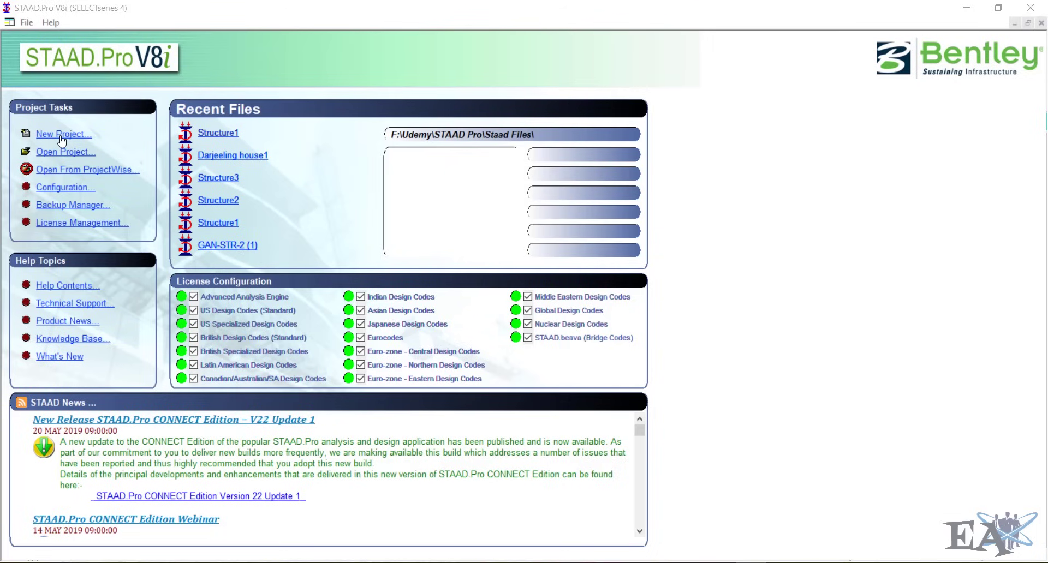
# - Create a new Space project named Beam Practice in metres and kilonewtons with Add Beam, and dismiss the Snap Node/Beam grid
pyautogui.click(61, 136)
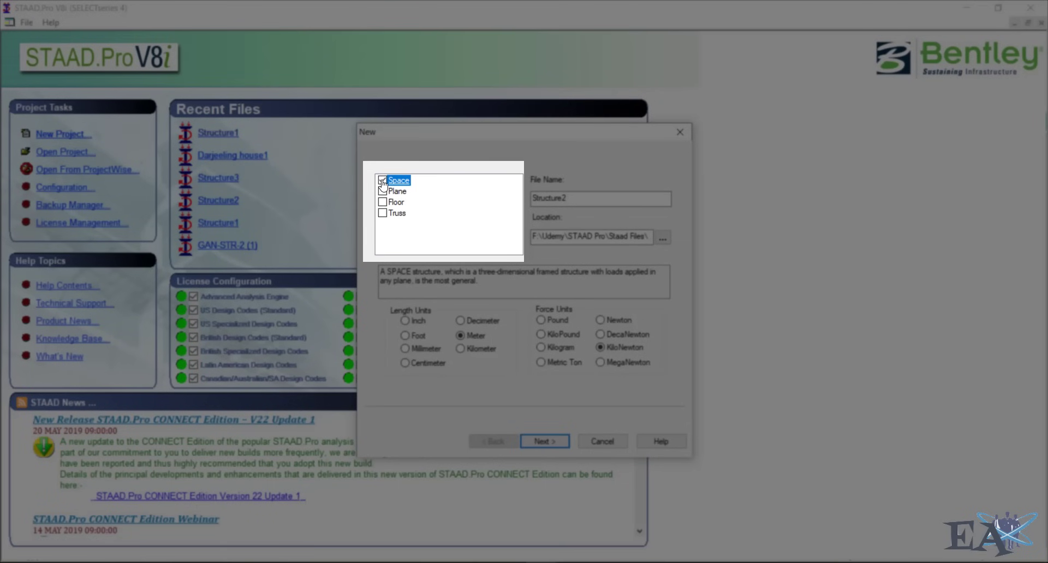
pyautogui.press('Tab')
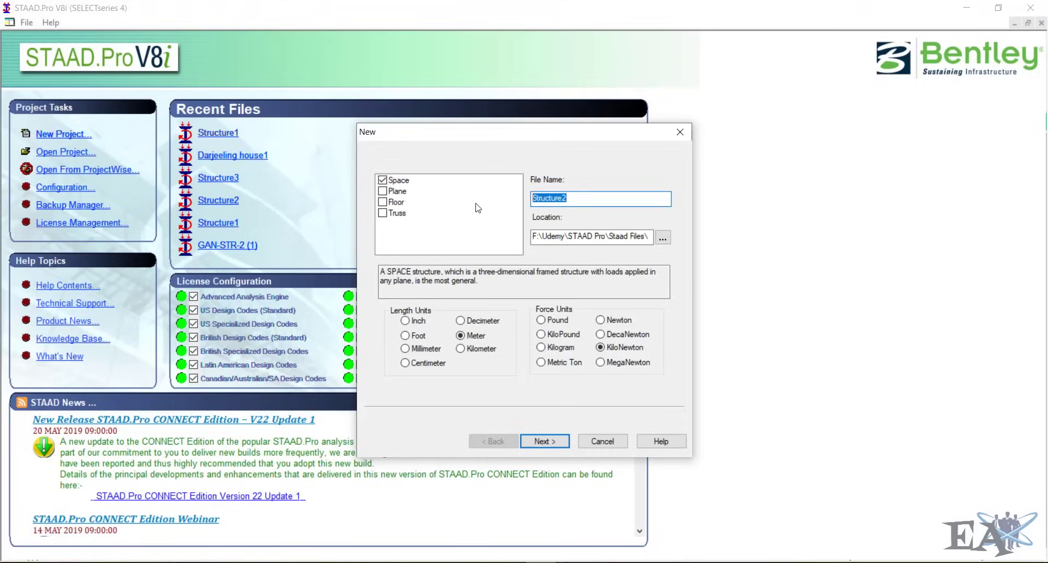
pyautogui.write('Beam Practice')
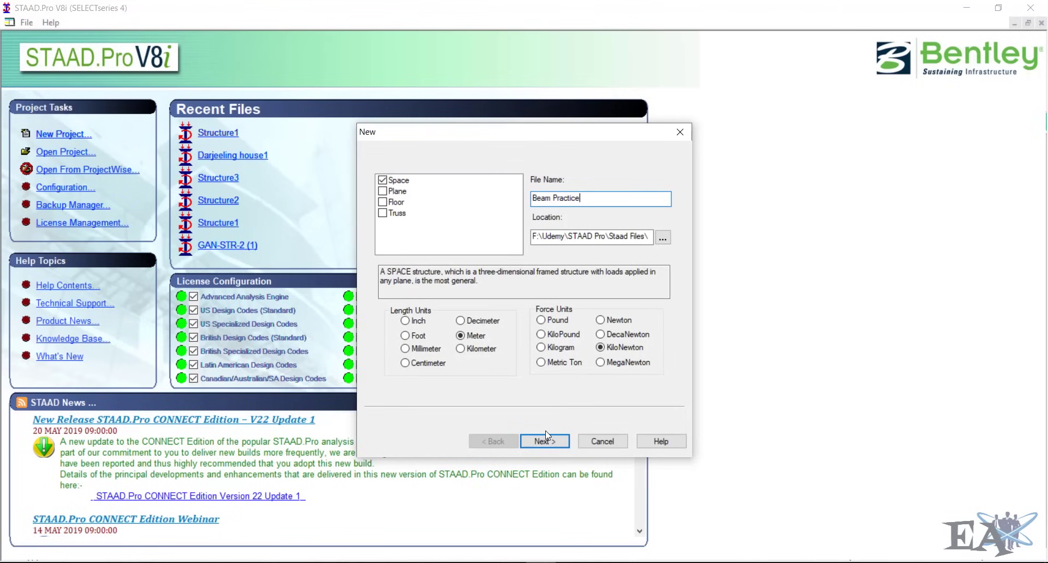
pyautogui.click(546, 442)
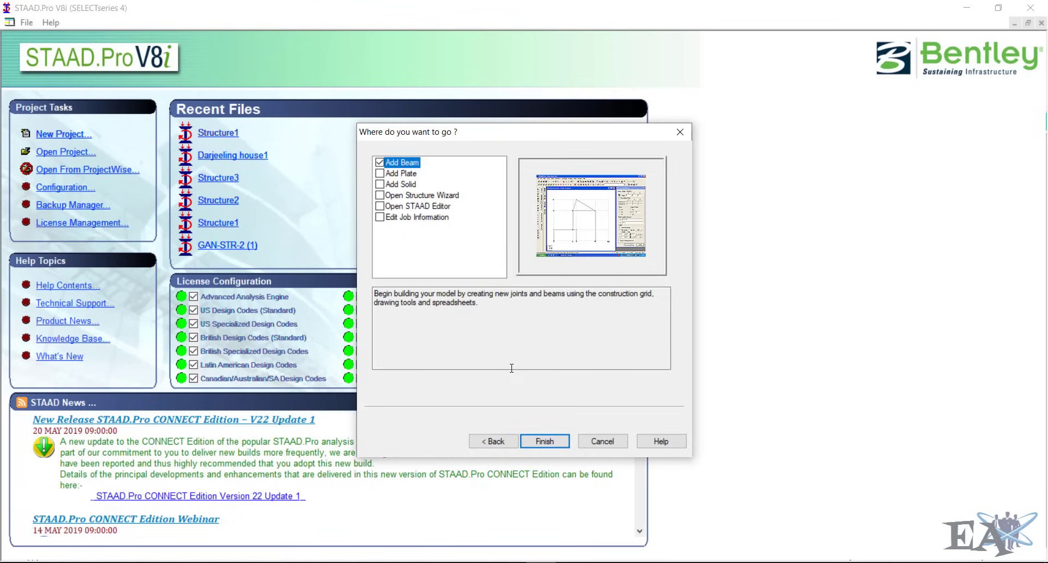
pyautogui.click(539, 442)
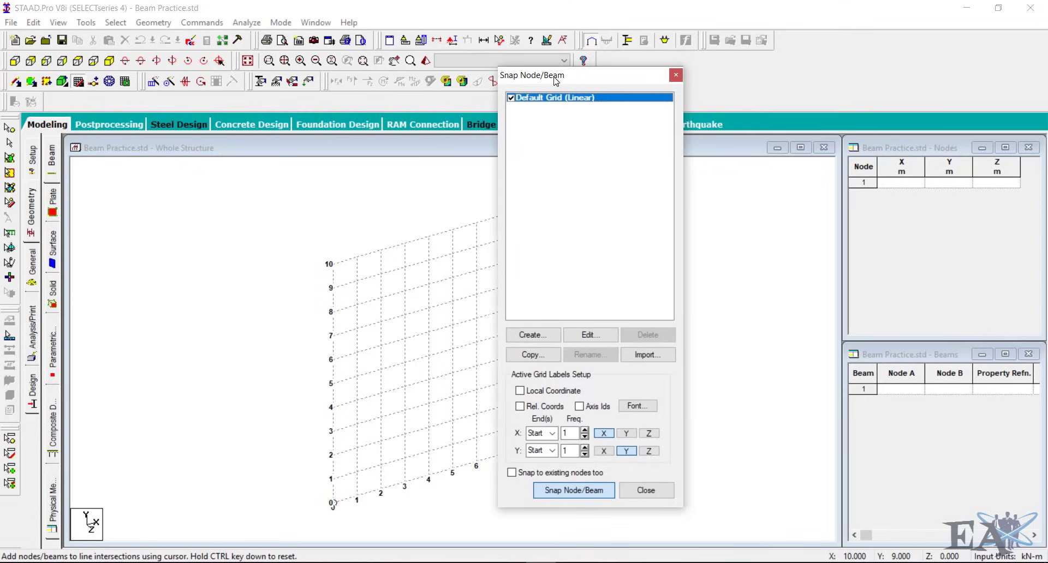
pyautogui.click(676, 77)
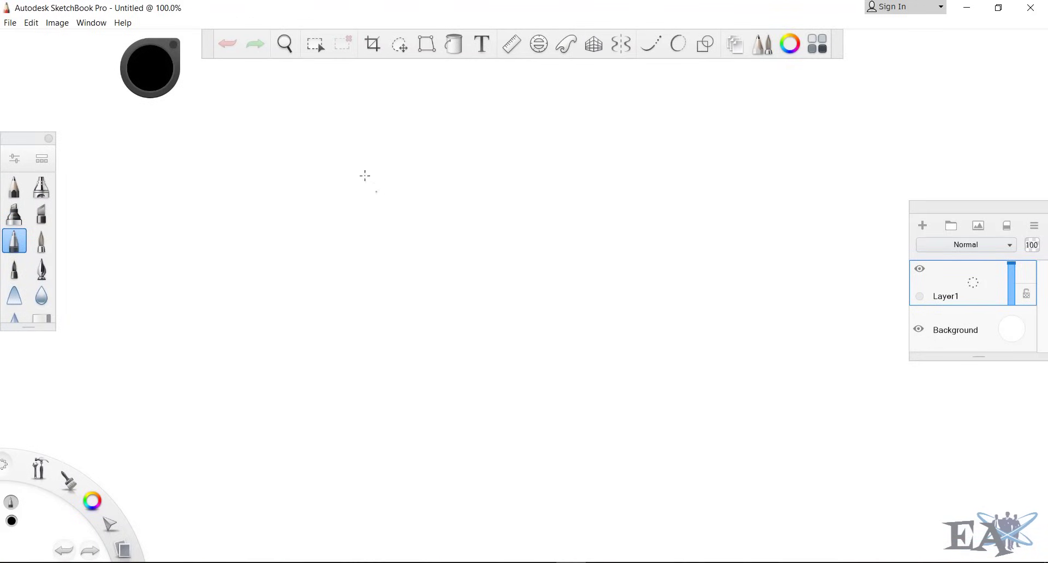
# - Switch to Autodesk SketchBook Pro and sketch three arrowed axes from a common point, labelled X, Y and Z
pyautogui.moveTo(380, 170)
pyautogui.mouseDown()
pyautogui.moveTo(385, 259)
pyautogui.moveTo(486, 250)
pyautogui.moveTo(478, 261)
pyautogui.mouseUp()
pyautogui.moveTo(498, 241)
pyautogui.mouseDown()
pyautogui.moveTo(520, 253)
pyautogui.moveTo(493, 268)
pyautogui.mouseUp()
pyautogui.moveTo(387, 259)
pyautogui.mouseDown()
pyautogui.moveTo(336, 321)
pyautogui.moveTo(360, 315)
pyautogui.mouseUp()
pyautogui.moveTo(325, 345); pyautogui.dragTo(344, 361)
pyautogui.moveTo(371, 178)
pyautogui.mouseDown()
pyautogui.moveTo(381, 164)
pyautogui.moveTo(405, 169)
pyautogui.mouseUp()
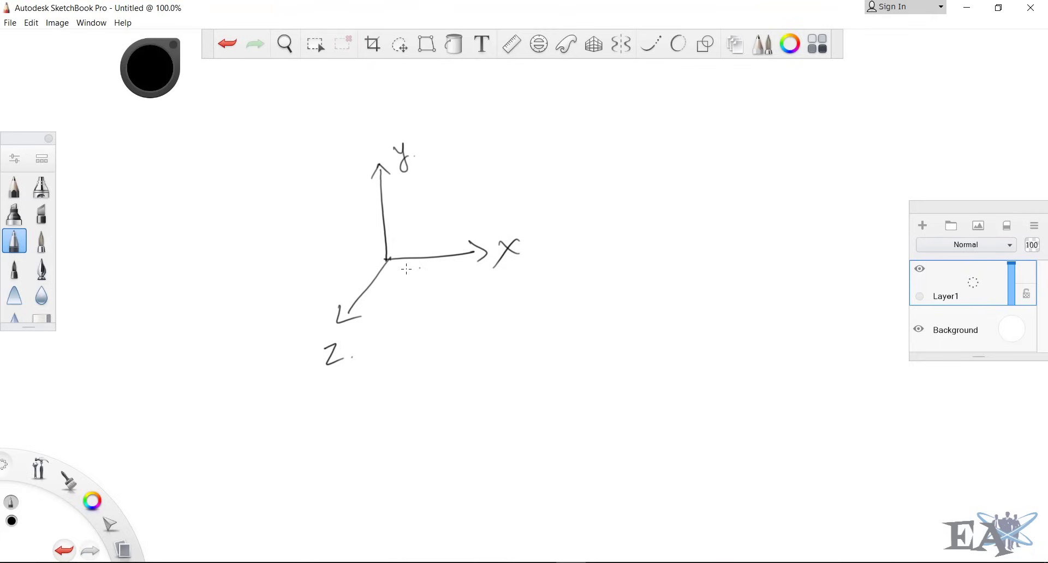
# - Mark the axes' meeting point with a dot and add dashed negative axes labelled -X and -Z
pyautogui.moveTo(386, 259); pyautogui.dragTo(391, 259)
pyautogui.click(370, 257)
pyautogui.moveTo(380, 257); pyautogui.dragTo(385, 255)
pyautogui.moveTo(316, 265)
pyautogui.mouseDown()
pyautogui.moveTo(311, 275)
pyautogui.moveTo(287, 262)
pyautogui.moveTo(301, 258)
pyautogui.mouseUp()
pyautogui.moveTo(300, 250); pyautogui.dragTo(290, 266)
pyautogui.moveTo(392, 253); pyautogui.dragTo(403, 239)
pyautogui.moveTo(407, 233); pyautogui.dragTo(424, 217)
pyautogui.moveTo(423, 217); pyautogui.dragTo(445, 213)
pyautogui.click(452, 208)
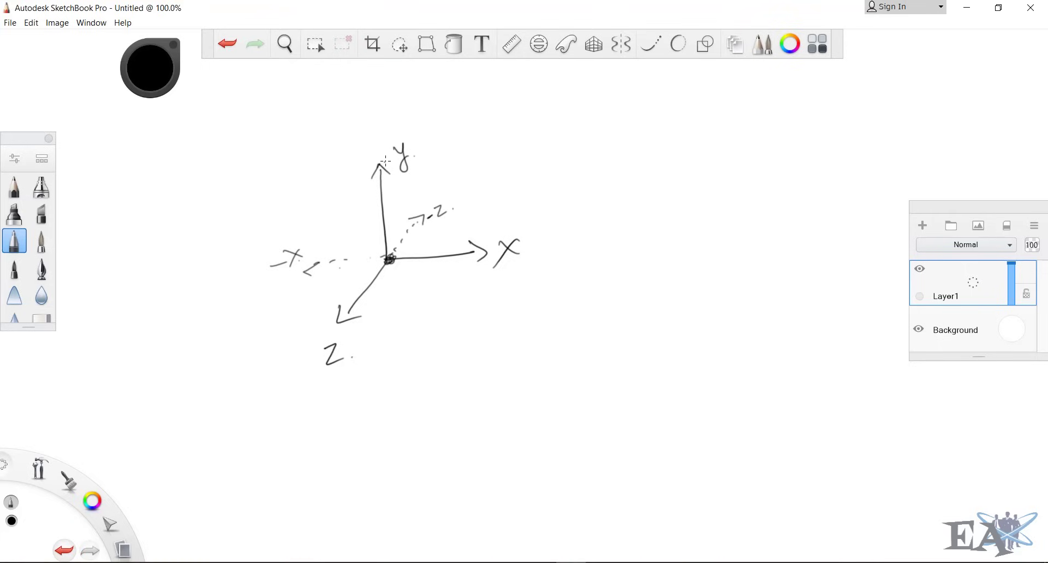
# - Add a plus sign to the Y label, draw the -Y axis, and label the meeting point "origin" with an arrow
pyautogui.moveTo(384, 162); pyautogui.dragTo(393, 158)
pyautogui.moveTo(389, 156); pyautogui.dragTo(389, 165)
pyautogui.moveTo(391, 260); pyautogui.dragTo(413, 356)
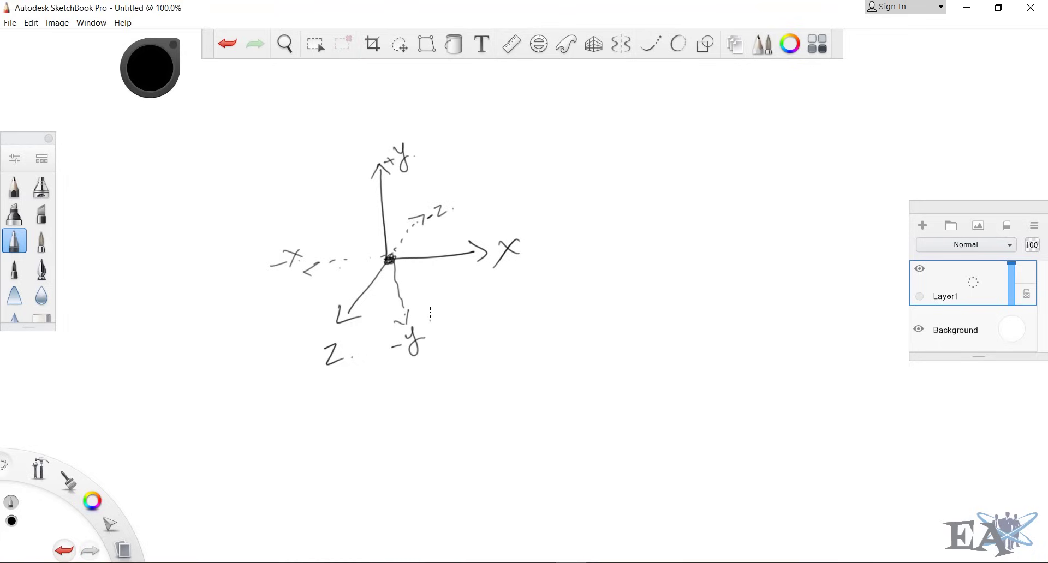
pyautogui.moveTo(404, 264)
pyautogui.mouseDown()
pyautogui.moveTo(434, 290)
pyautogui.moveTo(474, 284)
pyautogui.moveTo(467, 301)
pyautogui.moveTo(492, 277)
pyautogui.mouseUp()
pyautogui.moveTo(440, 304); pyautogui.dragTo(492, 293)
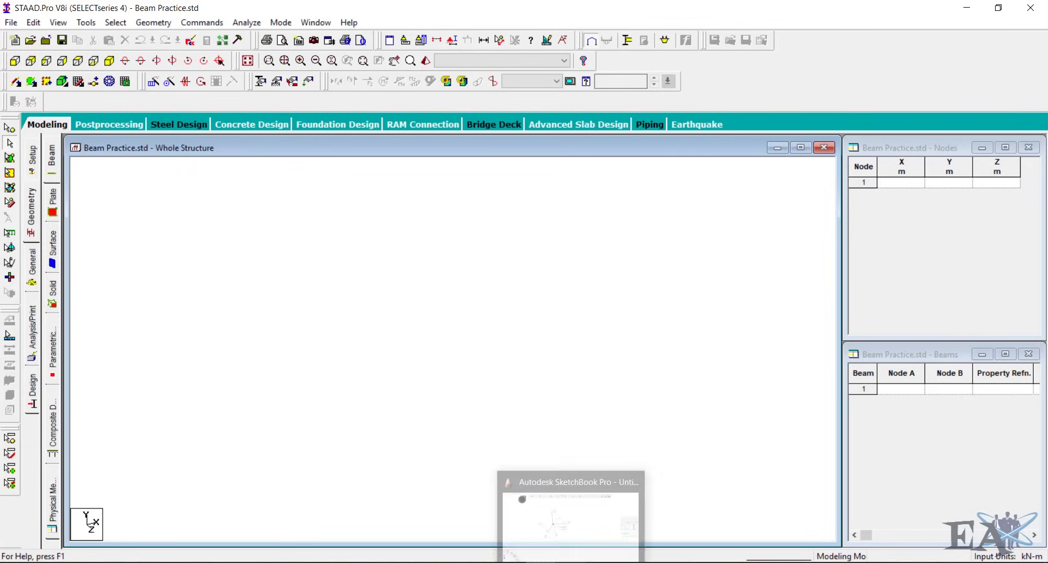
# - Return to the sketch canvas and erase the entire axis drawing
pyautogui.click(509, 470)
pyautogui.hotkey('ctrl', 'a')
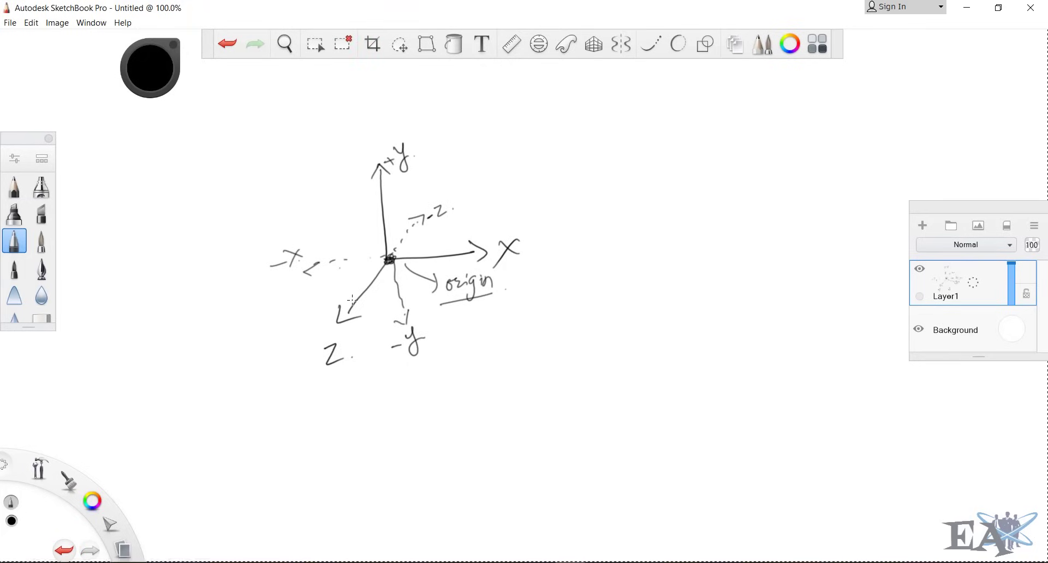
pyautogui.press('Delete')
pyautogui.hotkey('ctrl', 'd')
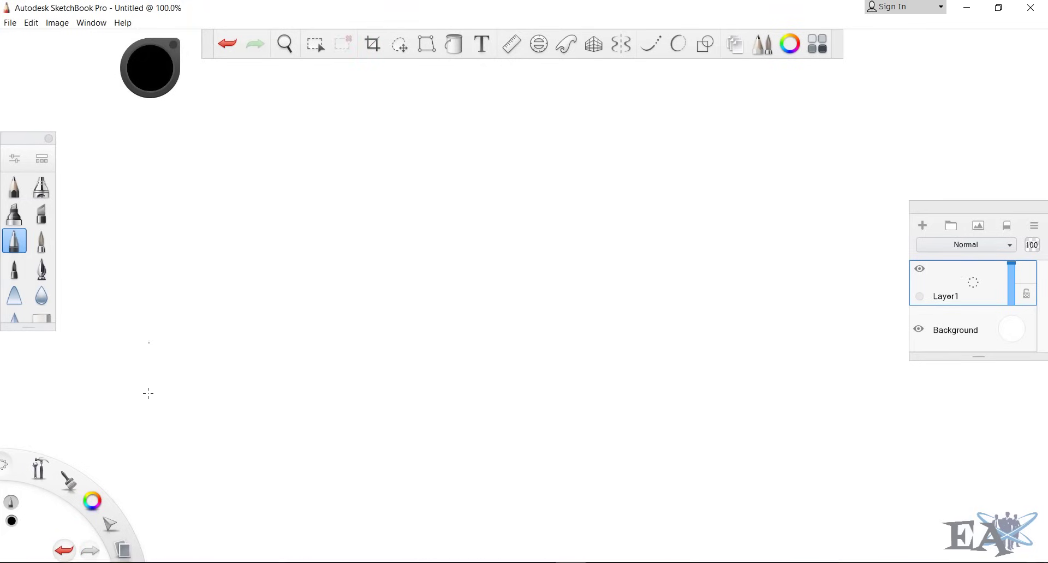
# - Draw a small axis triad in the canvas's lower-left corner, labelled X, Y and Z
pyautogui.moveTo(167, 472)
pyautogui.mouseDown()
pyautogui.moveTo(194, 468)
pyautogui.moveTo(186, 505)
pyautogui.moveTo(214, 499)
pyautogui.moveTo(165, 541)
pyautogui.moveTo(176, 540)
pyautogui.mouseUp()
pyautogui.moveTo(224, 494); pyautogui.dragTo(239, 497)
pyautogui.moveTo(231, 489); pyautogui.dragTo(229, 506)
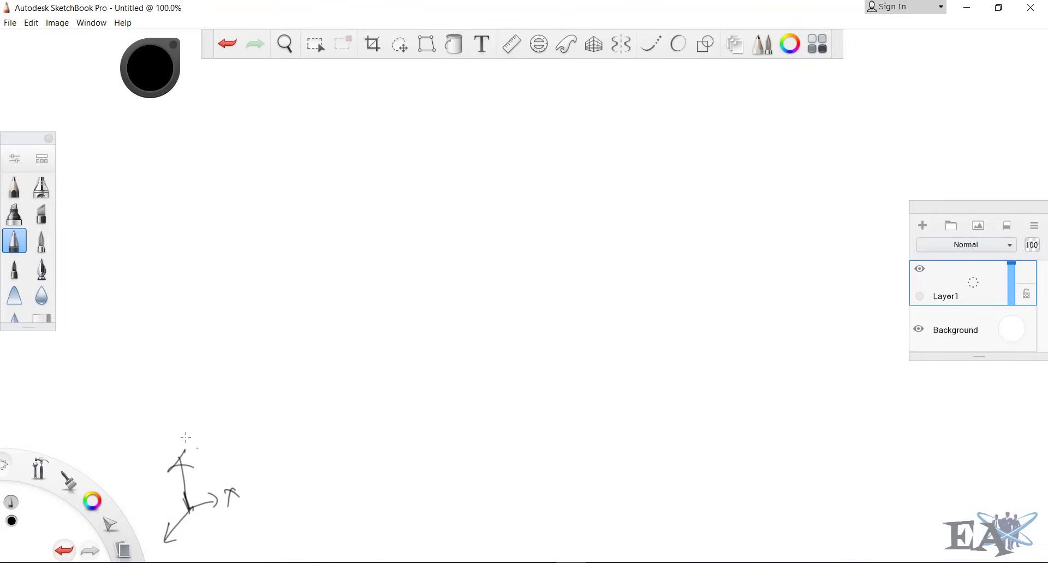
pyautogui.moveTo(152, 426)
pyautogui.mouseDown()
pyautogui.moveTo(166, 420)
pyautogui.moveTo(165, 451)
pyautogui.mouseUp()
pyautogui.moveTo(183, 546); pyautogui.dragTo(193, 544)
# - Mark two crossed points, join them with a beam line, and dimension the span below as 5 m
pyautogui.moveTo(312, 285); pyautogui.dragTo(329, 300)
pyautogui.moveTo(335, 288)
pyautogui.mouseDown()
pyautogui.moveTo(322, 311)
pyautogui.moveTo(349, 293)
pyautogui.mouseUp()
pyautogui.moveTo(544, 281); pyautogui.dragTo(555, 287)
pyautogui.moveTo(551, 274)
pyautogui.mouseDown()
pyautogui.moveTo(537, 303)
pyautogui.moveTo(572, 281)
pyautogui.mouseUp()
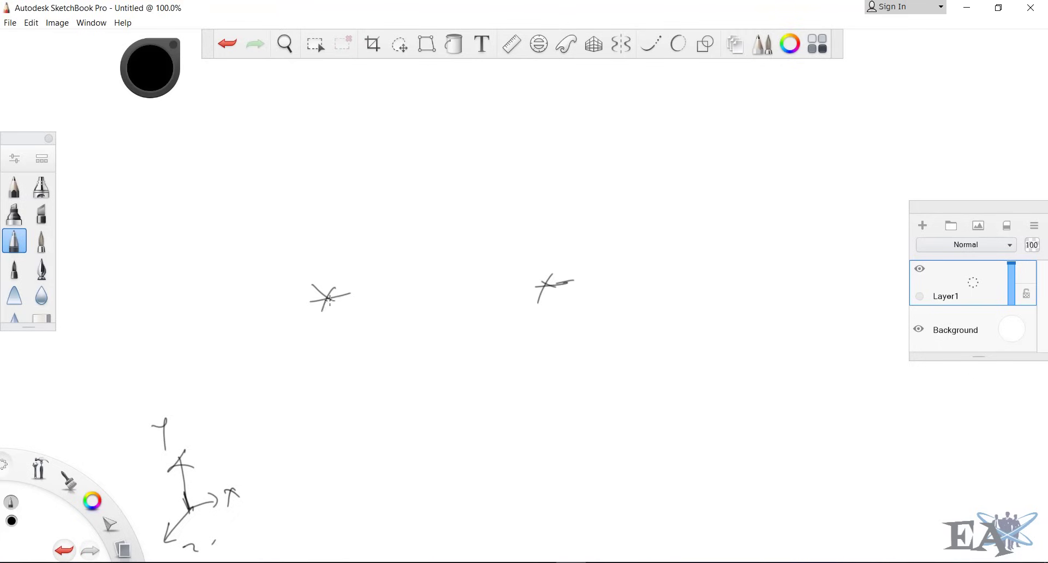
pyautogui.moveTo(330, 295); pyautogui.dragTo(542, 286)
pyautogui.moveTo(345, 295); pyautogui.dragTo(327, 344)
pyautogui.moveTo(335, 323)
pyautogui.mouseDown()
pyautogui.moveTo(341, 338)
pyautogui.moveTo(359, 328)
pyautogui.moveTo(372, 337)
pyautogui.mouseUp()
pyautogui.moveTo(375, 320)
pyautogui.mouseDown()
pyautogui.moveTo(431, 329)
pyautogui.moveTo(556, 323)
pyautogui.moveTo(544, 329)
pyautogui.moveTo(563, 334)
pyautogui.mouseUp()
pyautogui.click(434, 330)
pyautogui.click(573, 330)
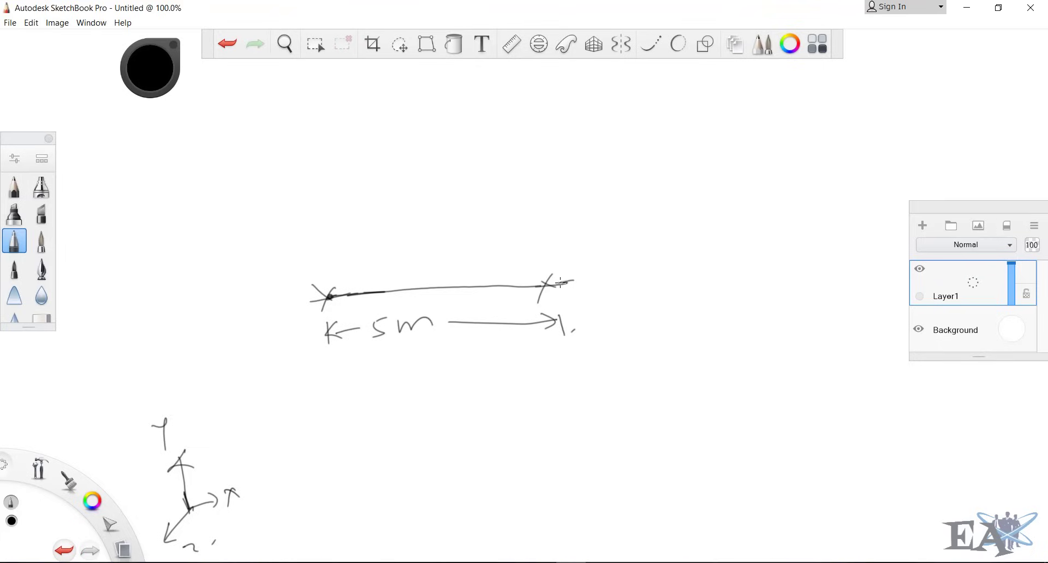
# - Extend the beam to a third crossed point and dimension the second span as 4 m
pyautogui.moveTo(706, 263)
pyautogui.mouseDown()
pyautogui.moveTo(735, 277)
pyautogui.moveTo(712, 289)
pyautogui.mouseUp()
pyautogui.moveTo(707, 275); pyautogui.dragTo(748, 271)
pyautogui.moveTo(547, 284); pyautogui.dragTo(698, 277)
pyautogui.moveTo(580, 315)
pyautogui.mouseDown()
pyautogui.moveTo(569, 327)
pyautogui.moveTo(611, 320)
pyautogui.mouseUp()
pyautogui.moveTo(608, 314)
pyautogui.mouseDown()
pyautogui.moveTo(609, 331)
pyautogui.moveTo(730, 315)
pyautogui.moveTo(716, 322)
pyautogui.mouseUp()
pyautogui.moveTo(734, 300); pyautogui.dragTo(738, 326)
pyautogui.click(746, 323)
# - Fill in dots at the three beam points and add an arrow leading to a circled "Nodes" label
pyautogui.moveTo(324, 297); pyautogui.dragTo(329, 297)
pyautogui.moveTo(548, 285); pyautogui.dragTo(543, 285)
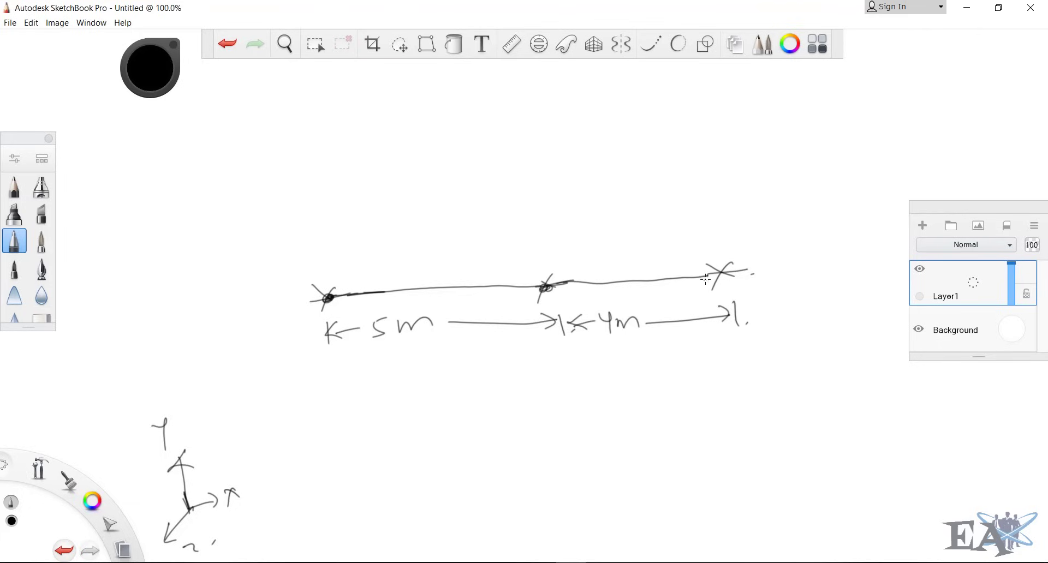
pyautogui.moveTo(720, 272); pyautogui.dragTo(713, 276)
pyautogui.moveTo(326, 299)
pyautogui.mouseDown()
pyautogui.moveTo(281, 345)
pyautogui.moveTo(292, 346)
pyautogui.mouseUp()
pyautogui.moveTo(263, 397); pyautogui.dragTo(283, 361)
pyautogui.moveTo(290, 382)
pyautogui.mouseDown()
pyautogui.moveTo(340, 366)
pyautogui.moveTo(352, 404)
pyautogui.mouseUp()
pyautogui.moveTo(364, 357); pyautogui.dragTo(354, 404)
pyautogui.moveTo(357, 386); pyautogui.dragTo(397, 376)
# - Write "Joints / Points" beside the circled "Nodes" label as its explanation
pyautogui.moveTo(391, 371)
pyautogui.mouseDown()
pyautogui.moveTo(429, 386)
pyautogui.moveTo(457, 358)
pyautogui.mouseUp()
pyautogui.moveTo(459, 372); pyautogui.dragTo(468, 385)
pyautogui.moveTo(473, 375); pyautogui.dragTo(494, 385)
pyautogui.moveTo(503, 350); pyautogui.dragTo(508, 381)
pyautogui.moveTo(517, 357)
pyautogui.mouseDown()
pyautogui.moveTo(491, 363)
pyautogui.moveTo(519, 410)
pyautogui.mouseUp()
pyautogui.moveTo(556, 365); pyautogui.dragTo(590, 383)
pyautogui.click(589, 364)
pyautogui.moveTo(594, 374); pyautogui.dragTo(620, 380)
pyautogui.moveTo(634, 358)
pyautogui.mouseDown()
pyautogui.moveTo(623, 378)
pyautogui.moveTo(637, 352)
pyautogui.mouseUp()
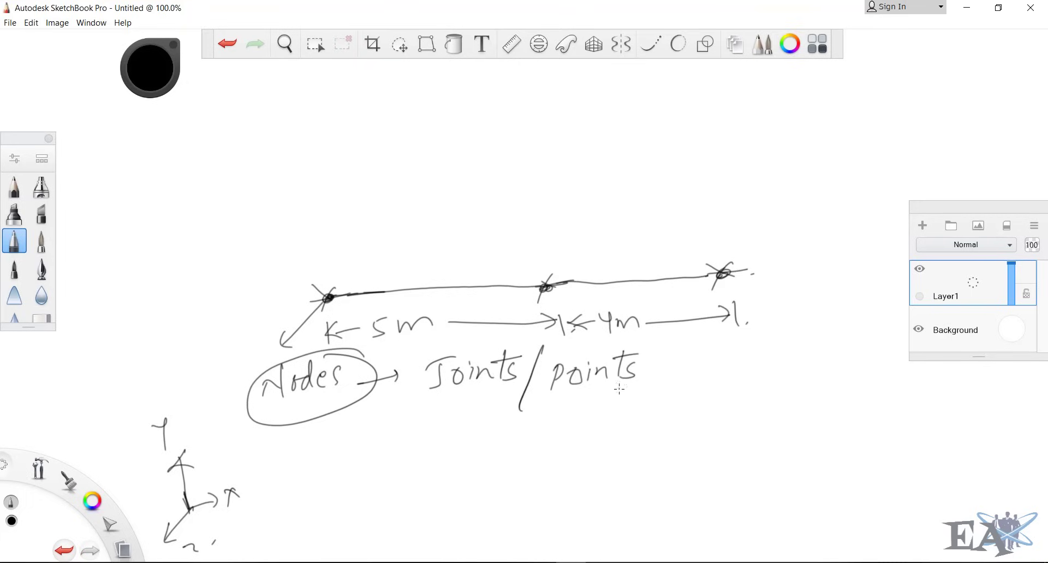
pyautogui.moveTo(425, 404); pyautogui.dragTo(479, 385)
# - Erase the two-span beam drawing and its notes, and clear the selection
pyautogui.hotkey('ctrl', 'a')
pyautogui.press('Delete')
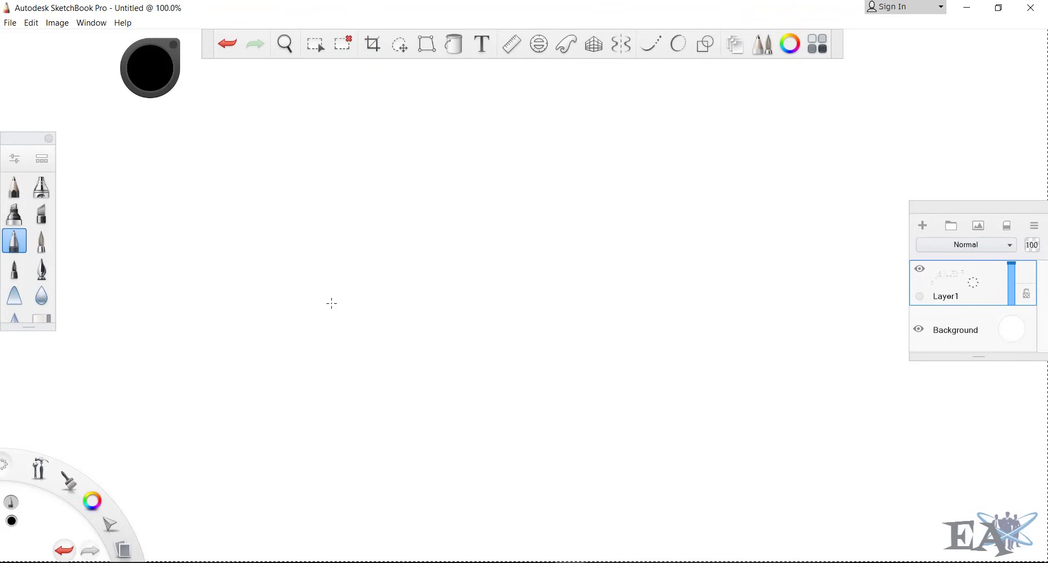
pyautogui.hotkey('ctrl', 'd')
# - Draw a larger set of arrowed axes on the empty canvas, labelled X, Y and Z
pyautogui.moveTo(240, 203); pyautogui.dragTo(250, 245)
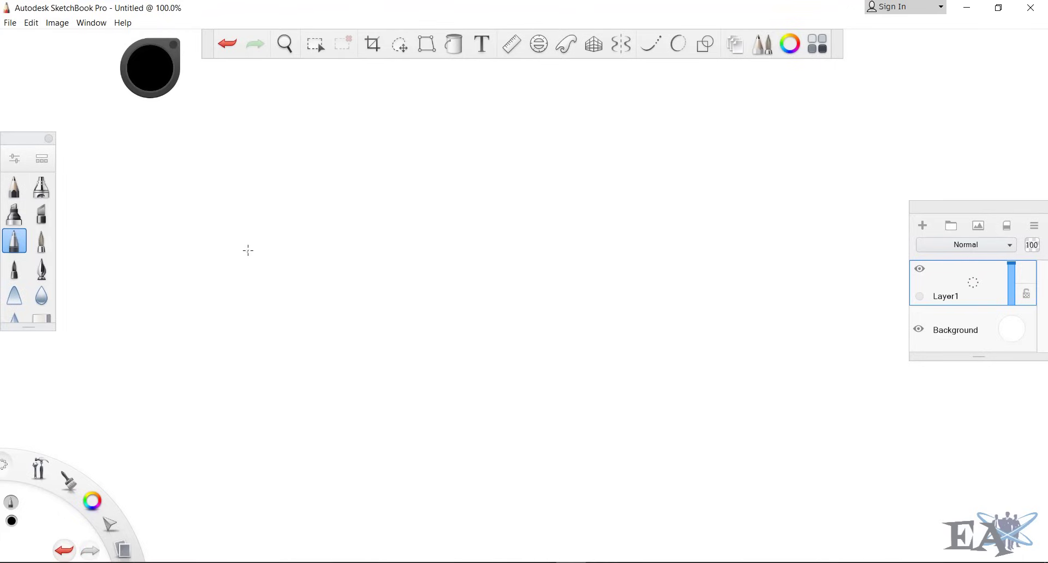
pyautogui.moveTo(224, 288)
pyautogui.mouseDown()
pyautogui.moveTo(255, 242)
pyautogui.moveTo(294, 275)
pyautogui.mouseUp()
pyautogui.moveTo(257, 242)
pyautogui.mouseDown()
pyautogui.moveTo(265, 368)
pyautogui.moveTo(336, 352)
pyautogui.mouseUp()
pyautogui.moveTo(354, 333); pyautogui.dragTo(375, 343)
pyautogui.moveTo(375, 331); pyautogui.dragTo(354, 353)
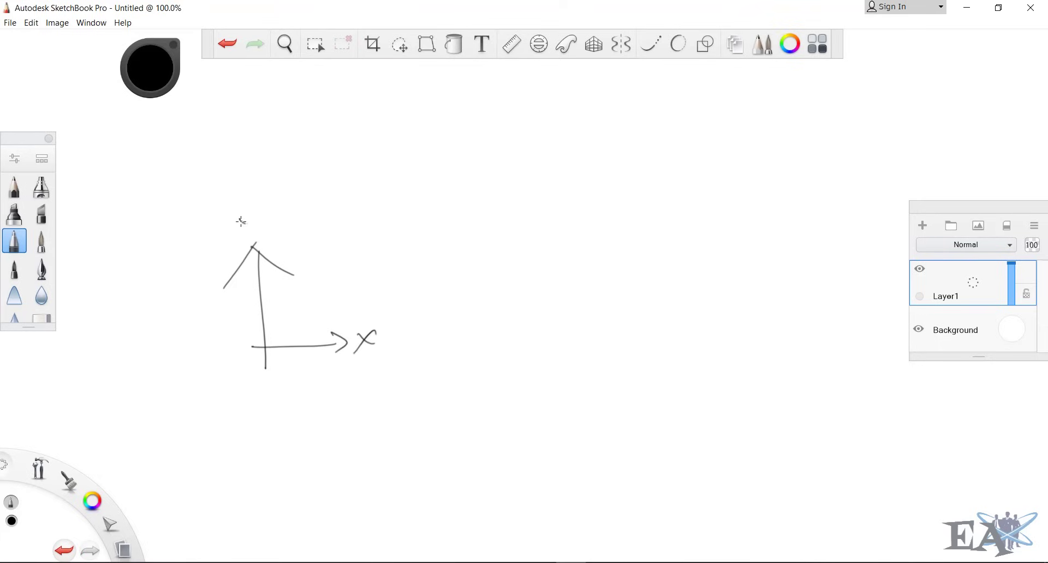
pyautogui.moveTo(239, 218); pyautogui.dragTo(252, 243)
pyautogui.moveTo(261, 360)
pyautogui.mouseDown()
pyautogui.moveTo(264, 350)
pyautogui.moveTo(219, 394)
pyautogui.moveTo(207, 426)
pyautogui.mouseUp()
pyautogui.moveTo(213, 389); pyautogui.dragTo(224, 402)
# - Mark the origin of the axes with a dot and label it (0,0,0)
pyautogui.moveTo(262, 347); pyautogui.dragTo(267, 353)
pyautogui.moveTo(284, 296)
pyautogui.mouseDown()
pyautogui.moveTo(280, 314)
pyautogui.moveTo(295, 297)
pyautogui.moveTo(301, 311)
pyautogui.mouseUp()
pyautogui.moveTo(315, 295); pyautogui.dragTo(323, 305)
pyautogui.moveTo(335, 293); pyautogui.dragTo(348, 303)
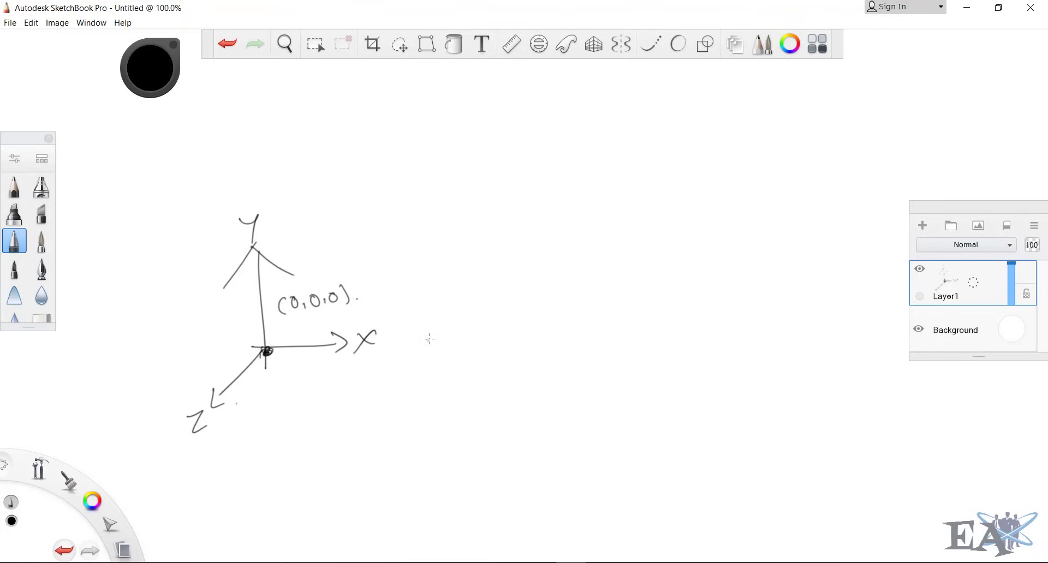
# - Mark a second point along the X direction and label its coordinates (5,0,0)
pyautogui.moveTo(428, 342); pyautogui.dragTo(431, 340)
pyautogui.click(455, 311)
pyautogui.moveTo(438, 281)
pyautogui.mouseDown()
pyautogui.moveTo(444, 307)
pyautogui.moveTo(473, 308)
pyautogui.moveTo(490, 285)
pyautogui.mouseUp()
pyautogui.moveTo(505, 296); pyautogui.dragTo(529, 284)
pyautogui.moveTo(533, 268); pyautogui.dragTo(536, 297)
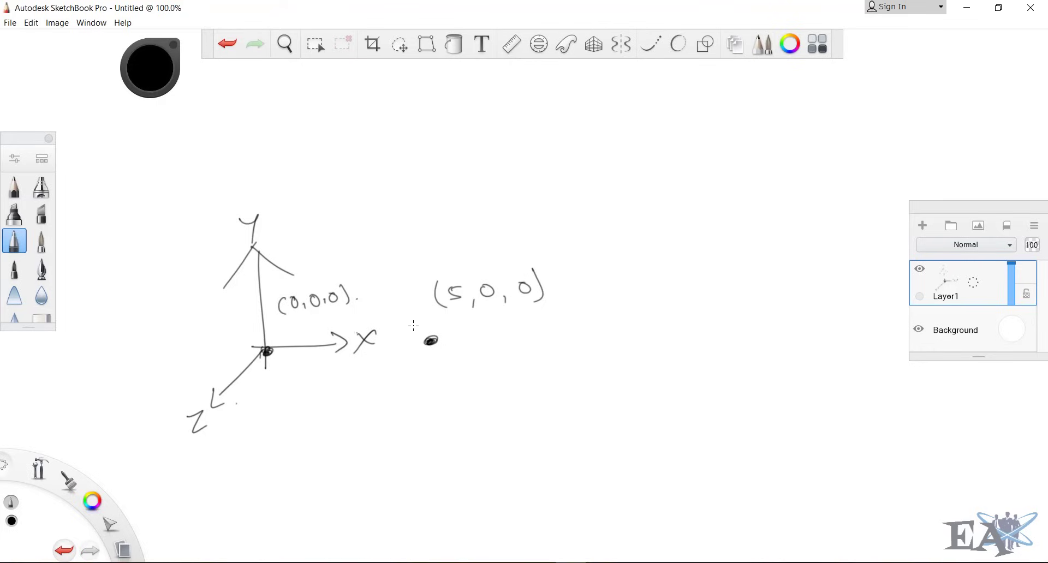
# - Mark a third point labelled (9,0,0) and write the spacings 5 and 4 between the points
pyautogui.click(530, 316)
pyautogui.click(583, 337)
pyautogui.moveTo(587, 263); pyautogui.dragTo(595, 286)
pyautogui.moveTo(353, 375)
pyautogui.mouseDown()
pyautogui.moveTo(348, 392)
pyautogui.moveTo(375, 373)
pyautogui.mouseUp()
pyautogui.moveTo(510, 377); pyautogui.dragTo(531, 399)
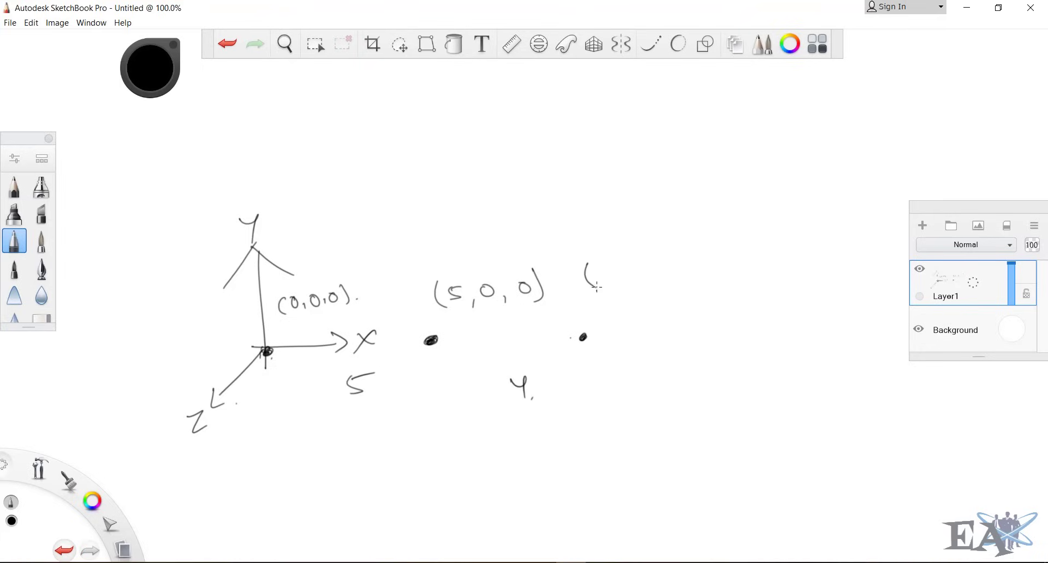
pyautogui.moveTo(612, 269)
pyautogui.mouseDown()
pyautogui.moveTo(611, 288)
pyautogui.moveTo(626, 288)
pyautogui.moveTo(646, 269)
pyautogui.moveTo(668, 285)
pyautogui.moveTo(686, 267)
pyautogui.mouseUp()
pyautogui.moveTo(698, 263)
pyautogui.mouseDown()
pyautogui.moveTo(705, 286)
pyautogui.moveTo(720, 284)
pyautogui.mouseUp()
# - Join the three points with a beam line, then sketch triangular supports beneath them and a downward load arrow
pyautogui.click(303, 341)
pyautogui.moveTo(266, 351); pyautogui.dragTo(582, 337)
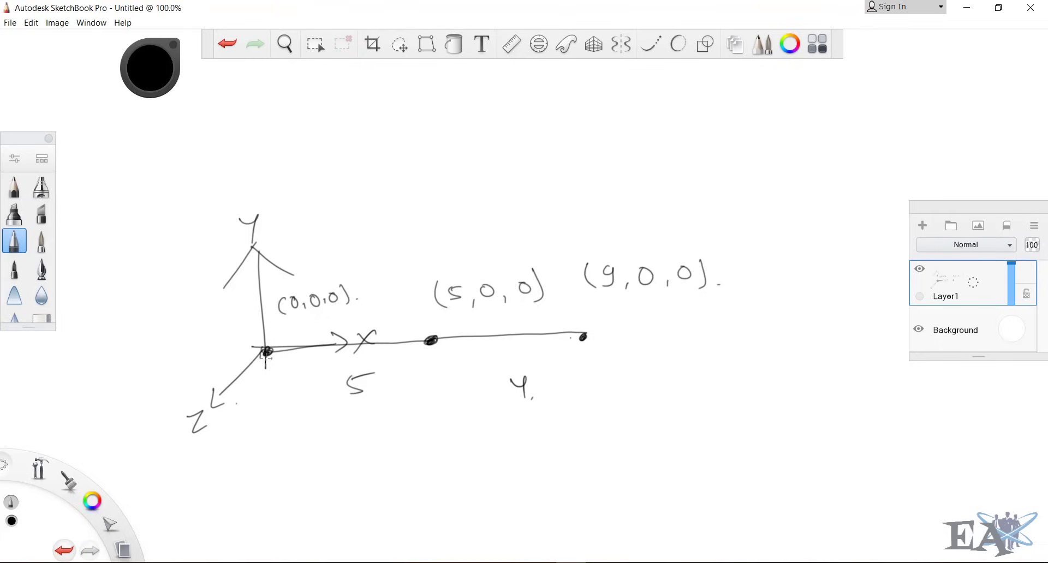
pyautogui.moveTo(268, 356); pyautogui.dragTo(288, 369)
pyautogui.moveTo(430, 343); pyautogui.dragTo(445, 359)
pyautogui.moveTo(582, 338)
pyautogui.mouseDown()
pyautogui.moveTo(594, 349)
pyautogui.moveTo(584, 339)
pyautogui.mouseUp()
pyautogui.moveTo(373, 298); pyautogui.dragTo(390, 340)
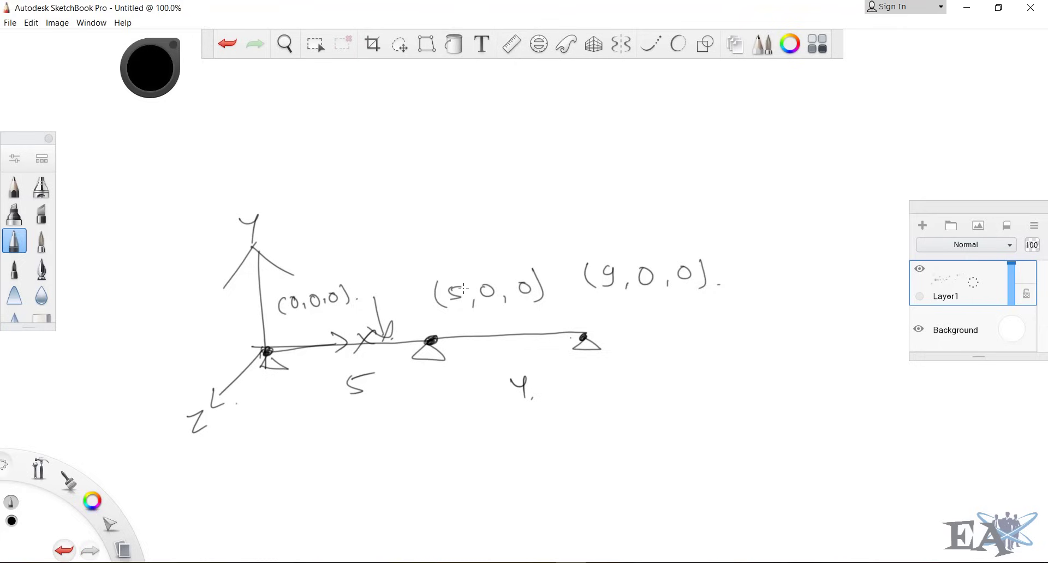
# - Erase the coordinate and support sketch to leave the canvas blank
pyautogui.hotkey('ctrl', 'a')
pyautogui.press('Delete')
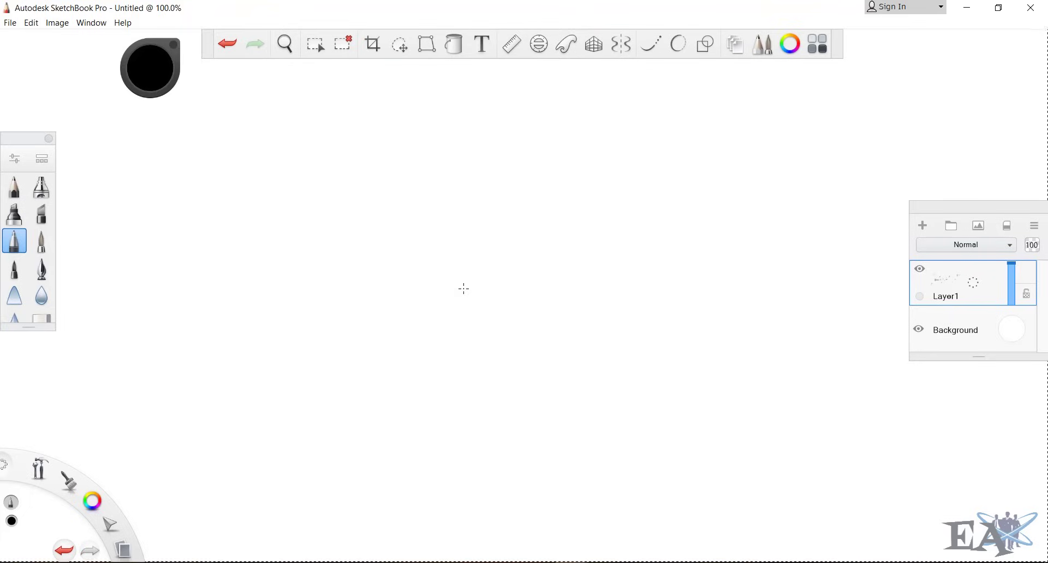
pyautogui.click(343, 43)
# - Draw a fixed support as a vertical line with short diagonal hatch strokes, undoing the last stray stroke
pyautogui.moveTo(195, 226); pyautogui.dragTo(195, 284)
pyautogui.moveTo(196, 226); pyautogui.dragTo(186, 254)
pyautogui.moveTo(196, 251); pyautogui.dragTo(182, 281)
pyautogui.moveTo(193, 284); pyautogui.dragTo(180, 295)
pyautogui.hotkey('ctrl', 'z')
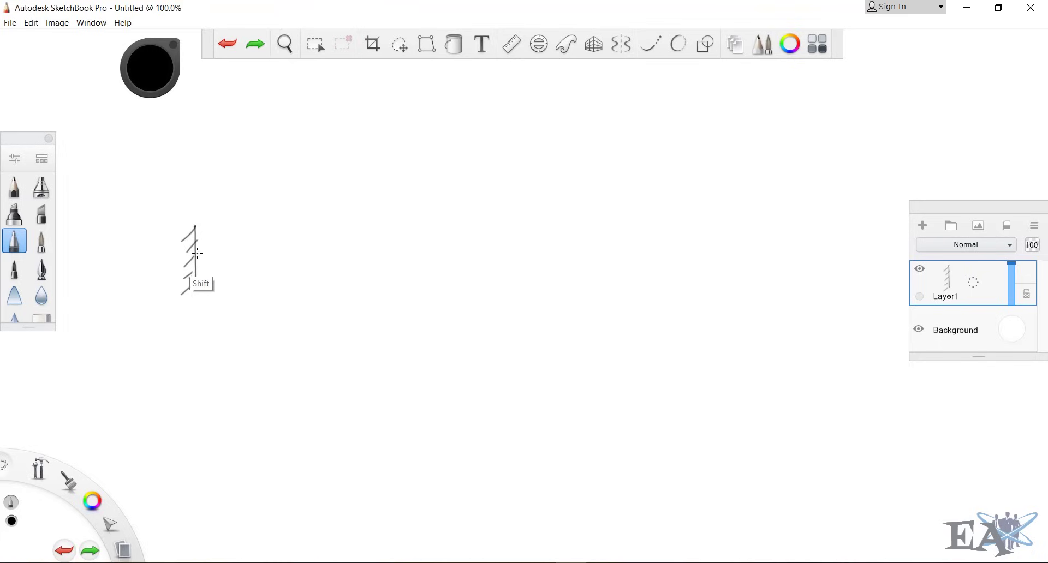
# - Draw a straight horizontal beam from the fixed support, with a roller and two triangular supports beneath it
pyautogui.keyDown('shift'); pyautogui.moveTo(196, 253); pyautogui.dragTo(559, 252); pyautogui.keyUp('shift')
pyautogui.keyDown('shift'); pyautogui.moveTo(411, 251); pyautogui.dragTo(411, 252); pyautogui.keyUp('shift')
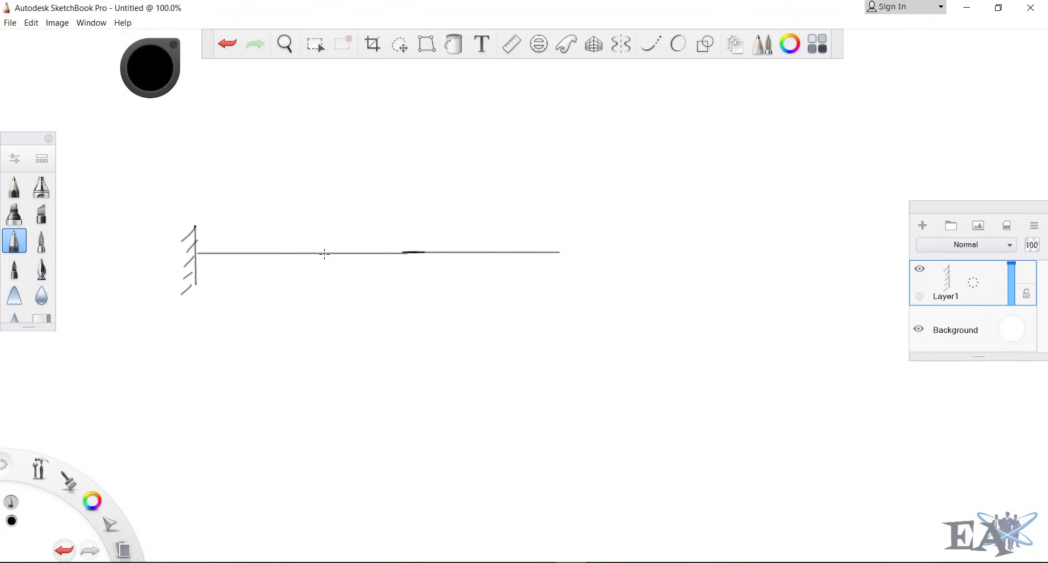
pyautogui.moveTo(325, 253)
pyautogui.mouseDown()
pyautogui.moveTo(334, 265)
pyautogui.moveTo(326, 254)
pyautogui.mouseUp()
pyautogui.moveTo(459, 252)
pyautogui.mouseDown()
pyautogui.moveTo(475, 270)
pyautogui.moveTo(461, 253)
pyautogui.mouseUp()
pyautogui.moveTo(560, 251); pyautogui.dragTo(561, 250)
# - Dimension the three beam spans below the supports as 5 m, 6 m and 4 m
pyautogui.moveTo(198, 310); pyautogui.dragTo(203, 321)
pyautogui.moveTo(195, 316)
pyautogui.mouseDown()
pyautogui.moveTo(241, 322)
pyautogui.moveTo(320, 307)
pyautogui.moveTo(325, 329)
pyautogui.moveTo(326, 318)
pyautogui.moveTo(355, 314)
pyautogui.mouseUp()
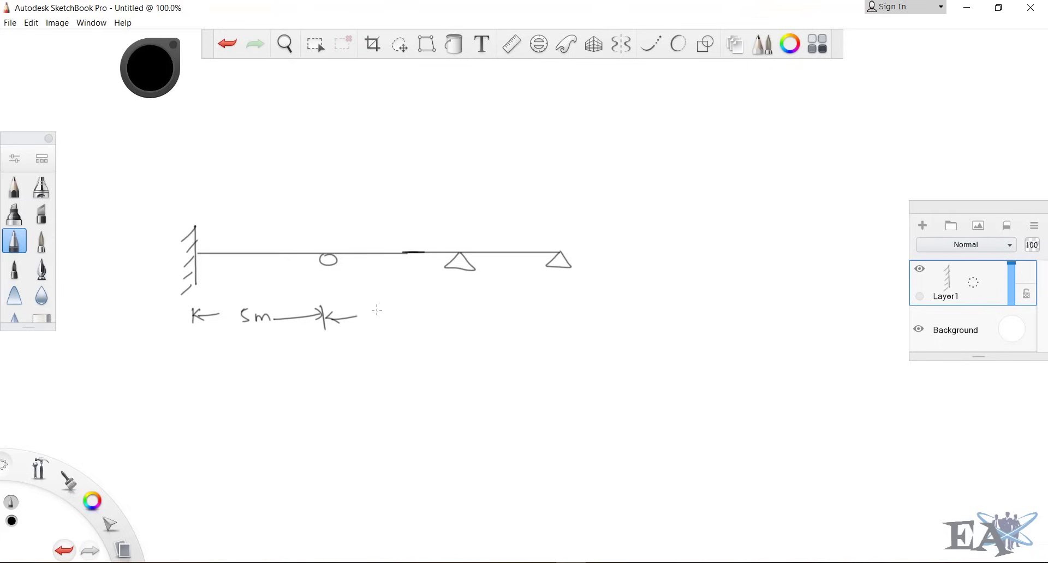
pyautogui.moveTo(381, 307)
pyautogui.mouseDown()
pyautogui.moveTo(374, 315)
pyautogui.moveTo(460, 309)
pyautogui.moveTo(463, 319)
pyautogui.moveTo(466, 309)
pyautogui.moveTo(473, 318)
pyautogui.mouseUp()
pyautogui.moveTo(470, 310); pyautogui.dragTo(504, 309)
pyautogui.moveTo(501, 301)
pyautogui.mouseDown()
pyautogui.moveTo(502, 319)
pyautogui.moveTo(560, 316)
pyautogui.mouseUp()
pyautogui.moveTo(567, 300); pyautogui.dragTo(569, 319)
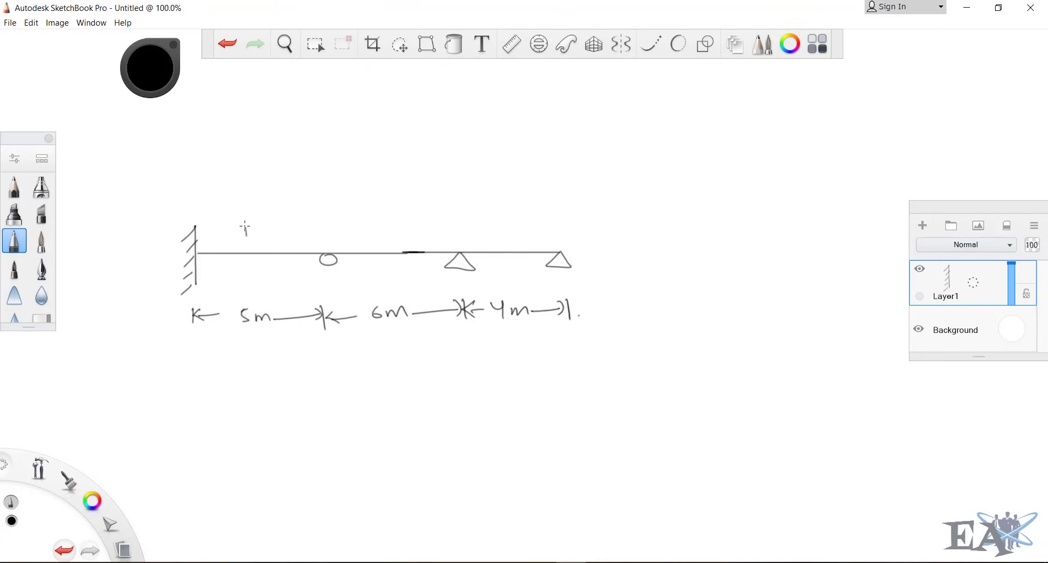
# - Add a 20 kN point load 2.5 m from the fixed support and a 10 kN/m distributed load over the 6 m span
pyautogui.moveTo(240, 244)
pyautogui.mouseDown()
pyautogui.moveTo(253, 245)
pyautogui.moveTo(200, 241)
pyautogui.moveTo(243, 236)
pyautogui.moveTo(215, 228)
pyautogui.mouseUp()
pyautogui.moveTo(219, 221); pyautogui.dragTo(241, 225)
pyautogui.moveTo(329, 253); pyautogui.dragTo(460, 249)
pyautogui.moveTo(243, 202)
pyautogui.mouseDown()
pyautogui.moveTo(245, 230)
pyautogui.moveTo(243, 201)
pyautogui.moveTo(217, 193)
pyautogui.moveTo(224, 182)
pyautogui.moveTo(243, 191)
pyautogui.mouseUp()
pyautogui.moveTo(247, 190); pyautogui.dragTo(258, 179)
pyautogui.click(267, 189)
pyautogui.moveTo(359, 206)
pyautogui.mouseDown()
pyautogui.moveTo(360, 218)
pyautogui.moveTo(401, 203)
pyautogui.moveTo(403, 216)
pyautogui.moveTo(425, 213)
pyautogui.mouseUp()
pyautogui.click(431, 207)
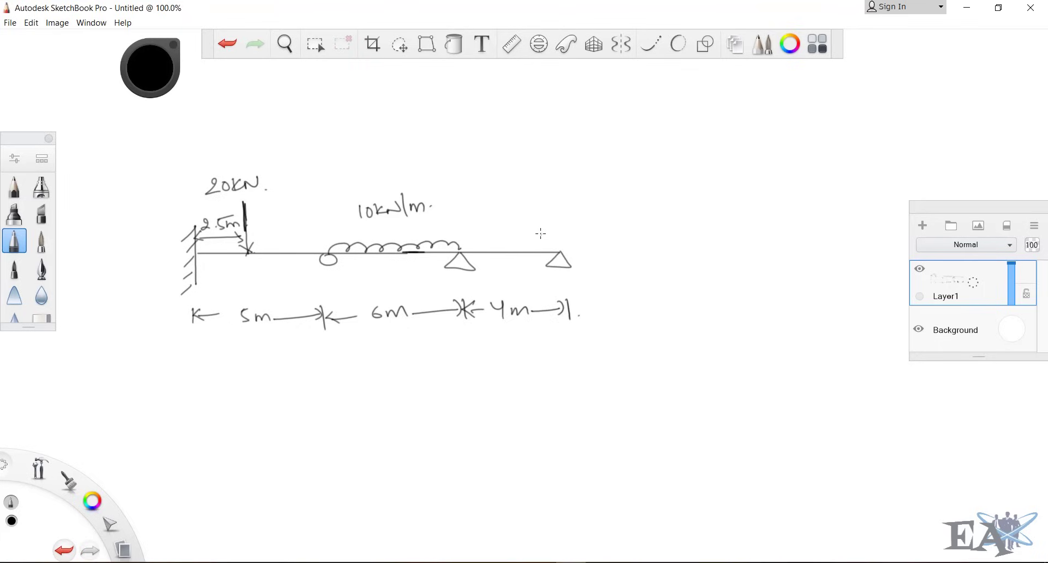
# - Add a clockwise 5 kN·m moment on the 4 m span, dimensioned 2 m from its first support
pyautogui.click(509, 252)
pyautogui.moveTo(500, 232)
pyautogui.mouseDown()
pyautogui.moveTo(520, 248)
pyautogui.moveTo(515, 270)
pyautogui.mouseUp()
pyautogui.moveTo(463, 213); pyautogui.dragTo(473, 225)
pyautogui.moveTo(462, 217)
pyautogui.mouseDown()
pyautogui.moveTo(492, 223)
pyautogui.moveTo(477, 202)
pyautogui.moveTo(493, 202)
pyautogui.moveTo(527, 235)
pyautogui.mouseUp()
pyautogui.click(497, 201)
pyautogui.moveTo(528, 223); pyautogui.dragTo(544, 232)
pyautogui.moveTo(553, 222); pyautogui.dragTo(596, 225)
pyautogui.click(599, 225)
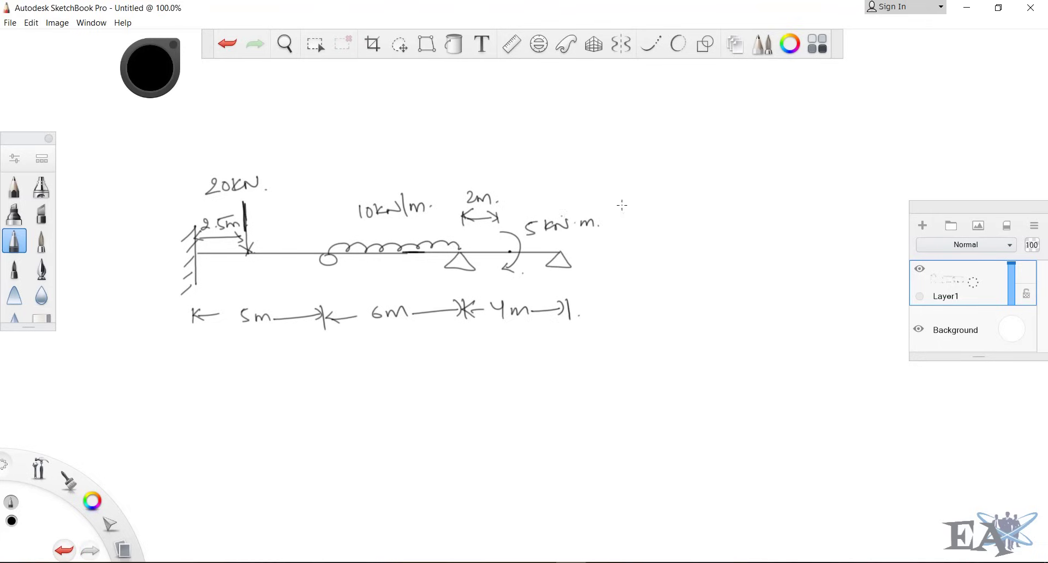
# - Sketch a separate triangular load with downward arrows beside the beam diagram
pyautogui.moveTo(658, 205); pyautogui.dragTo(765, 200)
pyautogui.moveTo(658, 205)
pyautogui.mouseDown()
pyautogui.moveTo(752, 151)
pyautogui.moveTo(752, 200)
pyautogui.mouseUp()
pyautogui.moveTo(745, 191)
pyautogui.mouseDown()
pyautogui.moveTo(759, 192)
pyautogui.moveTo(693, 205)
pyautogui.mouseUp()
pyautogui.moveTo(688, 199); pyautogui.dragTo(698, 201)
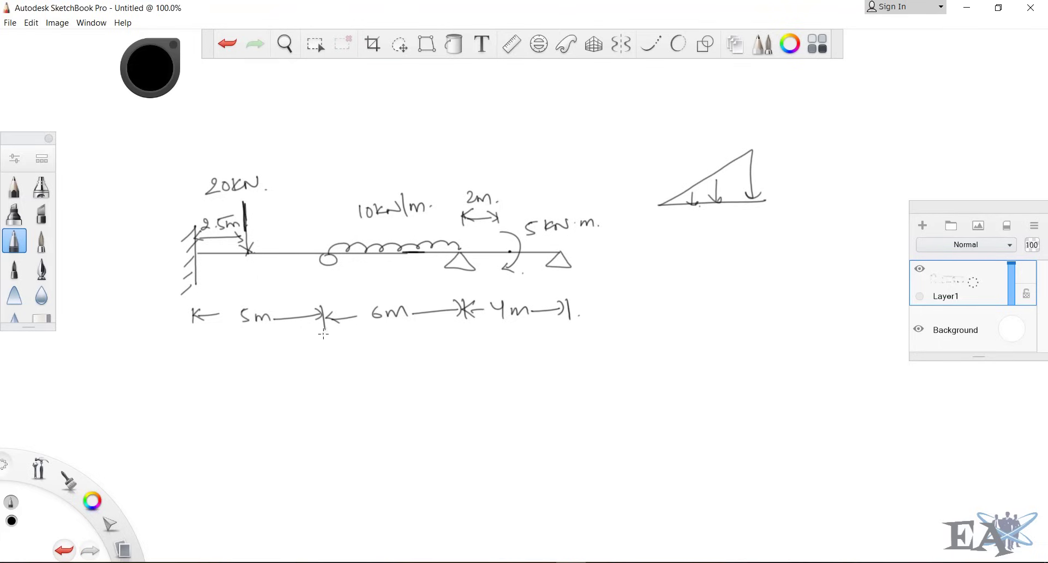
# - Enclose the beam diagram in large square brackets and add a small cross mark beneath the last span
pyautogui.moveTo(211, 164)
pyautogui.mouseDown()
pyautogui.moveTo(161, 182)
pyautogui.moveTo(177, 358)
pyautogui.moveTo(195, 355)
pyautogui.mouseUp()
pyautogui.moveTo(567, 155)
pyautogui.mouseDown()
pyautogui.moveTo(599, 289)
pyautogui.moveTo(577, 302)
pyautogui.mouseUp()
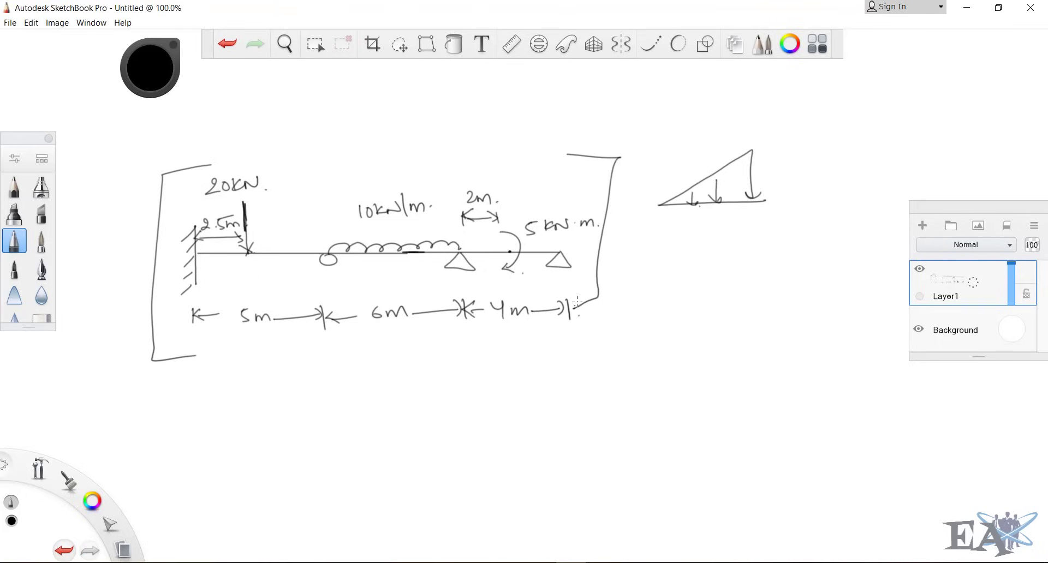
pyautogui.moveTo(521, 357); pyautogui.dragTo(548, 342)
pyautogui.moveTo(534, 343); pyautogui.dragTo(556, 343)
# - Mark the first node with a dot below the fixed support and label its coordinates (0,0,0)
pyautogui.click(191, 402)
pyautogui.moveTo(173, 432)
pyautogui.mouseDown()
pyautogui.moveTo(169, 444)
pyautogui.moveTo(174, 433)
pyautogui.moveTo(185, 446)
pyautogui.mouseUp()
pyautogui.moveTo(194, 432); pyautogui.dragTo(202, 446)
pyautogui.moveTo(218, 433); pyautogui.dragTo(217, 443)
pyautogui.moveTo(146, 439); pyautogui.dragTo(158, 476)
pyautogui.moveTo(229, 419); pyautogui.dragTo(228, 450)
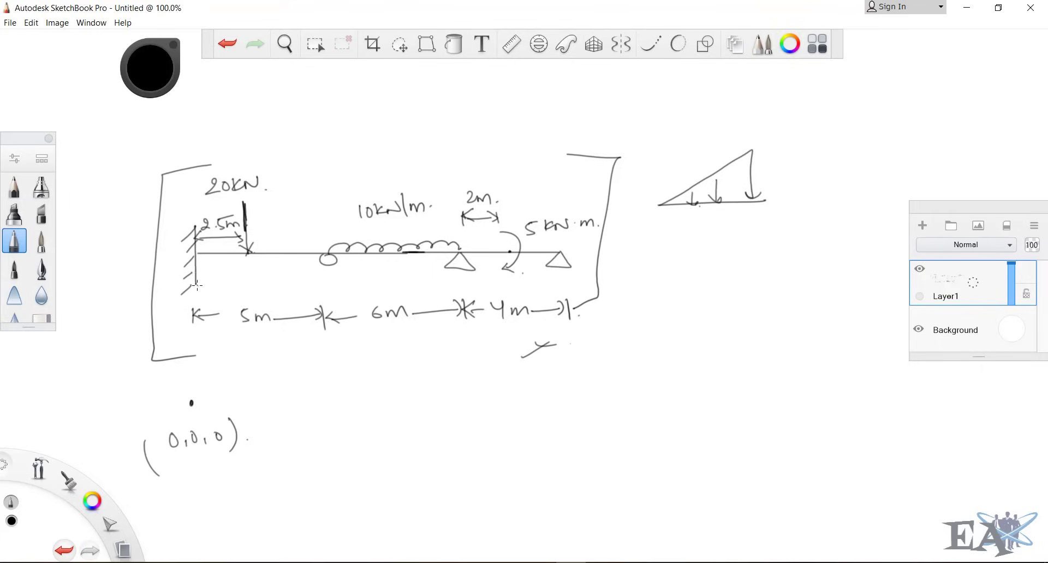
# - Sketch a small axis mark above the fixed support and label the second node's coordinates (5,0,0)
pyautogui.moveTo(187, 194)
pyautogui.mouseDown()
pyautogui.moveTo(202, 205)
pyautogui.moveTo(186, 189)
pyautogui.moveTo(186, 228)
pyautogui.mouseUp()
pyautogui.moveTo(326, 402)
pyautogui.mouseDown()
pyautogui.moveTo(315, 443)
pyautogui.moveTo(344, 434)
pyautogui.moveTo(352, 443)
pyautogui.mouseUp()
pyautogui.moveTo(365, 430)
pyautogui.mouseDown()
pyautogui.moveTo(360, 439)
pyautogui.moveTo(365, 431)
pyautogui.mouseUp()
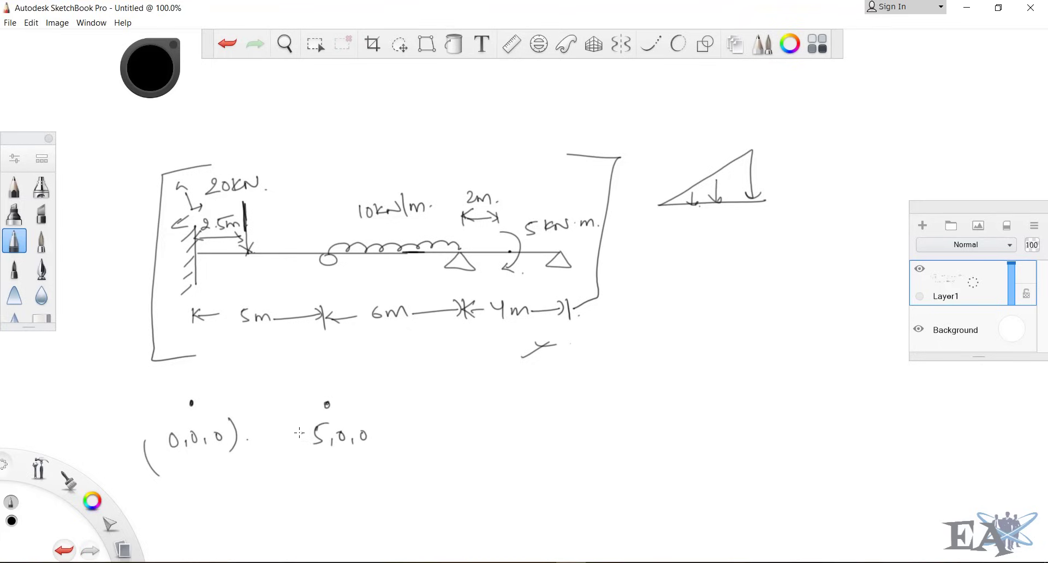
pyautogui.moveTo(301, 419); pyautogui.dragTo(297, 452)
pyautogui.moveTo(376, 418); pyautogui.dragTo(379, 449)
# - Write the third node's coordinates (11,0,0) in line with the first two coordinate labels
pyautogui.moveTo(461, 423); pyautogui.dragTo(463, 439)
pyautogui.moveTo(467, 423); pyautogui.dragTo(476, 438)
pyautogui.moveTo(487, 428); pyautogui.dragTo(487, 429)
pyautogui.moveTo(499, 431)
pyautogui.mouseDown()
pyautogui.moveTo(498, 440)
pyautogui.moveTo(512, 425)
pyautogui.mouseUp()
pyautogui.moveTo(445, 420); pyautogui.dragTo(443, 446)
pyautogui.moveTo(539, 419); pyautogui.dragTo(540, 442)
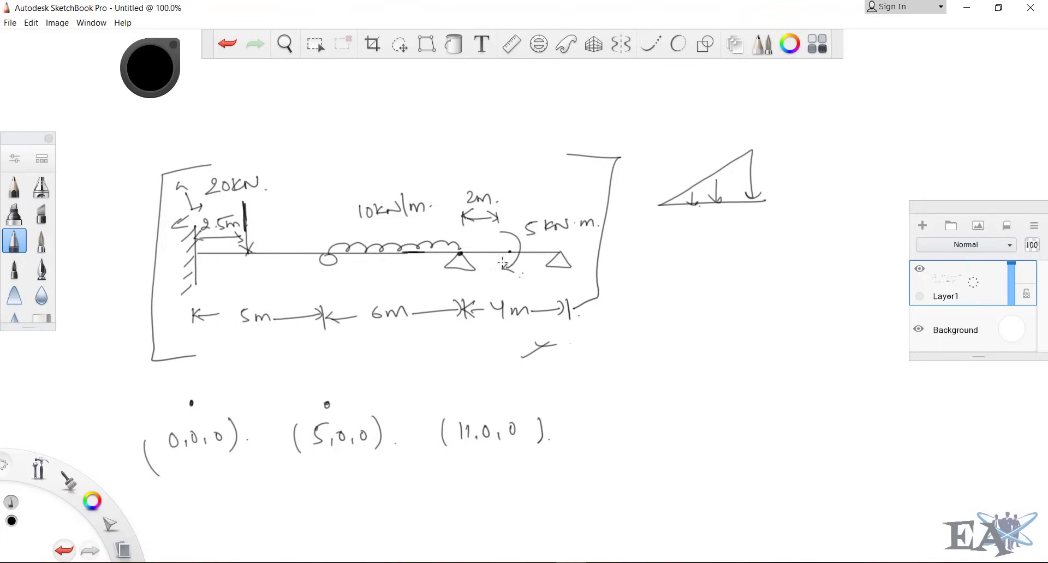
# - Mark the last support with a dot and write the fourth node's coordinates (15,0,0) after the third label
pyautogui.click(559, 253)
pyautogui.moveTo(582, 415); pyautogui.dragTo(584, 443)
pyautogui.moveTo(597, 419); pyautogui.dragTo(603, 424)
pyautogui.moveTo(600, 416); pyautogui.dragTo(603, 439)
pyautogui.moveTo(613, 421); pyautogui.dragTo(612, 438)
pyautogui.moveTo(613, 421); pyautogui.dragTo(624, 420)
pyautogui.moveTo(635, 429)
pyautogui.mouseDown()
pyautogui.moveTo(634, 439)
pyautogui.moveTo(648, 426)
pyautogui.moveTo(658, 439)
pyautogui.mouseUp()
pyautogui.moveTo(673, 423); pyautogui.dragTo(685, 436)
pyautogui.click(697, 432)
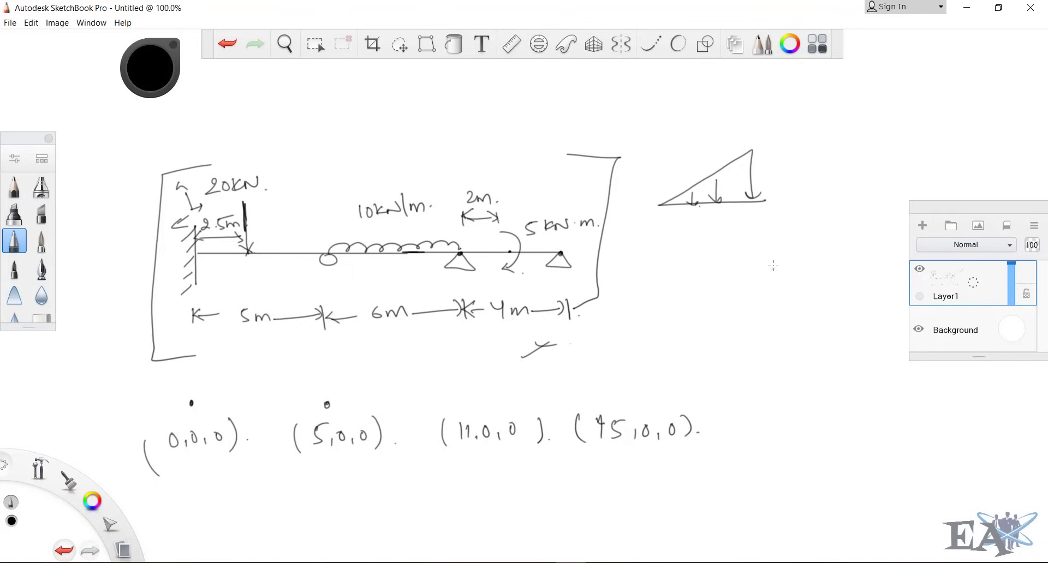
# - Sketch a small portal frame with base lines beside the beam diagram and add its X and Y axis arrows
pyautogui.moveTo(768, 265)
pyautogui.mouseDown()
pyautogui.moveTo(762, 313)
pyautogui.moveTo(816, 264)
pyautogui.moveTo(819, 309)
pyautogui.mouseUp()
pyautogui.moveTo(750, 316)
pyautogui.mouseDown()
pyautogui.moveTo(783, 316)
pyautogui.moveTo(820, 336)
pyautogui.mouseUp()
pyautogui.moveTo(817, 328); pyautogui.dragTo(818, 344)
pyautogui.moveTo(829, 332); pyautogui.dragTo(840, 340)
pyautogui.moveTo(840, 333)
pyautogui.mouseDown()
pyautogui.moveTo(829, 343)
pyautogui.moveTo(805, 320)
pyautogui.mouseUp()
pyautogui.click(757, 352)
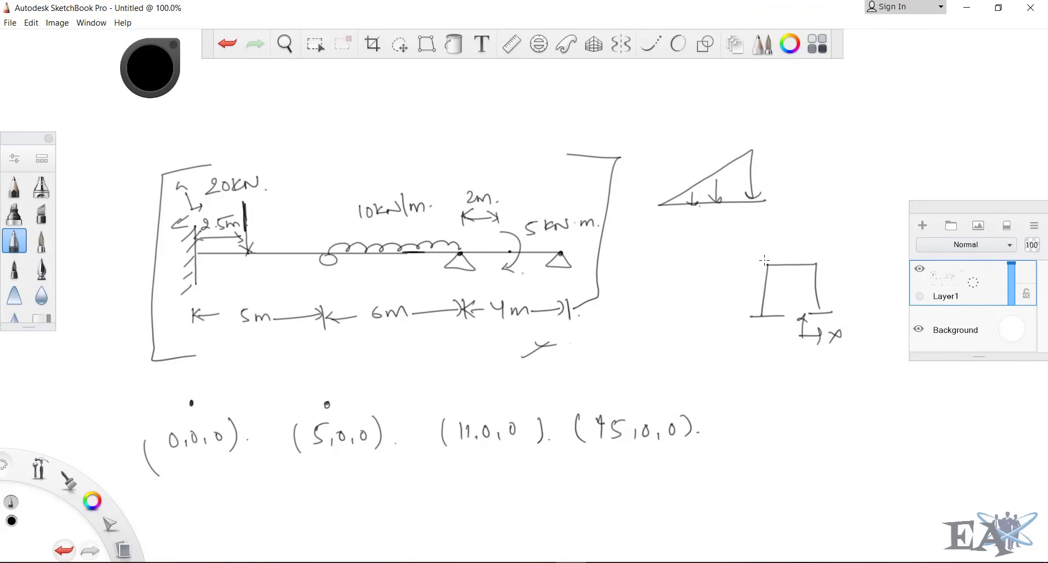
# - Extend the portal frame into 3D with a Z axis and write a circled "Building" label below it
pyautogui.moveTo(767, 265)
pyautogui.mouseDown()
pyautogui.moveTo(784, 249)
pyautogui.moveTo(813, 249)
pyautogui.moveTo(843, 299)
pyautogui.mouseUp()
pyautogui.moveTo(790, 344)
pyautogui.mouseDown()
pyautogui.moveTo(801, 335)
pyautogui.moveTo(771, 356)
pyautogui.moveTo(825, 382)
pyautogui.moveTo(922, 388)
pyautogui.moveTo(905, 354)
pyautogui.mouseUp()
pyautogui.click(786, 357)
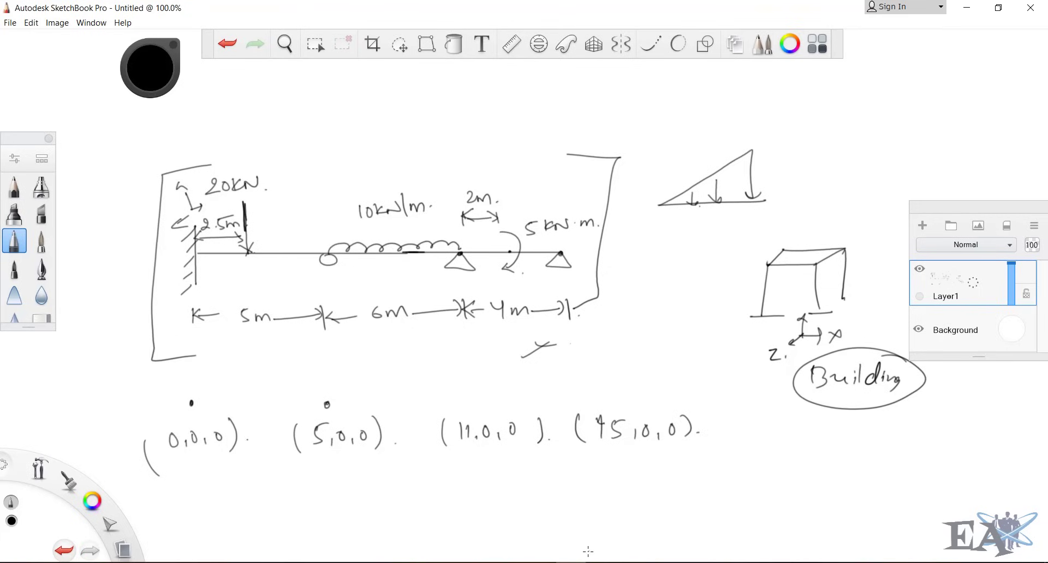
# - Switch to STAAD.Pro, go to the Geometry page and close the Snap Node/Beam dialog
pyautogui.click(542, 562)
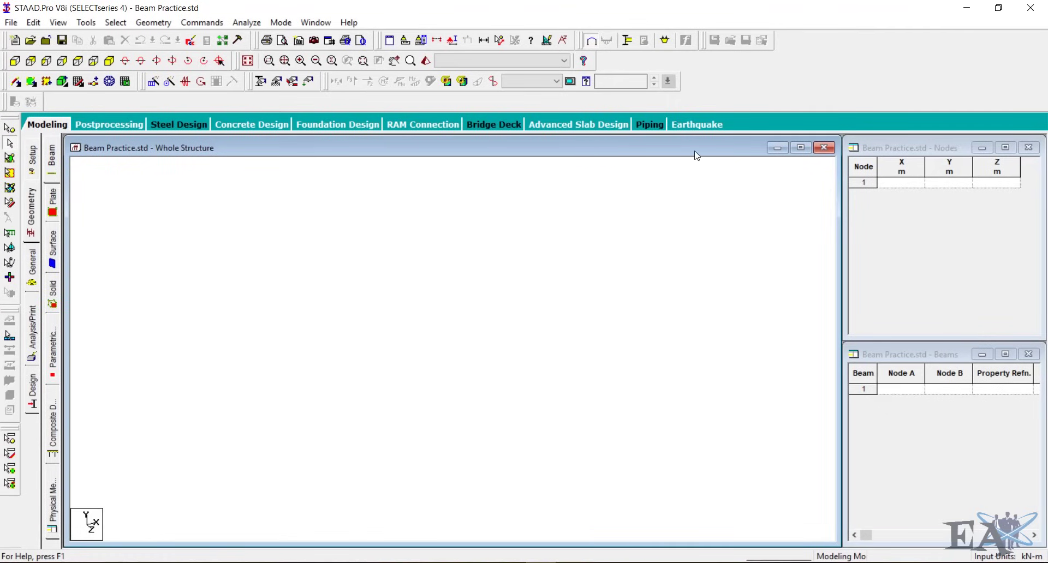
pyautogui.click(30, 206)
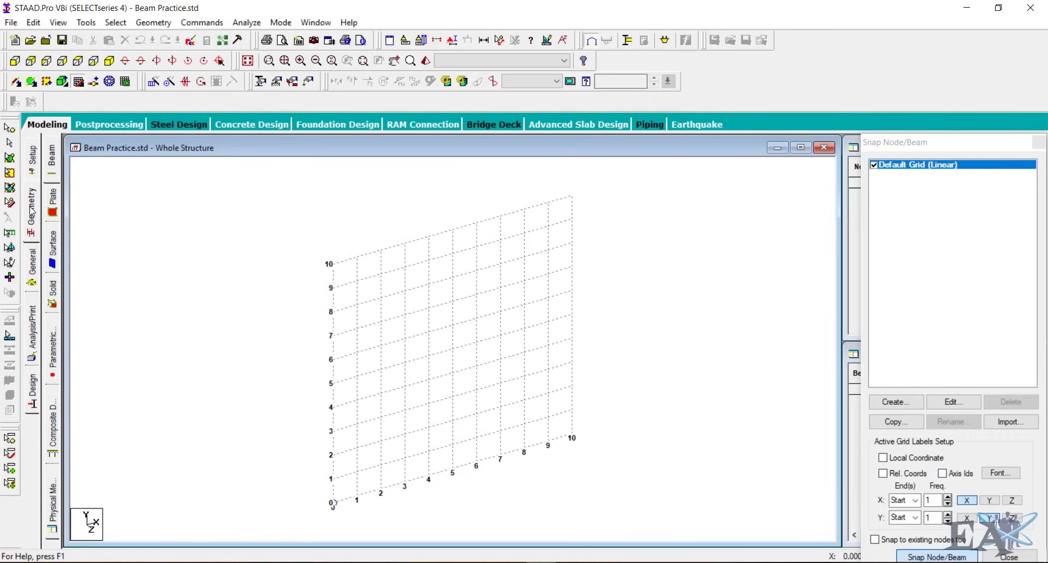
pyautogui.moveTo(925, 144); pyautogui.dragTo(401, 148)
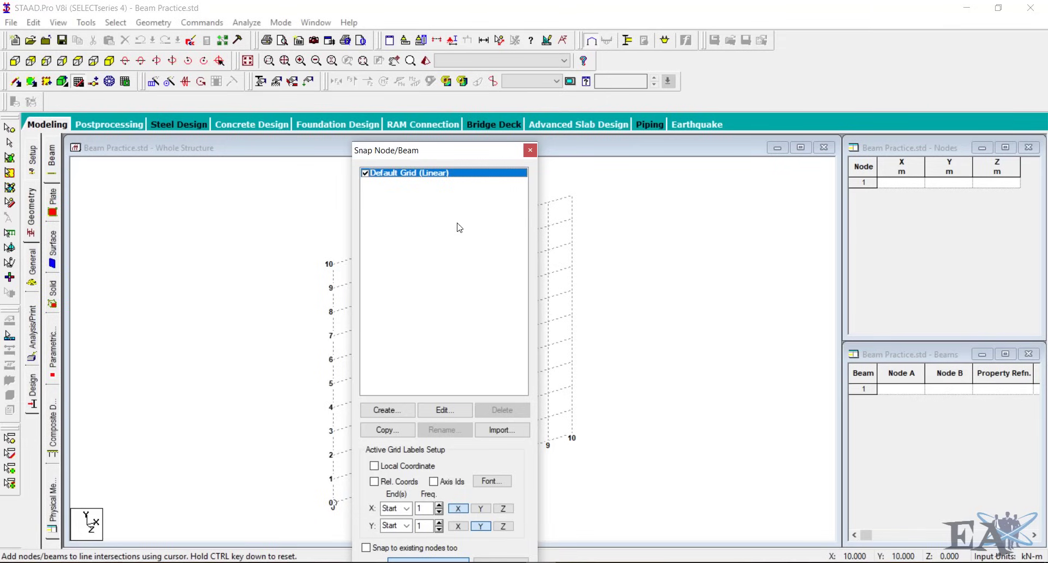
pyautogui.click(530, 153)
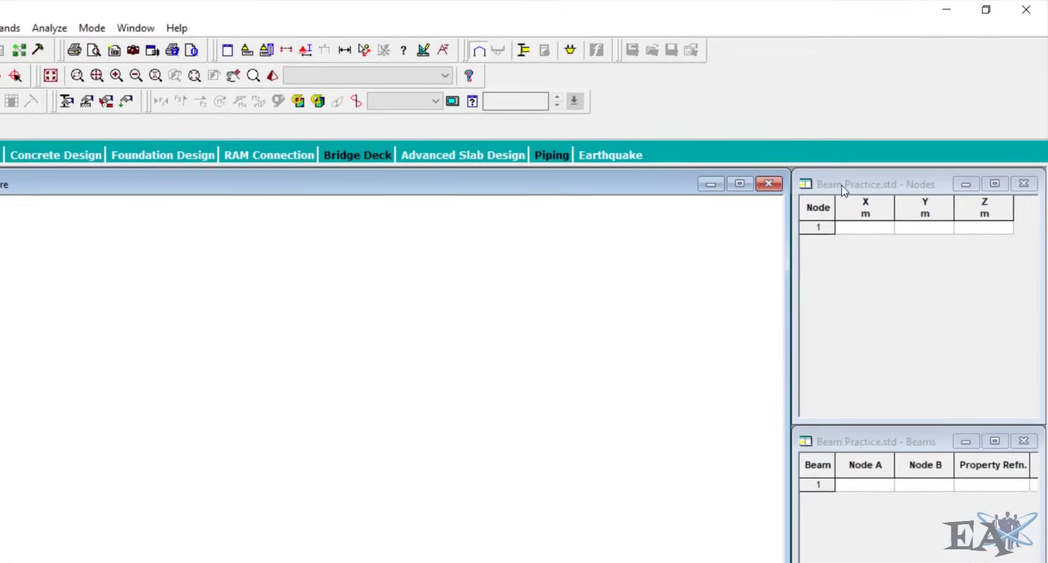
# - Enter the first node in the Nodes table with coordinates 0, 0, 0
pyautogui.click(843, 186)
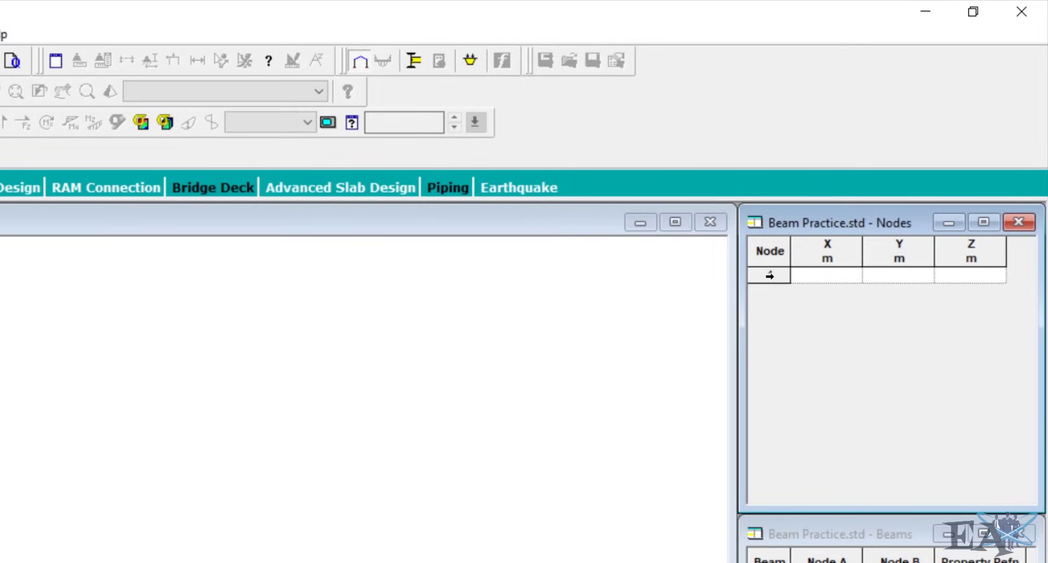
pyautogui.click(769, 276)
pyautogui.click(803, 281)
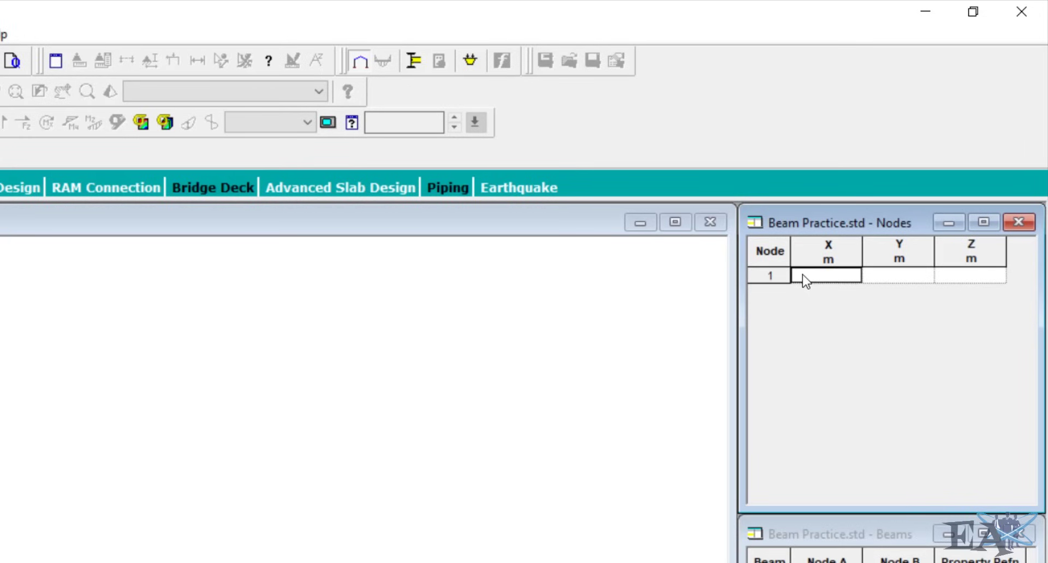
pyautogui.write('0')
pyautogui.press('Tab')
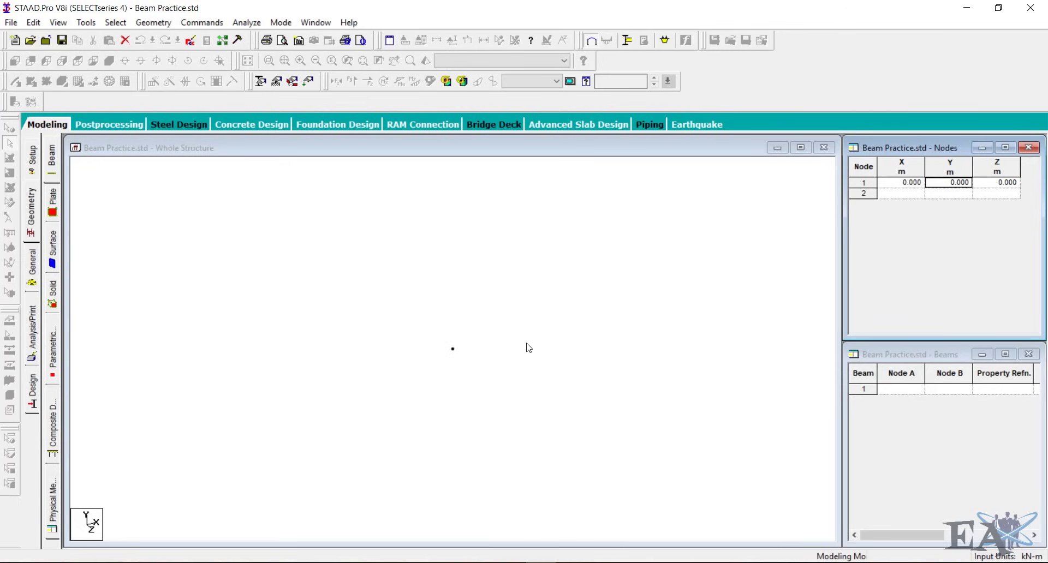
# - Add nodes 2 and 3 in the Nodes table at X = 5 m and X = 11 m, with Y and Z zero
pyautogui.click(898, 193)
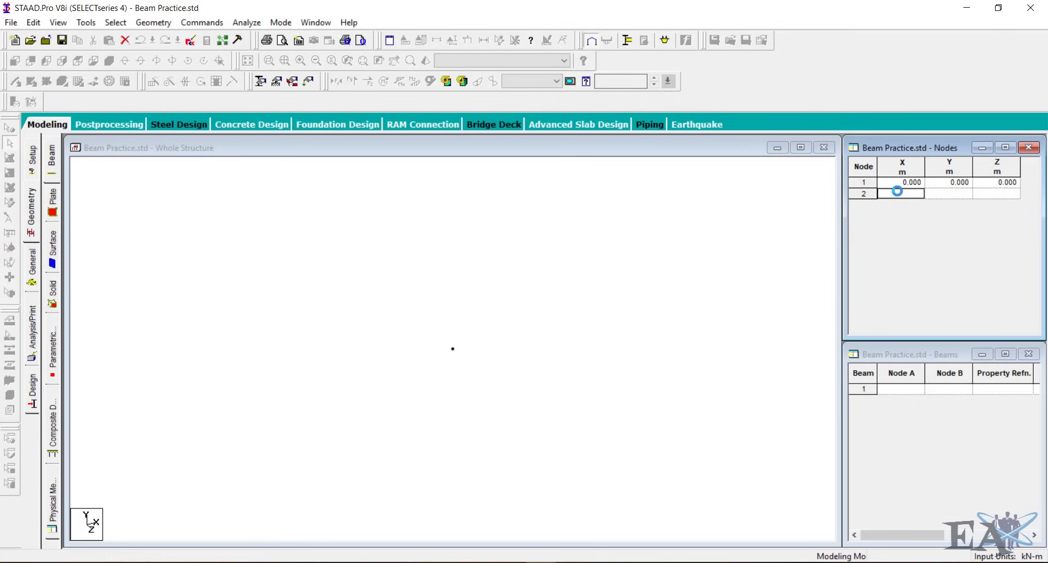
pyautogui.write('5')
pyautogui.press('Tab')
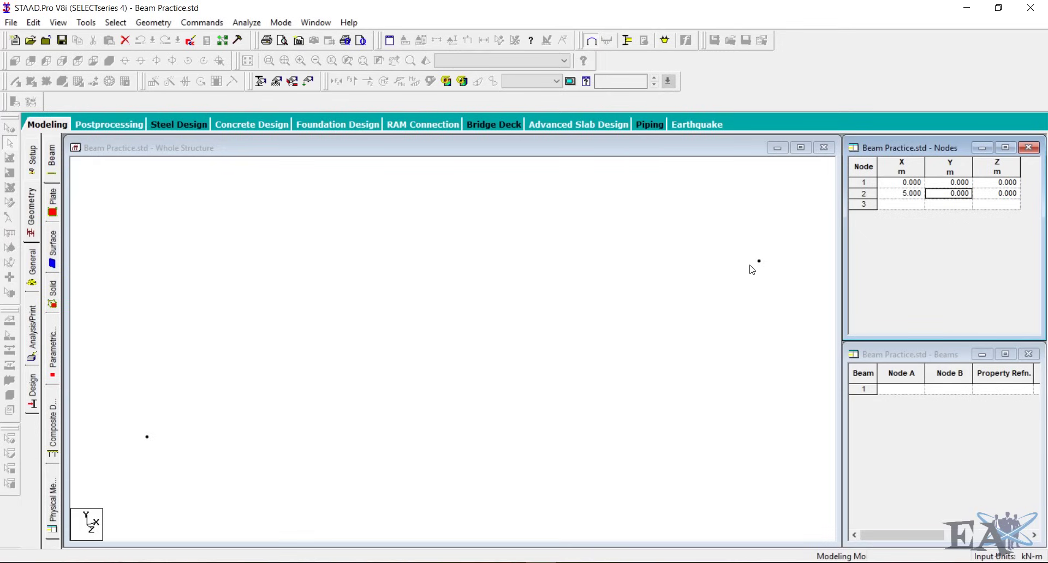
pyautogui.click(899, 205)
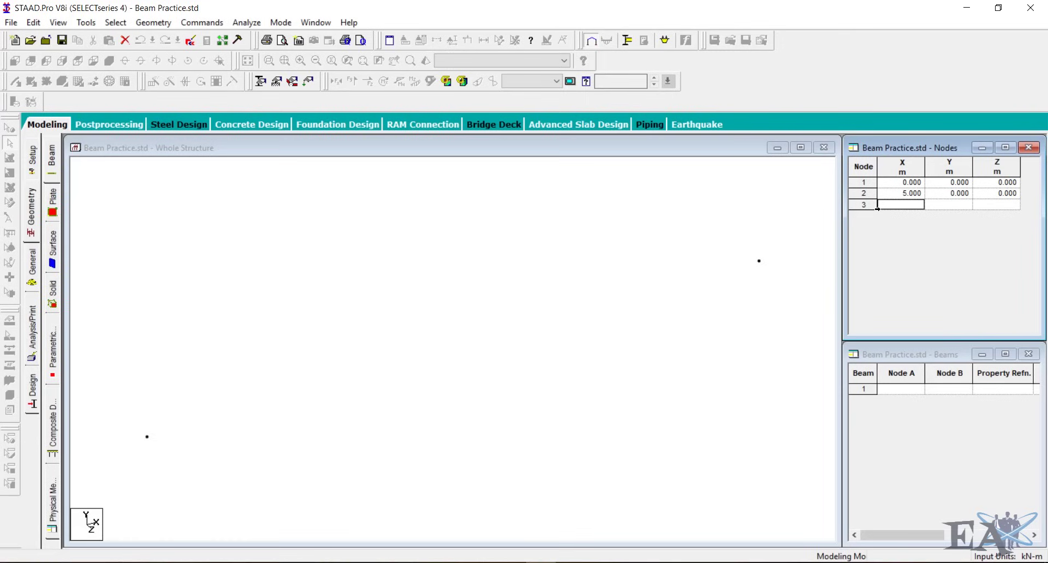
pyautogui.write('11')
pyautogui.press('Tab')
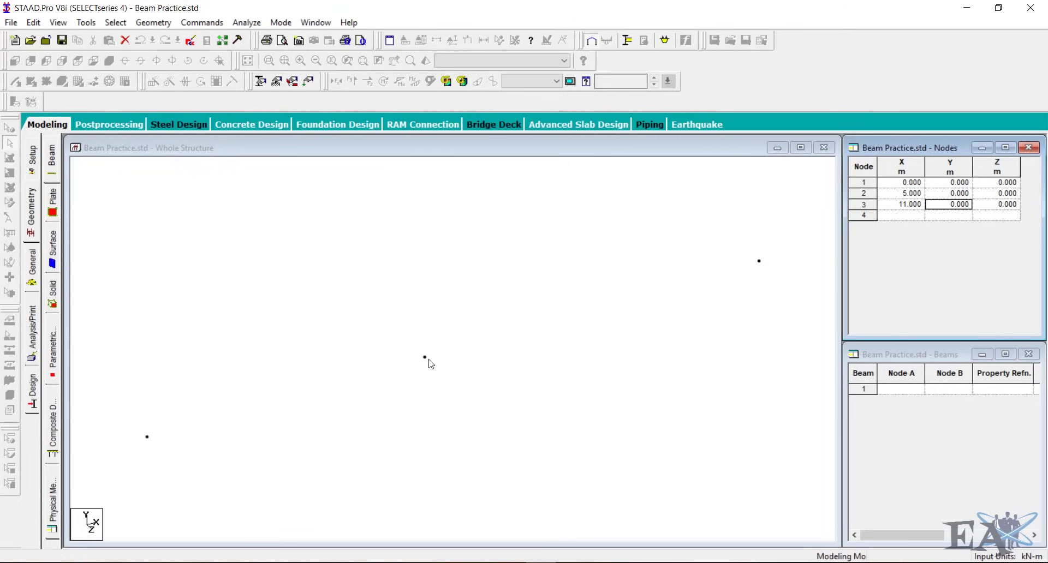
# - Add node 4 at X = 15 m with Y and Z zero, and save the modified structure
pyautogui.click(888, 218)
pyautogui.write('15')
pyautogui.press('Tab')
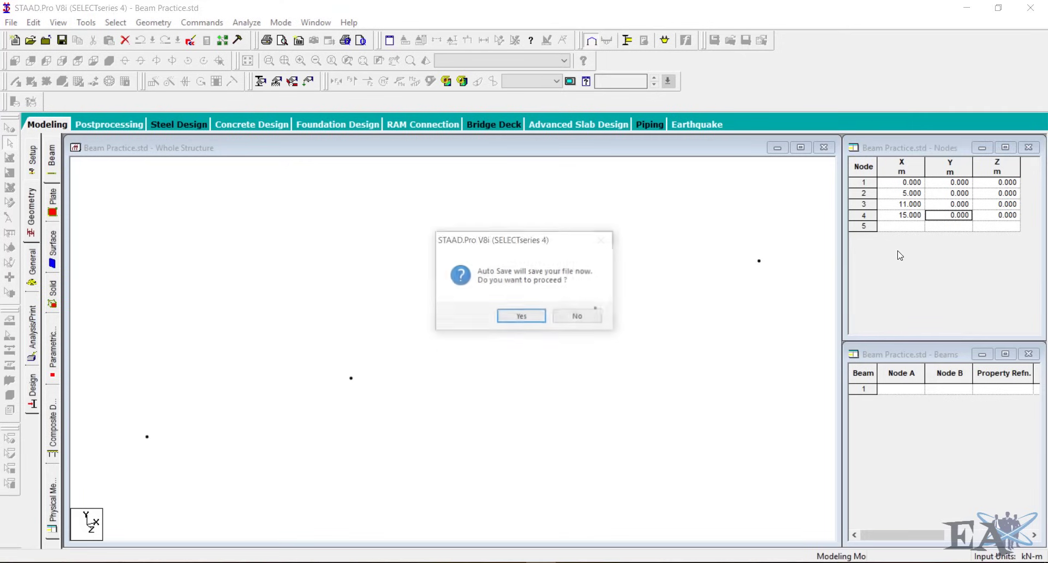
pyautogui.click(533, 316)
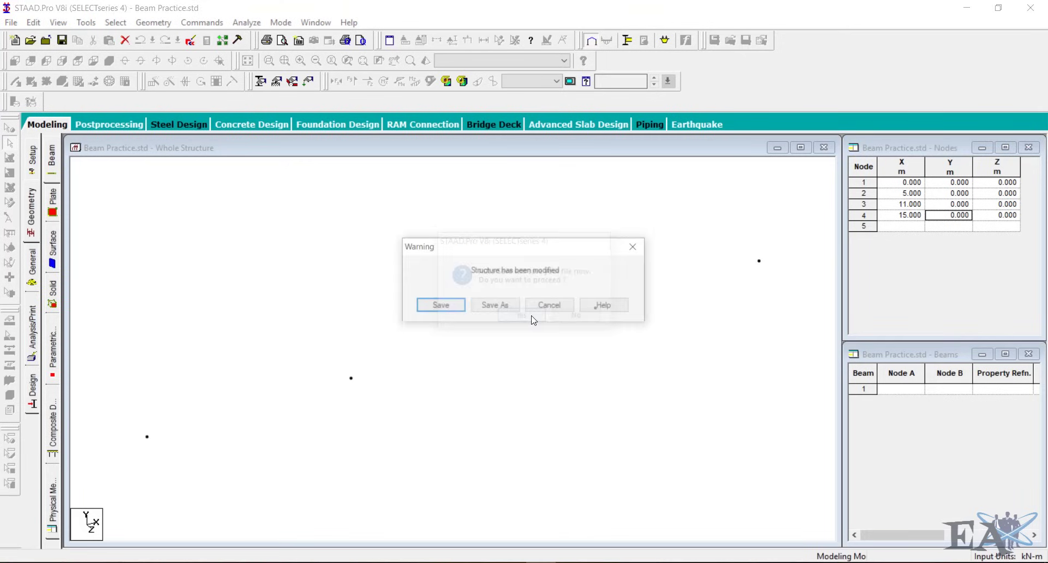
pyautogui.click(439, 304)
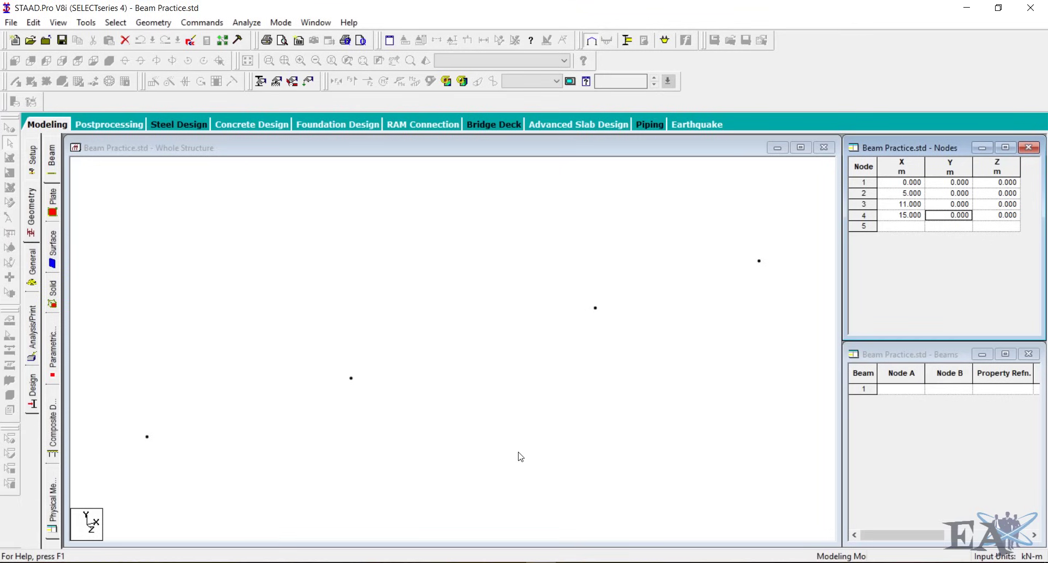
# - Switch to Autodesk SketchBook Pro, erase the whole sketch and remove the selection
pyautogui.click(570, 513)
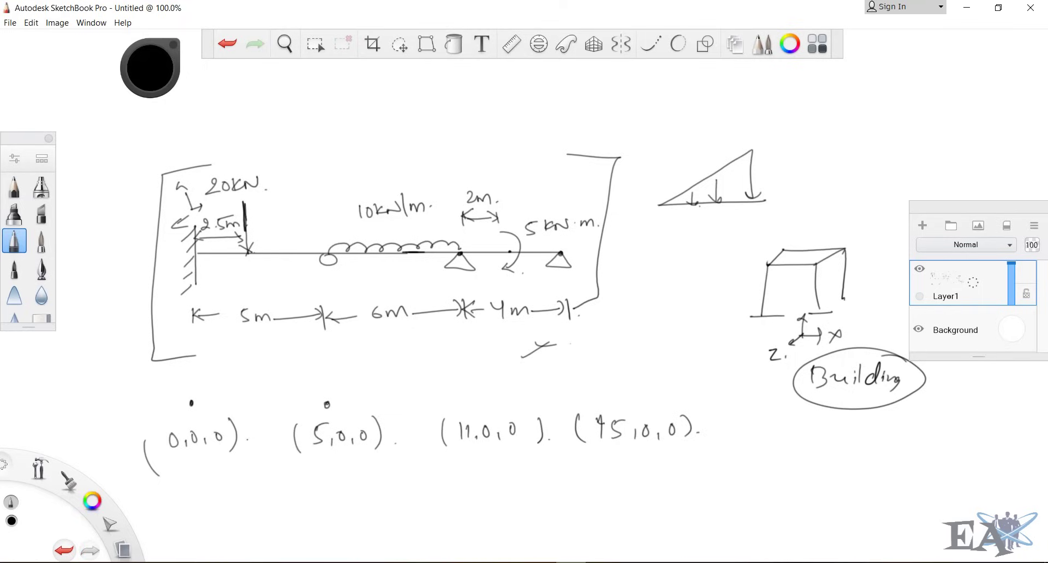
pyautogui.hotkey('ctrl', 'a')
pyautogui.press('Delete')
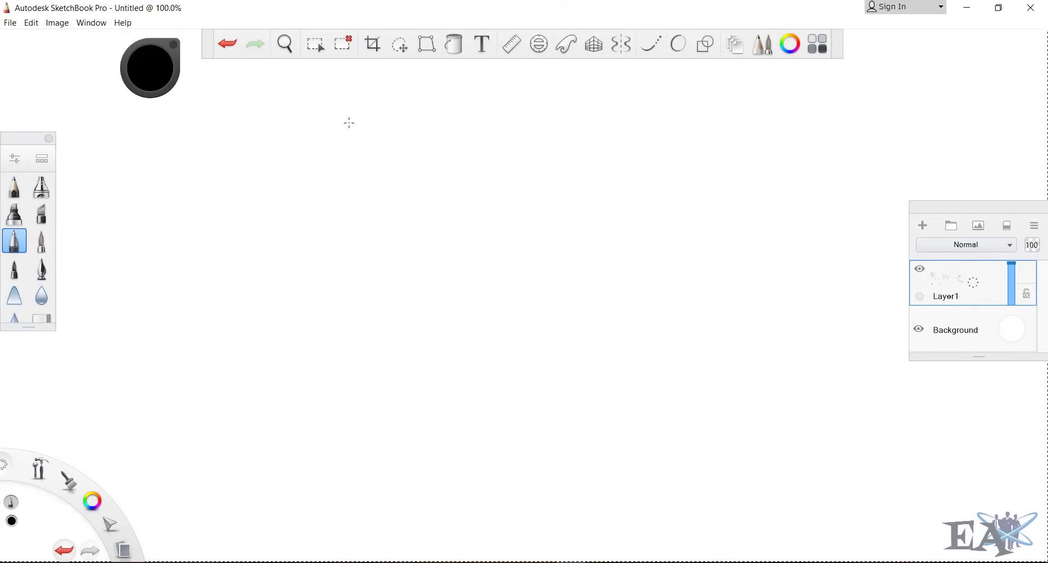
pyautogui.click(343, 43)
# - Sketch a straight-sided rectangle as the front face of a box and undo the stray line along its upper edge
pyautogui.moveTo(400, 218); pyautogui.dragTo(403, 316)
pyautogui.moveTo(400, 217)
pyautogui.keyDown('shift'); pyautogui.mouseDown()
pyautogui.moveTo(405, 232)
pyautogui.moveTo(434, 233)
pyautogui.moveTo(537, 233)
pyautogui.moveTo(535, 219)
pyautogui.moveTo(534, 314)
pyautogui.mouseUp(); pyautogui.keyUp('shift')
pyautogui.keyDown('shift'); pyautogui.moveTo(402, 316); pyautogui.dragTo(540, 317); pyautogui.keyUp('shift')
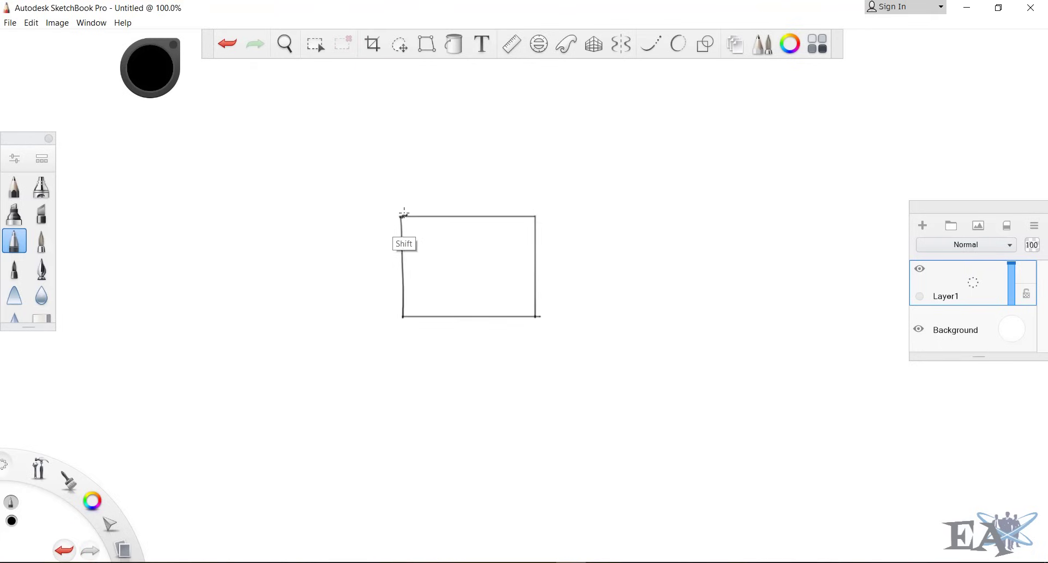
pyautogui.keyDown('shift'); pyautogui.moveTo(403, 214); pyautogui.dragTo(482, 213); pyautogui.keyUp('shift')
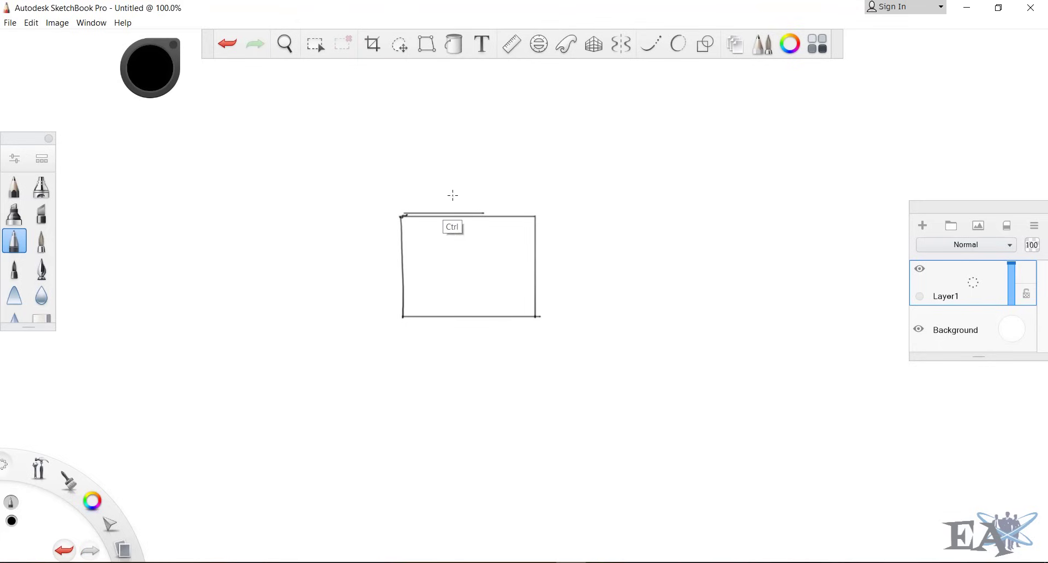
pyautogui.hotkey('ctrl', 'z')
# - Complete the 3D box with receding top and side edges, and draw its hidden edges dashed
pyautogui.moveTo(402, 217); pyautogui.dragTo(467, 173)
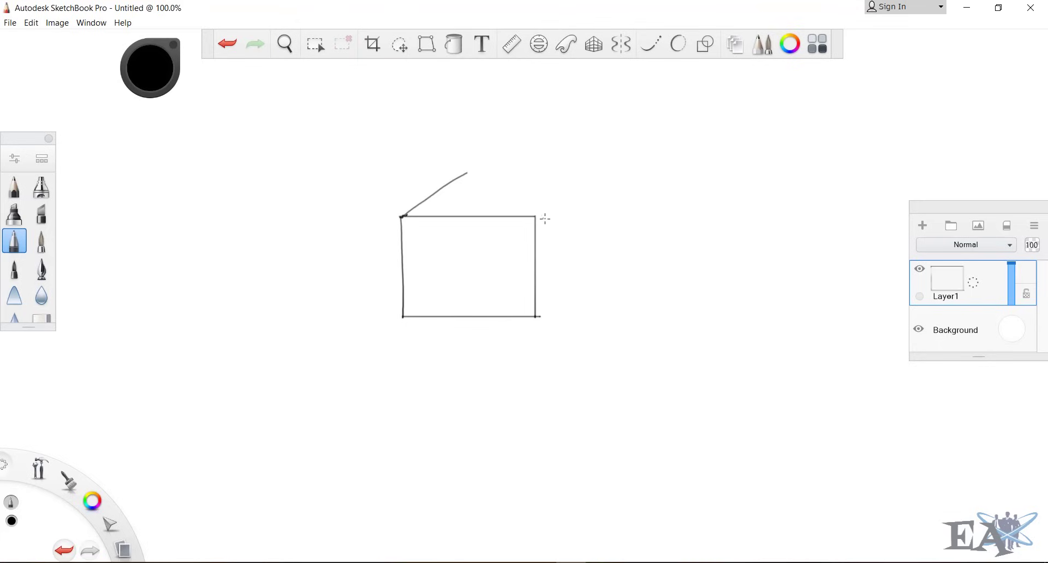
pyautogui.moveTo(536, 216); pyautogui.dragTo(580, 171)
pyautogui.moveTo(466, 174)
pyautogui.mouseDown()
pyautogui.moveTo(583, 173)
pyautogui.moveTo(576, 278)
pyautogui.mouseUp()
pyautogui.moveTo(535, 318)
pyautogui.mouseDown()
pyautogui.moveTo(561, 280)
pyautogui.moveTo(580, 275)
pyautogui.mouseUp()
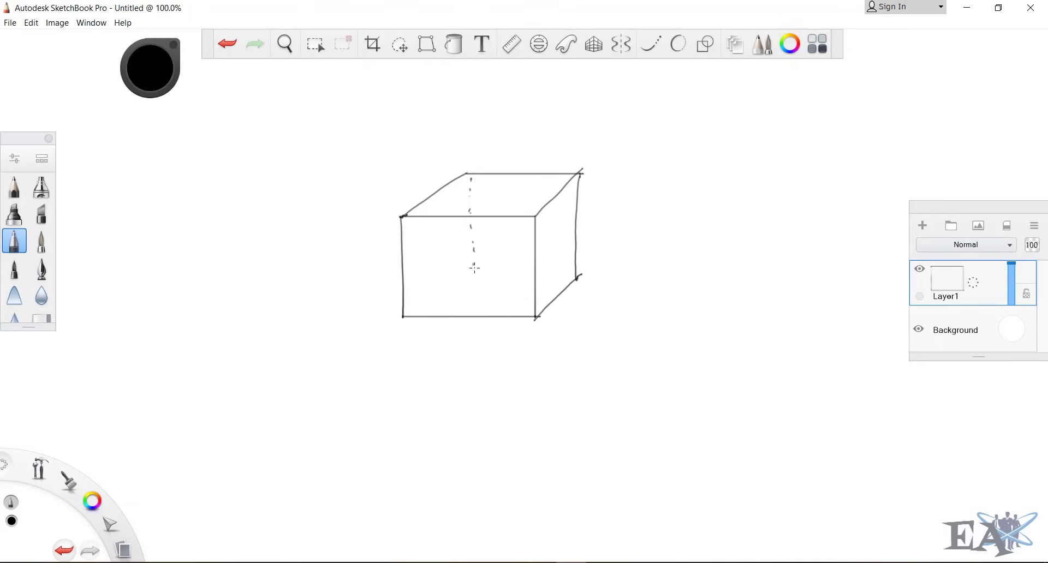
pyautogui.moveTo(474, 267); pyautogui.dragTo(475, 279)
pyautogui.moveTo(409, 310)
pyautogui.mouseDown()
pyautogui.moveTo(475, 279)
pyautogui.moveTo(578, 271)
pyautogui.mouseUp()
# - Draw X, Z and Y axis arrows outward from the box's front-face corners and label each axis
pyautogui.moveTo(535, 319); pyautogui.dragTo(610, 317)
pyautogui.moveTo(596, 326); pyautogui.dragTo(633, 320)
pyautogui.moveTo(628, 312); pyautogui.dragTo(615, 334)
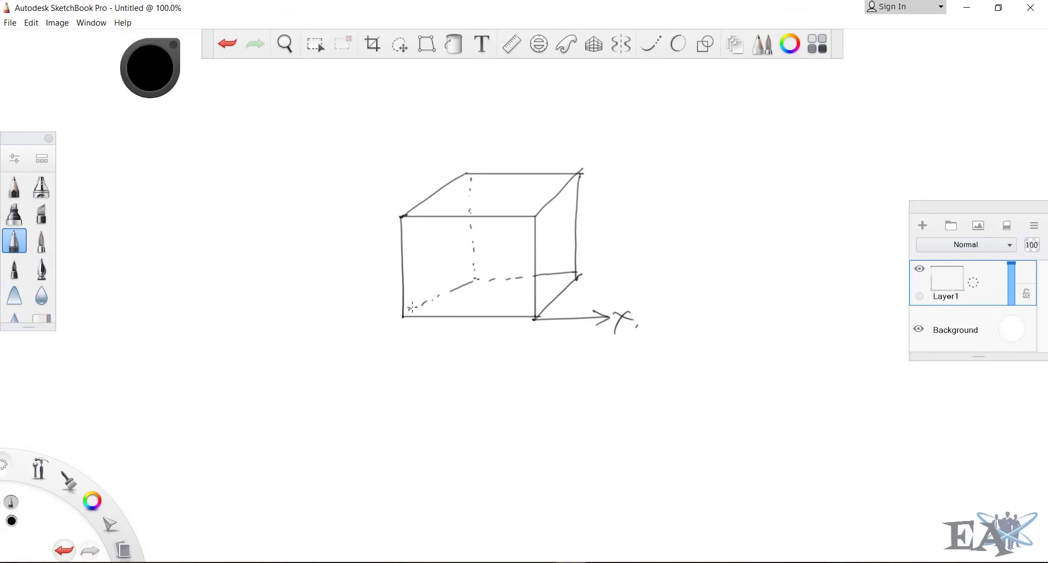
pyautogui.moveTo(402, 317); pyautogui.dragTo(338, 375)
pyautogui.moveTo(354, 353); pyautogui.dragTo(355, 374)
pyautogui.moveTo(294, 391); pyautogui.dragTo(316, 407)
pyautogui.click(329, 402)
pyautogui.moveTo(403, 218); pyautogui.dragTo(400, 166)
pyautogui.moveTo(386, 179); pyautogui.dragTo(403, 170)
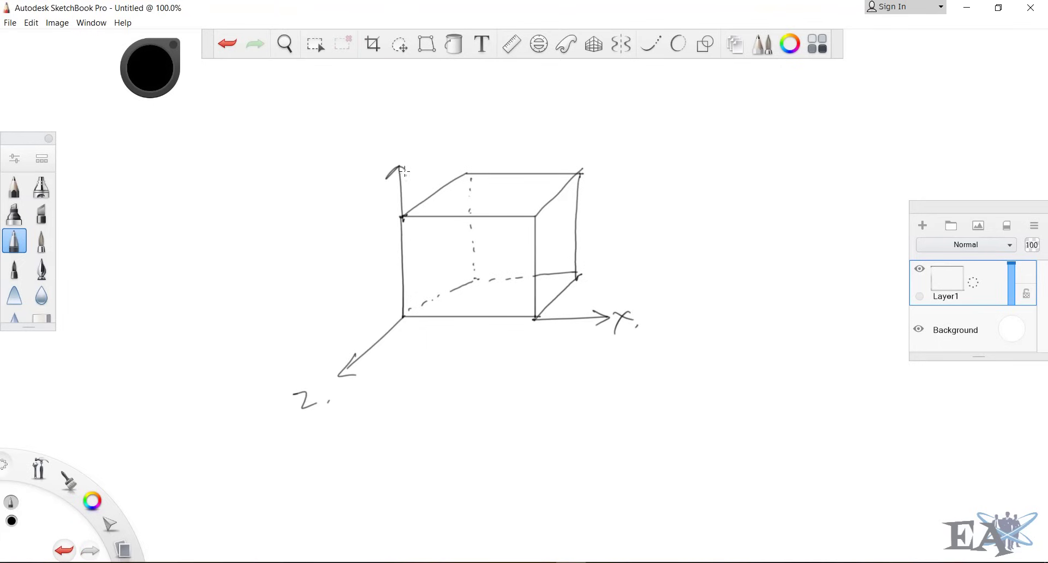
pyautogui.moveTo(334, 147); pyautogui.dragTo(340, 172)
pyautogui.click(359, 155)
pyautogui.click(364, 155)
# - Label the four front-face corners of the box A, B, C and D clockwise from the upper corner on the Y axis
pyautogui.moveTo(355, 225)
pyautogui.mouseDown()
pyautogui.moveTo(358, 215)
pyautogui.moveTo(382, 219)
pyautogui.mouseUp()
pyautogui.moveTo(543, 219); pyautogui.dragTo(544, 236)
pyautogui.moveTo(541, 328); pyautogui.dragTo(542, 338)
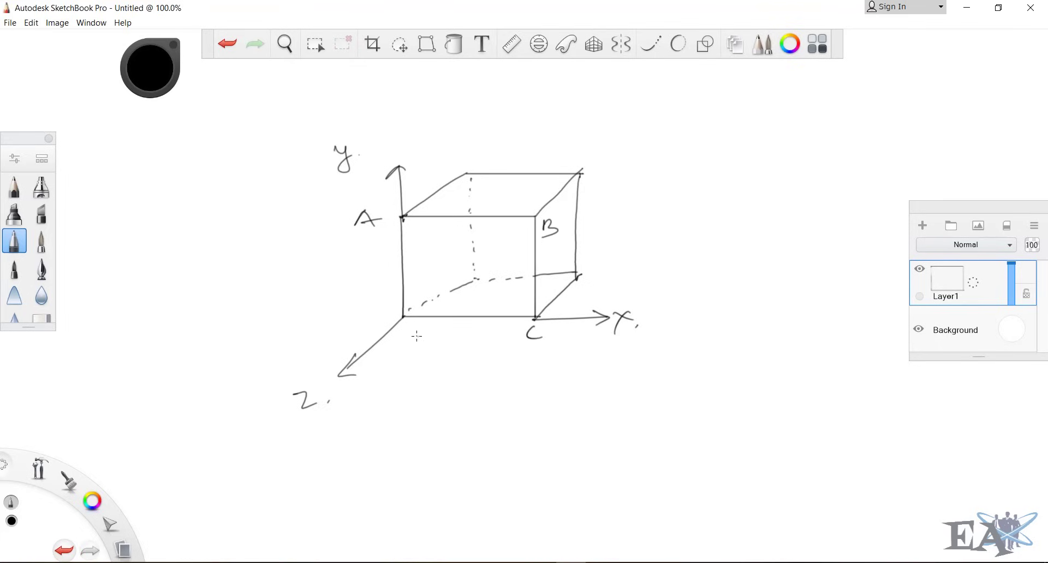
pyautogui.moveTo(401, 328); pyautogui.dragTo(403, 340)
pyautogui.click(419, 336)
# - Label the rear corners of the box E and F on the upper edge, G and H on the lower edge
pyautogui.moveTo(452, 140)
pyautogui.mouseDown()
pyautogui.moveTo(466, 155)
pyautogui.moveTo(465, 134)
pyautogui.mouseUp()
pyautogui.moveTo(452, 145); pyautogui.dragTo(463, 145)
pyautogui.click(479, 145)
pyautogui.moveTo(590, 165); pyautogui.dragTo(588, 187)
pyautogui.moveTo(589, 167)
pyautogui.mouseDown()
pyautogui.moveTo(602, 162)
pyautogui.moveTo(600, 175)
pyautogui.mouseUp()
pyautogui.moveTo(494, 259)
pyautogui.mouseDown()
pyautogui.moveTo(489, 276)
pyautogui.moveTo(497, 270)
pyautogui.mouseUp()
pyautogui.click(506, 269)
pyautogui.moveTo(593, 268)
pyautogui.mouseDown()
pyautogui.moveTo(591, 284)
pyautogui.moveTo(602, 282)
pyautogui.mouseUp()
pyautogui.moveTo(592, 276); pyautogui.dragTo(609, 272)
pyautogui.click(613, 286)
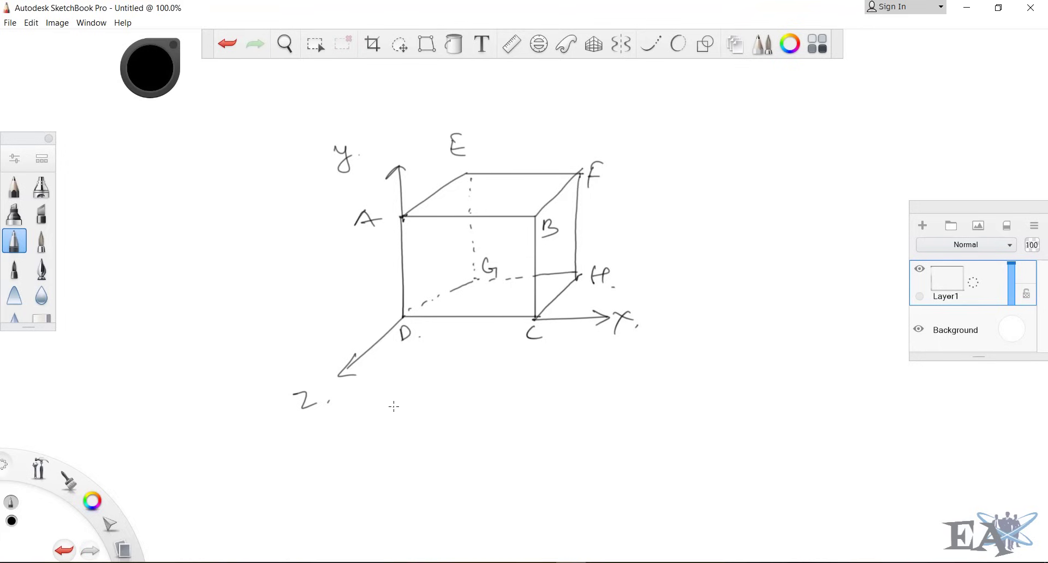
# - Sketch an observer symbol in front of the box with an arrow pointing toward its front face
pyautogui.moveTo(390, 409)
pyautogui.mouseDown()
pyautogui.moveTo(426, 371)
pyautogui.moveTo(419, 391)
pyautogui.mouseUp()
pyautogui.click(440, 382)
pyautogui.moveTo(361, 408)
pyautogui.mouseDown()
pyautogui.moveTo(399, 431)
pyautogui.moveTo(388, 429)
pyautogui.mouseUp()
pyautogui.click(392, 427)
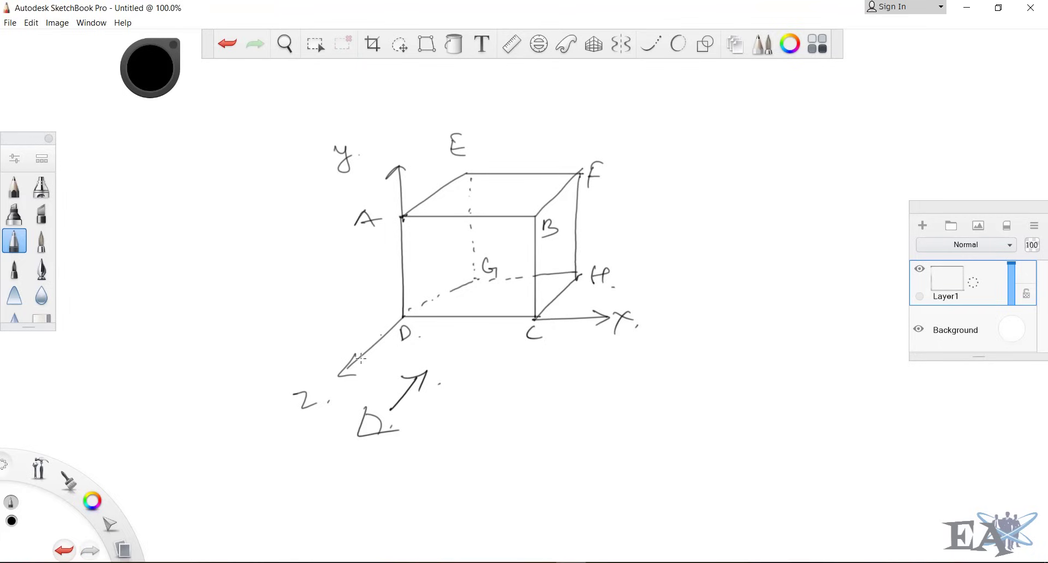
# - Circle the Z axis label and sketch a stick figure standing at the tip of the Z axis
pyautogui.moveTo(277, 405)
pyautogui.mouseDown()
pyautogui.moveTo(299, 436)
pyautogui.moveTo(281, 379)
pyautogui.moveTo(277, 428)
pyautogui.mouseUp()
pyautogui.moveTo(307, 315); pyautogui.dragTo(310, 311)
pyautogui.moveTo(313, 349)
pyautogui.mouseDown()
pyautogui.moveTo(311, 326)
pyautogui.moveTo(331, 327)
pyautogui.moveTo(345, 365)
pyautogui.mouseUp()
pyautogui.click(332, 333)
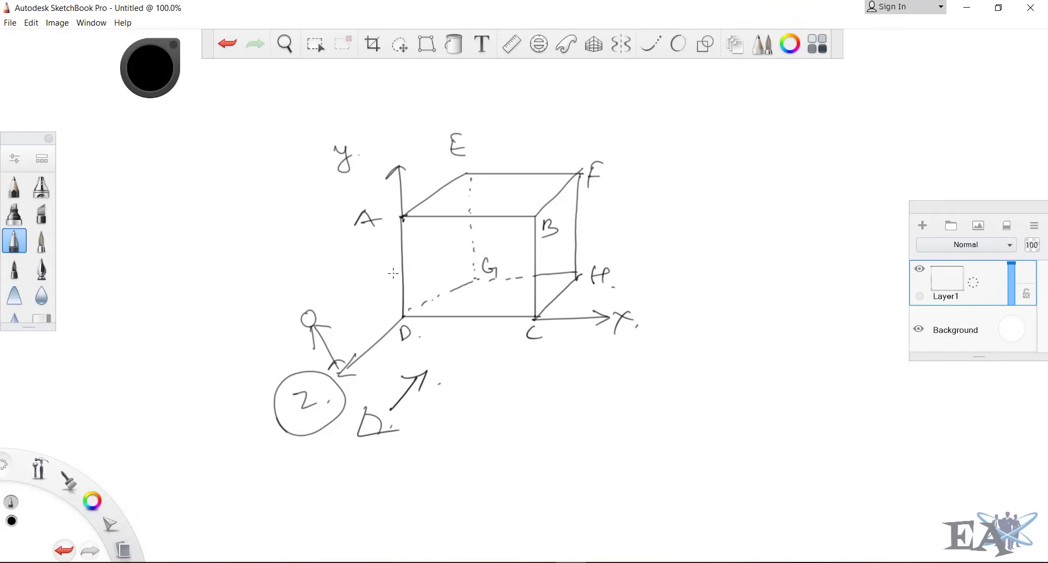
# - Add a small mark at the circled Z and sketch a stick figure beyond corner H with an arrow toward the box
pyautogui.moveTo(282, 415)
pyautogui.mouseDown()
pyautogui.moveTo(270, 434)
pyautogui.moveTo(283, 429)
pyautogui.mouseUp()
pyautogui.click(474, 153)
pyautogui.moveTo(665, 254); pyautogui.dragTo(663, 296)
pyautogui.moveTo(653, 266); pyautogui.dragTo(671, 265)
pyautogui.moveTo(650, 310); pyautogui.dragTo(691, 300)
pyautogui.moveTo(645, 254); pyautogui.dragTo(619, 255)
pyautogui.moveTo(630, 248); pyautogui.dragTo(632, 261)
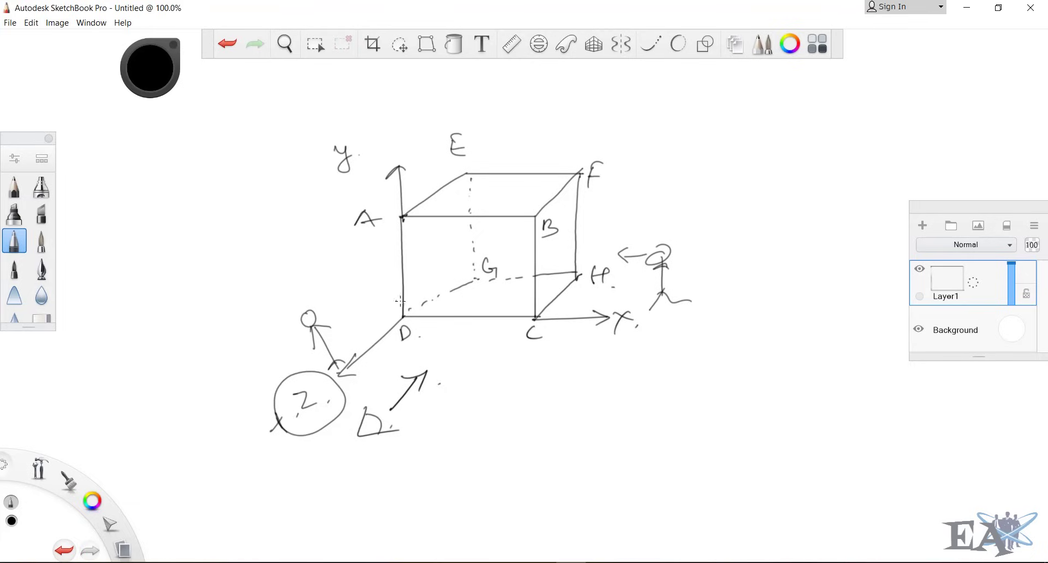
# - Extend the X axis backward from corner D with dashes and sketch a stick figure at its negative end
pyautogui.moveTo(374, 311); pyautogui.dragTo(382, 315)
pyautogui.moveTo(330, 306); pyautogui.dragTo(345, 307)
pyautogui.moveTo(308, 240)
pyautogui.mouseDown()
pyautogui.moveTo(307, 290)
pyautogui.moveTo(319, 272)
pyautogui.mouseUp()
pyautogui.moveTo(301, 301); pyautogui.dragTo(309, 293)
# - Hatch part of the top face and part of the bottom face of the box
pyautogui.moveTo(458, 186); pyautogui.dragTo(474, 173)
pyautogui.moveTo(444, 198); pyautogui.dragTo(494, 180)
pyautogui.moveTo(468, 202); pyautogui.dragTo(506, 192)
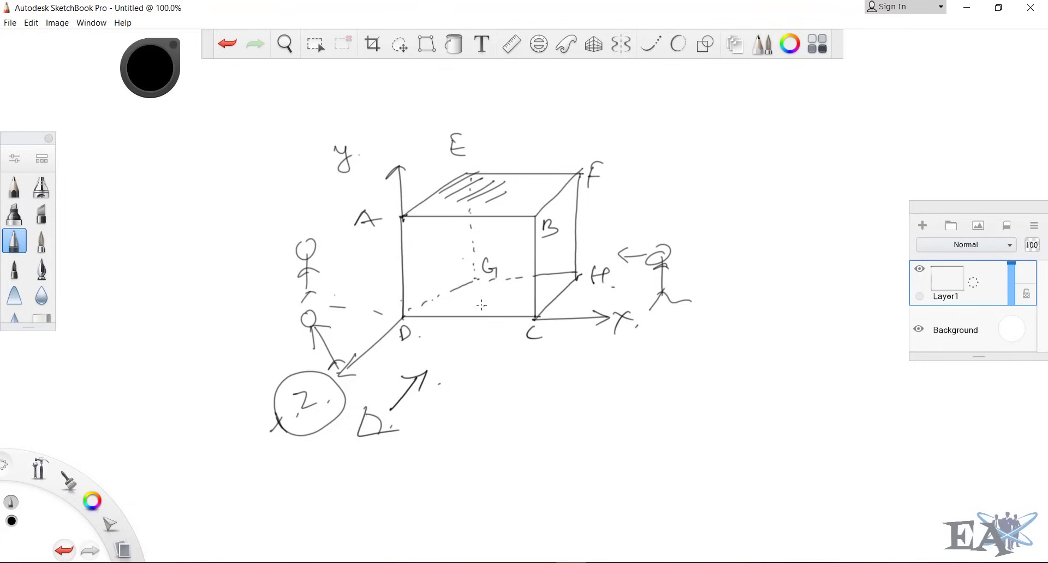
pyautogui.moveTo(494, 298); pyautogui.dragTo(516, 284)
pyautogui.moveTo(463, 306)
pyautogui.mouseDown()
pyautogui.moveTo(521, 292)
pyautogui.moveTo(486, 291)
pyautogui.mouseUp()
# - Sketch an upward arrow beneath the box's hatched bottom face with a small viewer mark at its tail
pyautogui.moveTo(489, 337)
pyautogui.mouseDown()
pyautogui.moveTo(487, 378)
pyautogui.moveTo(501, 346)
pyautogui.mouseUp()
pyautogui.click(509, 344)
pyautogui.moveTo(501, 381); pyautogui.dragTo(494, 403)
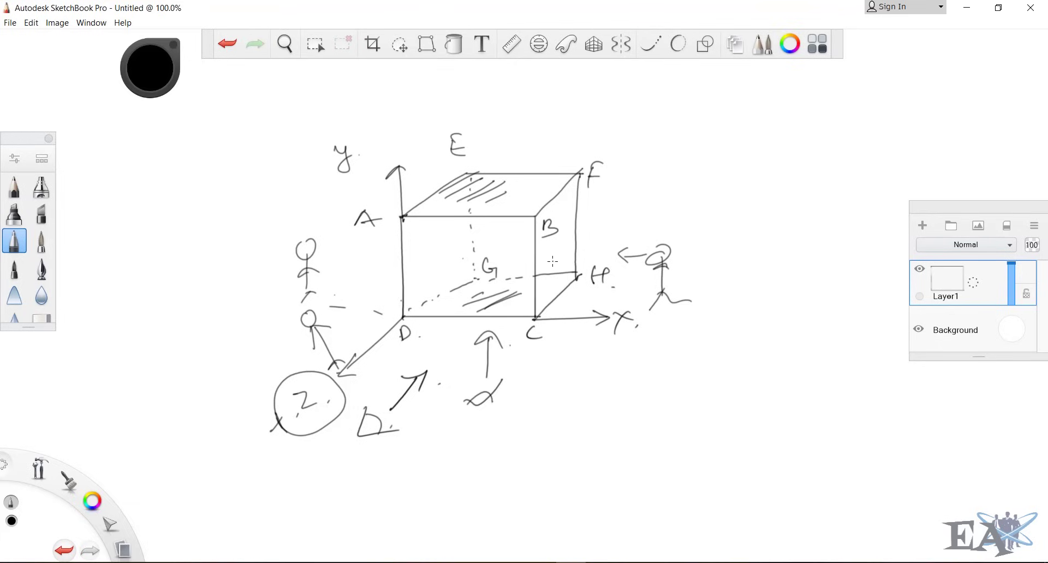
# - Trace over the box's bottom front edge from D to C to thicken it along the X axis
pyautogui.moveTo(387, 349)
pyautogui.mouseDown()
pyautogui.moveTo(403, 322)
pyautogui.moveTo(558, 323)
pyautogui.mouseUp()
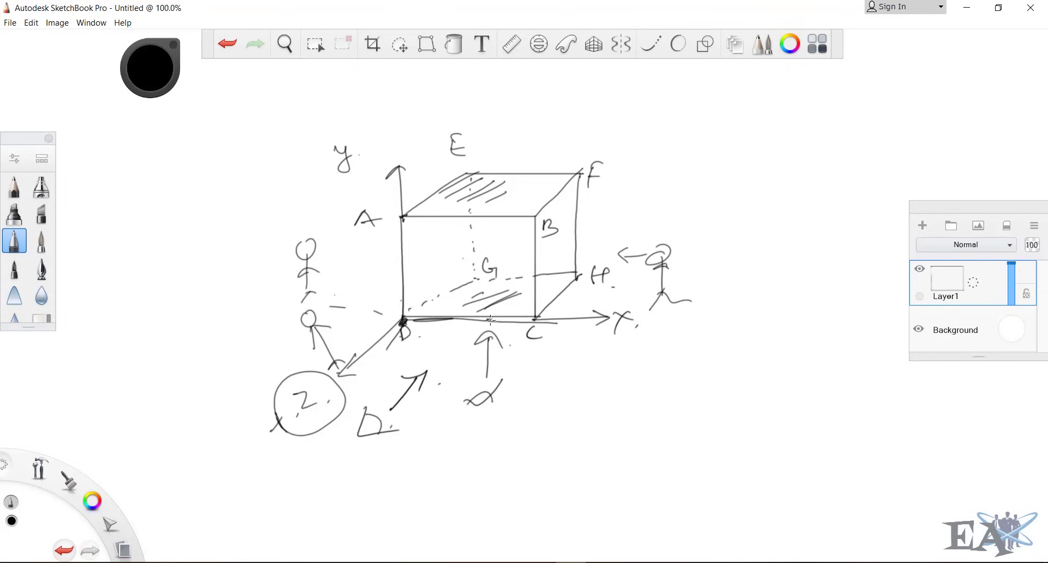
pyautogui.moveTo(486, 320); pyautogui.dragTo(564, 320)
pyautogui.click(549, 285)
pyautogui.moveTo(402, 319); pyautogui.dragTo(562, 321)
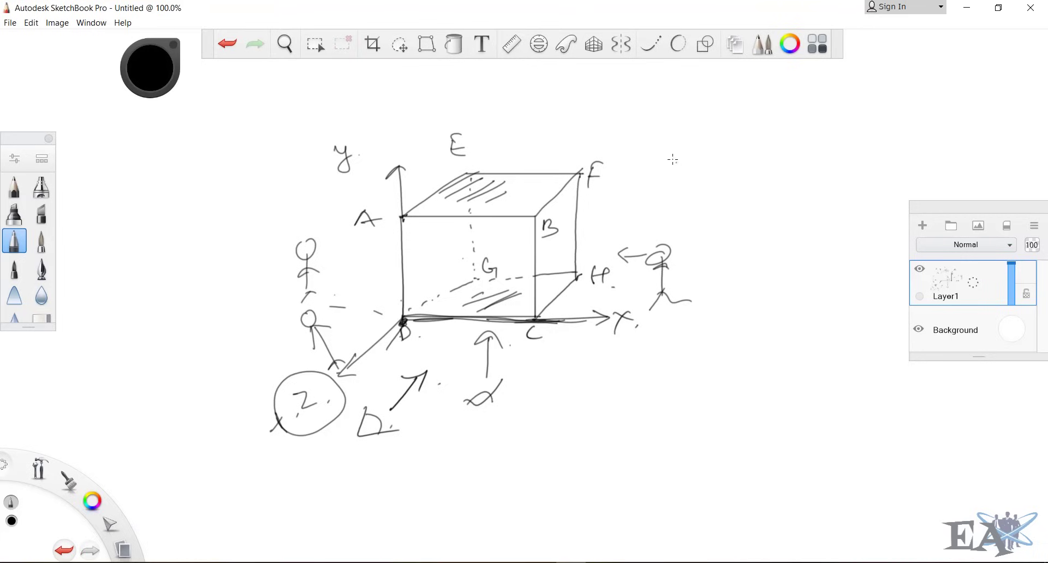
# - Write a circled "3D" label beside the box with an arrow pointing toward corner F
pyautogui.moveTo(677, 146); pyautogui.dragTo(633, 170)
pyautogui.moveTo(646, 147); pyautogui.dragTo(648, 175)
pyautogui.moveTo(716, 133)
pyautogui.mouseDown()
pyautogui.moveTo(709, 151)
pyautogui.moveTo(741, 146)
pyautogui.moveTo(726, 149)
pyautogui.mouseUp()
pyautogui.moveTo(723, 118)
pyautogui.mouseDown()
pyautogui.moveTo(704, 163)
pyautogui.moveTo(715, 117)
pyautogui.mouseUp()
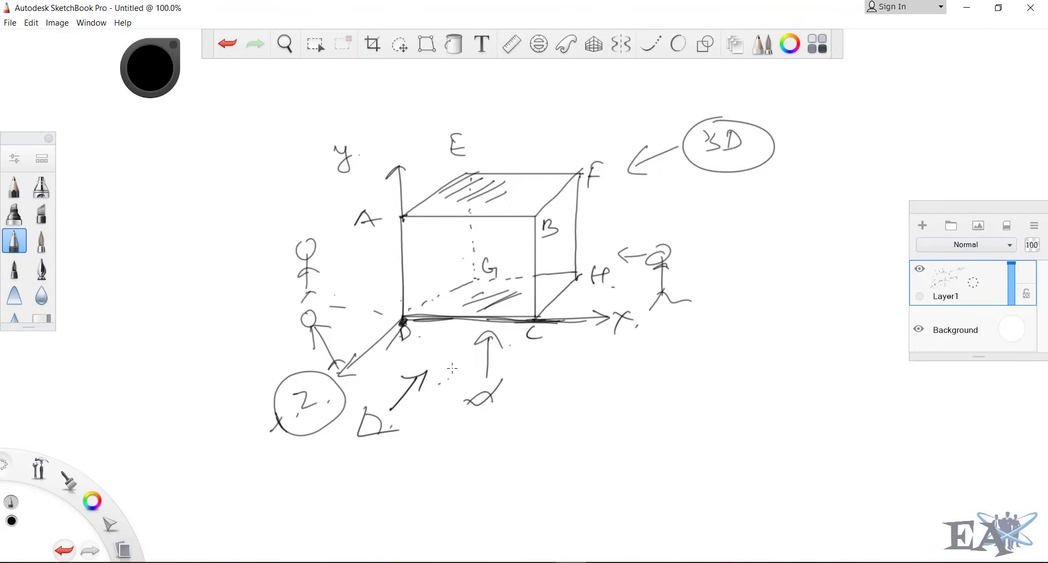
# - Sketch a beam with a triangular support and a roller support beside the box, and circle corners D and C
pyautogui.moveTo(571, 399)
pyautogui.mouseDown()
pyautogui.moveTo(556, 421)
pyautogui.moveTo(592, 413)
pyautogui.moveTo(555, 423)
pyautogui.moveTo(715, 387)
pyautogui.mouseUp()
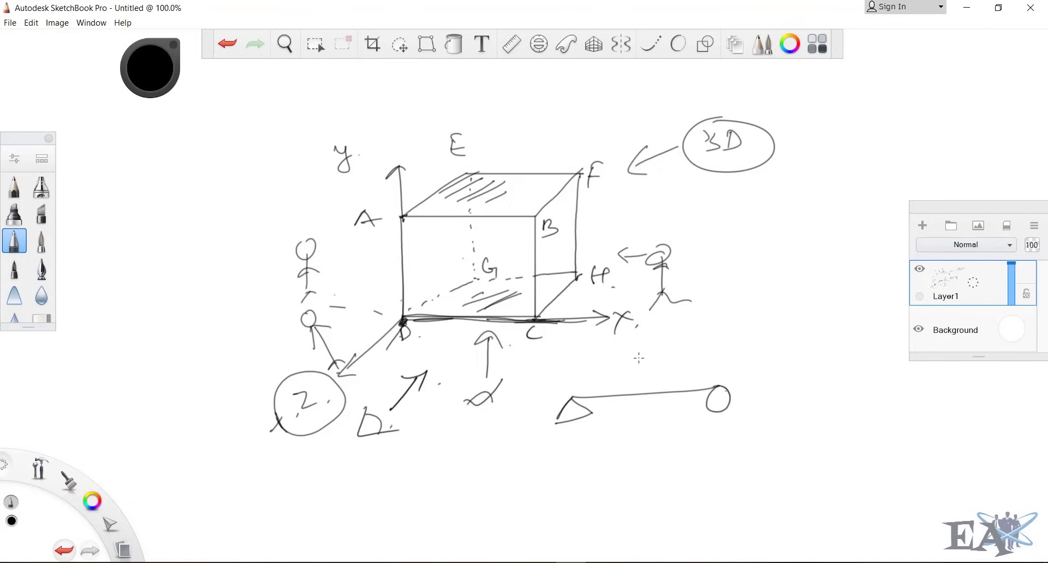
pyautogui.moveTo(410, 319)
pyautogui.mouseDown()
pyautogui.moveTo(482, 318)
pyautogui.moveTo(412, 318)
pyautogui.mouseUp()
pyautogui.moveTo(532, 321)
pyautogui.mouseDown()
pyautogui.moveTo(516, 331)
pyautogui.moveTo(537, 322)
pyautogui.mouseUp()
pyautogui.moveTo(410, 322); pyautogui.dragTo(408, 323)
# - Draw an arrow from the circled Z toward the box and retrace the bottom edge between D and C
pyautogui.moveTo(355, 355); pyautogui.dragTo(341, 371)
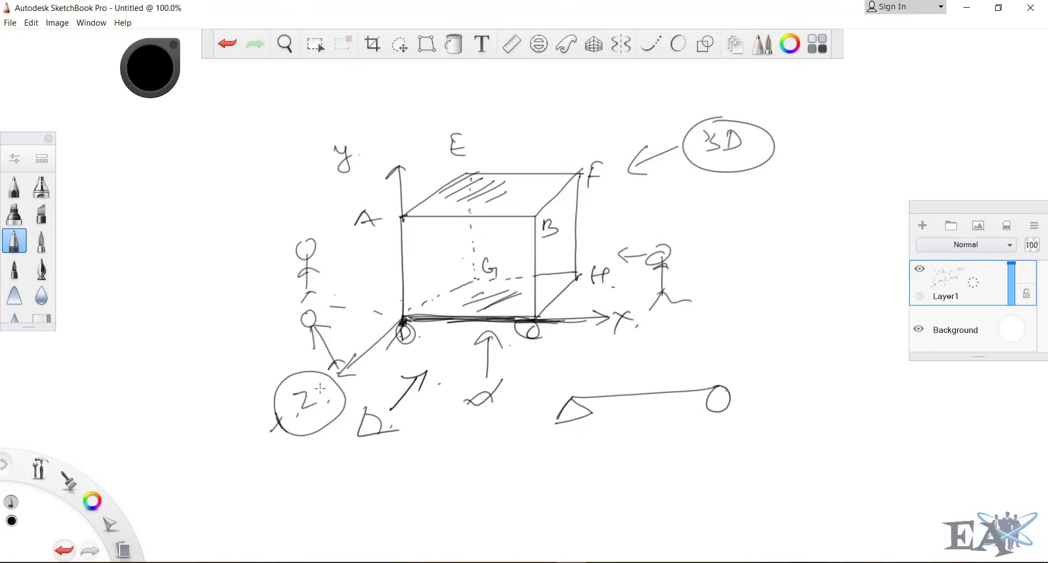
pyautogui.moveTo(344, 406)
pyautogui.mouseDown()
pyautogui.moveTo(360, 380)
pyautogui.moveTo(384, 372)
pyautogui.mouseUp()
pyautogui.moveTo(408, 322)
pyautogui.mouseDown()
pyautogui.moveTo(413, 330)
pyautogui.moveTo(397, 326)
pyautogui.moveTo(528, 322)
pyautogui.mouseUp()
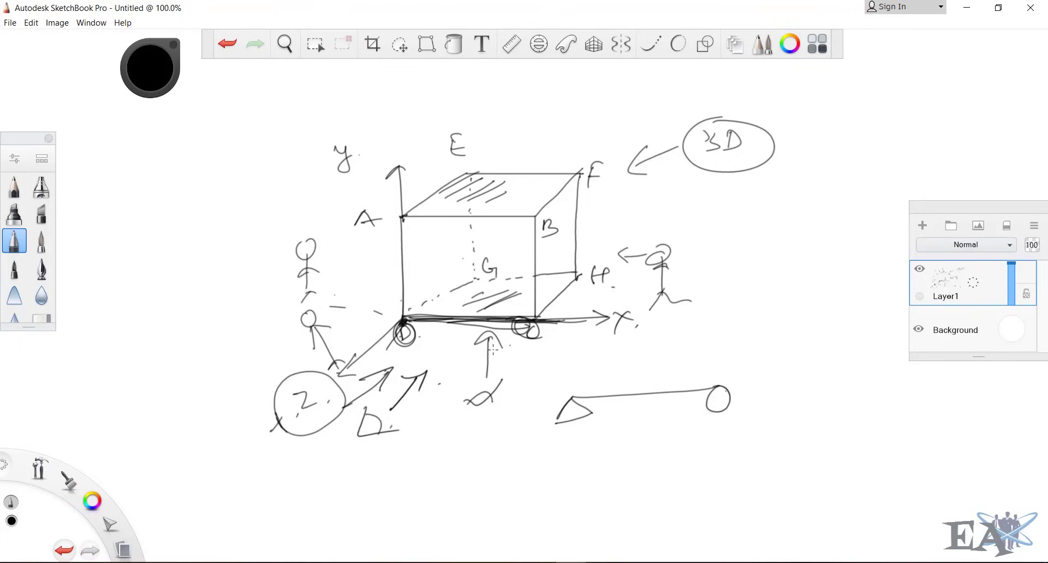
# - Switch to STAAD.Pro and activate the Whole Structure view to look at the four nodes
pyautogui.click(540, 562)
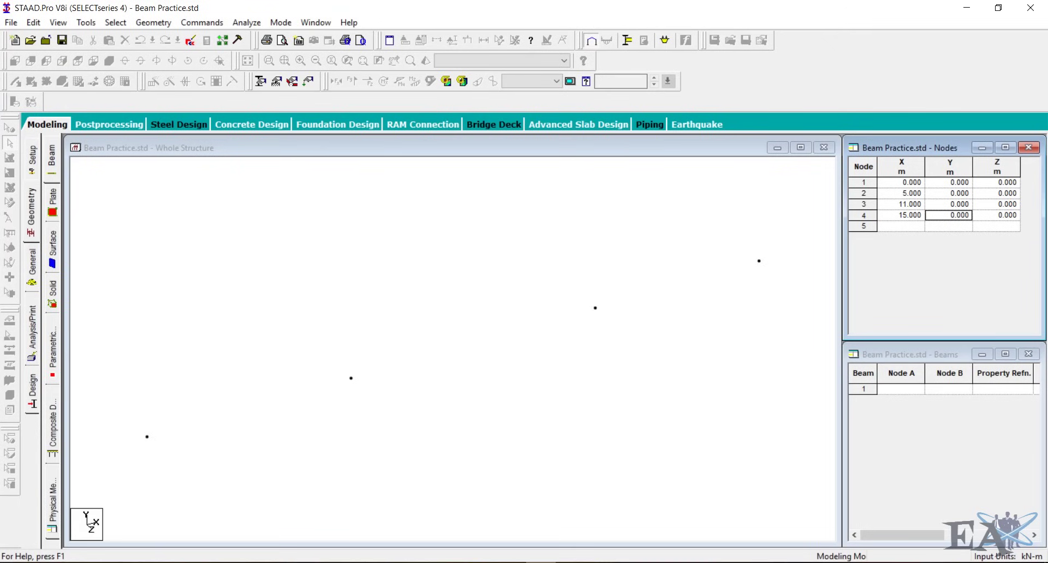
pyautogui.scroll(-3, 533, 425)
pyautogui.click(135, 154)
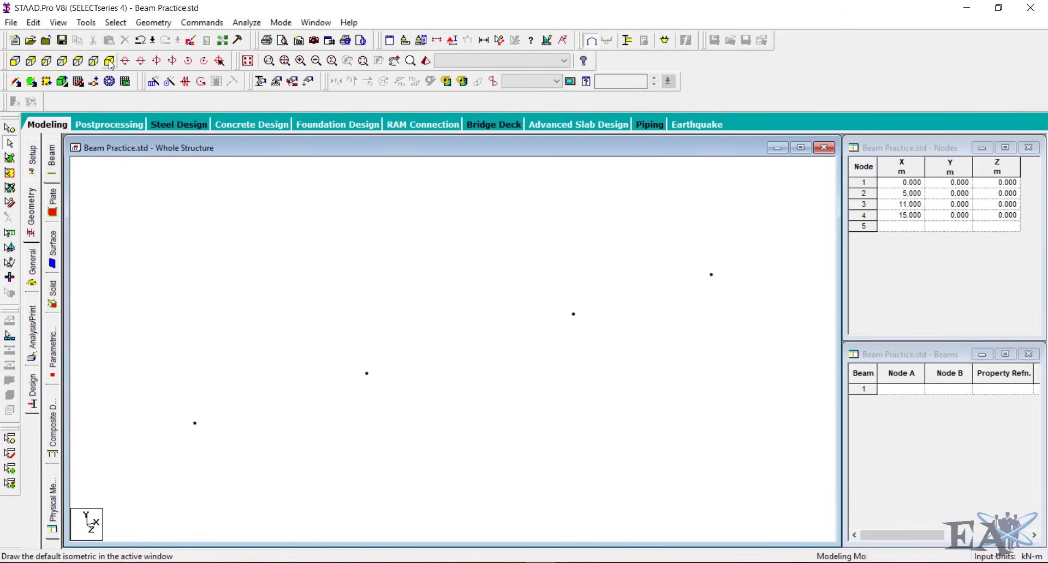
# - Switch to Autodesk SketchBook and draw loops on the front face of the box to mark it
pyautogui.click(570, 562)
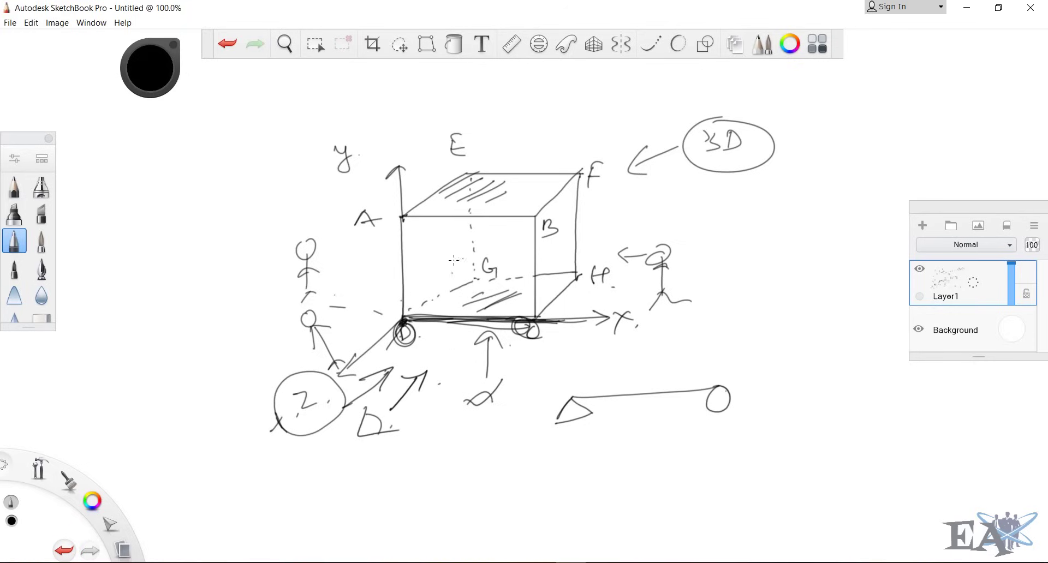
pyautogui.moveTo(474, 277)
pyautogui.mouseDown()
pyautogui.moveTo(415, 246)
pyautogui.moveTo(424, 260)
pyautogui.mouseUp()
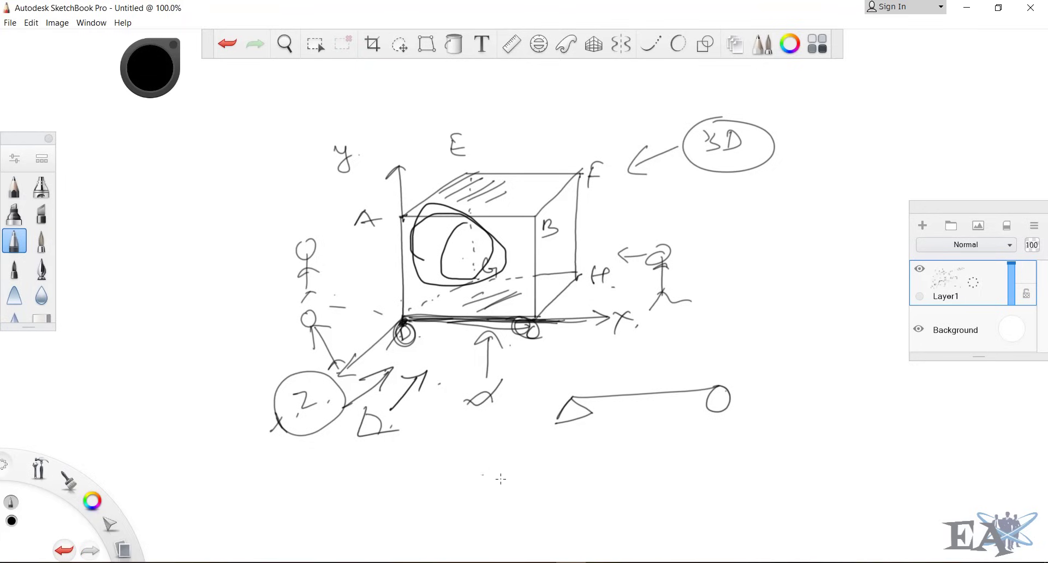
# - Switch to STAAD.Pro, show the structure in isometric, and return it to the front view
pyautogui.click(540, 562)
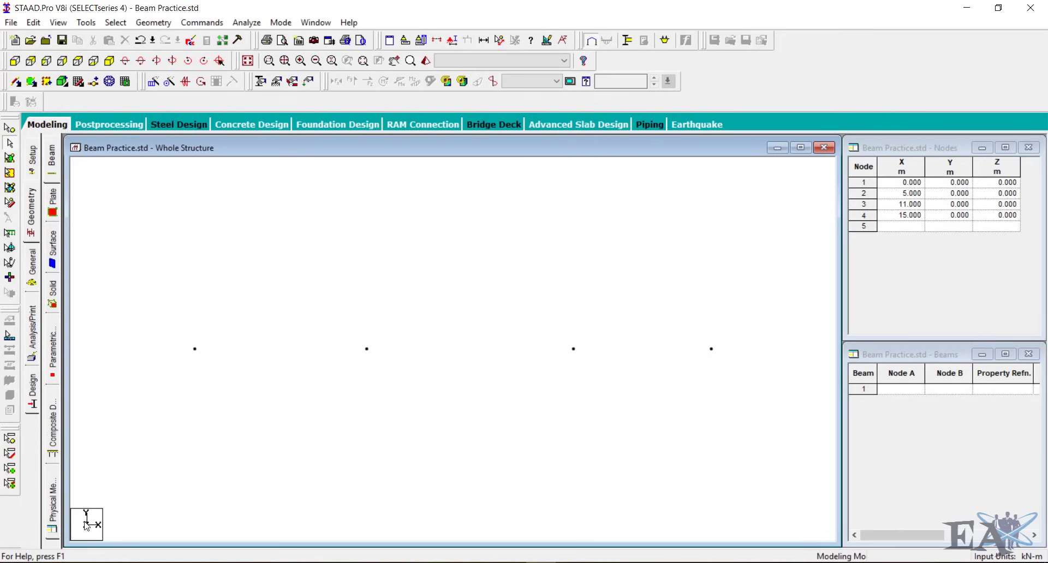
pyautogui.click(107, 62)
pyautogui.click(17, 64)
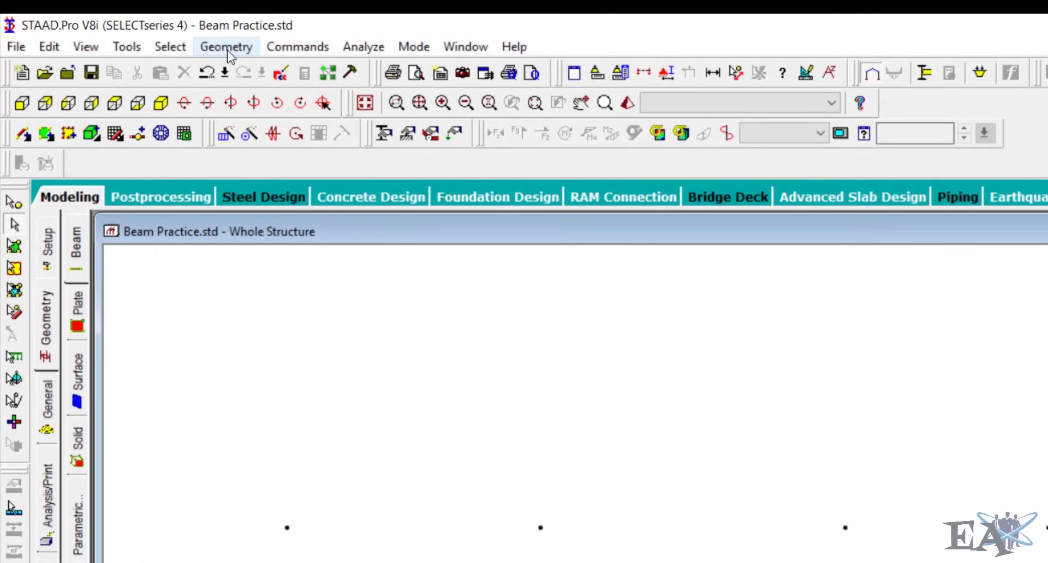
# - Add three beams connecting nodes 1 to 2, 2 to 3 and 3 to 4
pyautogui.click(227, 50)
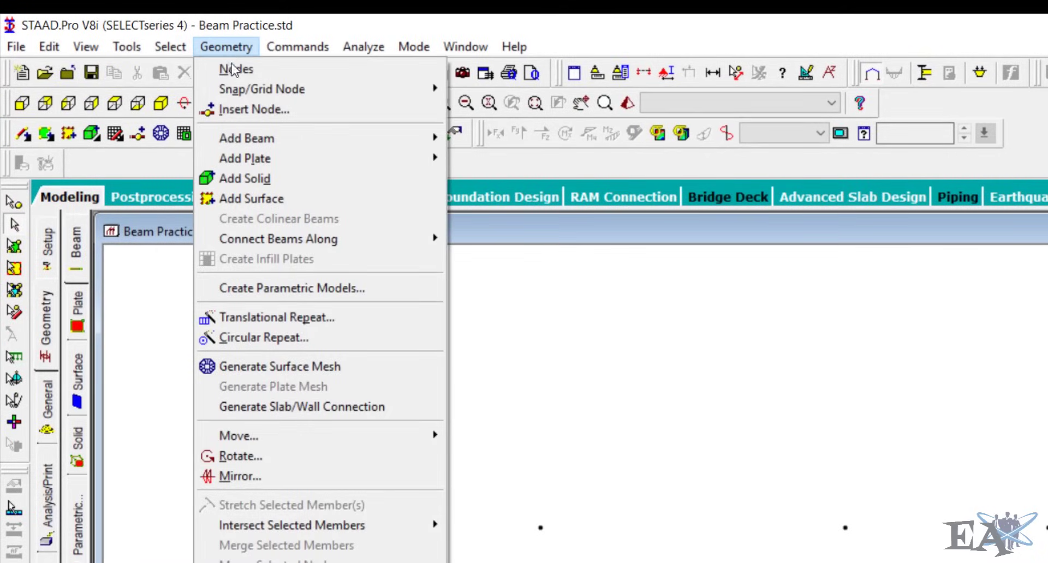
pyautogui.moveTo(264, 142)
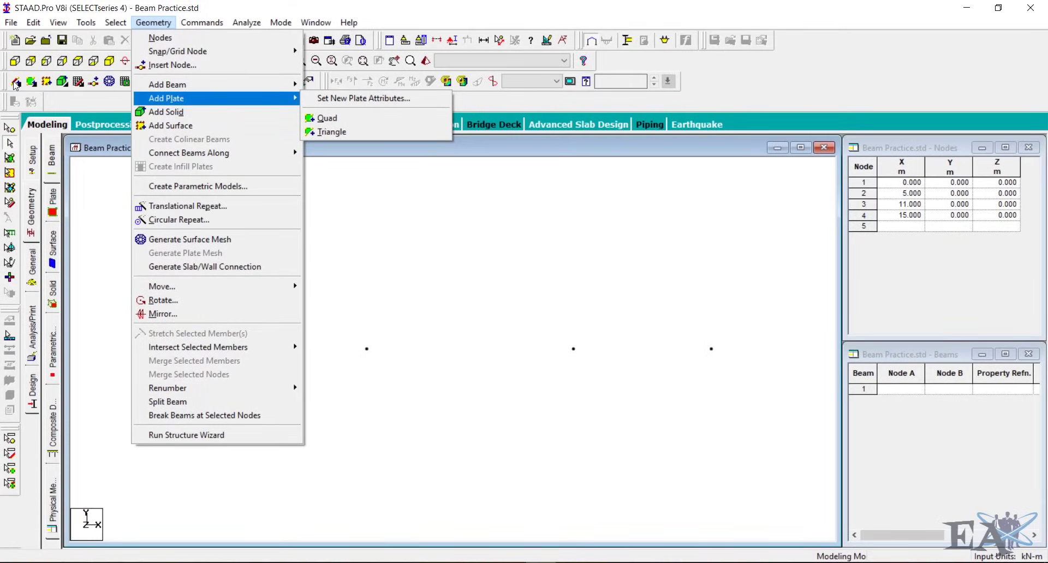
pyautogui.click(16, 83)
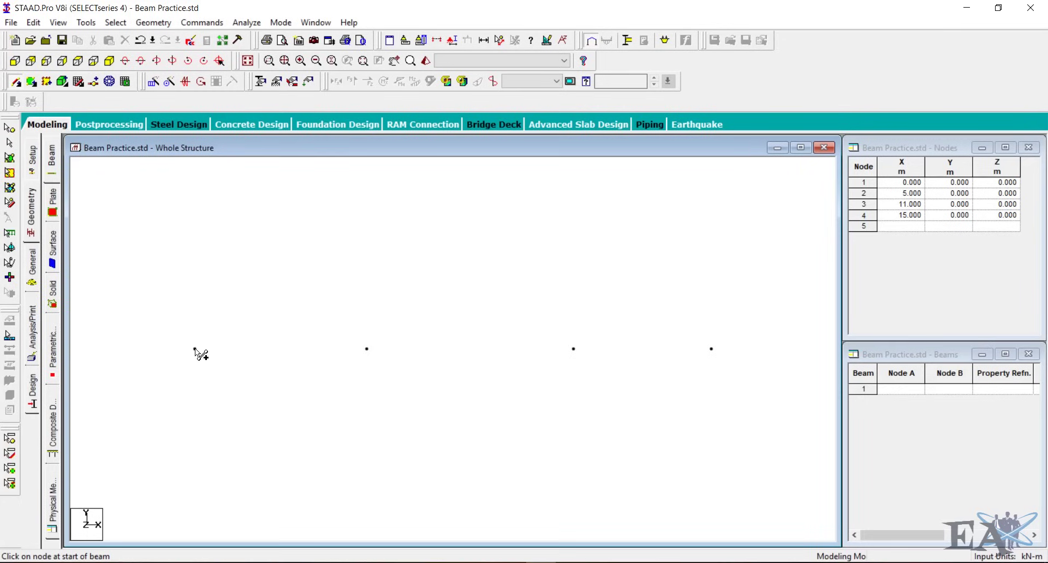
pyautogui.moveTo(194, 349); pyautogui.dragTo(368, 348)
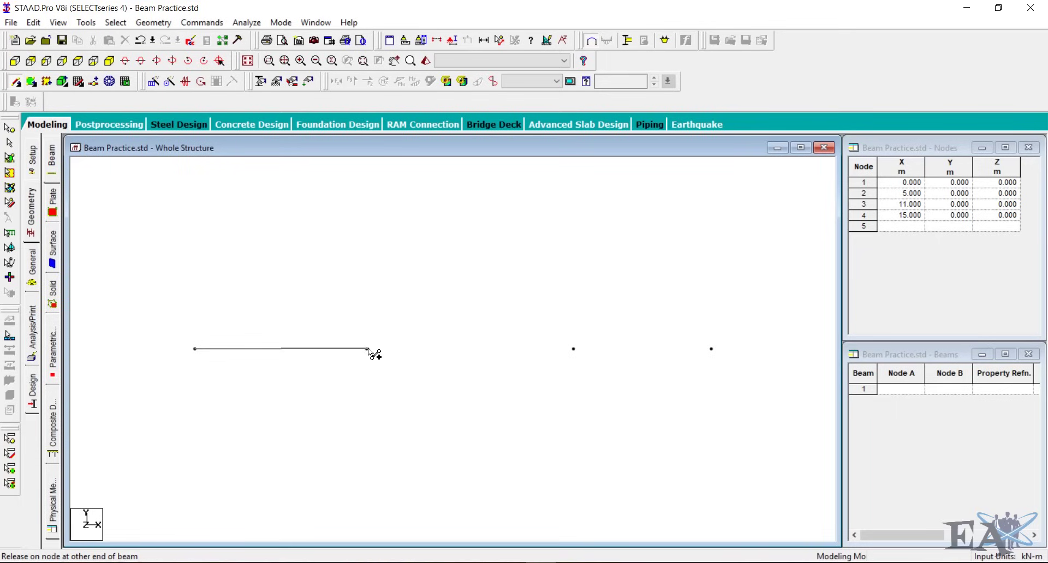
pyautogui.moveTo(368, 349); pyautogui.dragTo(368, 349)
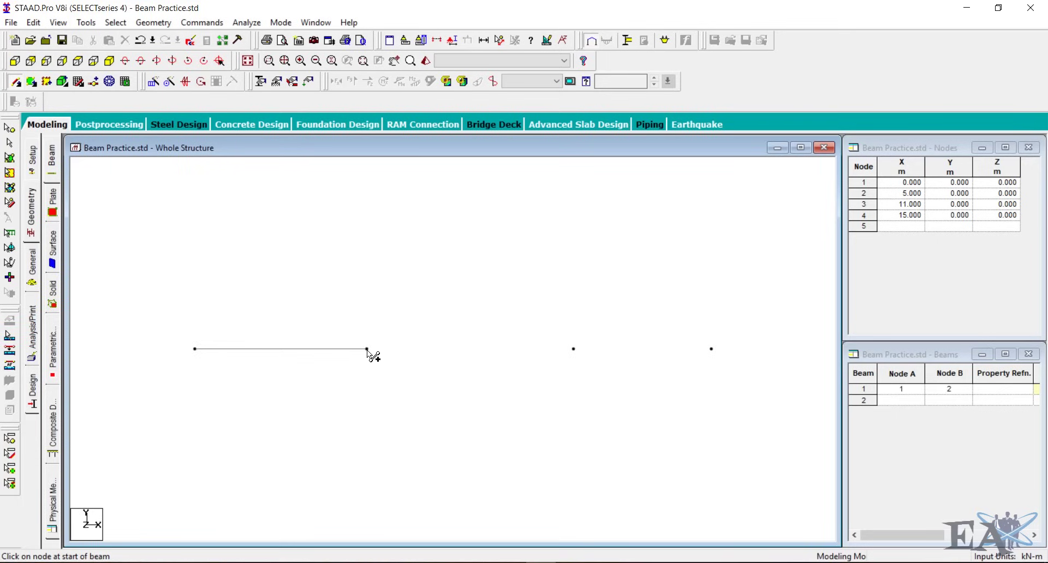
pyautogui.moveTo(368, 349); pyautogui.dragTo(574, 350)
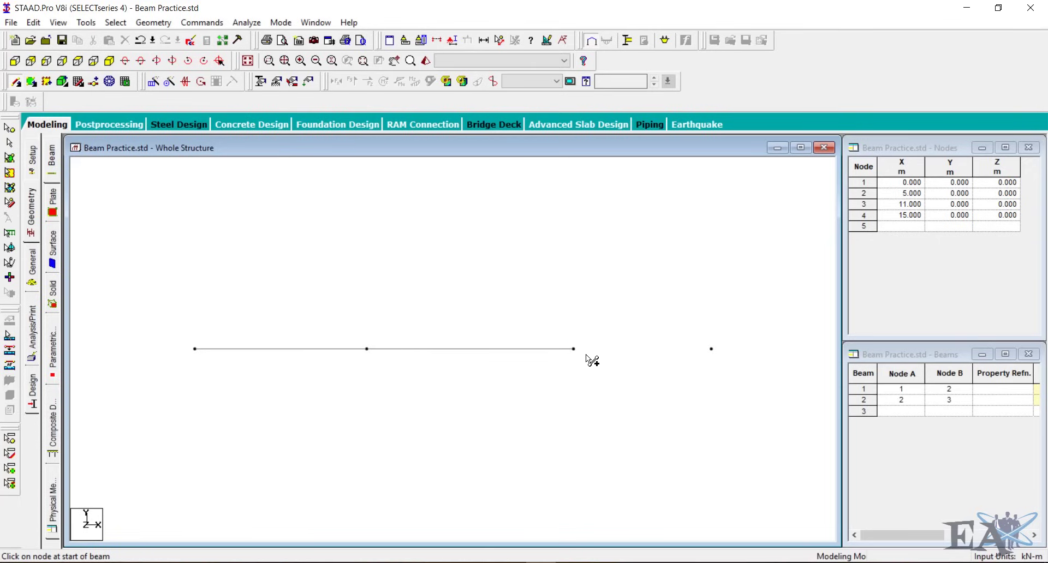
pyautogui.moveTo(574, 350); pyautogui.dragTo(712, 348)
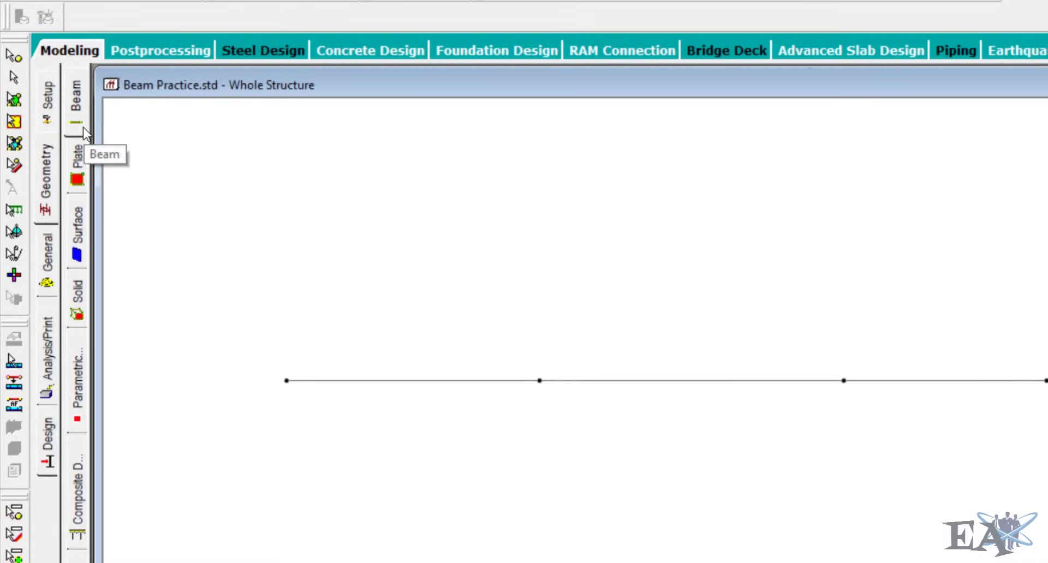
# - Define a rectangular section property with YD 0.3 m, ZD 0.2 m and CONCRETE as the material
pyautogui.click(48, 266)
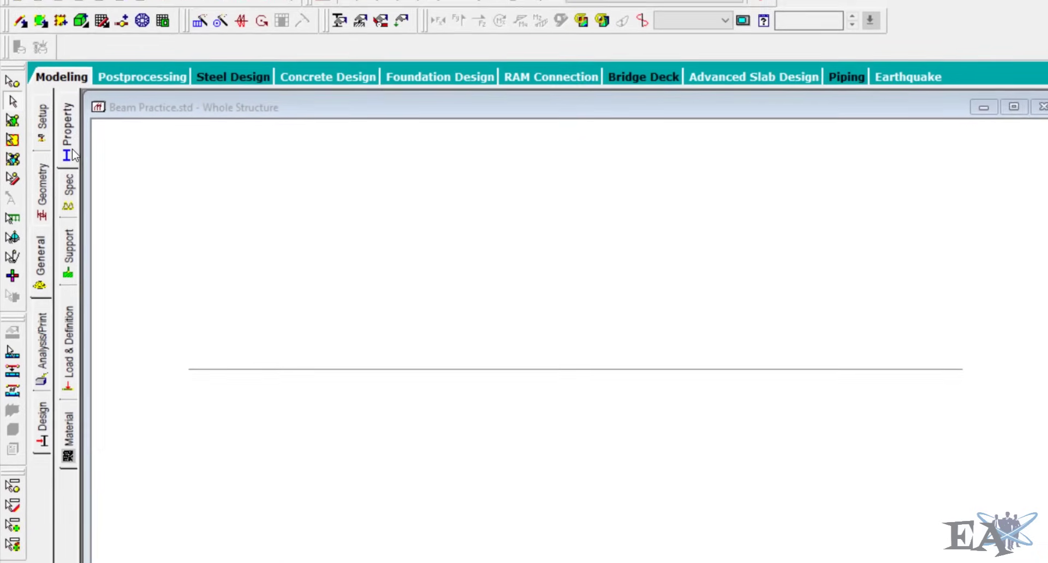
pyautogui.click(76, 143)
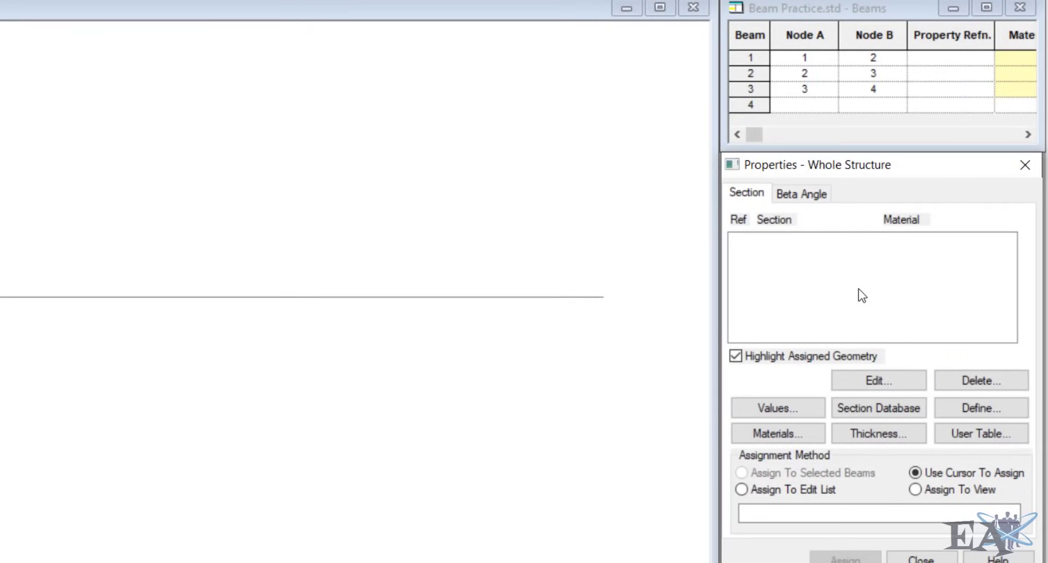
pyautogui.click(981, 408)
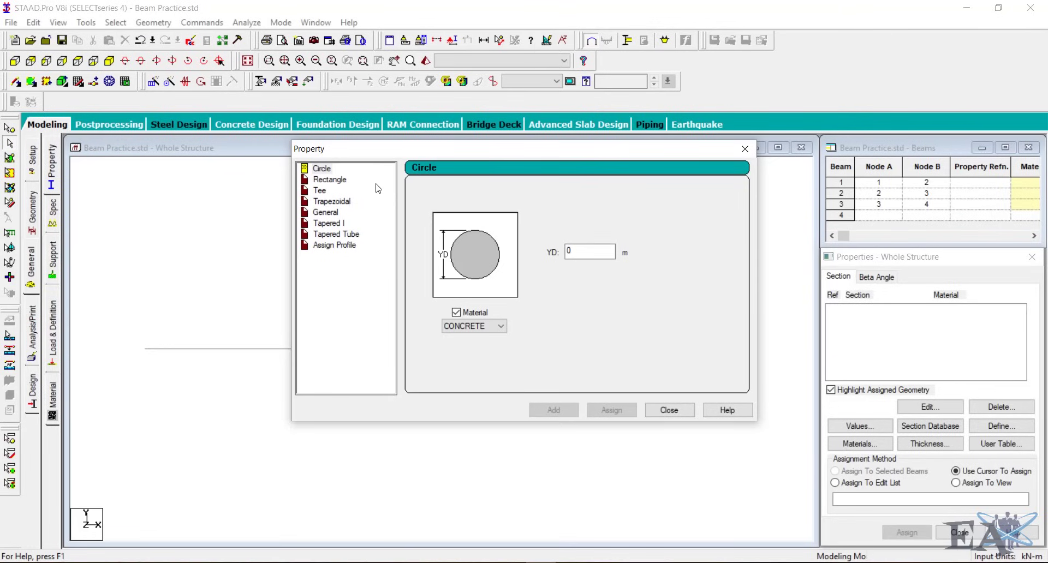
pyautogui.click(330, 180)
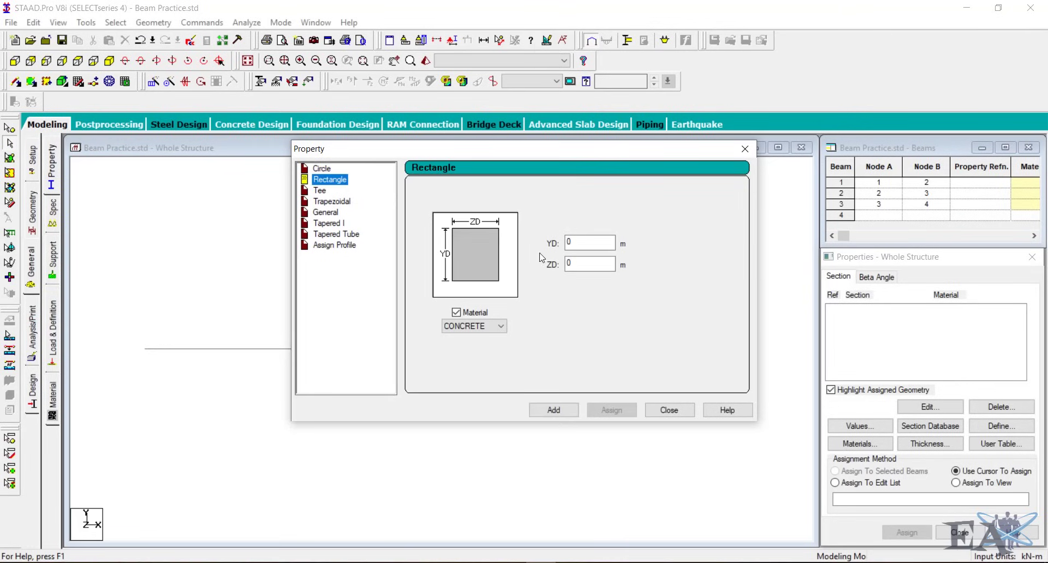
pyautogui.doubleClick(570, 242)
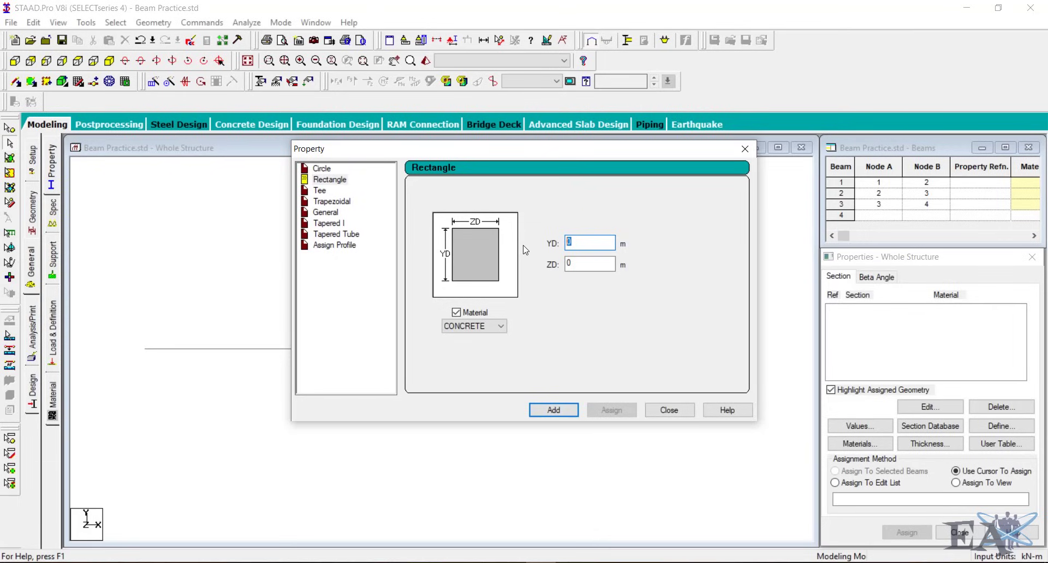
pyautogui.write('0.3')
pyautogui.press('Tab')
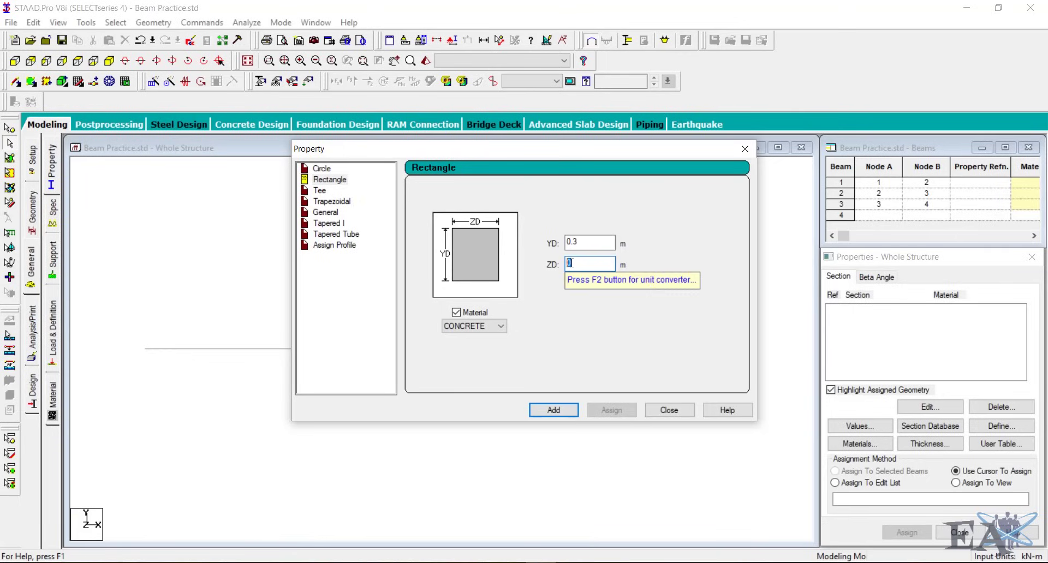
pyautogui.write('0.2')
pyautogui.click(473, 326)
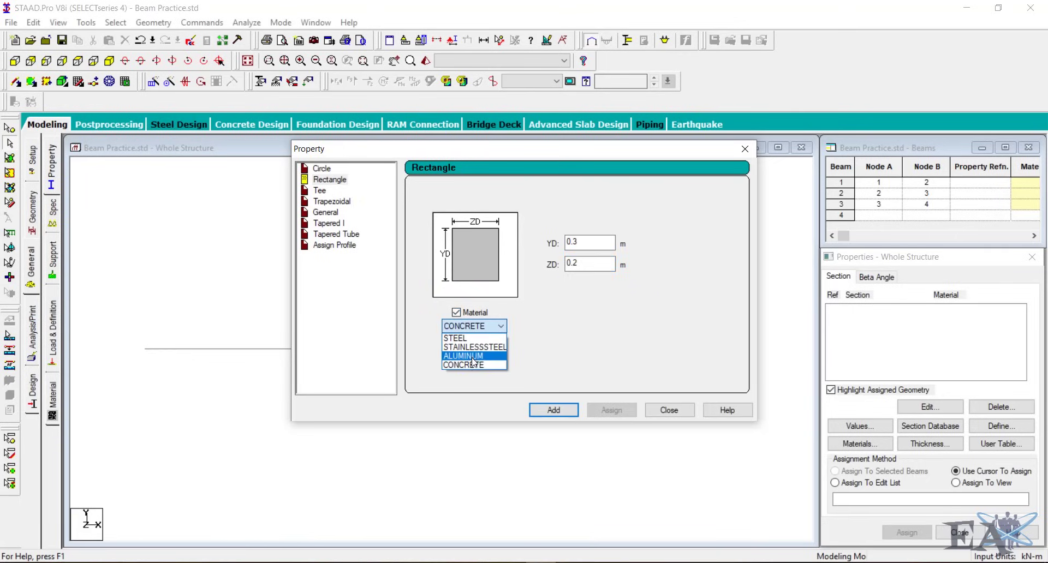
pyautogui.click(472, 364)
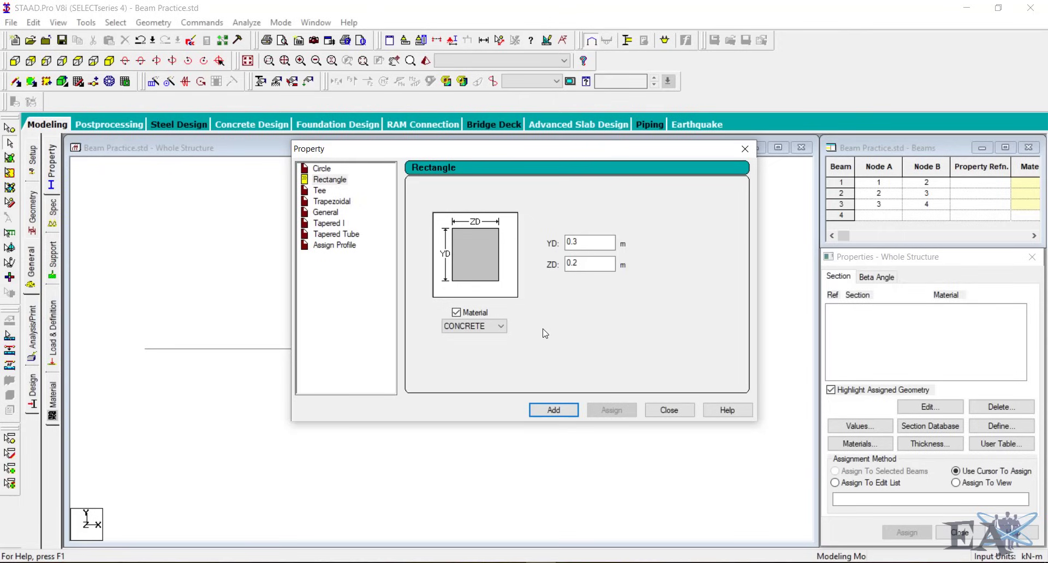
pyautogui.click(552, 411)
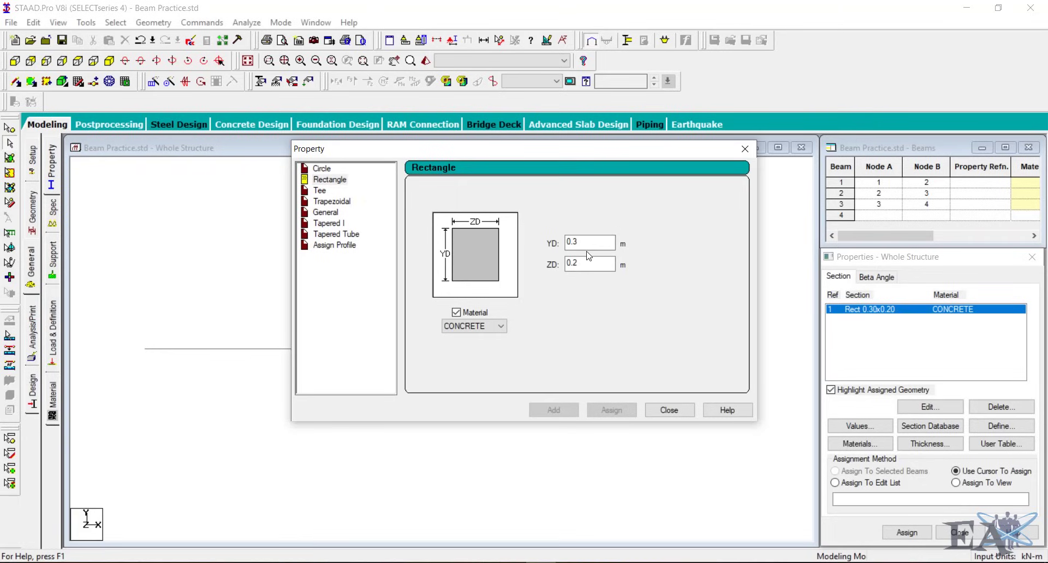
pyautogui.click(664, 411)
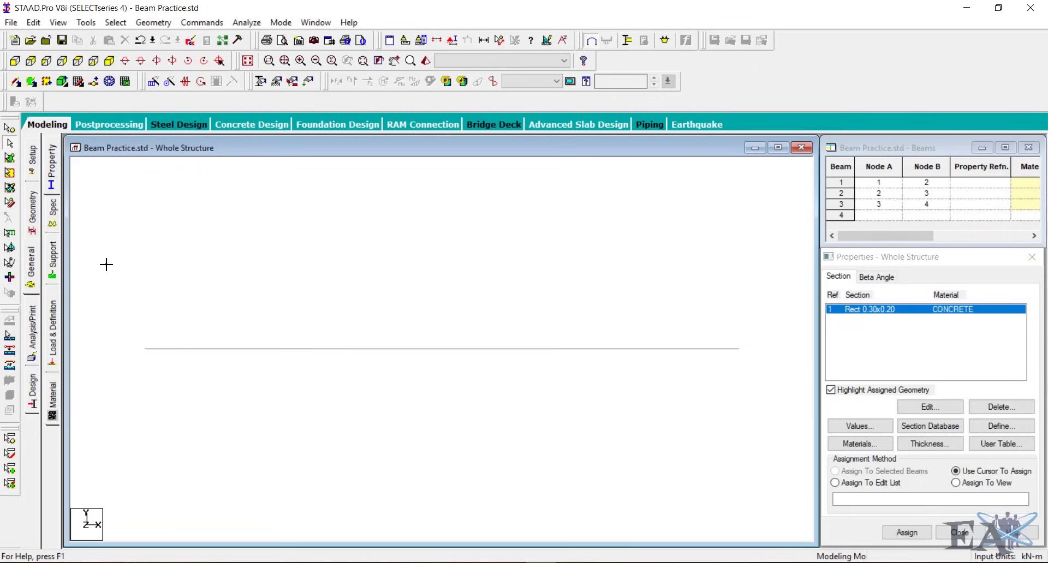
# - Select all three beams and assign the Rect 0.30x0.20 concrete section to them
pyautogui.moveTo(104, 262); pyautogui.dragTo(769, 418)
pyautogui.moveTo(770, 418); pyautogui.dragTo(770, 418)
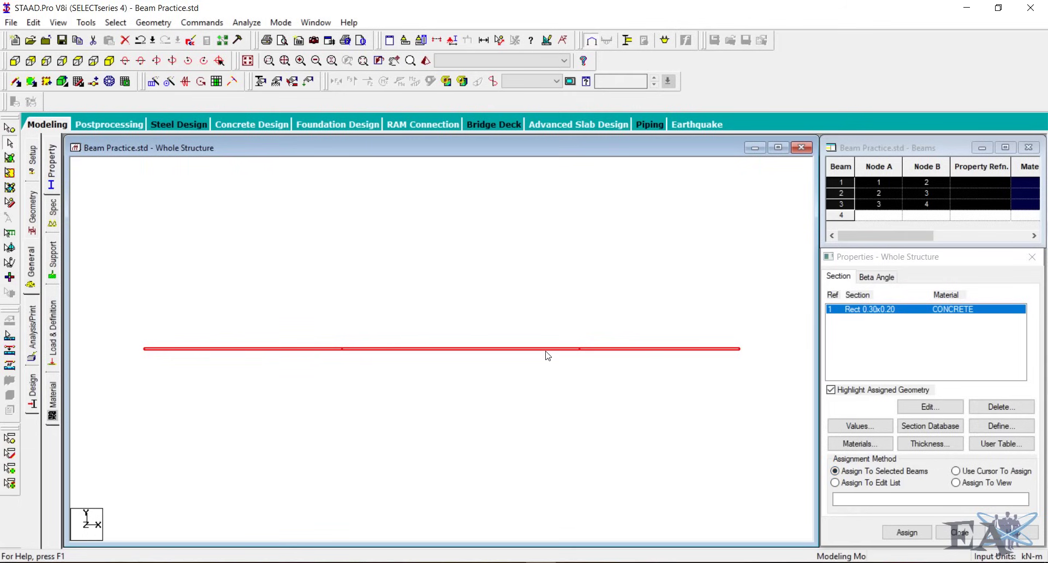
pyautogui.click(892, 533)
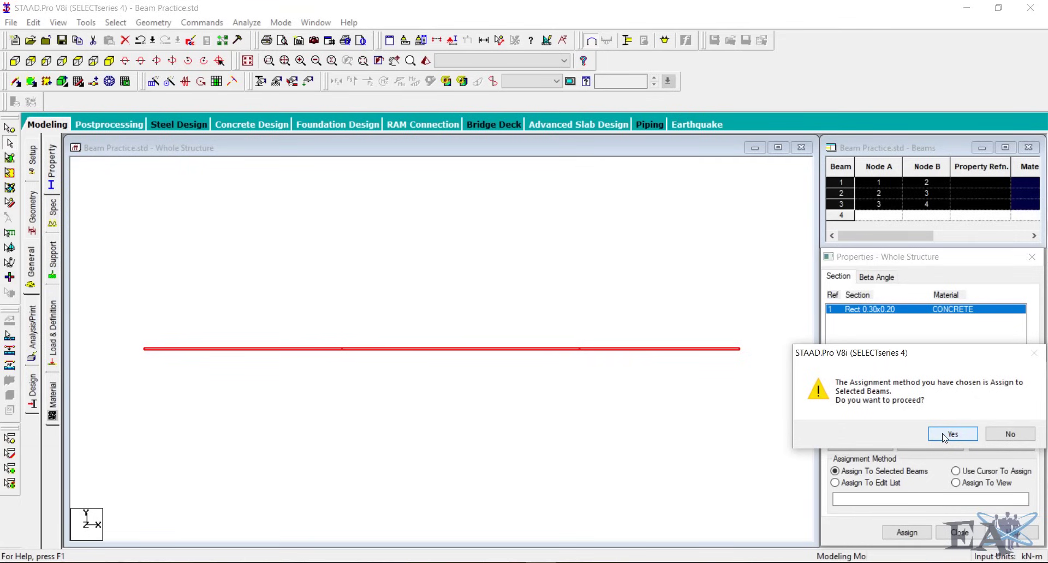
pyautogui.click(943, 436)
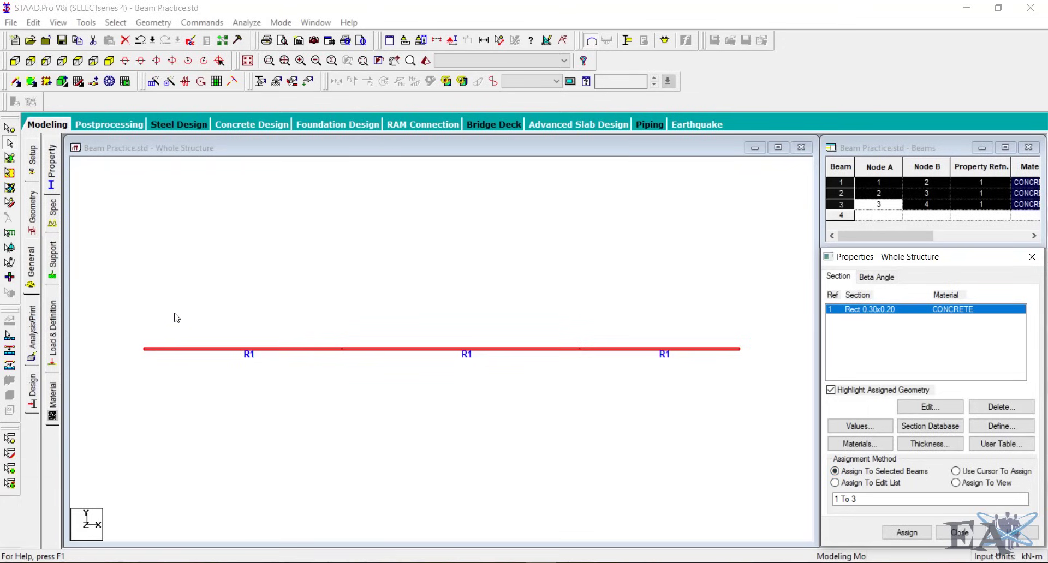
# - Open the support definitions and turn on node number labels for the whole structure
pyautogui.click(53, 267)
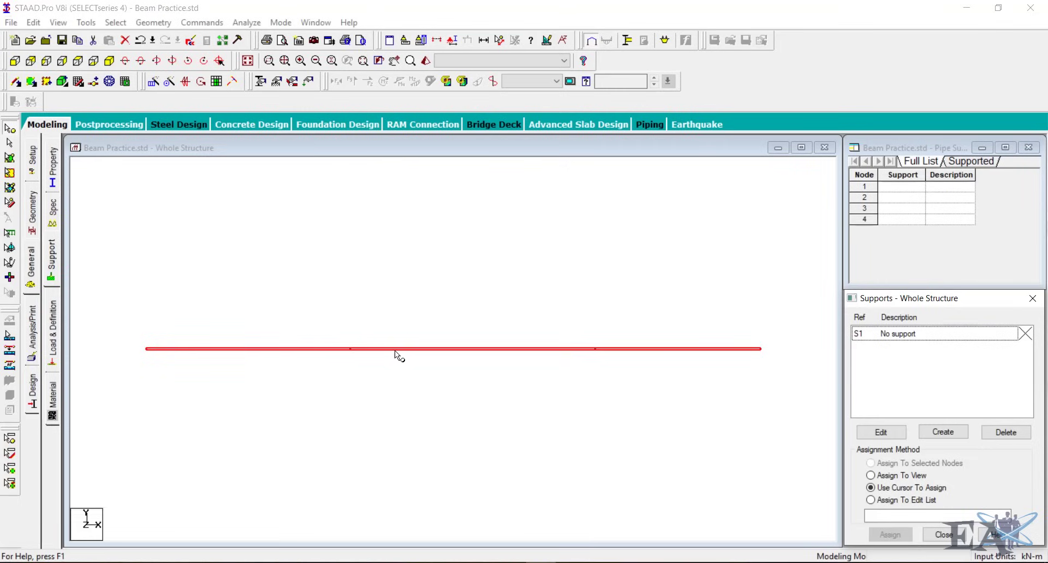
pyautogui.click(380, 299)
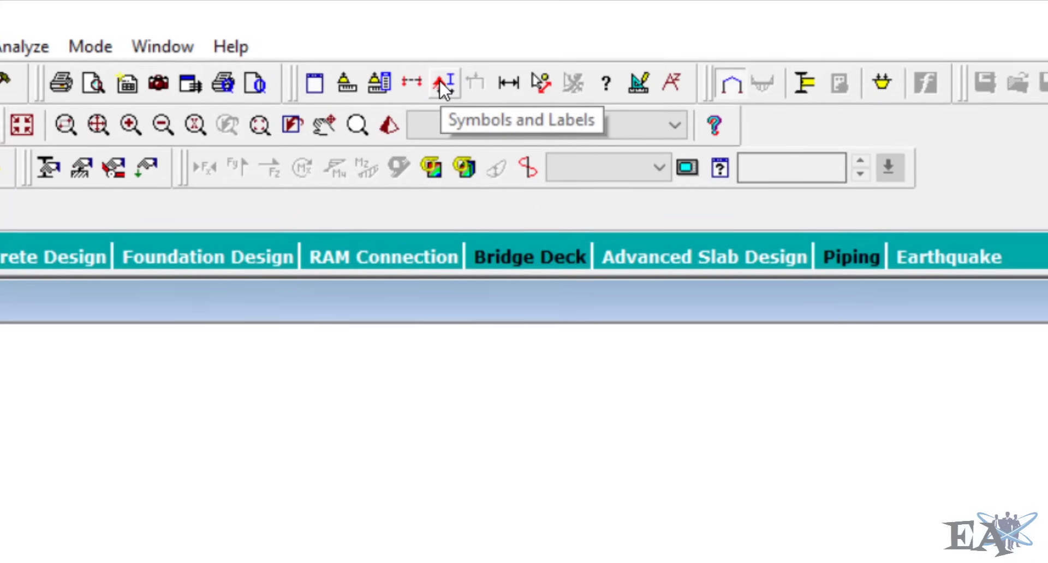
pyautogui.click(440, 81)
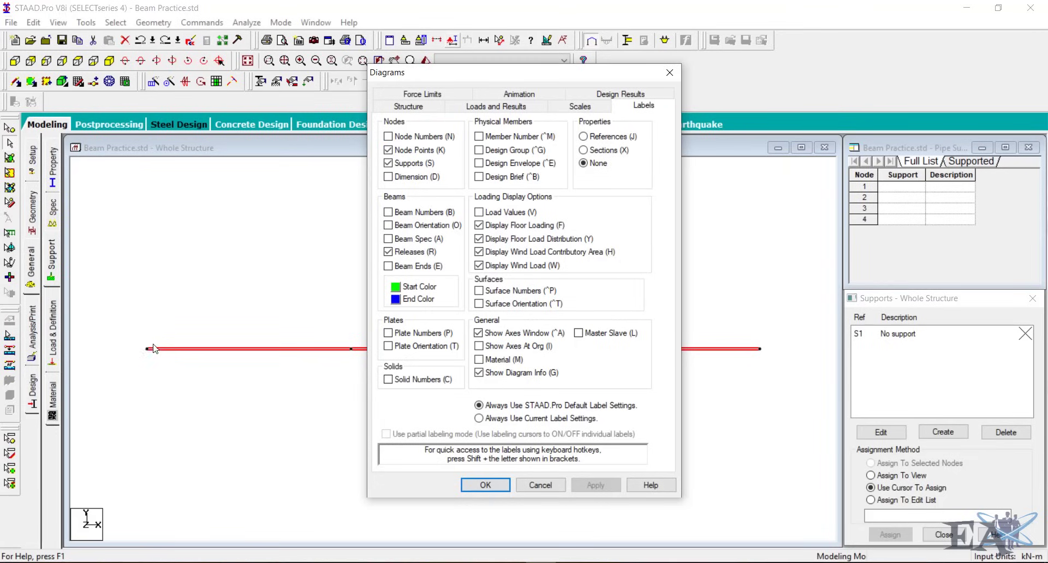
pyautogui.click(387, 136)
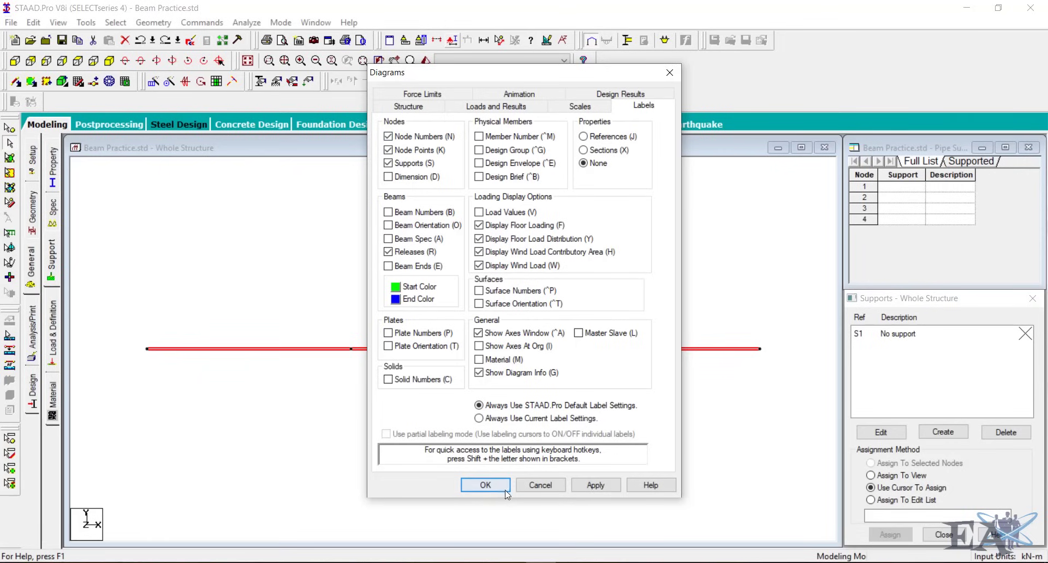
pyautogui.click(595, 485)
pyautogui.moveTo(487, 88); pyautogui.dragTo(672, 93)
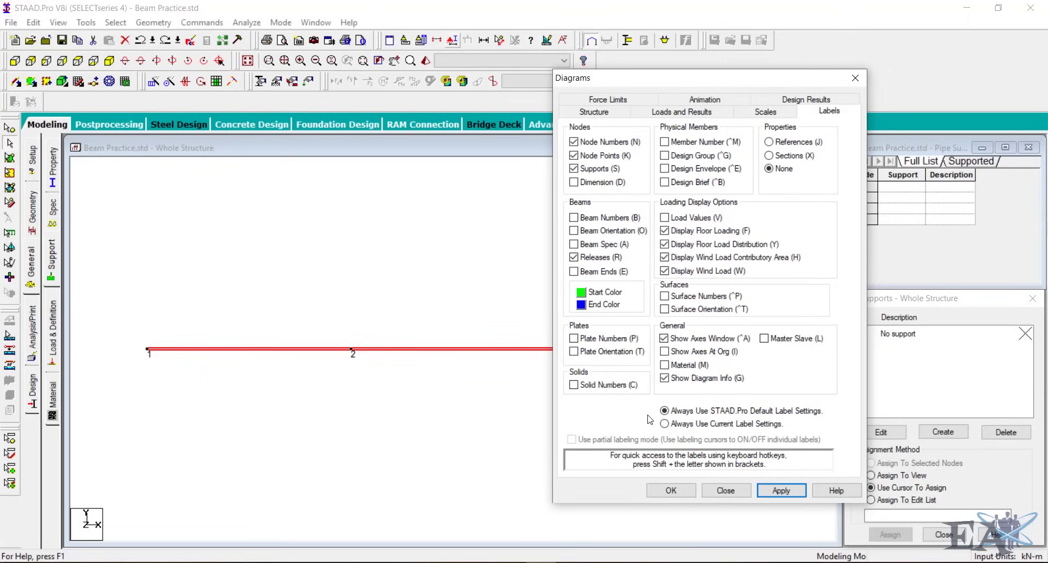
pyautogui.click(667, 489)
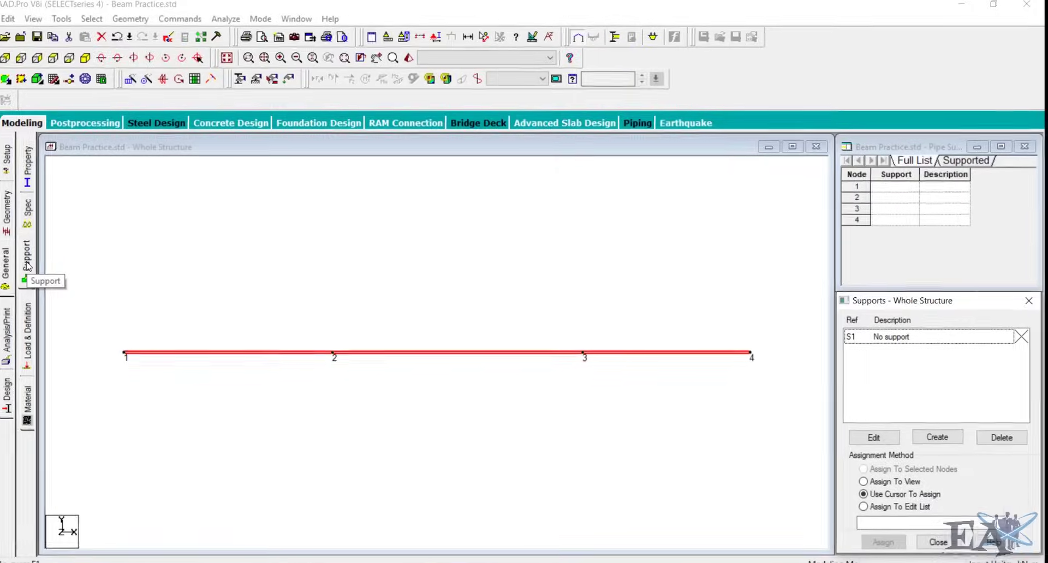
# - Create a fixed support and a pinned support for the structure
pyautogui.click(938, 438)
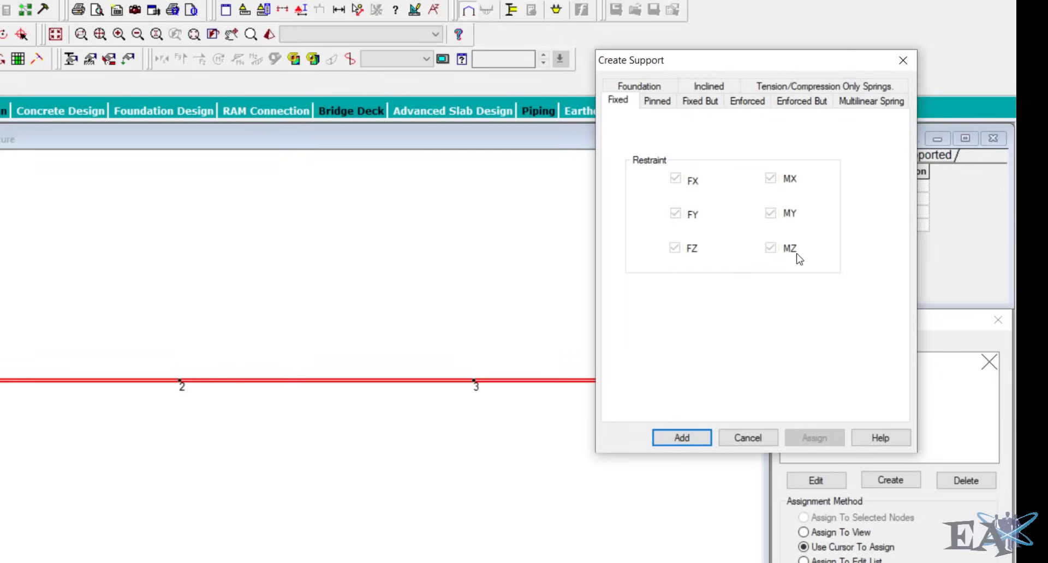
pyautogui.click(682, 438)
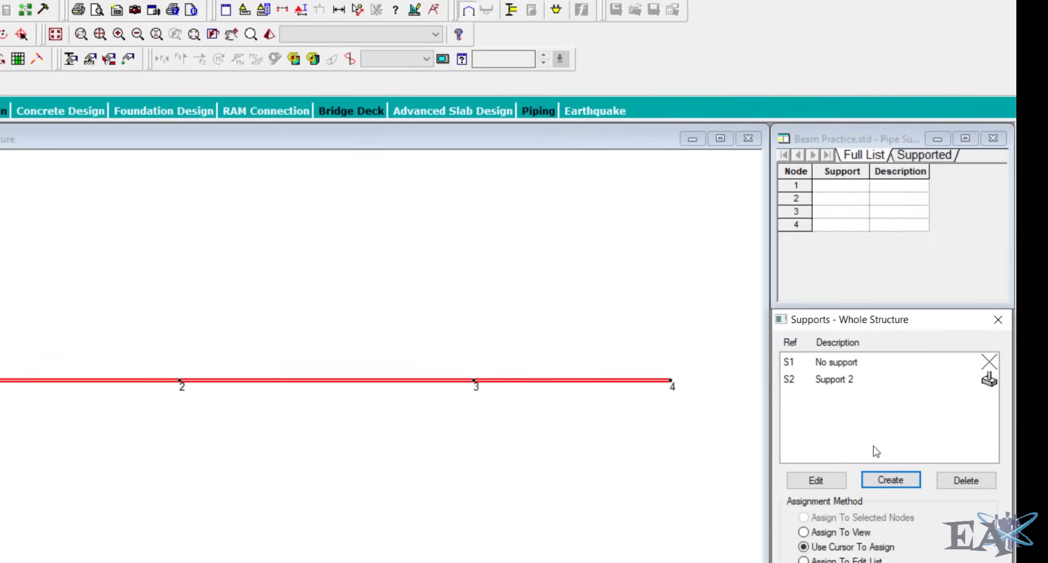
pyautogui.click(882, 482)
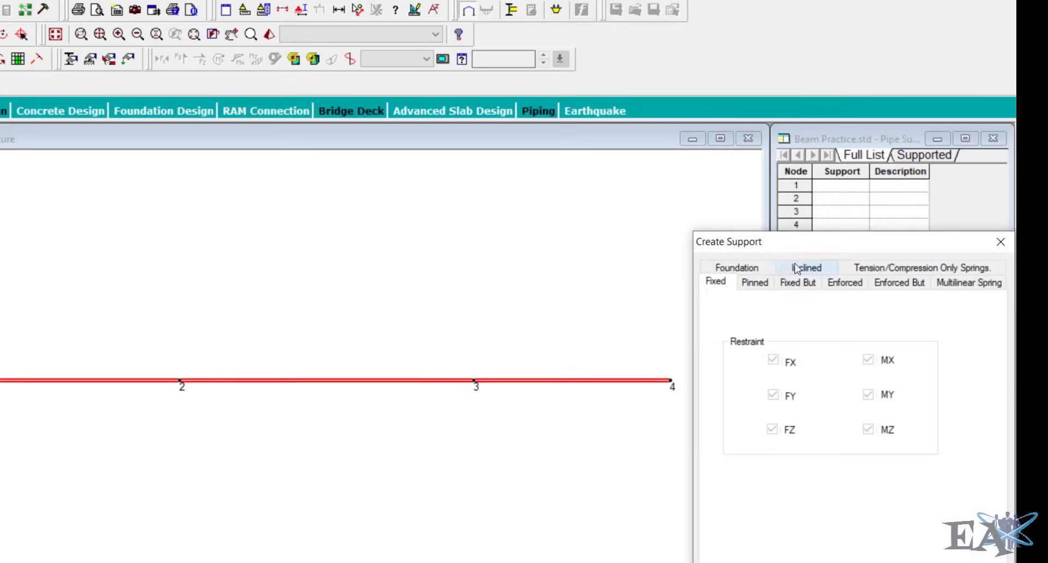
pyautogui.moveTo(788, 243); pyautogui.dragTo(285, 91)
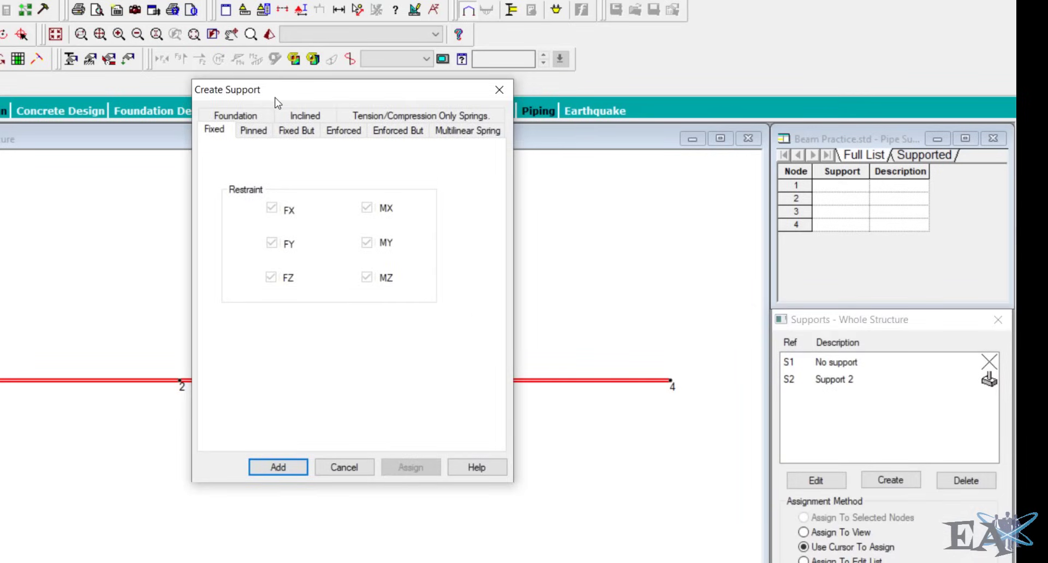
pyautogui.click(260, 135)
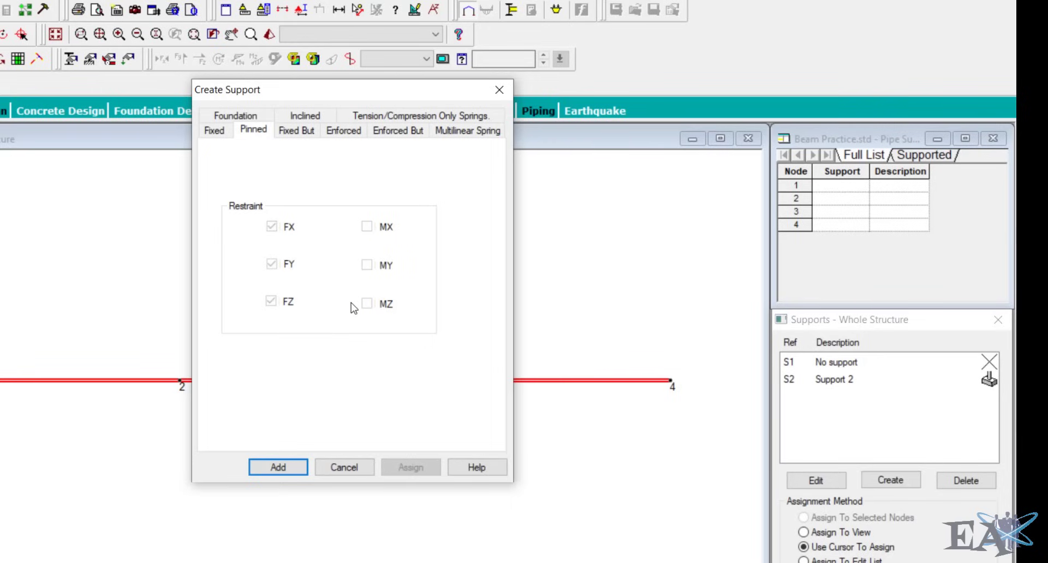
pyautogui.click(291, 469)
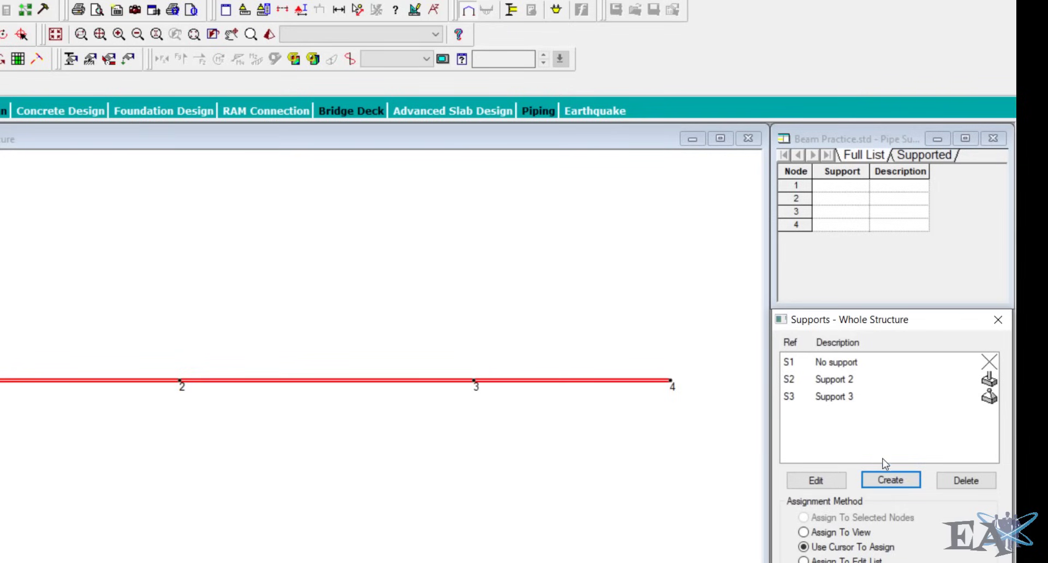
# - Start a third support definition of the Fixed But type
pyautogui.click(891, 481)
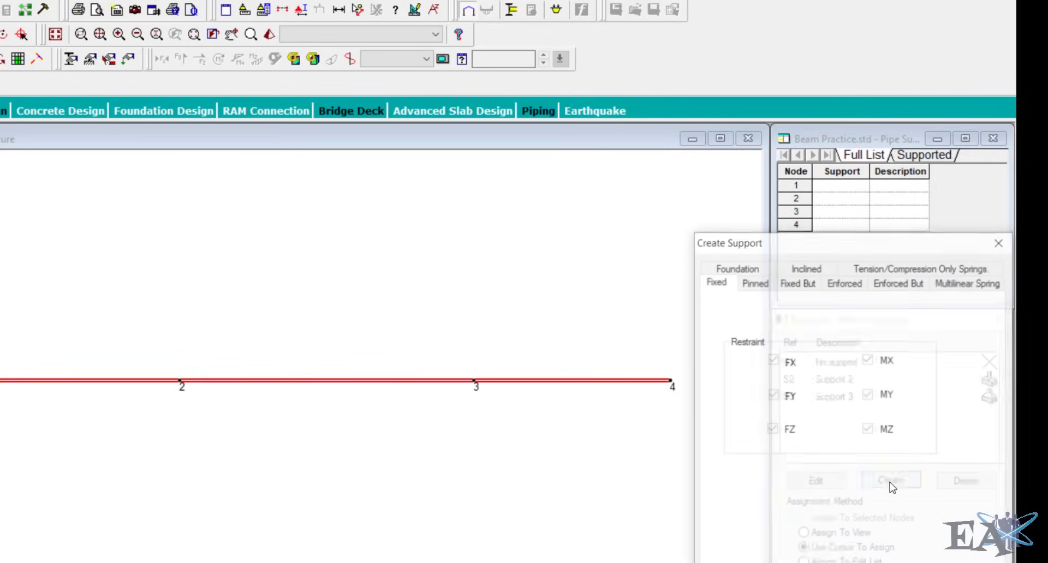
pyautogui.moveTo(767, 243); pyautogui.dragTo(142, 69)
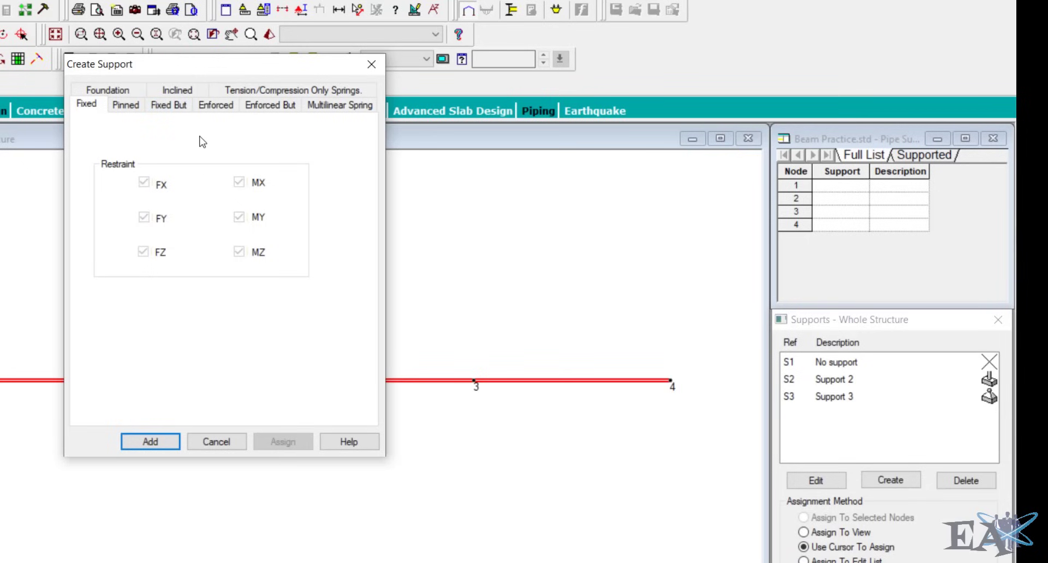
pyautogui.click(158, 107)
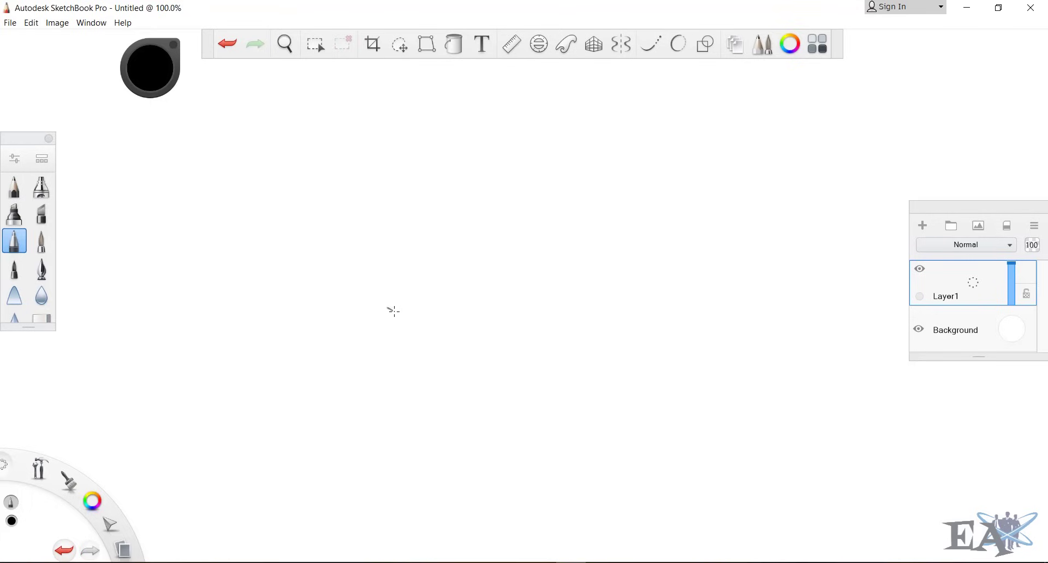
# - In Autodesk SketchBook, sketch a roller between two surface lines with arrows for sideways and depth movement, labelling one direction x
pyautogui.moveTo(391, 310); pyautogui.dragTo(510, 292)
pyautogui.moveTo(430, 254)
pyautogui.mouseDown()
pyautogui.moveTo(418, 276)
pyautogui.moveTo(461, 261)
pyautogui.moveTo(429, 255)
pyautogui.mouseUp()
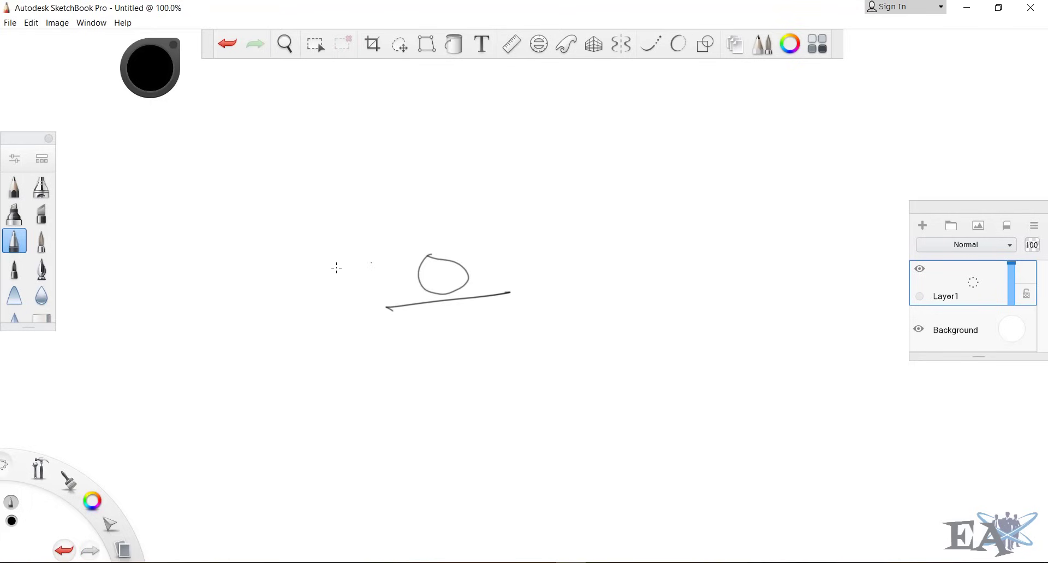
pyautogui.moveTo(330, 269); pyautogui.dragTo(431, 255)
pyautogui.moveTo(490, 267)
pyautogui.mouseDown()
pyautogui.moveTo(563, 259)
pyautogui.moveTo(554, 264)
pyautogui.mouseUp()
pyautogui.moveTo(372, 287); pyautogui.dragTo(329, 299)
pyautogui.moveTo(467, 255); pyautogui.dragTo(513, 223)
pyautogui.moveTo(415, 310); pyautogui.dragTo(372, 343)
pyautogui.moveTo(377, 322); pyautogui.dragTo(382, 348)
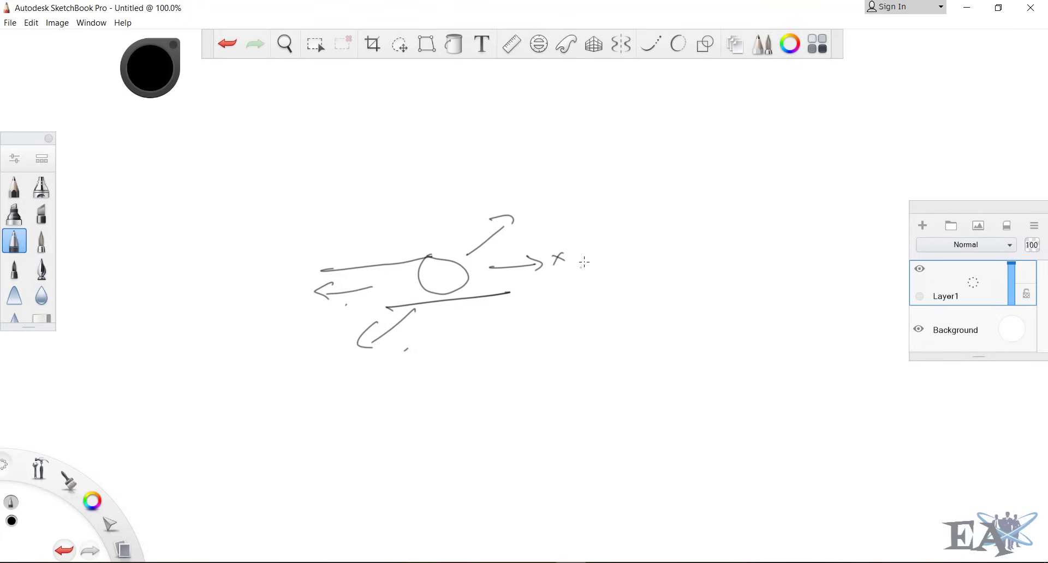
# - Write the axis letters X, Z and Y in a column beside the roller sketch and label the depth direction Z
pyautogui.moveTo(654, 253)
pyautogui.mouseDown()
pyautogui.moveTo(676, 267)
pyautogui.moveTo(650, 284)
pyautogui.moveTo(679, 337)
pyautogui.mouseUp()
pyautogui.hotkey('ctrl', 'z')
pyautogui.click(697, 337)
pyautogui.moveTo(310, 376); pyautogui.dragTo(360, 387)
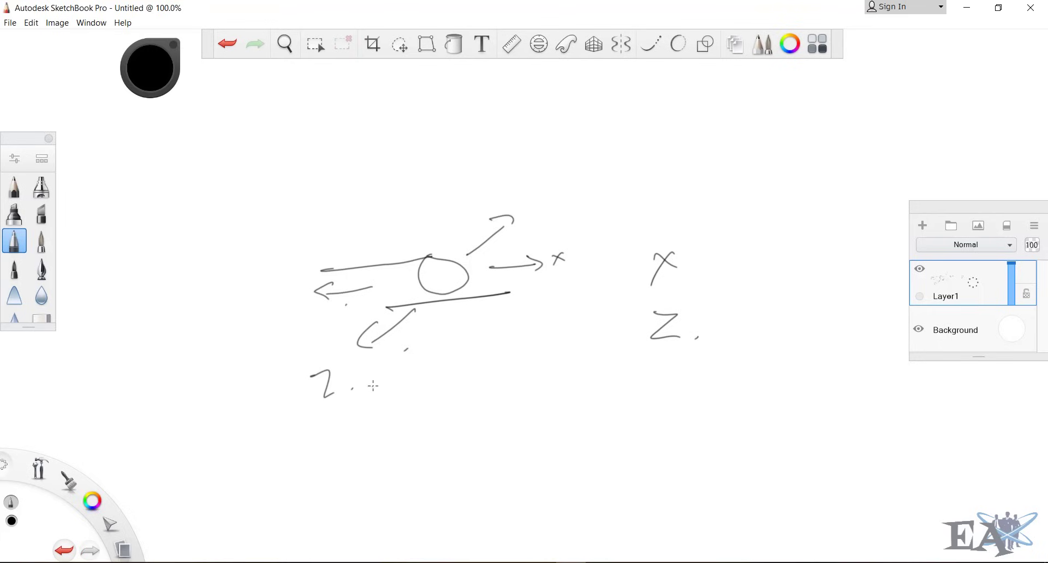
pyautogui.moveTo(653, 373)
pyautogui.mouseDown()
pyautogui.moveTo(675, 376)
pyautogui.moveTo(659, 413)
pyautogui.mouseUp()
# - Draw a vertical arrow above the roller with a short downward arrow beside it, and circle the letter Y in the axis list
pyautogui.moveTo(435, 215); pyautogui.dragTo(431, 168)
pyautogui.moveTo(415, 183); pyautogui.dragTo(442, 174)
pyautogui.moveTo(399, 217); pyautogui.dragTo(398, 233)
pyautogui.moveTo(386, 233); pyautogui.dragTo(396, 240)
pyautogui.moveTo(404, 236); pyautogui.dragTo(402, 250)
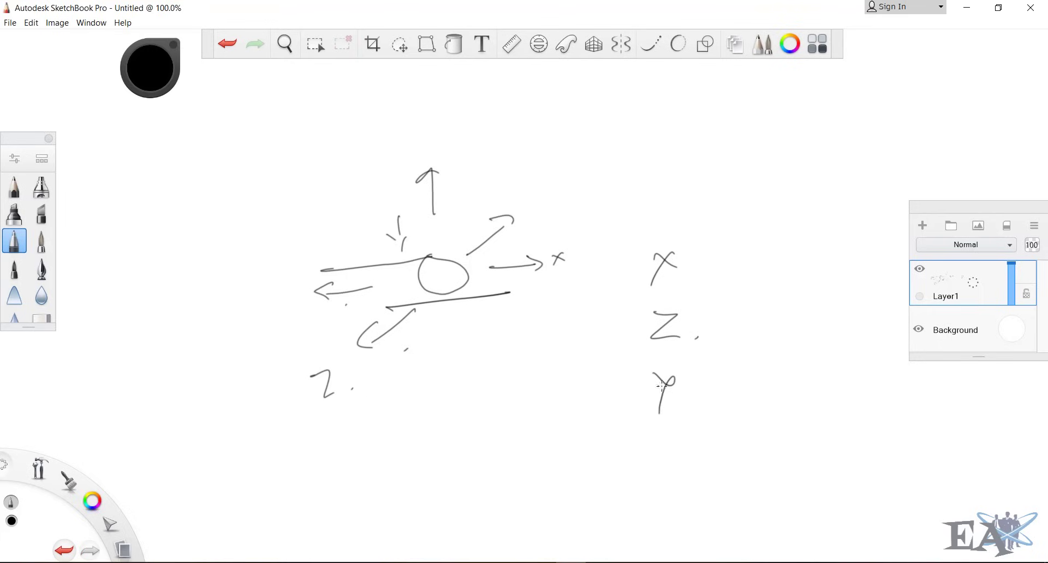
pyautogui.moveTo(680, 360)
pyautogui.mouseDown()
pyautogui.moveTo(637, 376)
pyautogui.moveTo(707, 368)
pyautogui.moveTo(661, 362)
pyautogui.mouseUp()
pyautogui.click(746, 403)
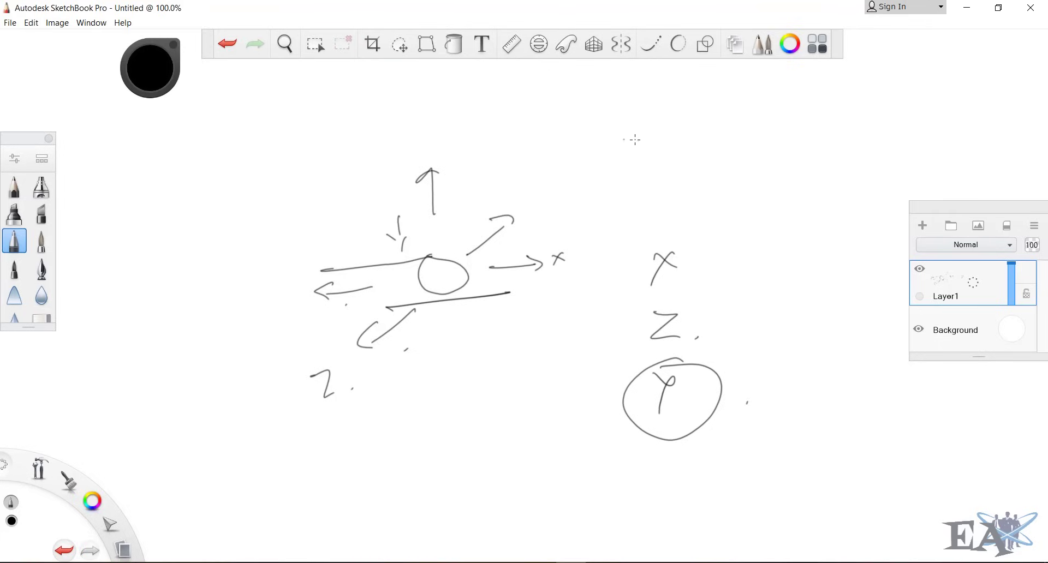
# - Sketch a small roller with two tilted members above the axis list and a rotation arrow around a vertical line
pyautogui.moveTo(617, 138)
pyautogui.mouseDown()
pyautogui.moveTo(580, 95)
pyautogui.moveTo(617, 122)
pyautogui.mouseUp()
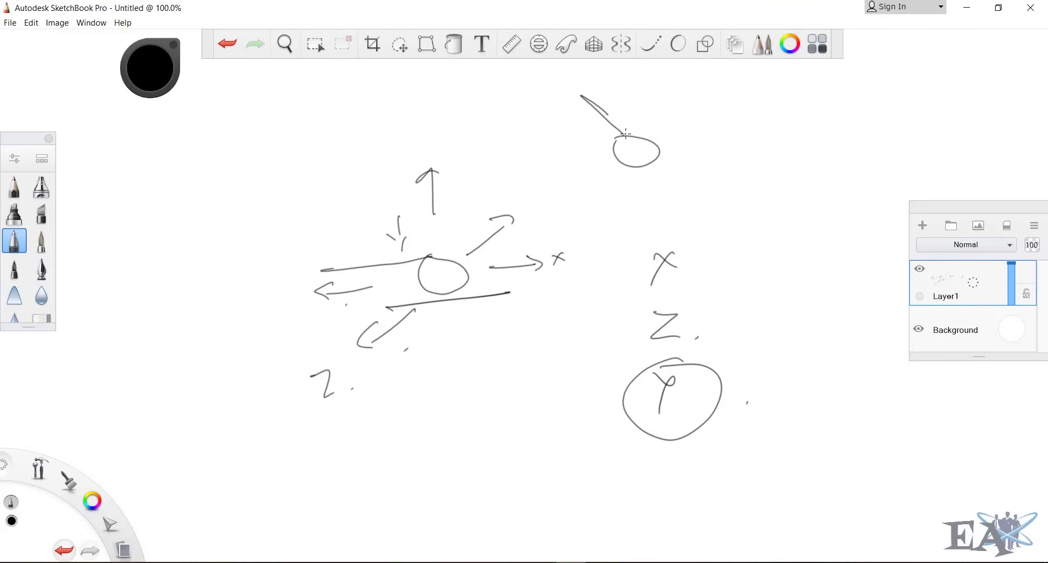
pyautogui.moveTo(636, 140)
pyautogui.mouseDown()
pyautogui.moveTo(659, 98)
pyautogui.moveTo(633, 145)
pyautogui.mouseUp()
pyautogui.moveTo(723, 107)
pyautogui.mouseDown()
pyautogui.moveTo(723, 159)
pyautogui.moveTo(731, 138)
pyautogui.moveTo(710, 114)
pyautogui.mouseUp()
pyautogui.moveTo(701, 106)
pyautogui.mouseDown()
pyautogui.moveTo(693, 118)
pyautogui.moveTo(709, 124)
pyautogui.mouseUp()
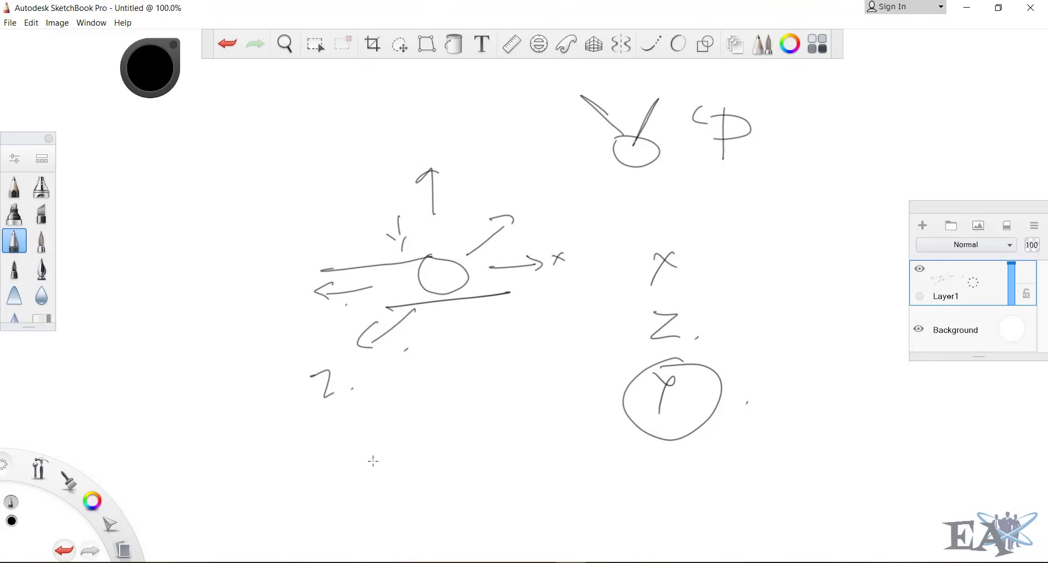
# - Sketch another roller on a surface with a vertical axis and a rotation arrow around it, and trace over the roller outline
pyautogui.moveTo(383, 479)
pyautogui.mouseDown()
pyautogui.moveTo(406, 503)
pyautogui.moveTo(377, 481)
pyautogui.mouseUp()
pyautogui.moveTo(352, 517); pyautogui.dragTo(452, 510)
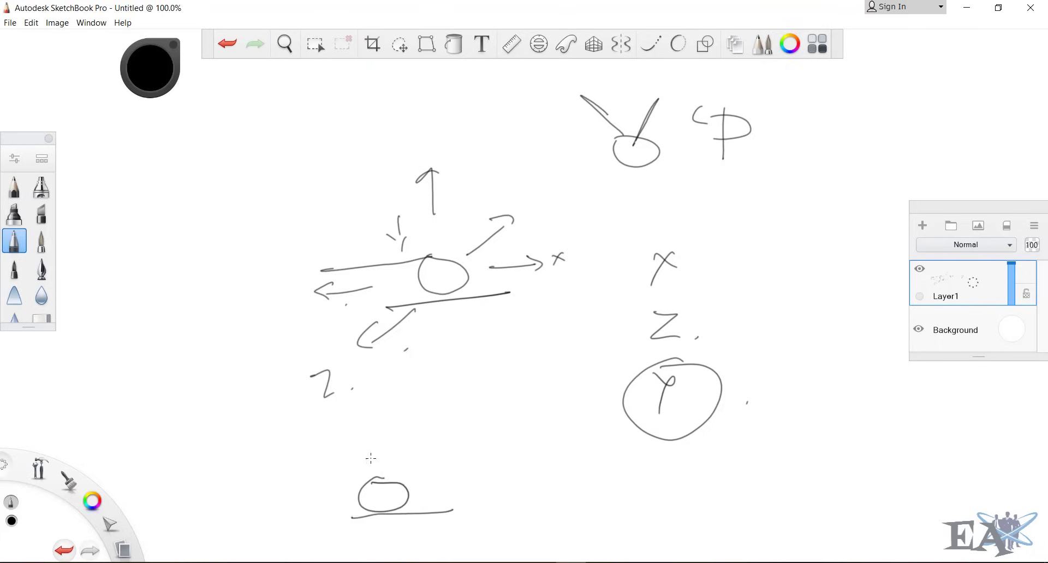
pyautogui.moveTo(369, 403); pyautogui.dragTo(377, 479)
pyautogui.moveTo(375, 445)
pyautogui.mouseDown()
pyautogui.moveTo(386, 425)
pyautogui.moveTo(354, 420)
pyautogui.moveTo(372, 444)
pyautogui.mouseUp()
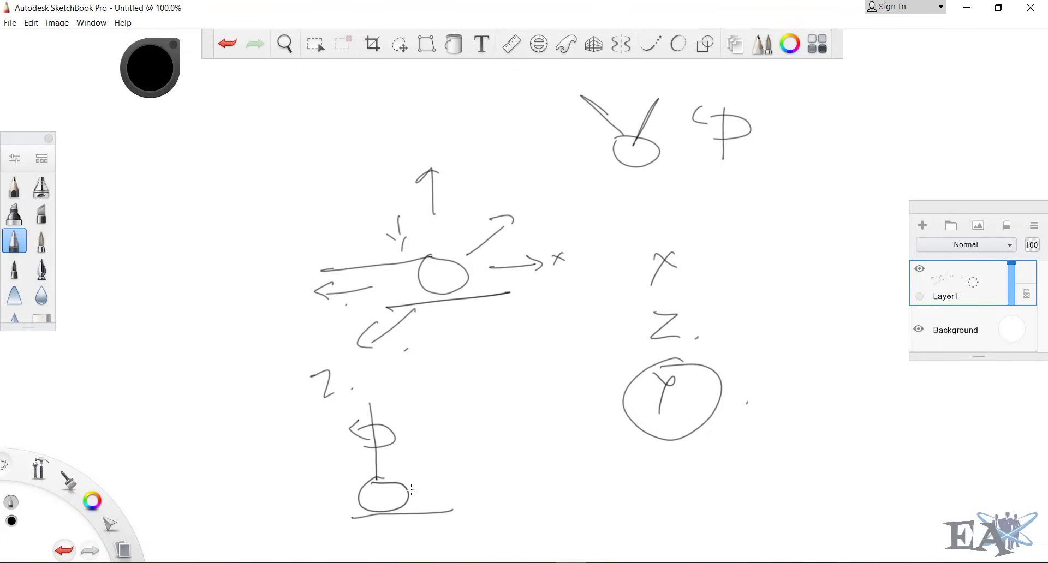
pyautogui.moveTo(417, 485)
pyautogui.mouseDown()
pyautogui.moveTo(431, 480)
pyautogui.moveTo(388, 474)
pyautogui.mouseUp()
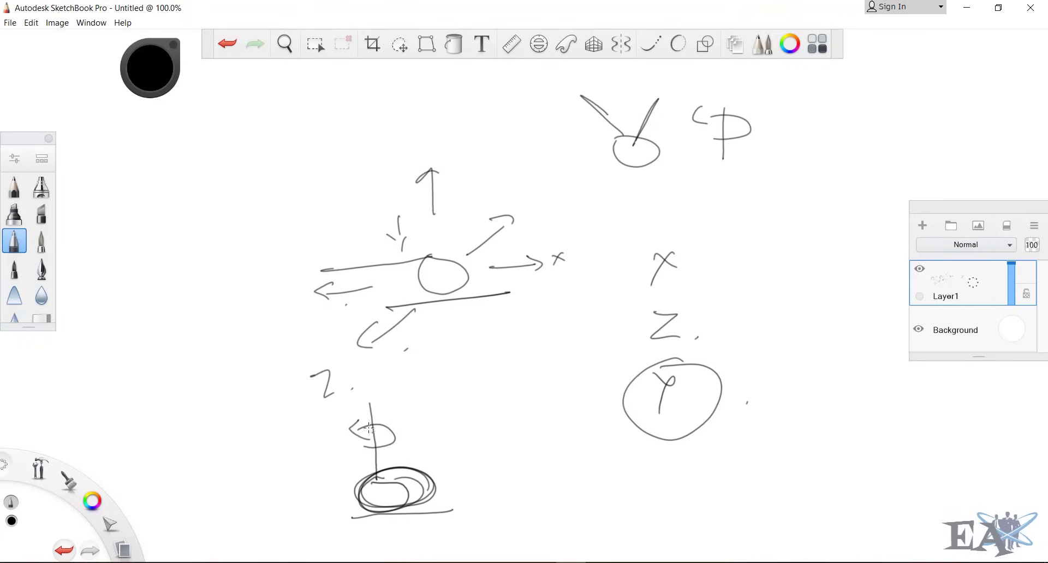
# - Add an arrowhead to the vertical axis of the lower roller and label its rotation with a circled My
pyautogui.moveTo(361, 410); pyautogui.dragTo(377, 407)
pyautogui.moveTo(386, 414)
pyautogui.mouseDown()
pyautogui.moveTo(388, 401)
pyautogui.moveTo(412, 431)
pyautogui.mouseUp()
pyautogui.moveTo(408, 383); pyautogui.dragTo(402, 382)
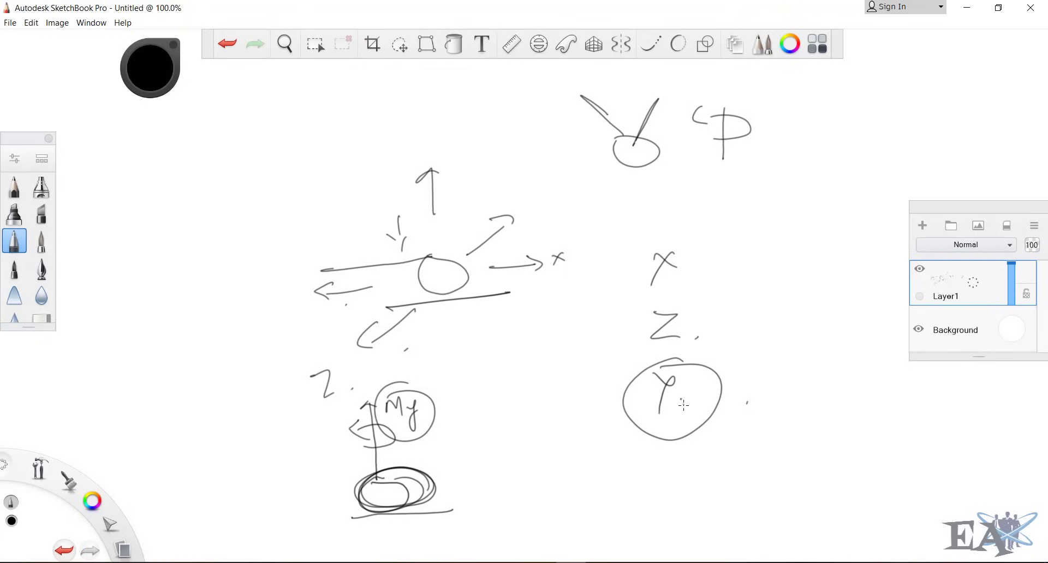
# - Mark the circled Y with a cross and list the moments My, Mx and Mz beside the axis letters
pyautogui.moveTo(702, 404)
pyautogui.mouseDown()
pyautogui.moveTo(728, 414)
pyautogui.moveTo(704, 419)
pyautogui.mouseUp()
pyautogui.moveTo(756, 268)
pyautogui.mouseDown()
pyautogui.moveTo(766, 254)
pyautogui.moveTo(777, 266)
pyautogui.mouseUp()
pyautogui.moveTo(787, 253); pyautogui.dragTo(795, 265)
pyautogui.moveTo(799, 252)
pyautogui.mouseDown()
pyautogui.moveTo(789, 286)
pyautogui.moveTo(800, 270)
pyautogui.mouseUp()
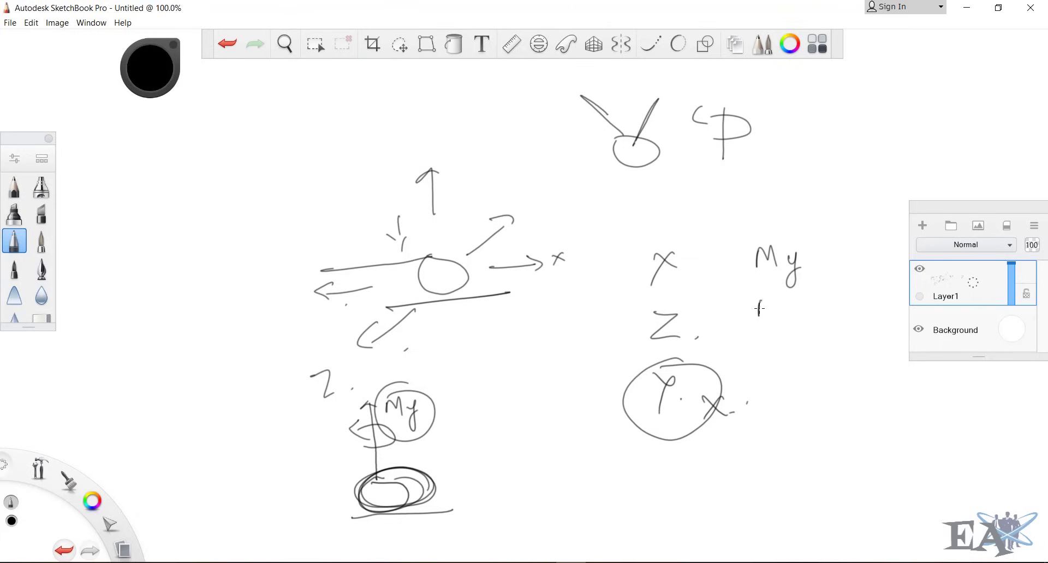
pyautogui.moveTo(759, 309); pyautogui.dragTo(776, 324)
pyautogui.moveTo(786, 312)
pyautogui.mouseDown()
pyautogui.moveTo(798, 309)
pyautogui.moveTo(784, 339)
pyautogui.mouseUp()
pyautogui.moveTo(761, 377)
pyautogui.mouseDown()
pyautogui.moveTo(764, 360)
pyautogui.moveTo(792, 381)
pyautogui.mouseUp()
pyautogui.moveTo(798, 377); pyautogui.dragTo(808, 373)
# - Tick the X and Z axes and draw strokes over the My, Mx and Mz entries
pyautogui.click(704, 277)
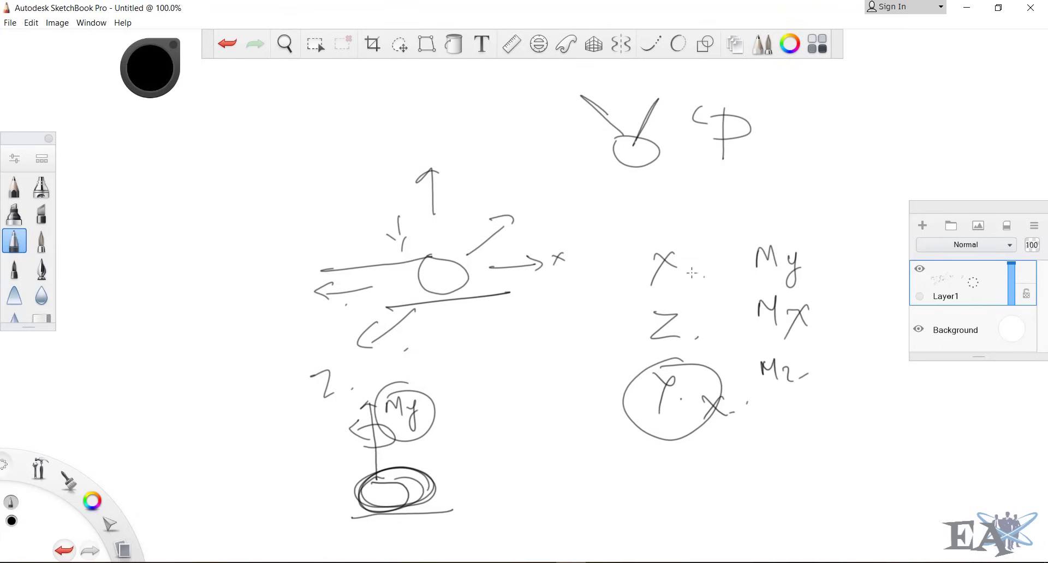
pyautogui.moveTo(717, 268)
pyautogui.mouseDown()
pyautogui.moveTo(671, 296)
pyautogui.moveTo(696, 329)
pyautogui.mouseUp()
pyautogui.moveTo(755, 271); pyautogui.dragTo(786, 262)
pyautogui.moveTo(752, 315); pyautogui.dragTo(781, 301)
pyautogui.moveTo(744, 376); pyautogui.dragTo(780, 364)
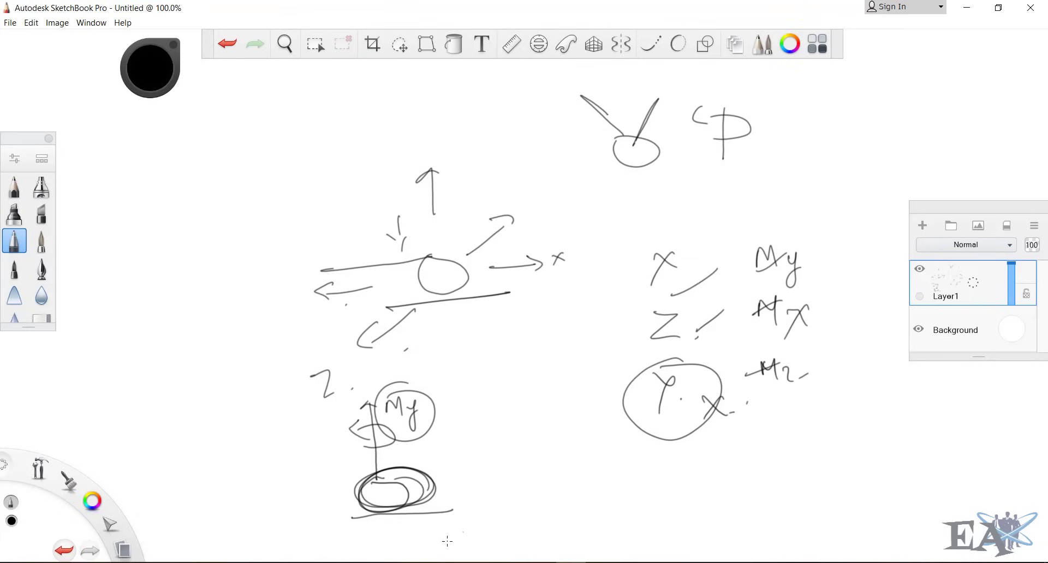
# - Return to STAAD.Pro and add the Fixed But support with FX, FZ, MX, MY and MZ released
pyautogui.click(540, 562)
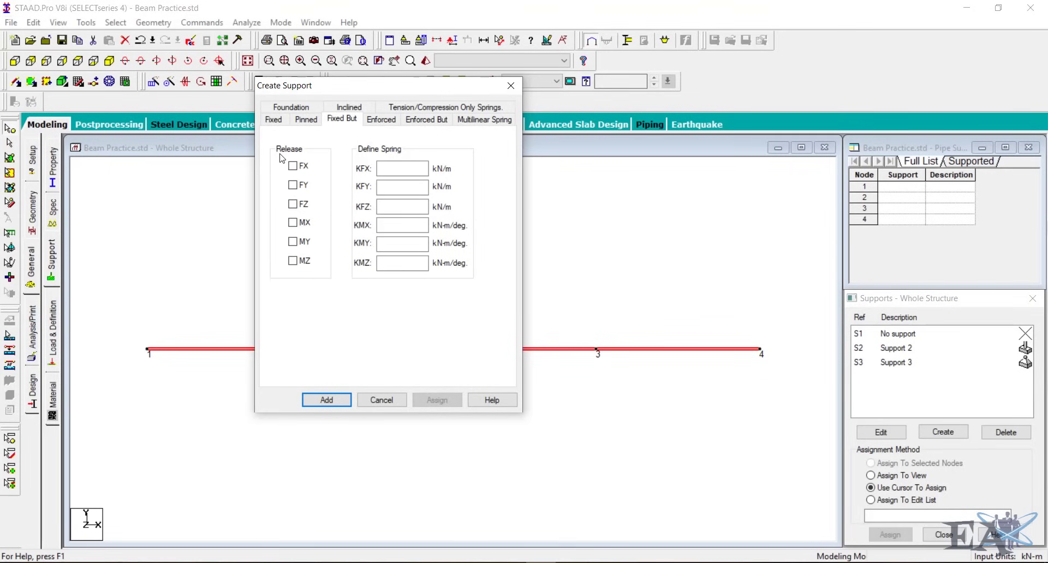
pyautogui.click(292, 167)
pyautogui.click(293, 205)
pyautogui.click(293, 223)
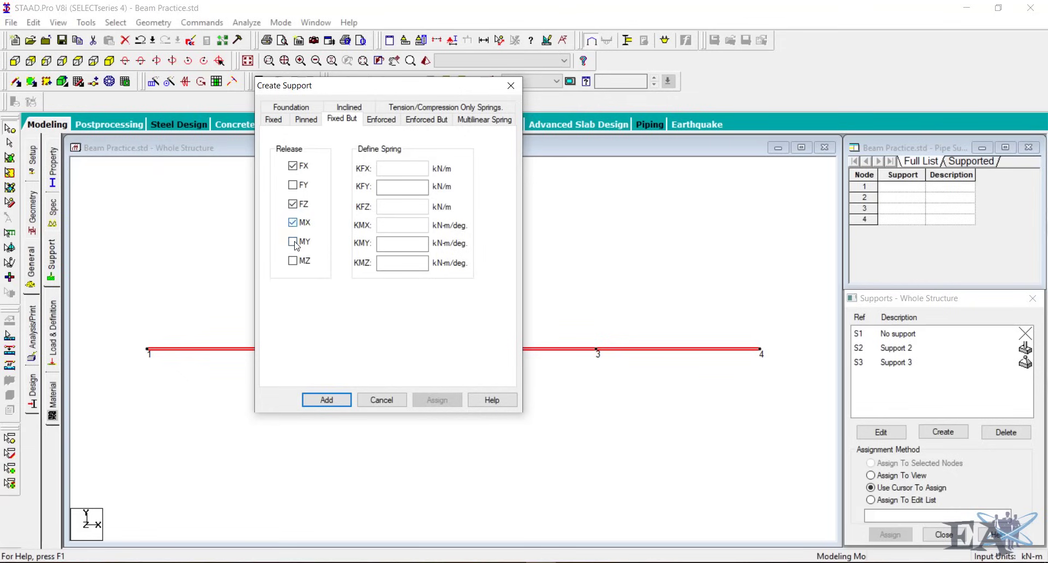
pyautogui.click(293, 241)
pyautogui.click(292, 261)
pyautogui.click(330, 400)
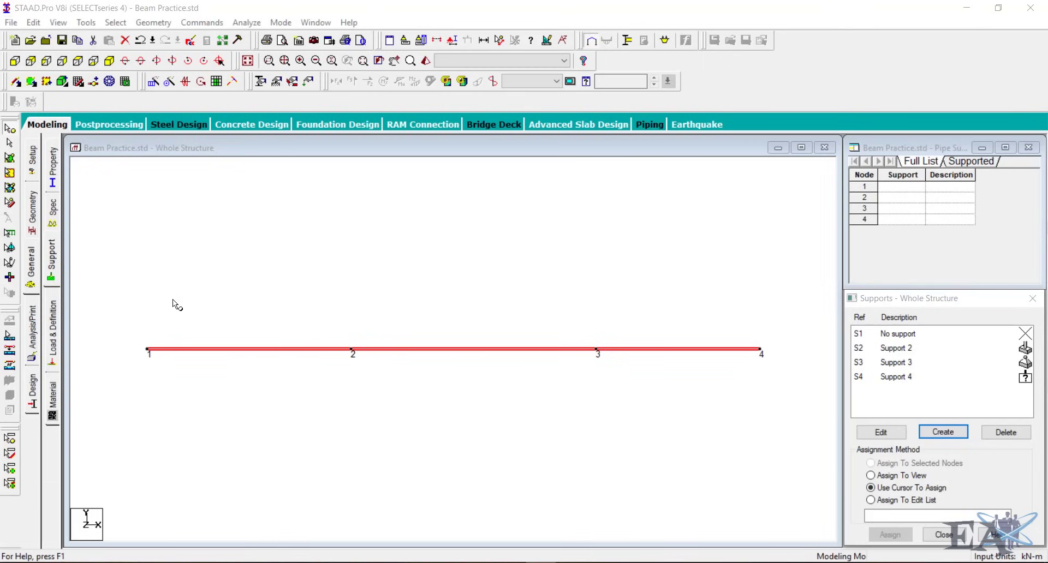
# - Save the modified structure and activate the node selection cursor
pyautogui.click(929, 454)
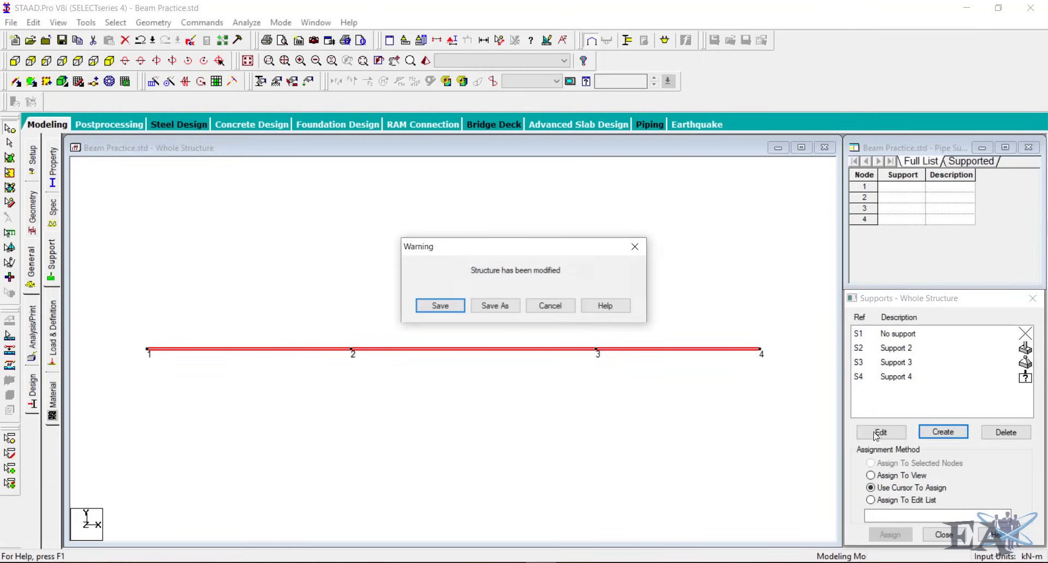
pyautogui.click(439, 303)
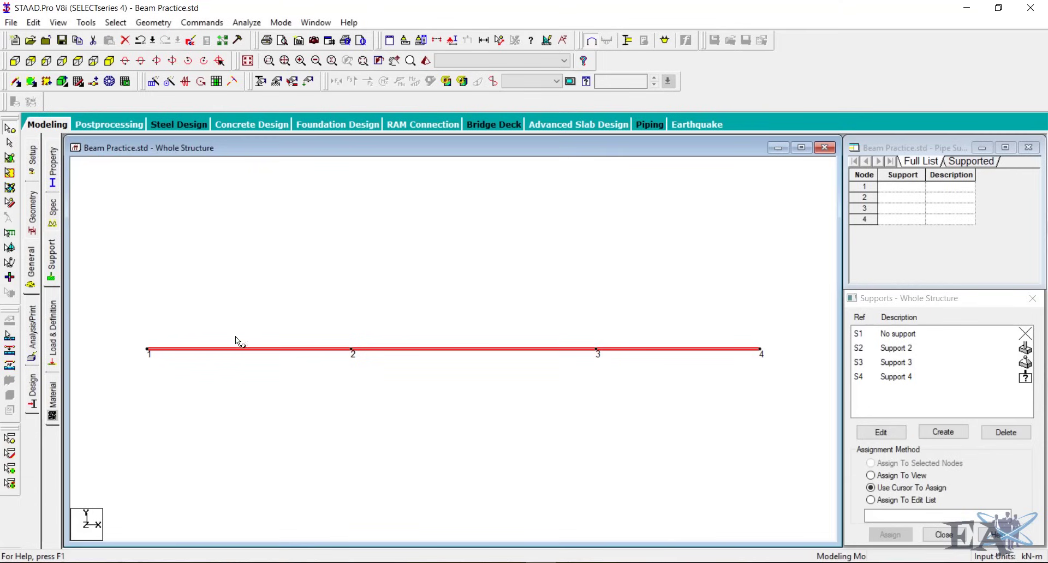
pyautogui.click(10, 128)
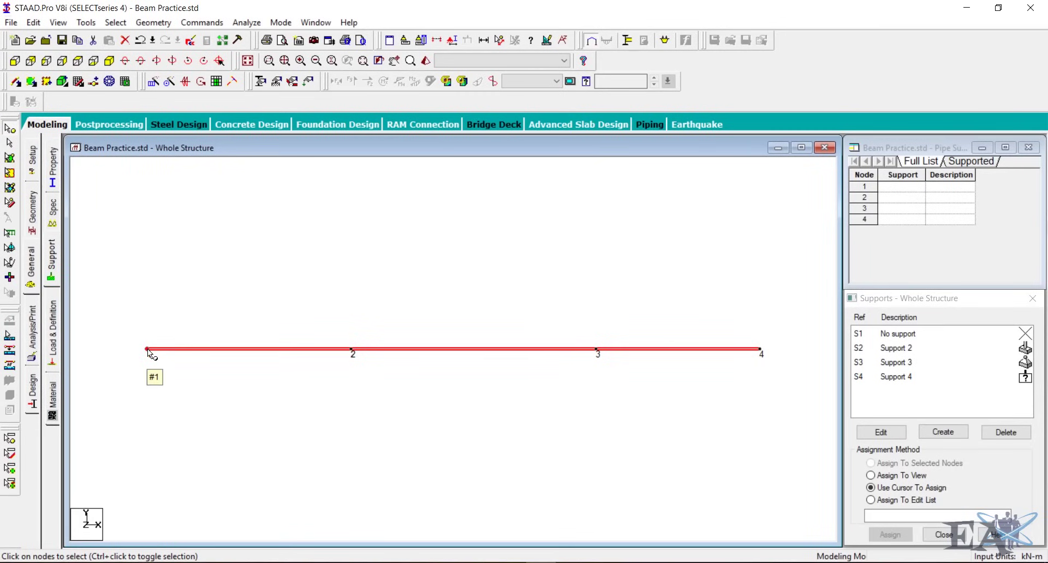
# - Assign Support 2 to node 1 using the Assign To Selected Nodes method
pyautogui.click(148, 349)
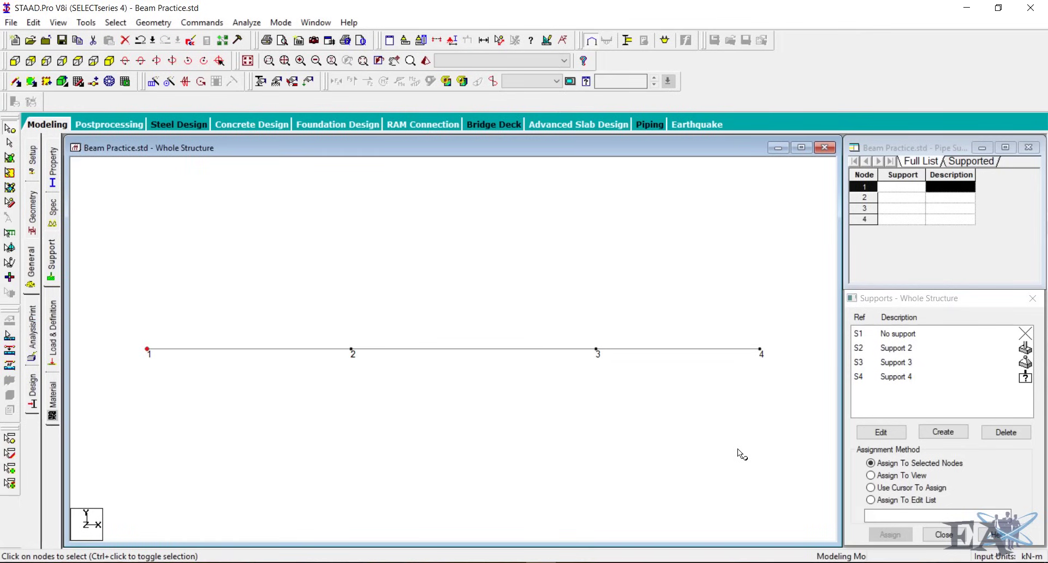
pyautogui.click(906, 351)
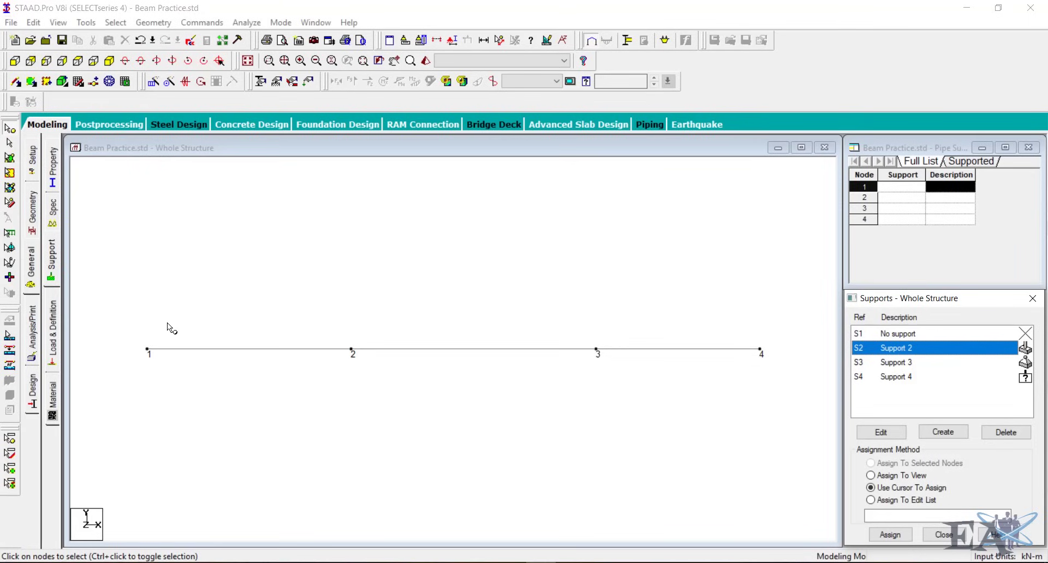
pyautogui.click(146, 348)
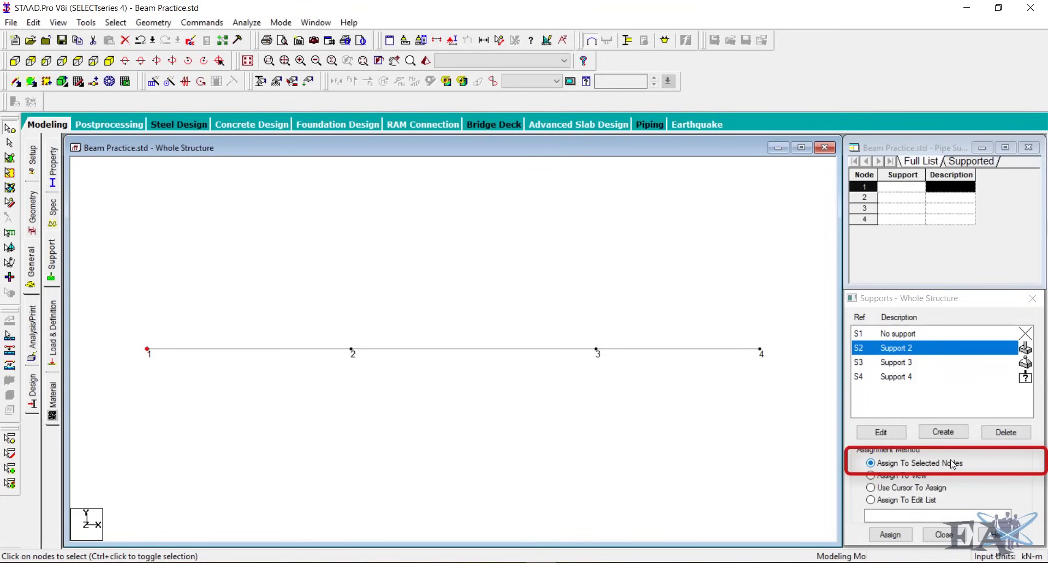
pyautogui.click(899, 535)
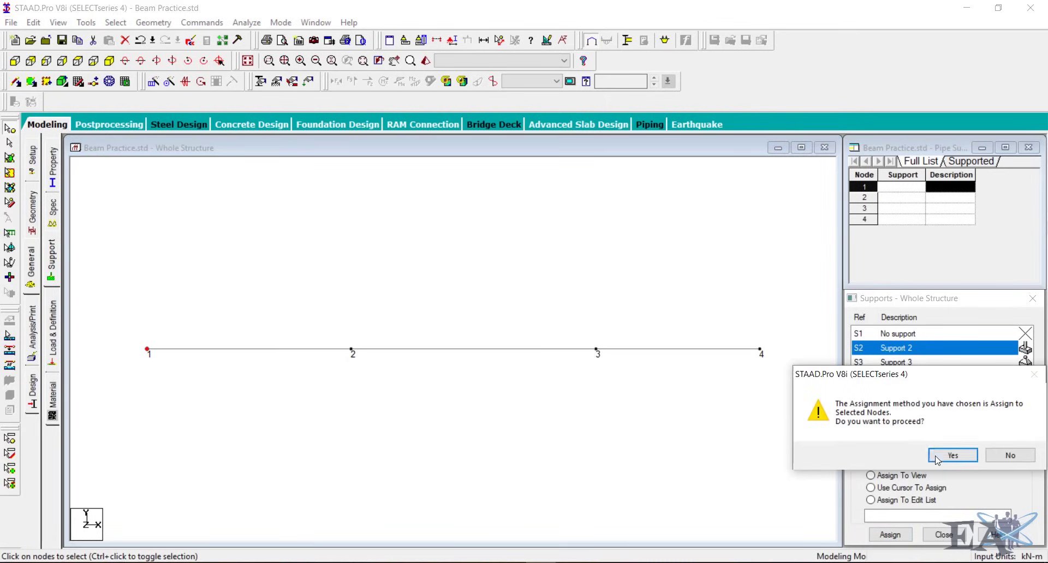
pyautogui.click(952, 455)
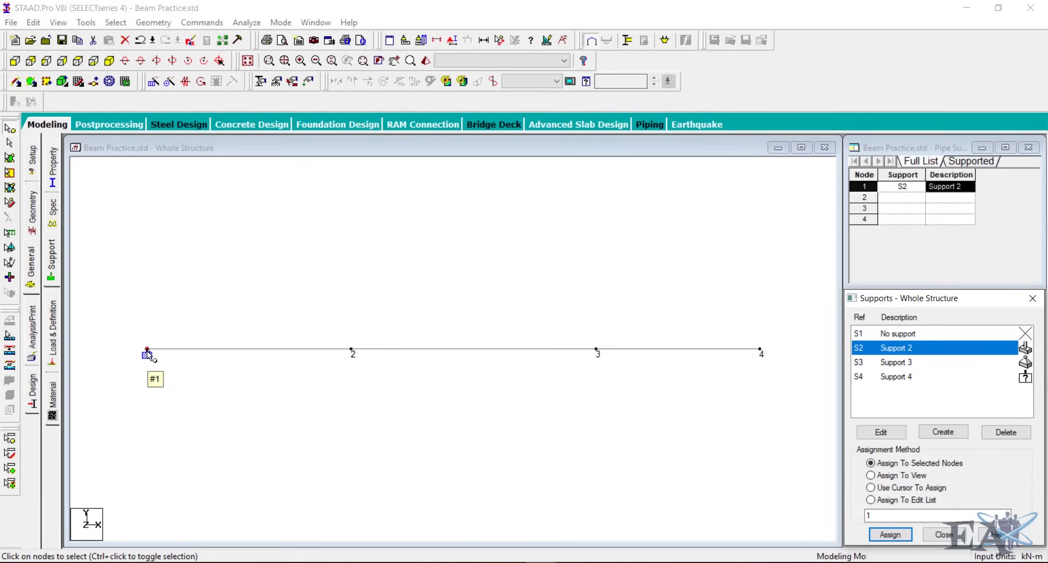
# - Using the cursor assignment method, assign Support 4 to node 2 and Support 3 to nodes 3 and 4
pyautogui.click(895, 476)
pyautogui.click(895, 488)
pyautogui.click(891, 535)
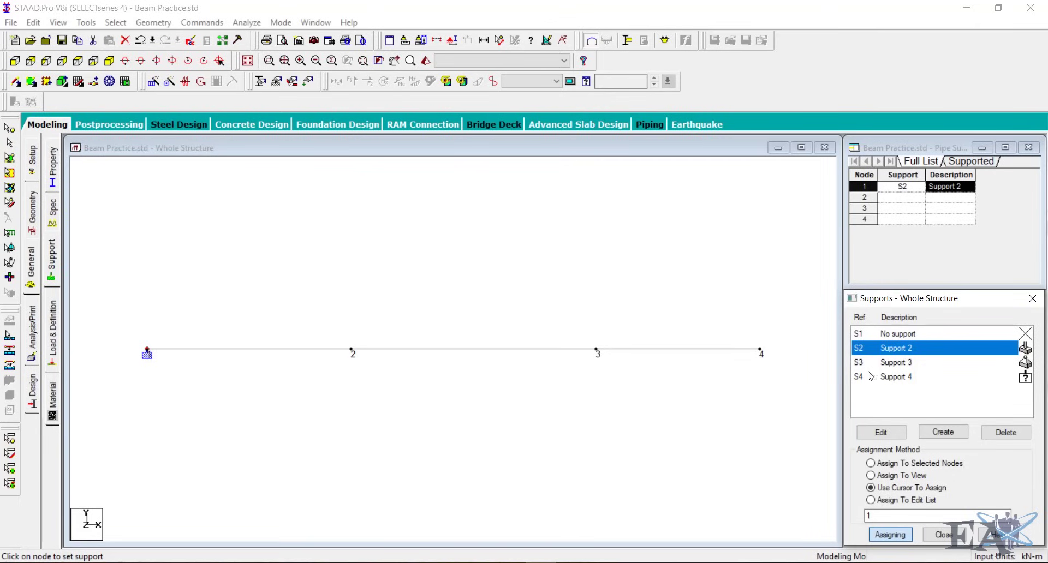
pyautogui.click(888, 377)
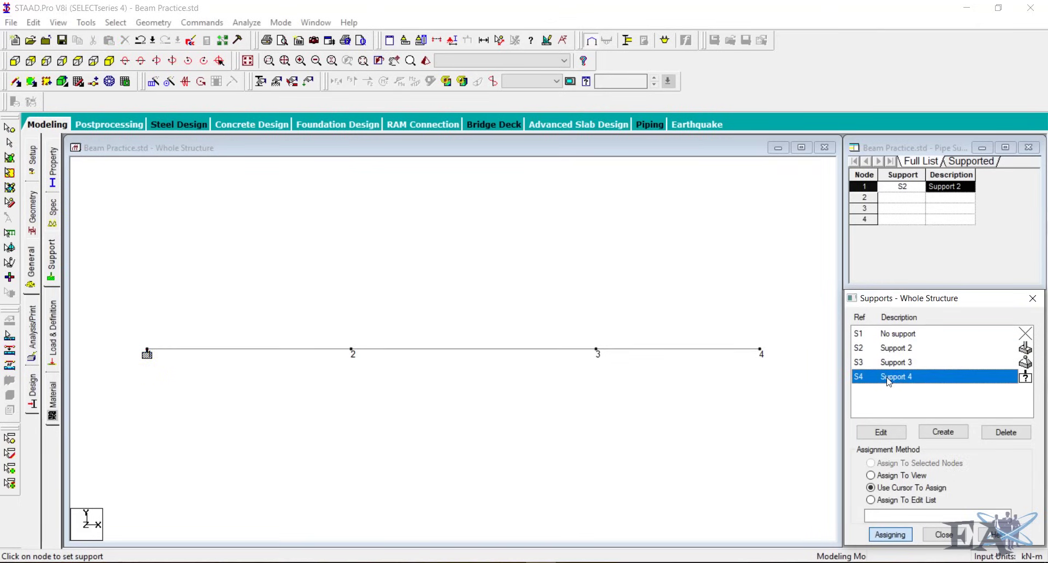
pyautogui.click(352, 352)
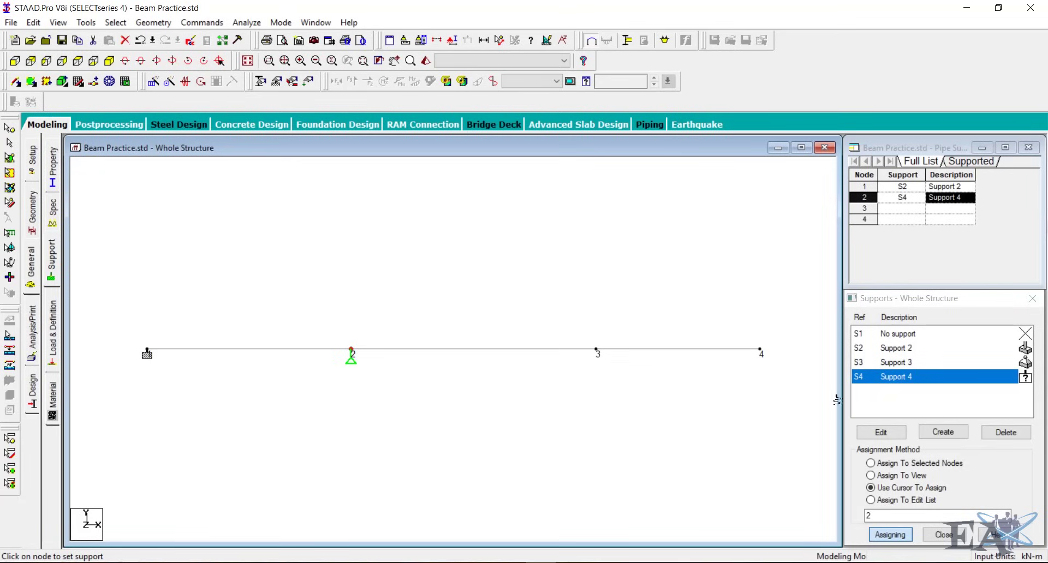
pyautogui.click(889, 363)
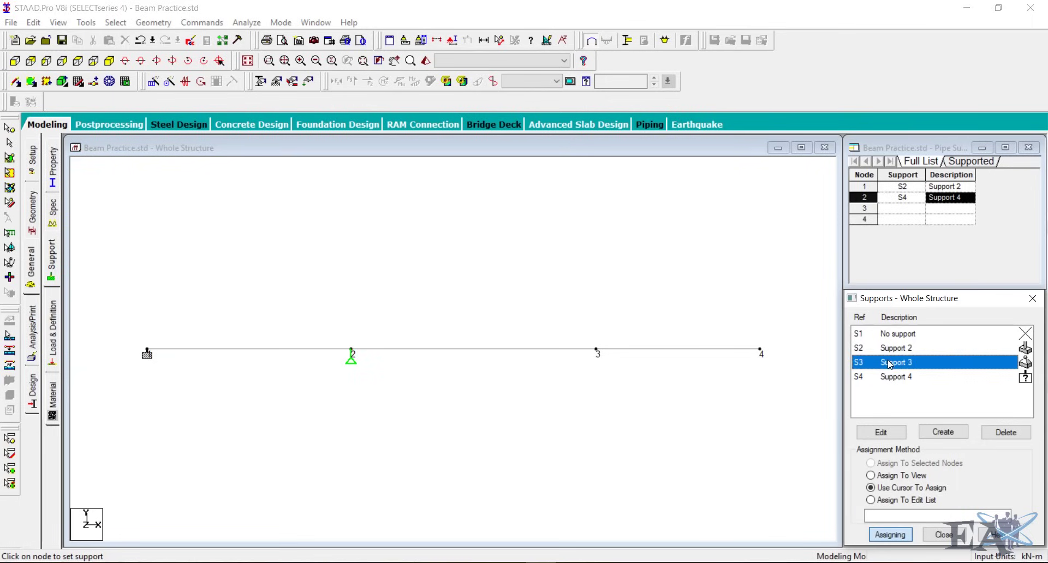
pyautogui.click(597, 352)
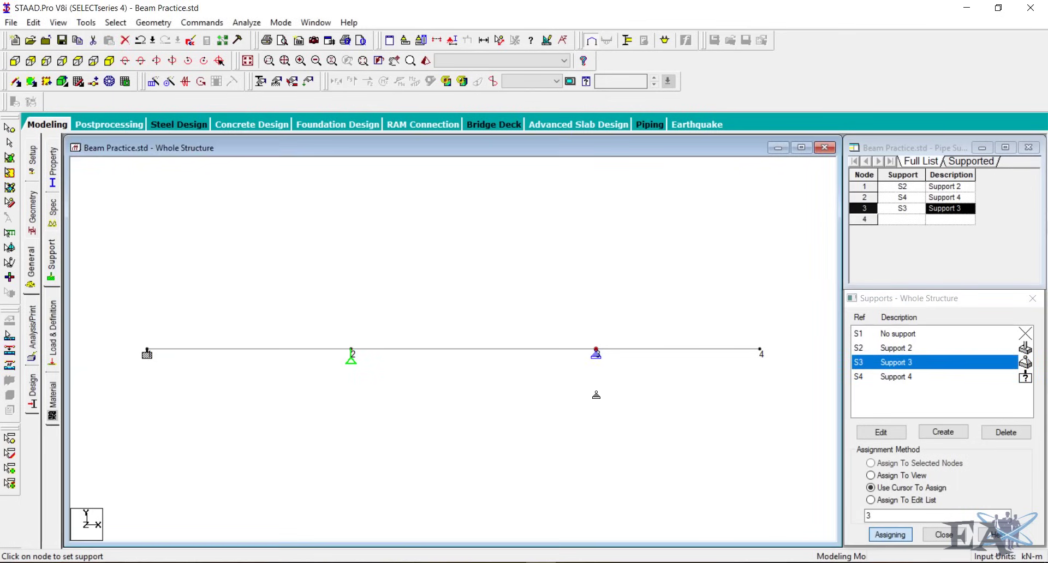
pyautogui.click(761, 352)
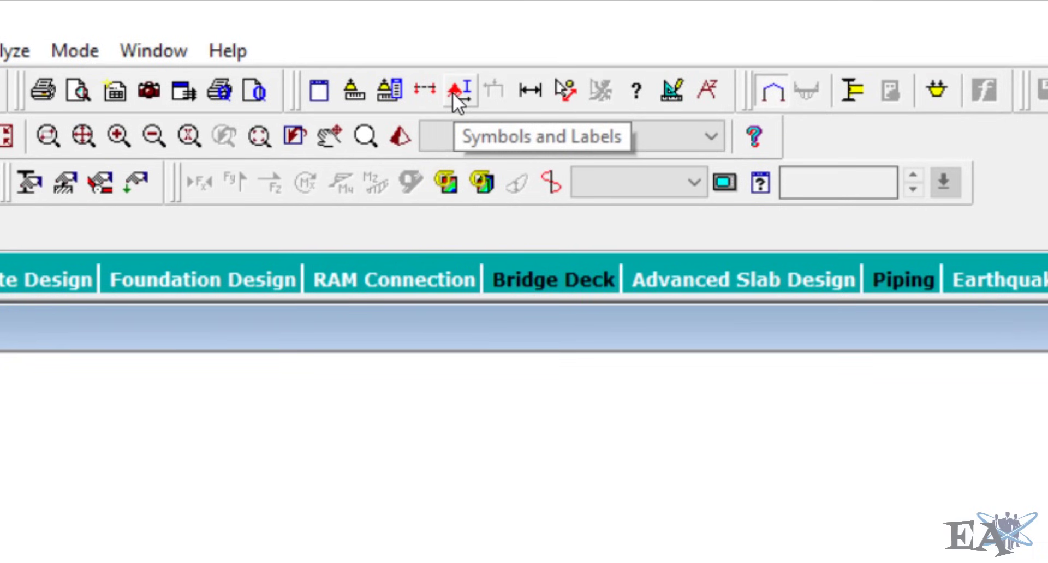
# - Turn off the node number labels in the structure view
pyautogui.click(454, 91)
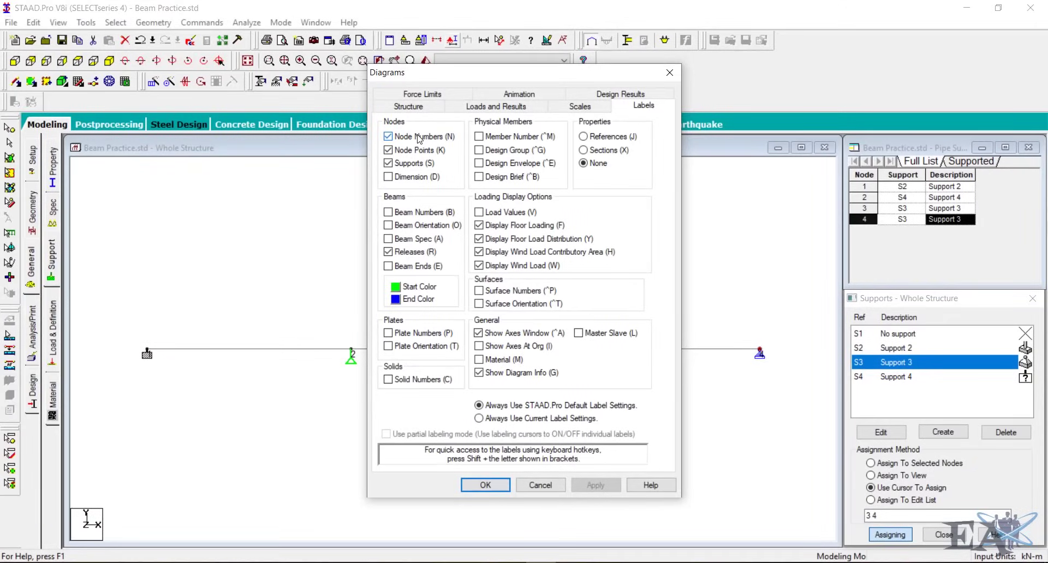
pyautogui.click(418, 137)
pyautogui.click(467, 487)
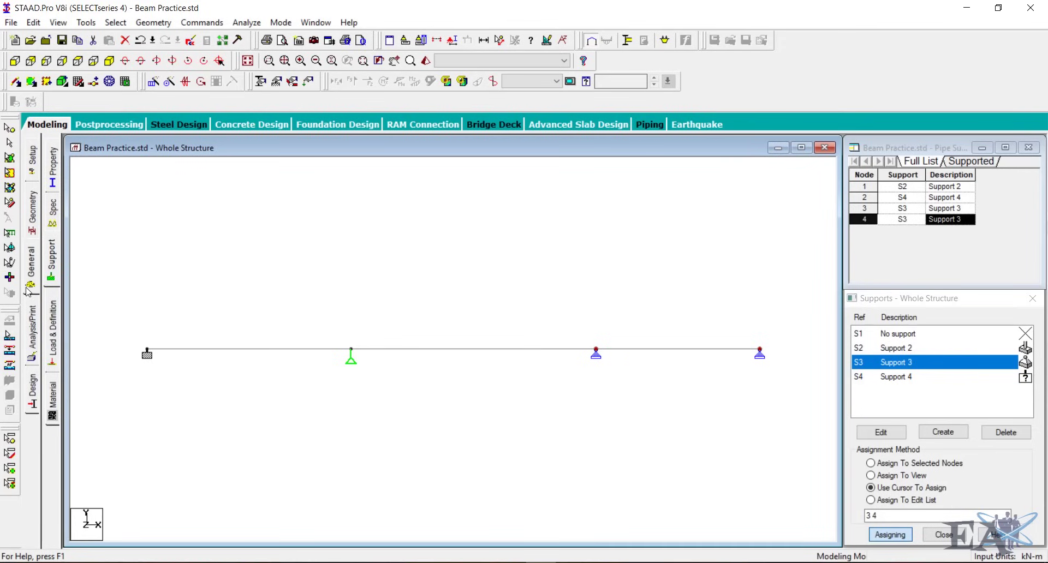
# - Add primary load case 1 titled Dead with the loading type Dead
pyautogui.click(53, 329)
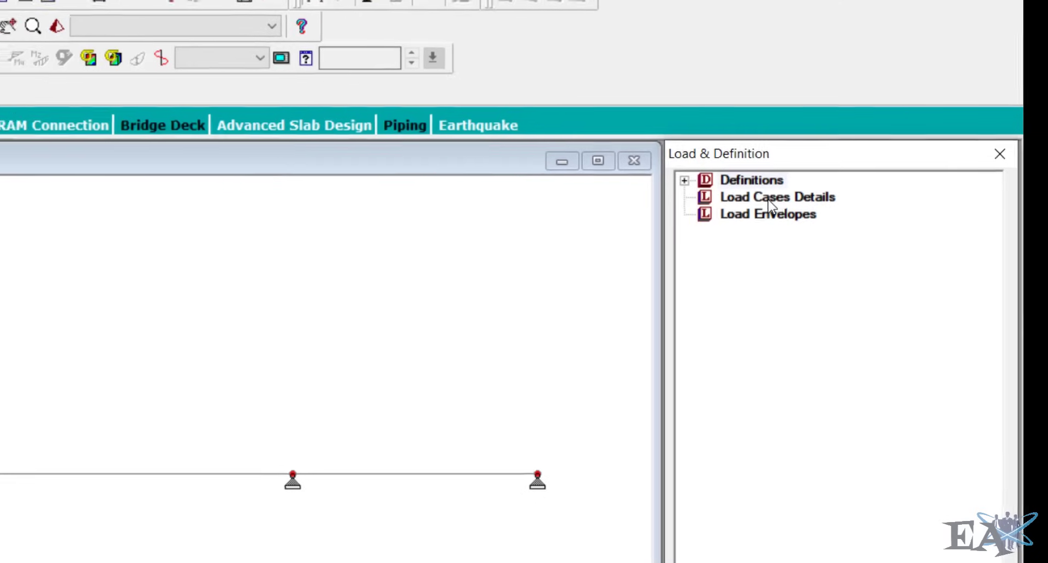
pyautogui.click(756, 201)
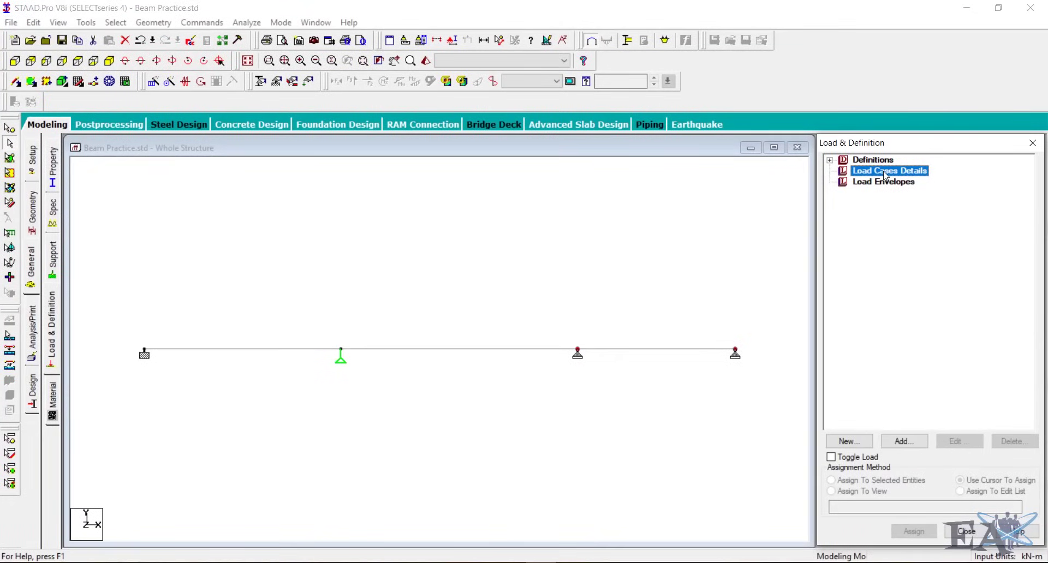
pyautogui.click(894, 442)
pyautogui.click(894, 442)
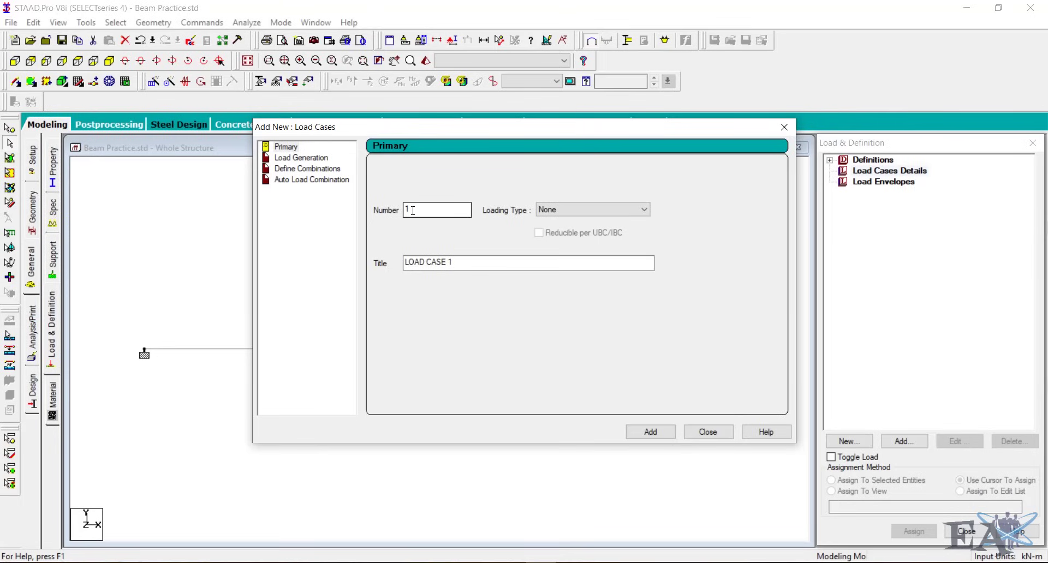
pyautogui.moveTo(463, 262); pyautogui.dragTo(347, 262)
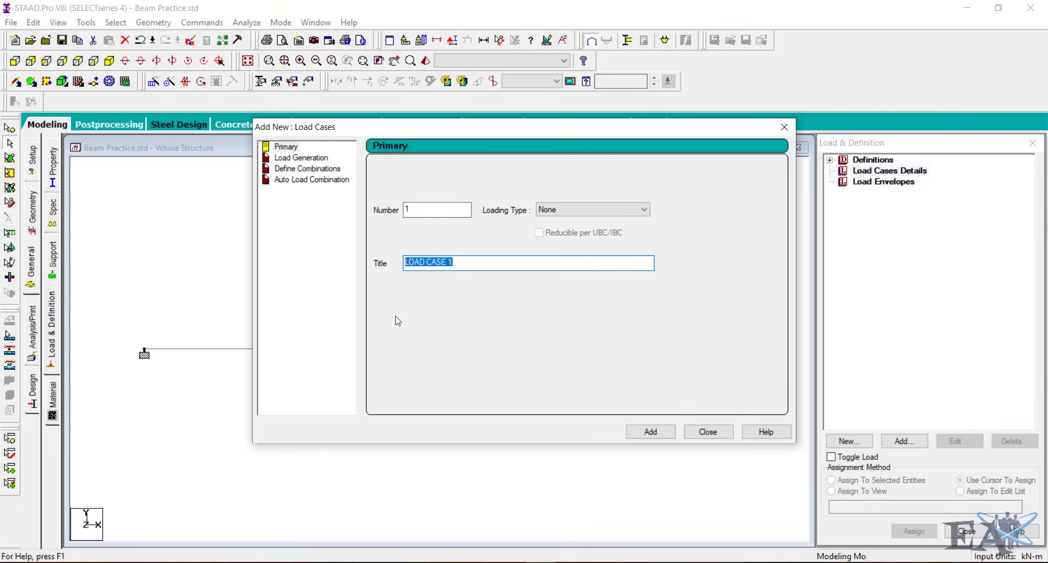
pyautogui.write('Dead')
pyautogui.click(577, 210)
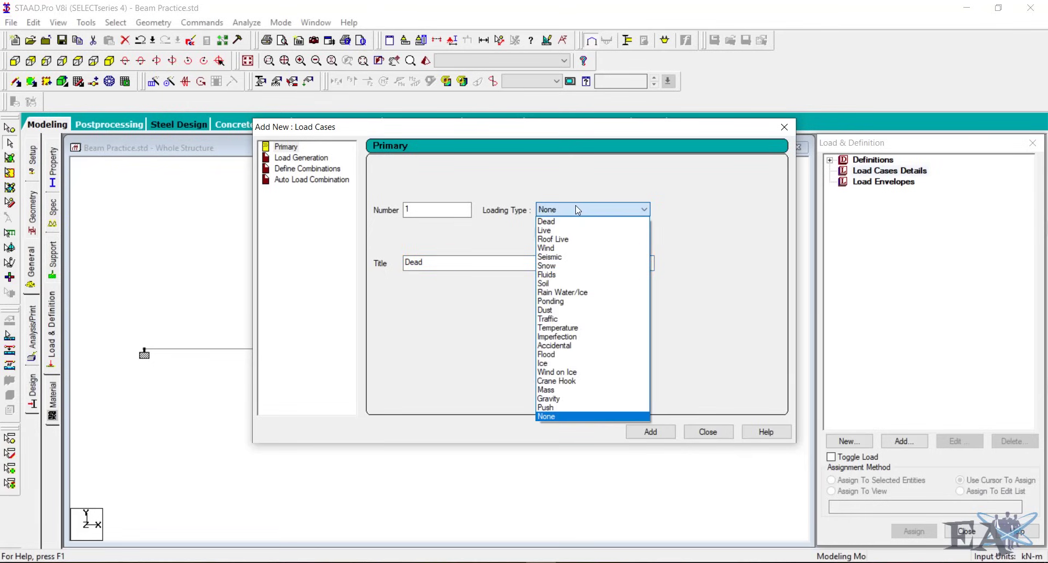
pyautogui.click(571, 222)
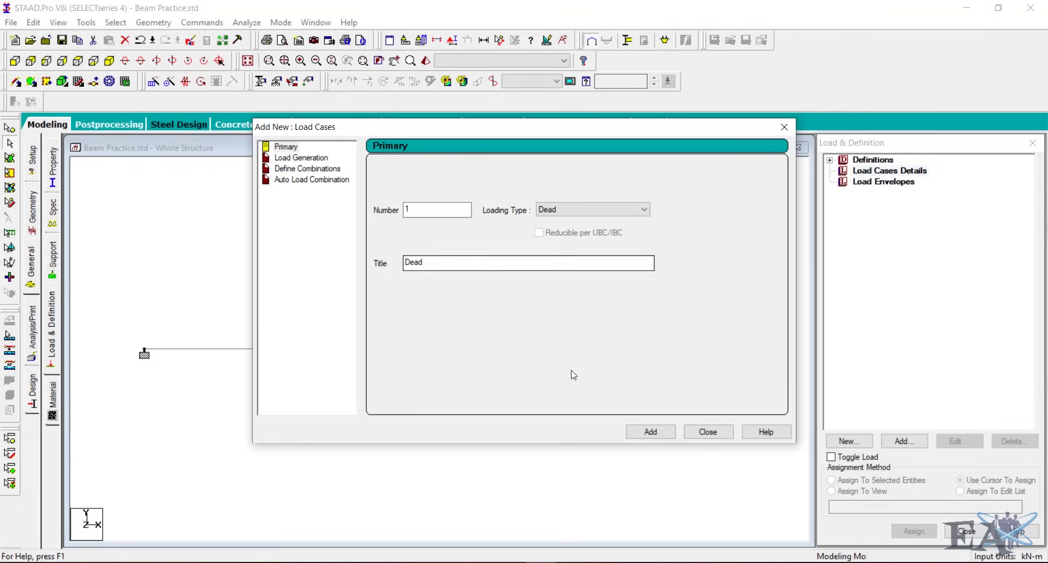
pyautogui.click(652, 434)
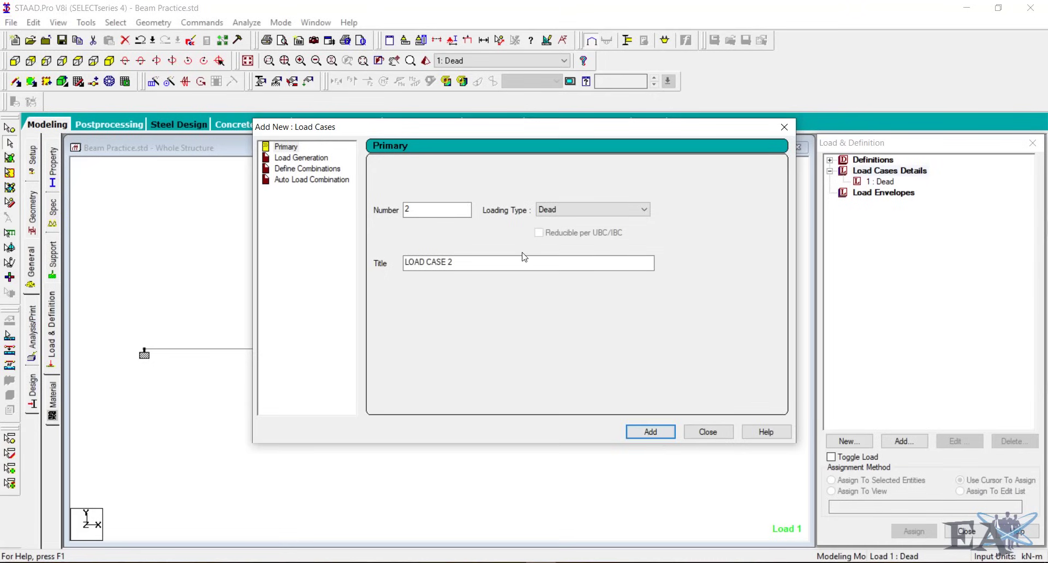
# - Add primary load case 2 titled Live with the loading type Live, and finish adding load cases
pyautogui.moveTo(484, 264); pyautogui.dragTo(331, 265)
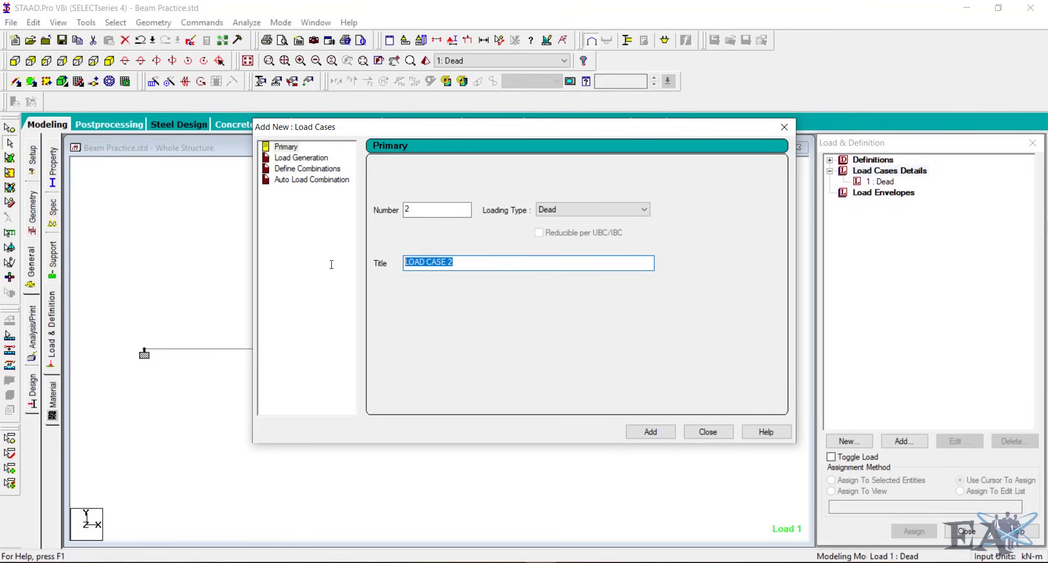
pyautogui.write('Live')
pyautogui.click(562, 210)
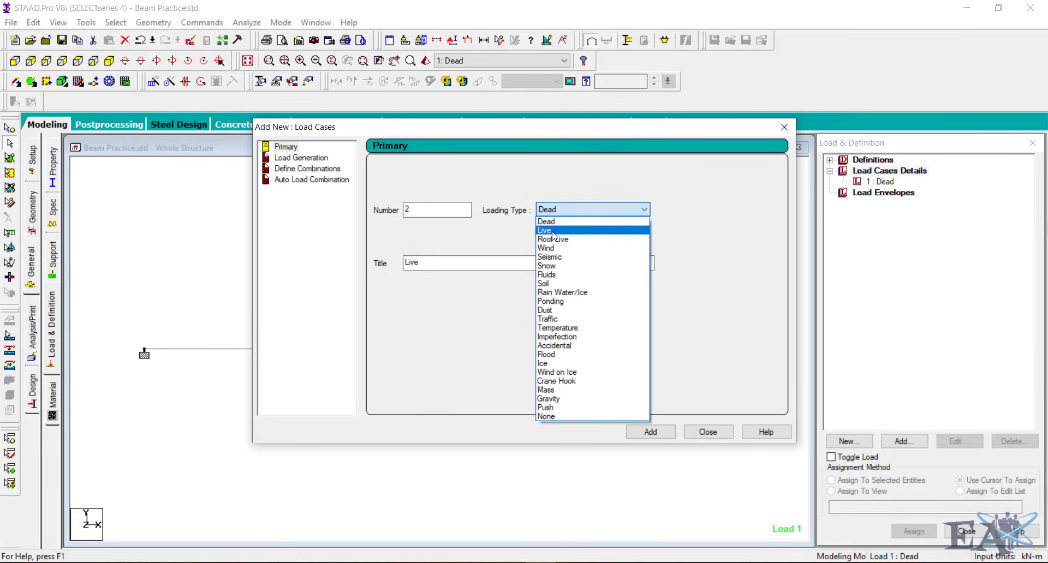
pyautogui.click(545, 230)
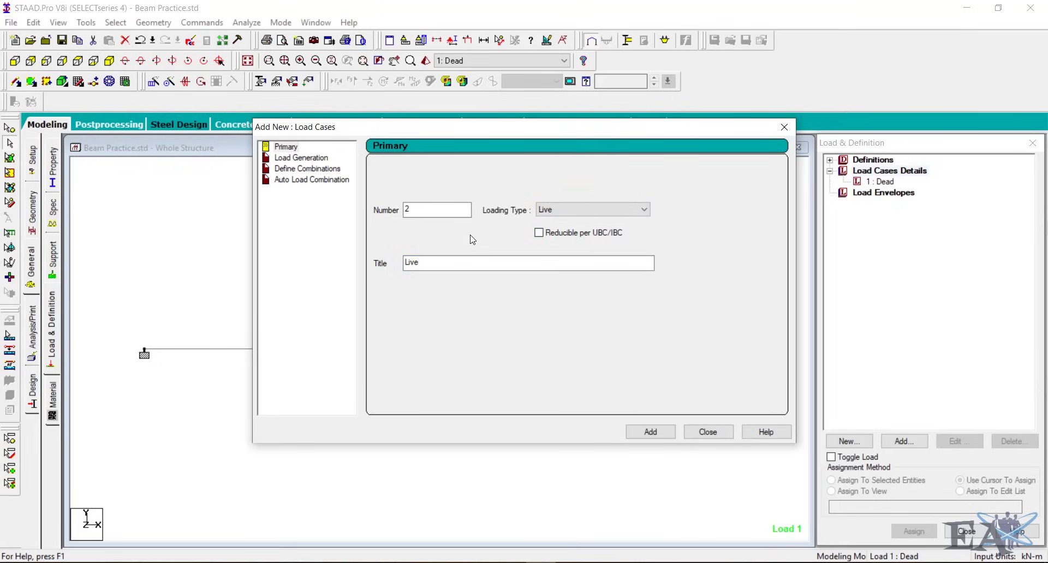
pyautogui.click(650, 432)
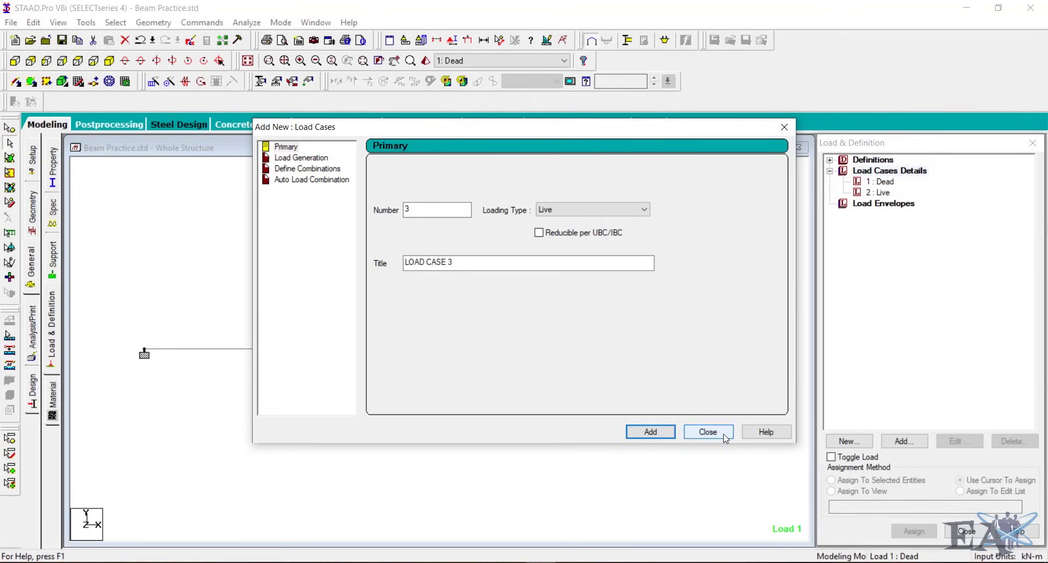
pyautogui.click(708, 431)
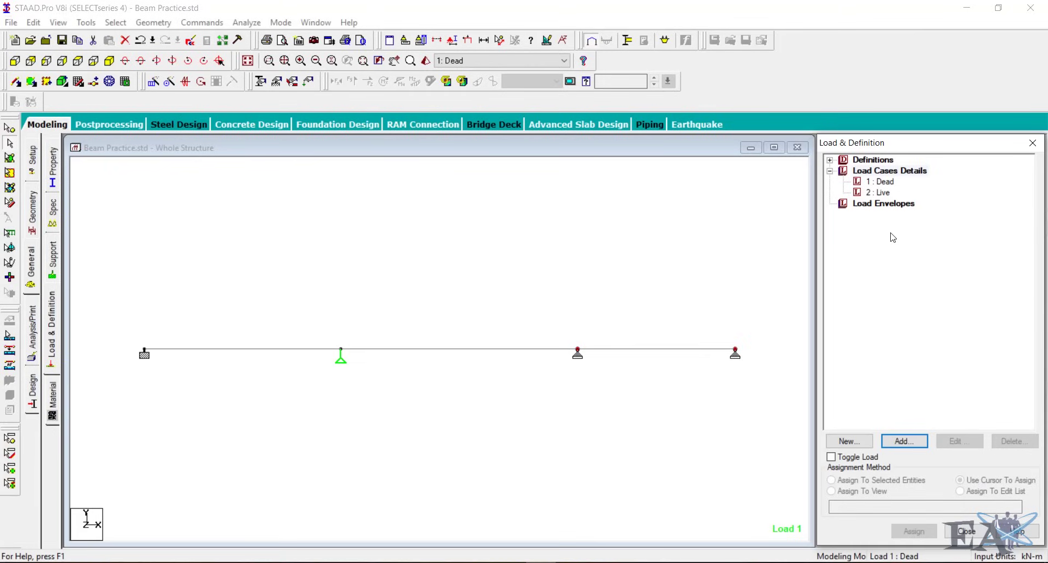
# - Start adding a load item to the Dead load case and choose Selfweight Load
pyautogui.click(884, 182)
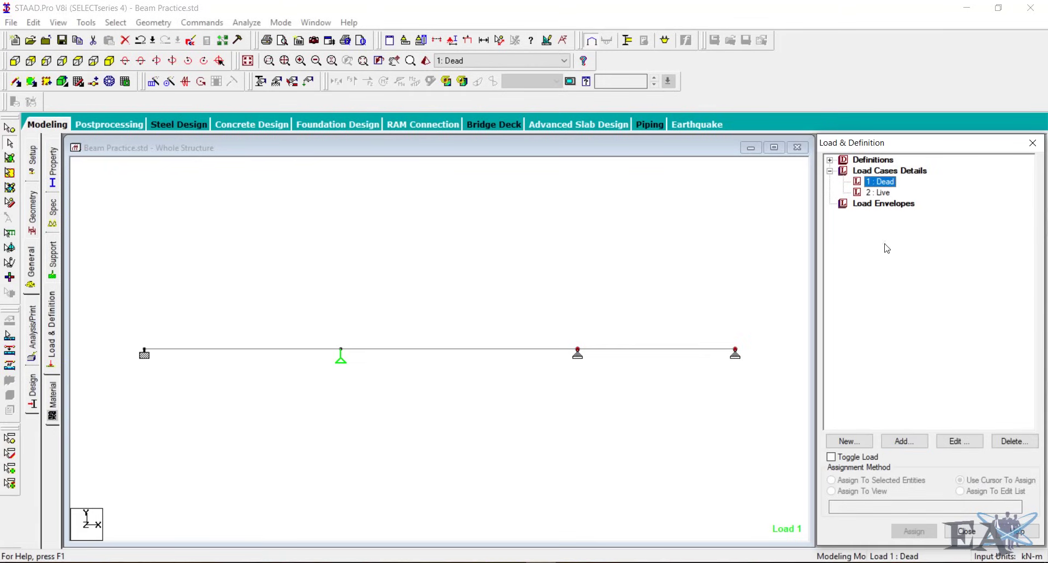
pyautogui.click(897, 443)
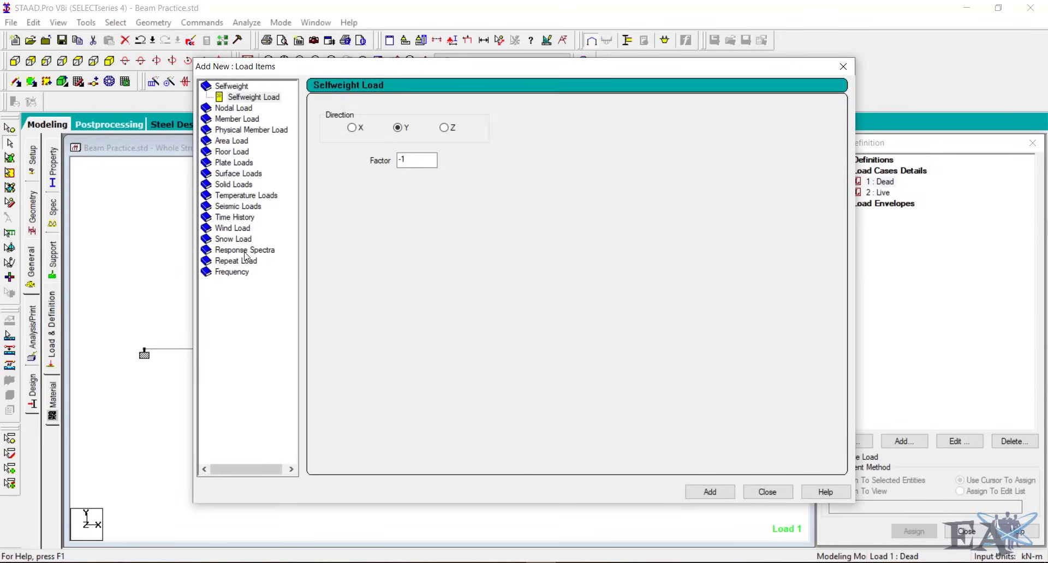
pyautogui.click(254, 97)
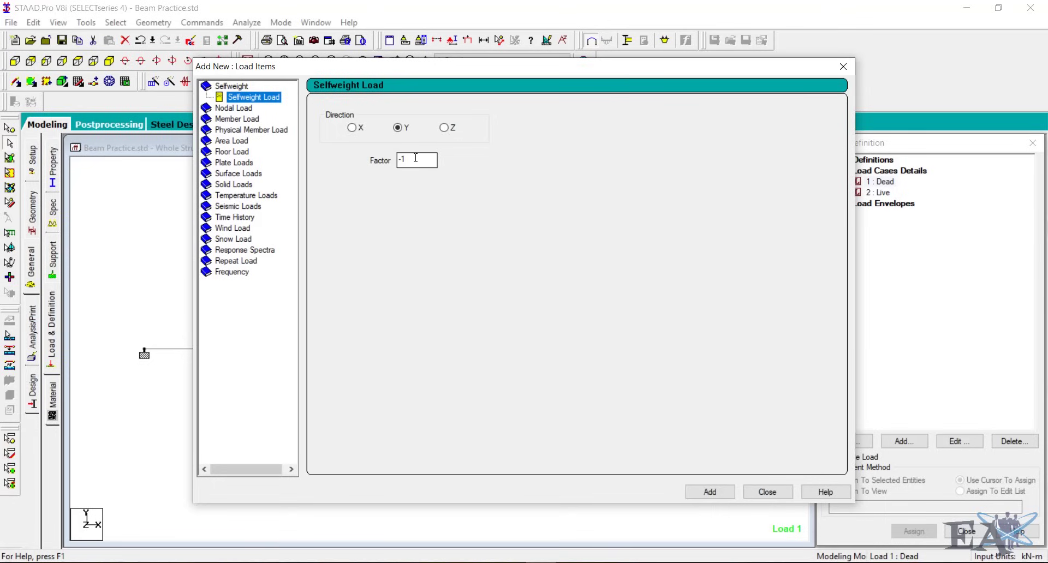
# - Switch to Autodesk SketchBook Pro and clear the old sketches from the canvas
pyautogui.click(569, 562)
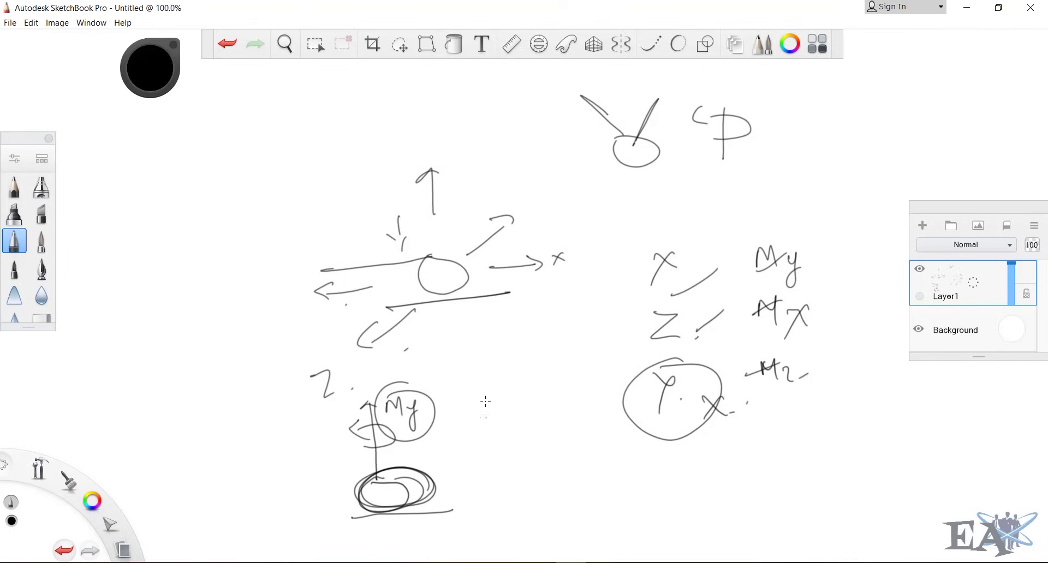
pyautogui.hotkey('ctrl', 'a')
pyautogui.press('Delete')
pyautogui.click(334, 48)
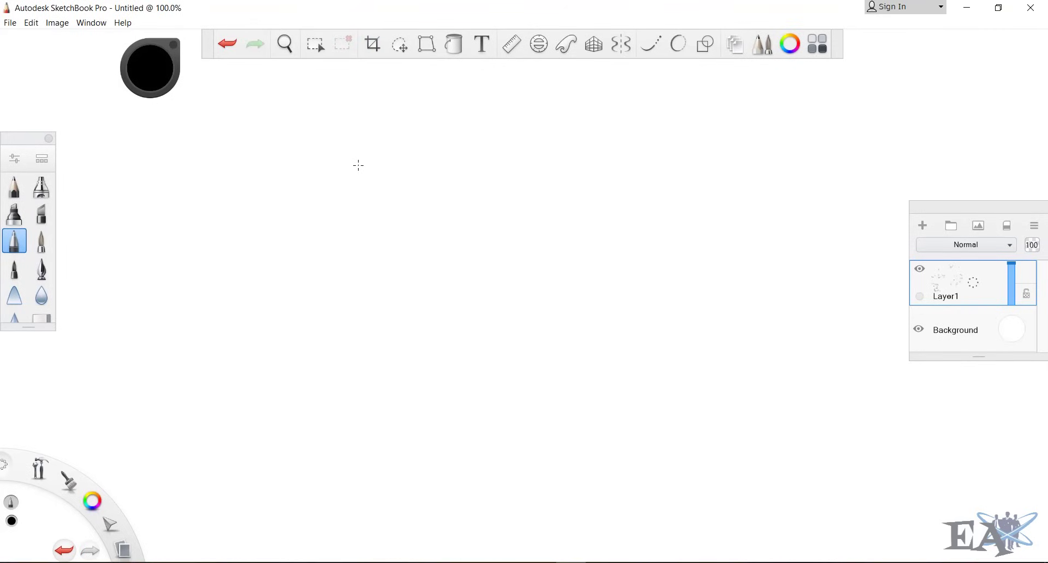
# - Sketch a four-sided beam cross-section and label its height 0.3 and its width 0.2
pyautogui.moveTo(376, 273)
pyautogui.mouseDown()
pyautogui.moveTo(380, 315)
pyautogui.moveTo(447, 293)
pyautogui.moveTo(384, 326)
pyautogui.mouseUp()
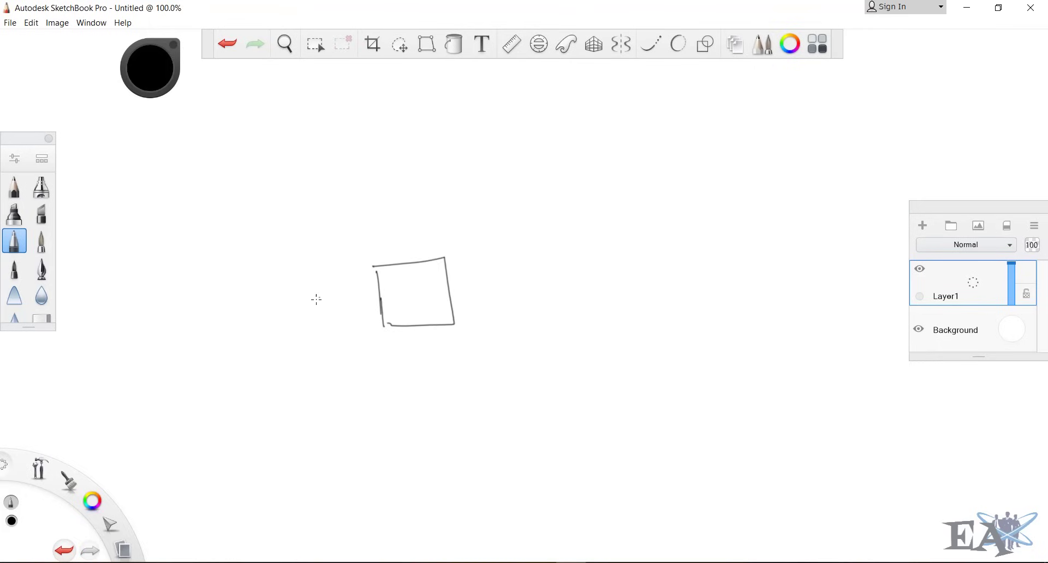
pyautogui.moveTo(316, 304)
pyautogui.mouseDown()
pyautogui.moveTo(381, 348)
pyautogui.moveTo(437, 352)
pyautogui.mouseUp()
pyautogui.click(341, 313)
pyautogui.click(417, 348)
pyautogui.click(451, 346)
# - Extend the cross-section into a three-dimensional beam and mark its length as 5 with a dimension arrow
pyautogui.moveTo(373, 269); pyautogui.dragTo(493, 177)
pyautogui.moveTo(448, 255); pyautogui.dragTo(560, 168)
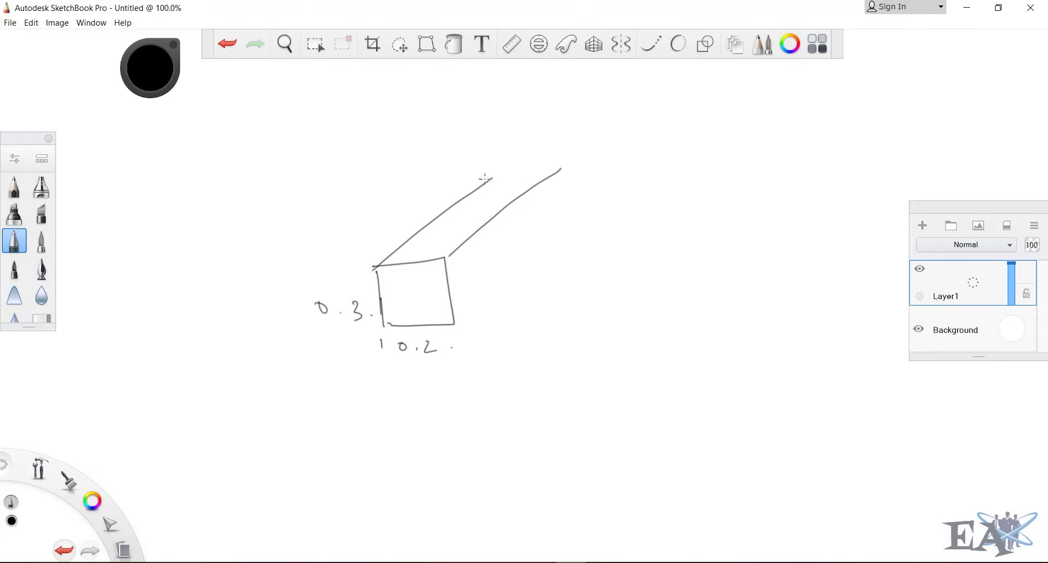
pyautogui.moveTo(496, 178)
pyautogui.mouseDown()
pyautogui.moveTo(562, 169)
pyautogui.moveTo(536, 262)
pyautogui.moveTo(464, 327)
pyautogui.moveTo(479, 331)
pyautogui.mouseUp()
pyautogui.moveTo(516, 293)
pyautogui.mouseDown()
pyautogui.moveTo(514, 315)
pyautogui.moveTo(596, 247)
pyautogui.moveTo(606, 261)
pyautogui.mouseUp()
# - Handwrite "Volume =" below the sketched beam
pyautogui.moveTo(344, 400)
pyautogui.mouseDown()
pyautogui.moveTo(352, 403)
pyautogui.moveTo(374, 376)
pyautogui.moveTo(374, 413)
pyautogui.mouseUp()
pyautogui.moveTo(376, 393); pyautogui.dragTo(419, 394)
pyautogui.moveTo(436, 375); pyautogui.dragTo(436, 381)
pyautogui.moveTo(442, 388); pyautogui.dragTo(448, 387)
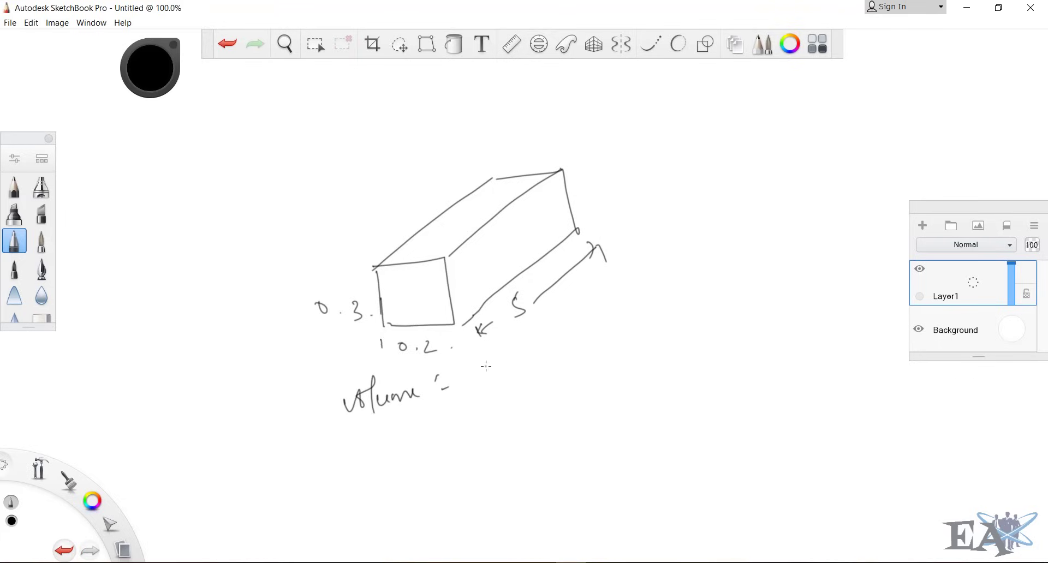
# - Write 0.3 × 0.2 after the volume's equals sign and hatch the beam's front face
pyautogui.moveTo(490, 358)
pyautogui.mouseDown()
pyautogui.moveTo(485, 373)
pyautogui.moveTo(490, 359)
pyautogui.mouseUp()
pyautogui.click(503, 369)
pyautogui.moveTo(515, 354); pyautogui.dragTo(515, 374)
pyautogui.moveTo(528, 365)
pyautogui.mouseDown()
pyautogui.moveTo(546, 355)
pyautogui.moveTo(537, 370)
pyautogui.mouseUp()
pyautogui.moveTo(529, 362); pyautogui.dragTo(560, 353)
pyautogui.click(573, 358)
pyautogui.moveTo(587, 351); pyautogui.dragTo(605, 353)
pyautogui.moveTo(388, 285); pyautogui.dragTo(379, 297)
pyautogui.moveTo(428, 274)
pyautogui.mouseDown()
pyautogui.moveTo(391, 314)
pyautogui.moveTo(422, 316)
pyautogui.mouseUp()
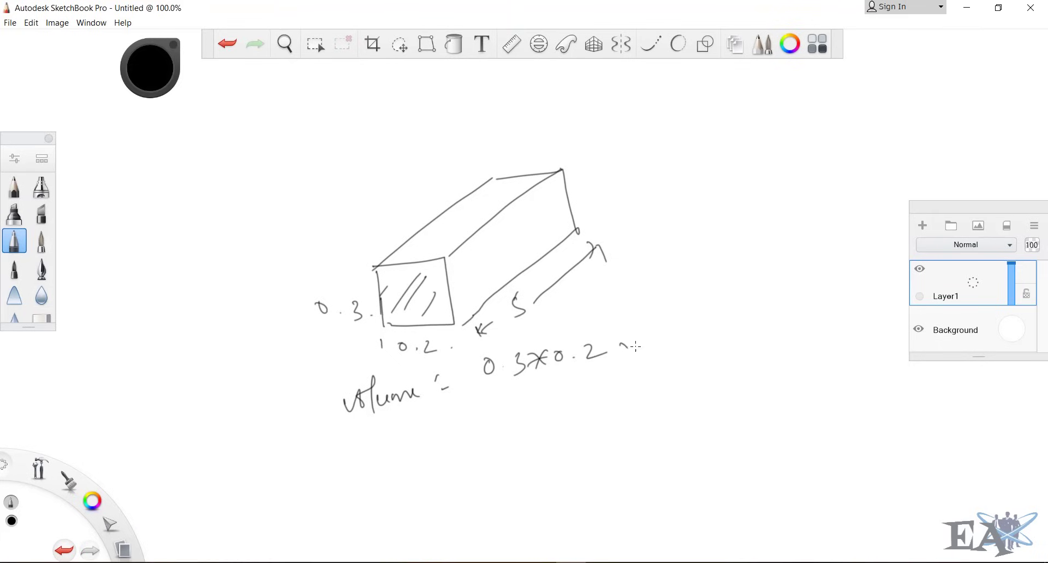
# - Continue the volume equation with × 5 = and a V-shaped mark, and undo the last stroke
pyautogui.moveTo(632, 342); pyautogui.dragTo(621, 362)
pyautogui.moveTo(608, 360); pyautogui.dragTo(632, 344)
pyautogui.moveTo(649, 338); pyautogui.dragTo(642, 358)
pyautogui.moveTo(647, 340); pyautogui.dragTo(688, 352)
pyautogui.moveTo(710, 330)
pyautogui.mouseDown()
pyautogui.moveTo(737, 324)
pyautogui.moveTo(731, 330)
pyautogui.mouseUp()
pyautogui.moveTo(730, 339); pyautogui.dragTo(766, 334)
pyautogui.moveTo(751, 311); pyautogui.dragTo(751, 322)
pyautogui.hotkey('ctrl', 'z')
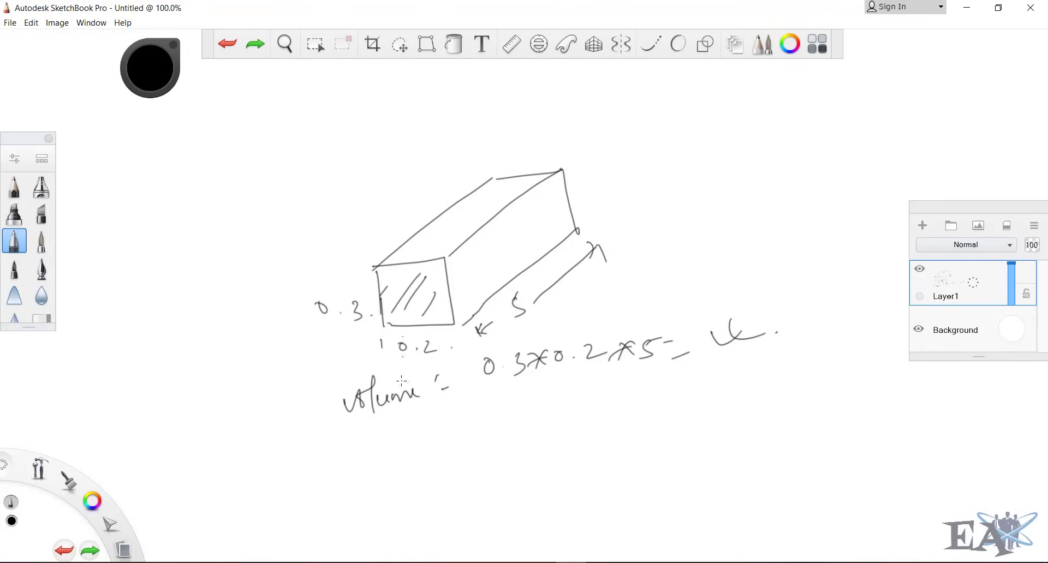
# - Handwrite "unit wt. = 25 kN/m³" below the volume equation
pyautogui.moveTo(365, 427); pyautogui.dragTo(399, 434)
pyautogui.moveTo(405, 416)
pyautogui.mouseDown()
pyautogui.moveTo(405, 434)
pyautogui.moveTo(430, 420)
pyautogui.mouseUp()
pyautogui.moveTo(434, 416)
pyautogui.mouseDown()
pyautogui.moveTo(435, 430)
pyautogui.moveTo(481, 413)
pyautogui.moveTo(485, 425)
pyautogui.moveTo(531, 421)
pyautogui.mouseUp()
pyautogui.moveTo(548, 408); pyautogui.dragTo(551, 419)
pyautogui.moveTo(577, 405)
pyautogui.mouseDown()
pyautogui.moveTo(577, 416)
pyautogui.moveTo(614, 409)
pyautogui.moveTo(620, 390)
pyautogui.moveTo(625, 418)
pyautogui.mouseUp()
pyautogui.moveTo(628, 417); pyautogui.dragTo(649, 410)
pyautogui.moveTo(654, 384); pyautogui.dragTo(655, 398)
pyautogui.click(666, 400)
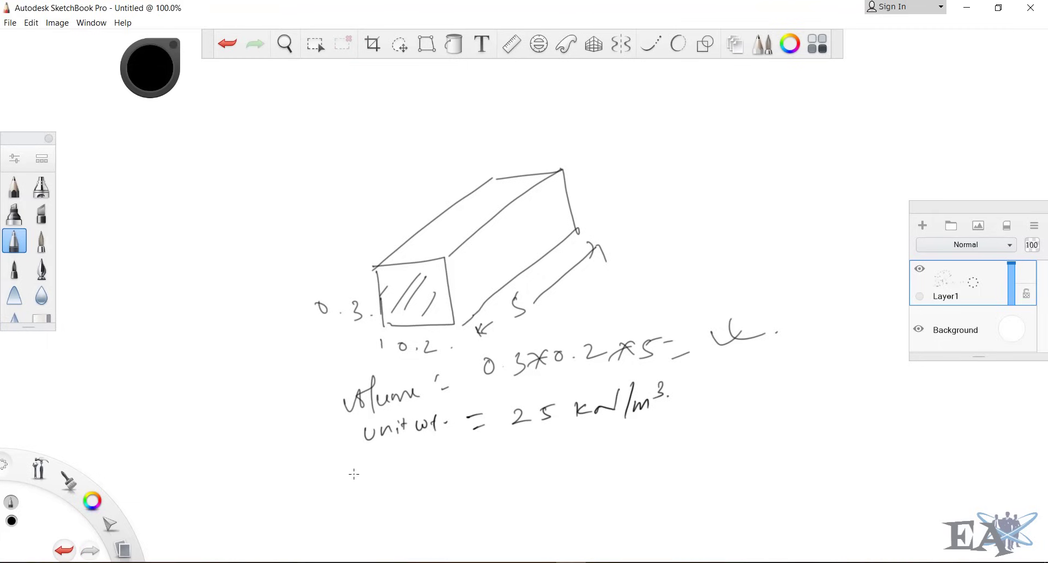
# - Handwrite "Weight =" below the unit weight line
pyautogui.moveTo(353, 468)
pyautogui.mouseDown()
pyautogui.moveTo(354, 484)
pyautogui.moveTo(372, 469)
pyautogui.mouseUp()
pyautogui.moveTo(374, 478)
pyautogui.mouseDown()
pyautogui.moveTo(401, 487)
pyautogui.moveTo(420, 475)
pyautogui.mouseUp()
pyautogui.click(389, 465)
pyautogui.moveTo(425, 457)
pyautogui.mouseDown()
pyautogui.moveTo(427, 472)
pyautogui.moveTo(454, 461)
pyautogui.mouseUp()
pyautogui.moveTo(446, 469); pyautogui.dragTo(455, 468)
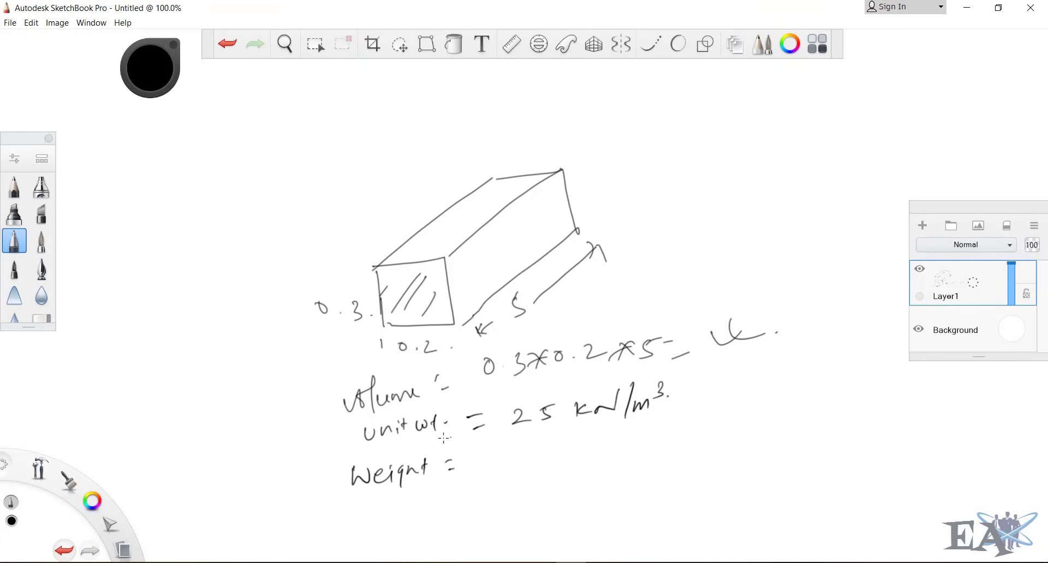
# - Label the unit weight γ and the volume V, and complete the weight equation with γ × V
pyautogui.moveTo(703, 388); pyautogui.dragTo(729, 376)
pyautogui.moveTo(825, 322); pyautogui.dragTo(837, 317)
pyautogui.moveTo(484, 450)
pyautogui.mouseDown()
pyautogui.moveTo(532, 462)
pyautogui.moveTo(519, 469)
pyautogui.mouseUp()
pyautogui.moveTo(510, 459); pyautogui.dragTo(532, 455)
pyautogui.moveTo(541, 446)
pyautogui.mouseDown()
pyautogui.moveTo(551, 461)
pyautogui.moveTo(562, 440)
pyautogui.mouseUp()
pyautogui.click(568, 459)
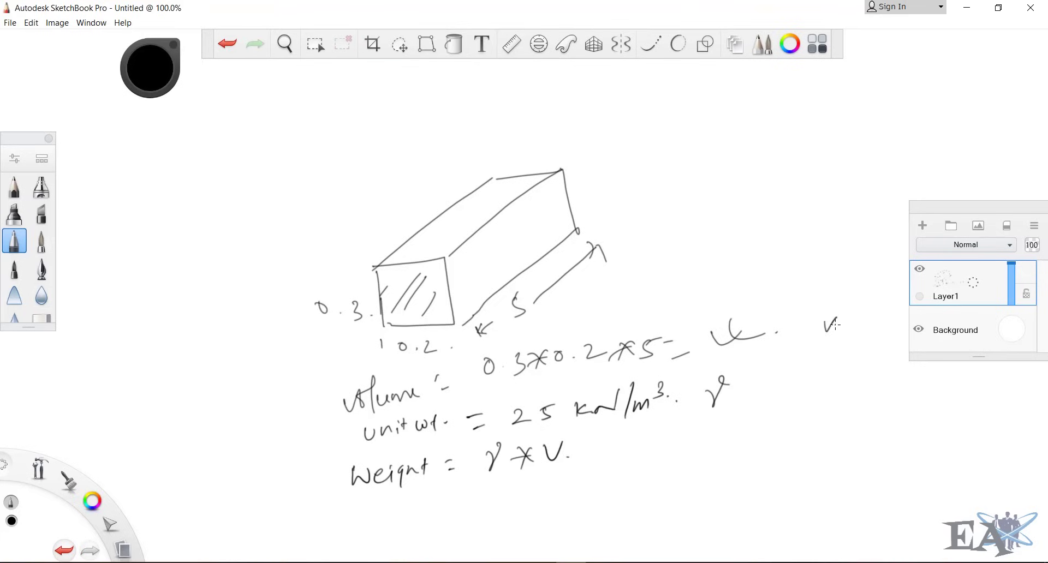
# - Link the V label to the unit weight with a curve, and write a circled = 25 × V with an outgoing arrow
pyautogui.moveTo(837, 337); pyautogui.dragTo(679, 387)
pyautogui.moveTo(479, 504); pyautogui.dragTo(484, 503)
pyautogui.moveTo(480, 510)
pyautogui.mouseDown()
pyautogui.moveTo(505, 499)
pyautogui.moveTo(528, 510)
pyautogui.mouseUp()
pyautogui.moveTo(544, 489)
pyautogui.mouseDown()
pyautogui.moveTo(560, 495)
pyautogui.moveTo(556, 505)
pyautogui.mouseUp()
pyautogui.moveTo(547, 499); pyautogui.dragTo(566, 493)
pyautogui.moveTo(571, 484)
pyautogui.mouseDown()
pyautogui.moveTo(577, 494)
pyautogui.moveTo(585, 483)
pyautogui.mouseUp()
pyautogui.moveTo(607, 479)
pyautogui.mouseDown()
pyautogui.moveTo(507, 482)
pyautogui.moveTo(649, 488)
pyautogui.moveTo(649, 497)
pyautogui.mouseUp()
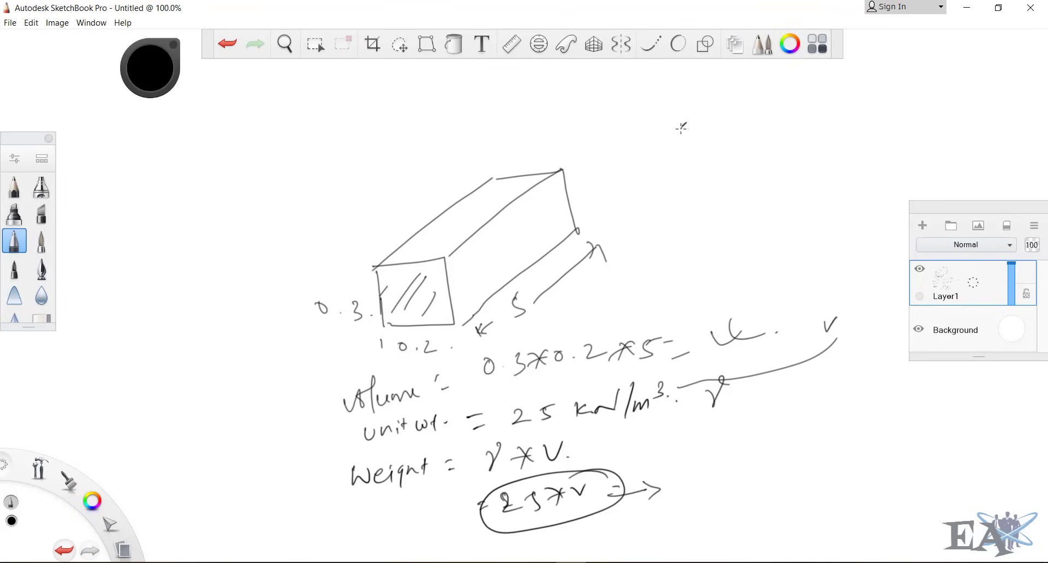
# - Draw an upward arrow labelled Y and a downward arrow labelled (-Y), plus a downward load arrow on the beam
pyautogui.moveTo(664, 140)
pyautogui.mouseDown()
pyautogui.moveTo(696, 138)
pyautogui.moveTo(679, 212)
pyautogui.mouseUp()
pyautogui.moveTo(702, 104); pyautogui.dragTo(704, 137)
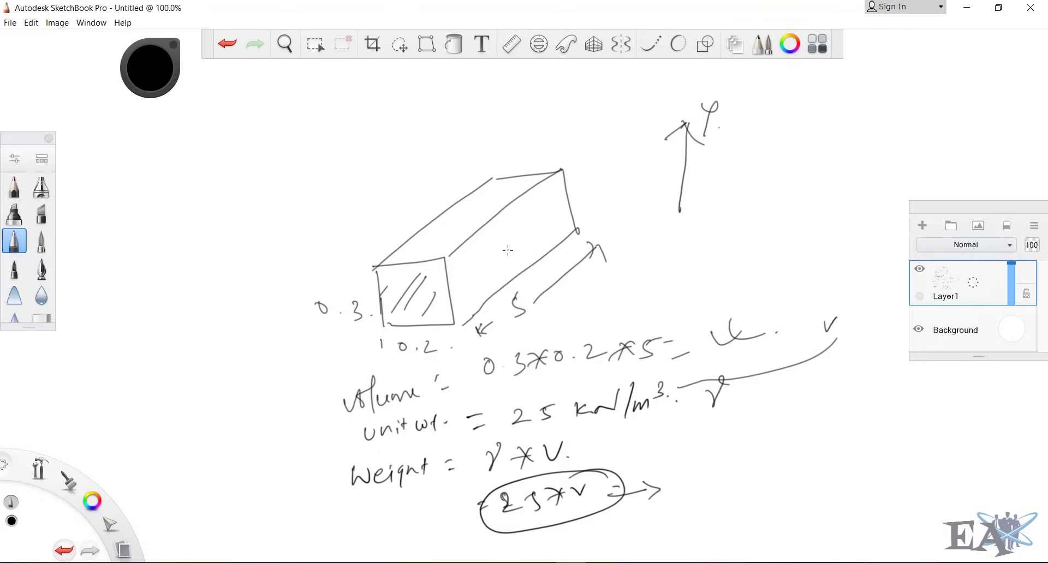
pyautogui.moveTo(512, 252)
pyautogui.mouseDown()
pyautogui.moveTo(529, 312)
pyautogui.moveTo(541, 310)
pyautogui.mouseUp()
pyautogui.click(547, 317)
pyautogui.moveTo(683, 212); pyautogui.dragTo(679, 272)
pyautogui.moveTo(686, 262)
pyautogui.mouseDown()
pyautogui.moveTo(674, 280)
pyautogui.moveTo(706, 267)
pyautogui.mouseUp()
pyautogui.moveTo(702, 253); pyautogui.dragTo(700, 283)
pyautogui.moveTo(747, 245); pyautogui.dragTo(740, 282)
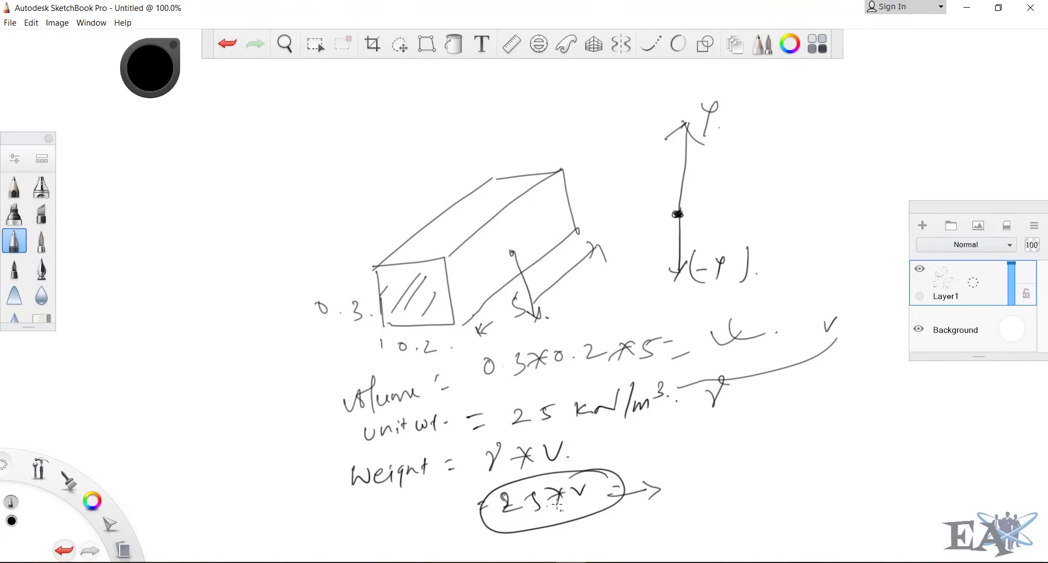
# - Extend the circled weight term with (-1) = -25 V
pyautogui.moveTo(698, 483)
pyautogui.mouseDown()
pyautogui.moveTo(719, 487)
pyautogui.moveTo(691, 493)
pyautogui.mouseUp()
pyautogui.moveTo(733, 468); pyautogui.dragTo(736, 489)
pyautogui.moveTo(765, 476); pyautogui.dragTo(777, 482)
pyautogui.moveTo(798, 477); pyautogui.dragTo(836, 482)
pyautogui.moveTo(849, 467)
pyautogui.mouseDown()
pyautogui.moveTo(846, 483)
pyautogui.moveTo(866, 463)
pyautogui.mouseUp()
pyautogui.moveTo(874, 464)
pyautogui.mouseDown()
pyautogui.moveTo(881, 480)
pyautogui.moveTo(890, 462)
pyautogui.mouseUp()
pyautogui.click(896, 479)
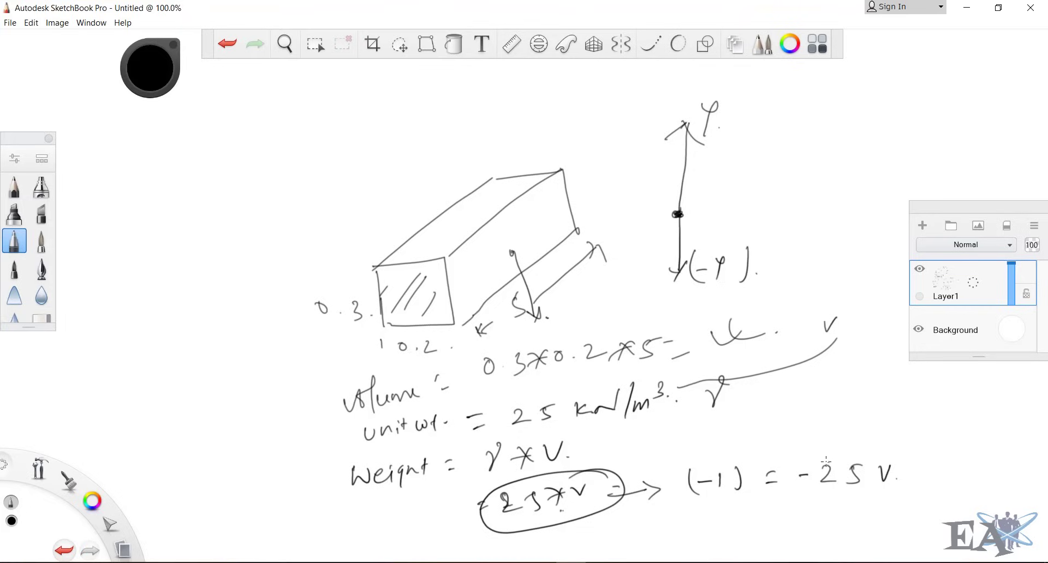
# - Draw a small downward arrow beside (-Y) and mark the (-1) factor in the weight expression
pyautogui.moveTo(803, 465); pyautogui.dragTo(802, 478)
pyautogui.moveTo(784, 230); pyautogui.dragTo(782, 268)
pyautogui.moveTo(696, 457)
pyautogui.mouseDown()
pyautogui.moveTo(724, 446)
pyautogui.moveTo(732, 459)
pyautogui.mouseUp()
pyautogui.click(740, 454)
pyautogui.moveTo(719, 470)
pyautogui.mouseDown()
pyautogui.moveTo(727, 488)
pyautogui.moveTo(720, 474)
pyautogui.mouseUp()
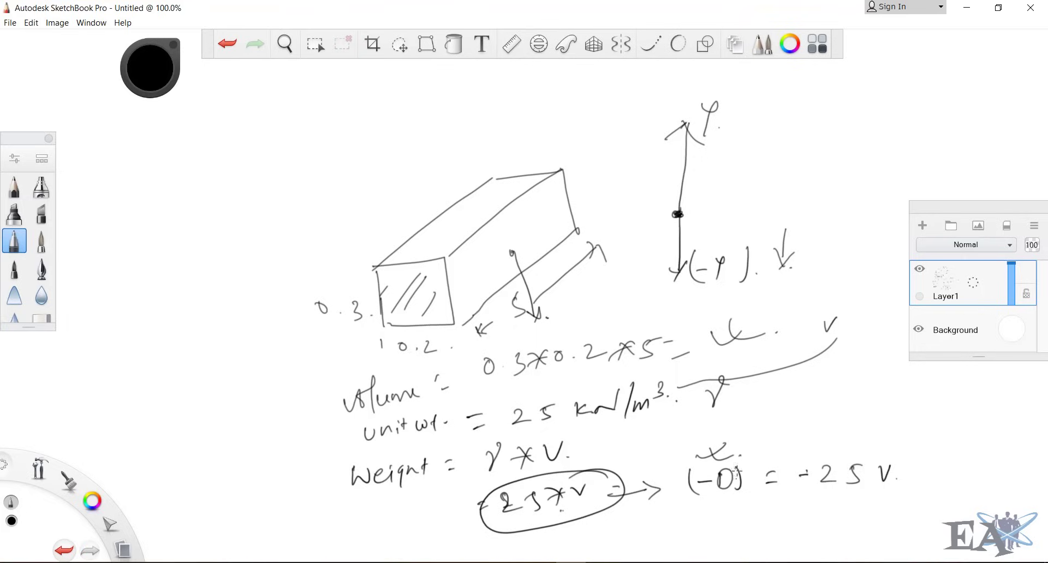
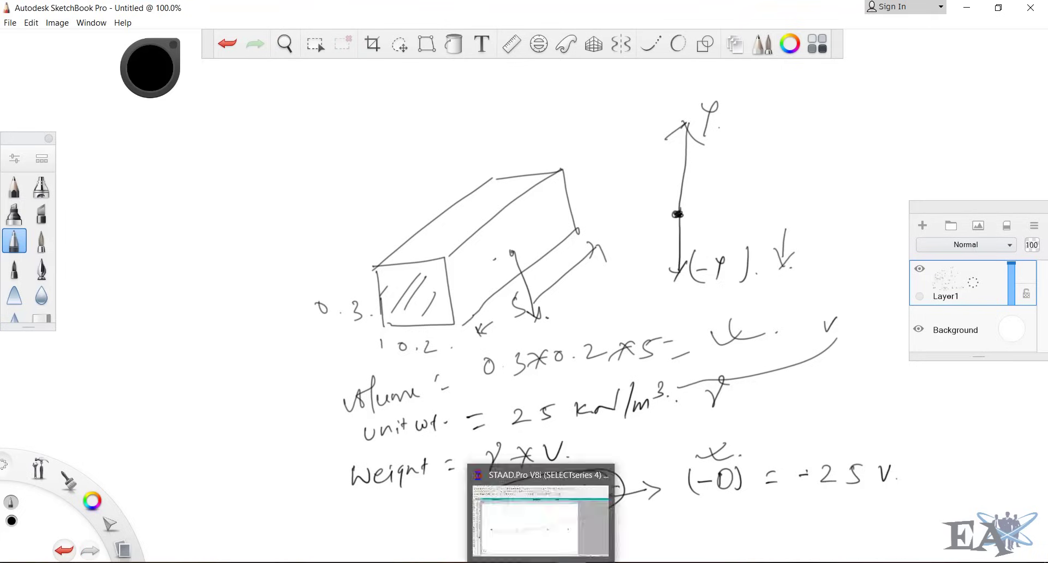
# - Switch to STAAD.Pro and save the modified beam structure
pyautogui.click(540, 562)
pyautogui.click(523, 317)
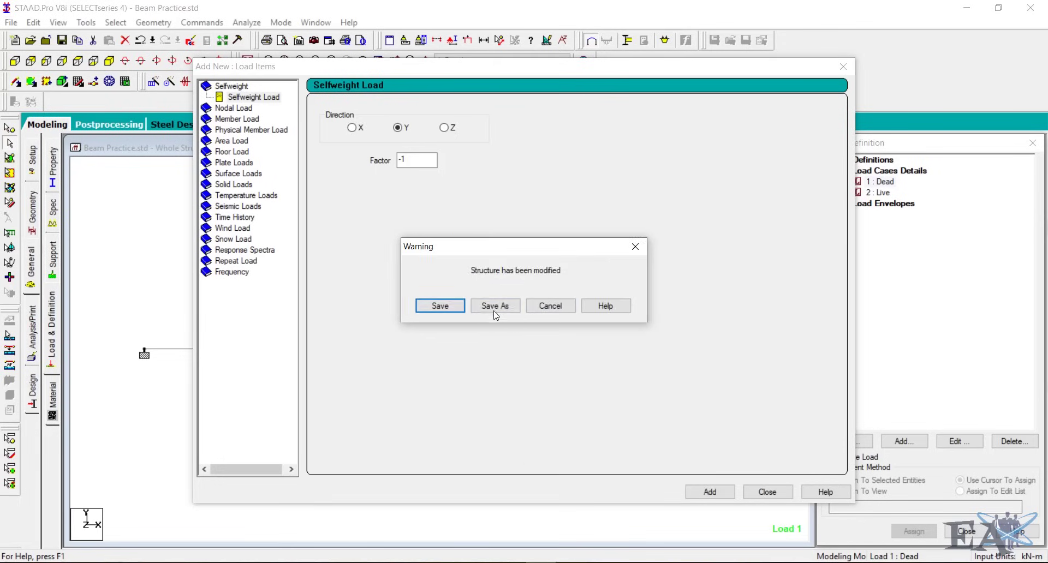
pyautogui.click(456, 311)
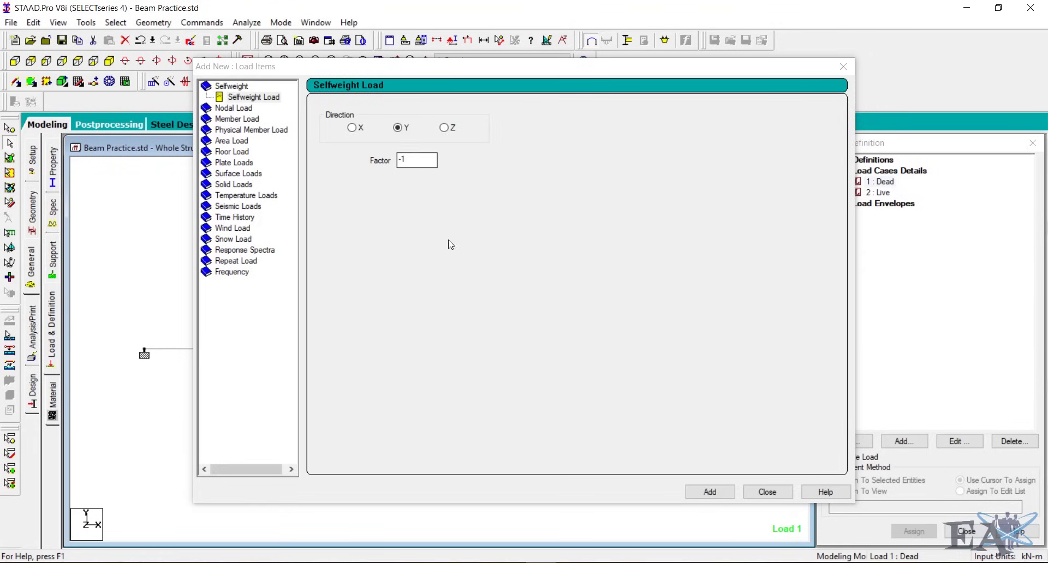
# - Add the selfweight load in Y with factor -1 to the Dead load case, and select it
pyautogui.click(705, 493)
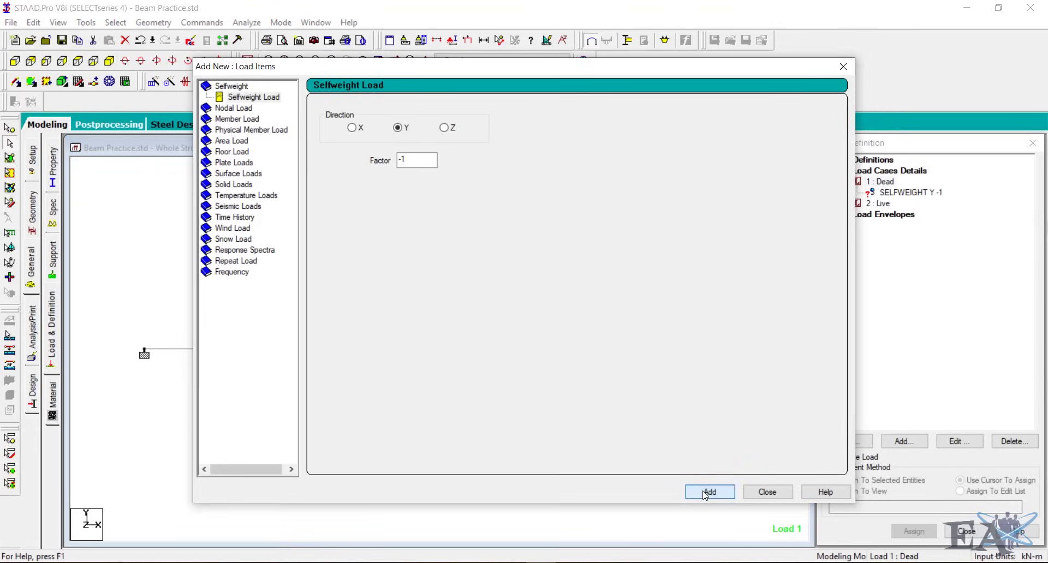
pyautogui.click(766, 491)
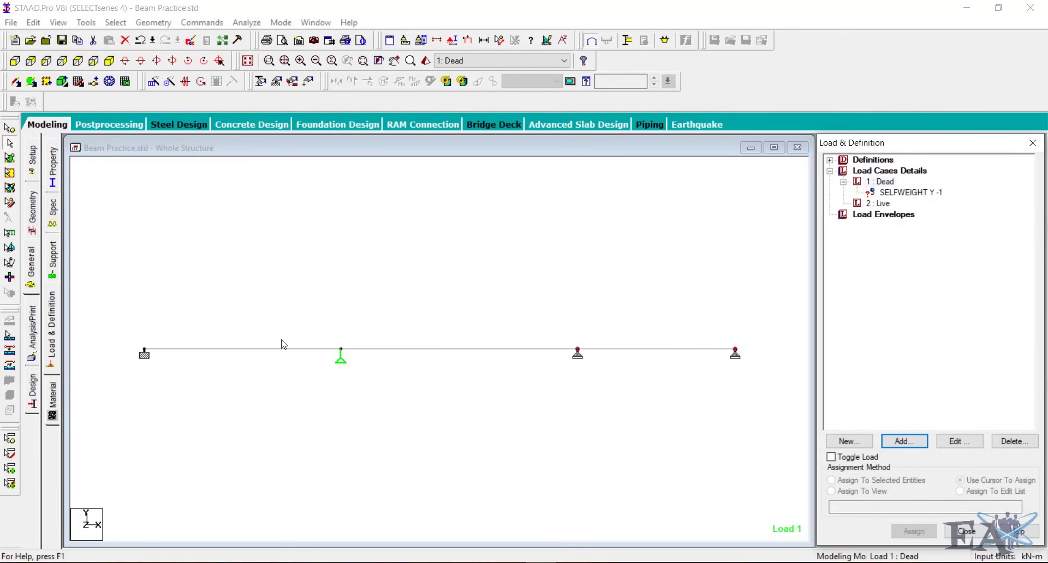
pyautogui.click(868, 195)
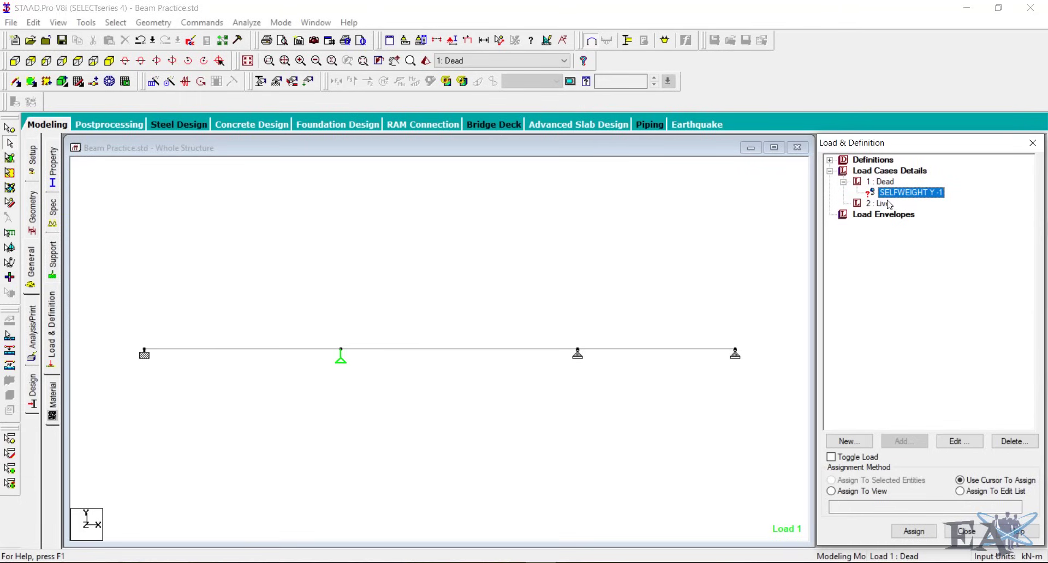
# - Start a concentrated member force for the Live load case with P set to 20 kN
pyautogui.click(885, 205)
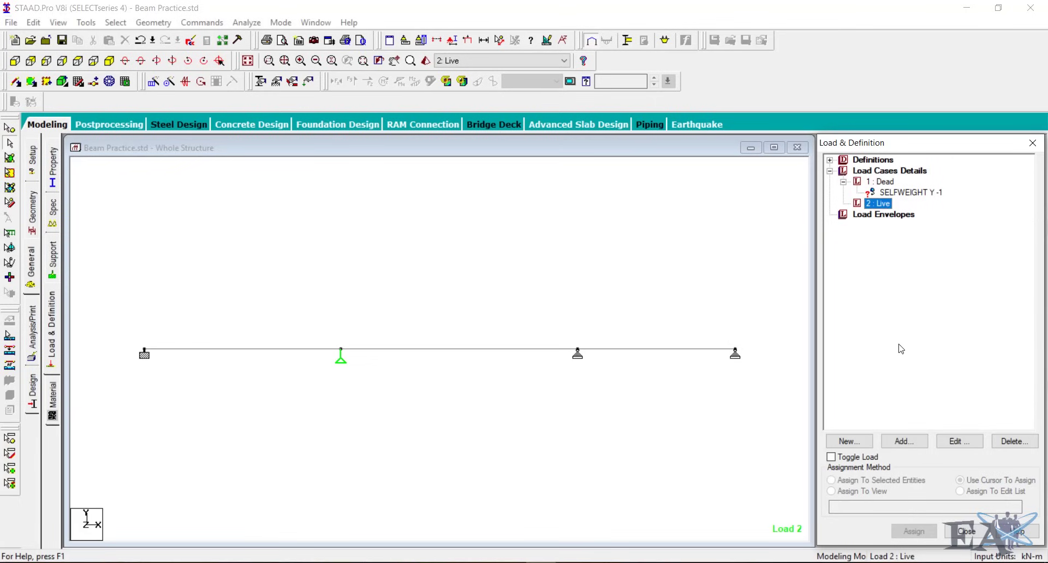
pyautogui.click(913, 444)
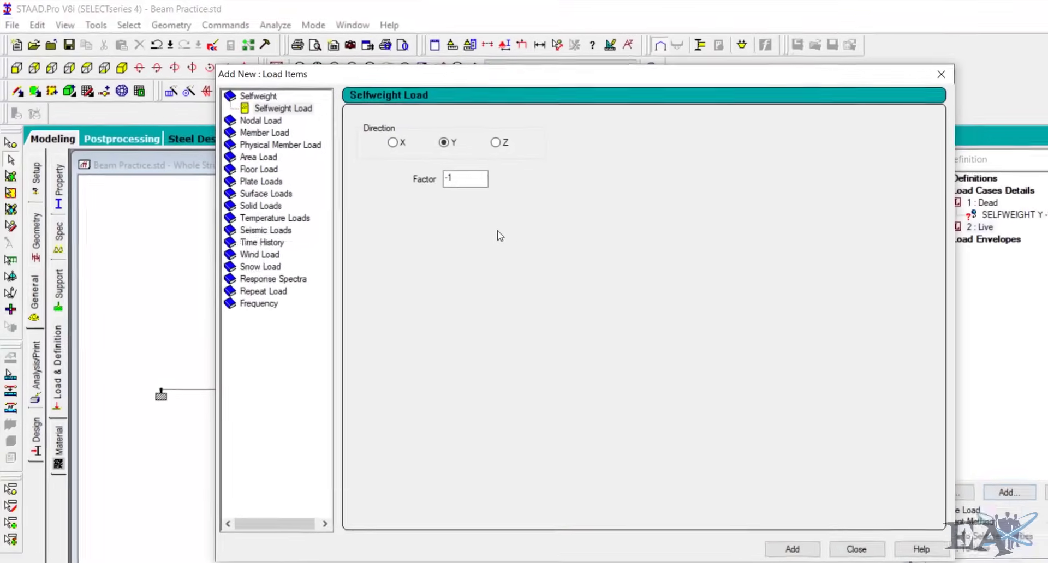
pyautogui.moveTo(364, 78); pyautogui.dragTo(509, 83)
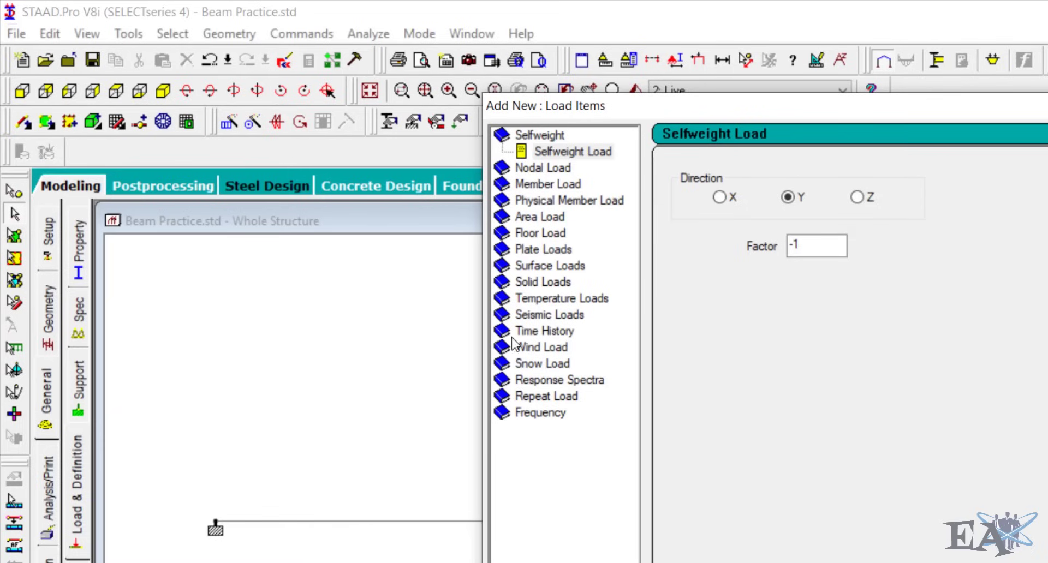
pyautogui.doubleClick(545, 185)
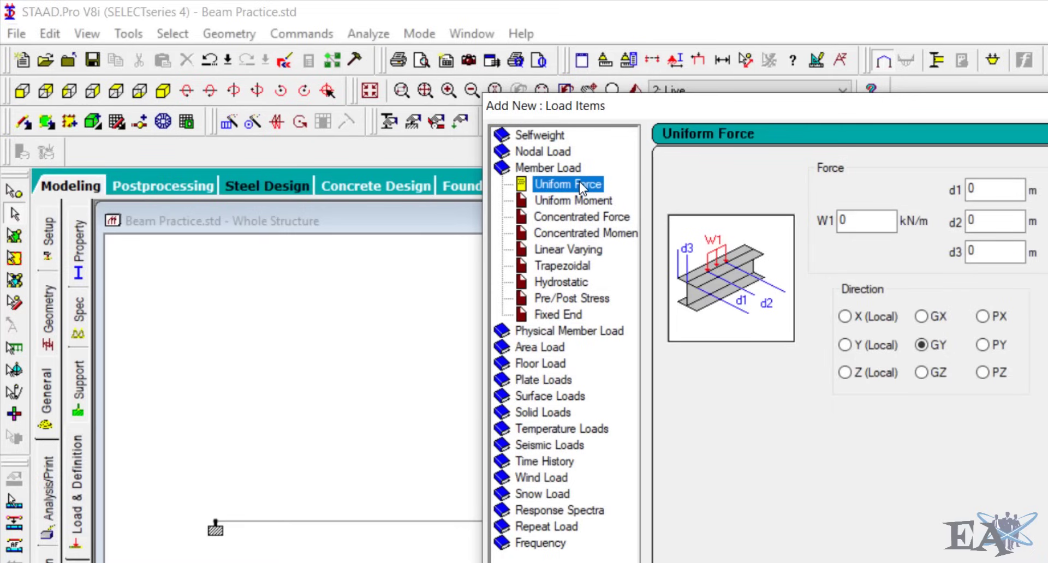
pyautogui.click(578, 216)
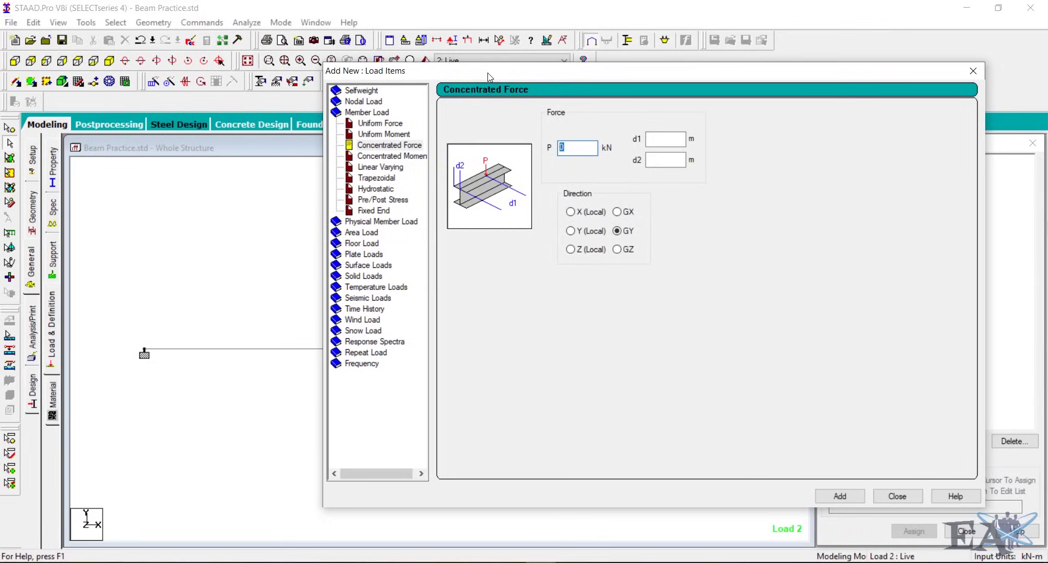
pyautogui.moveTo(487, 77); pyautogui.dragTo(570, 85)
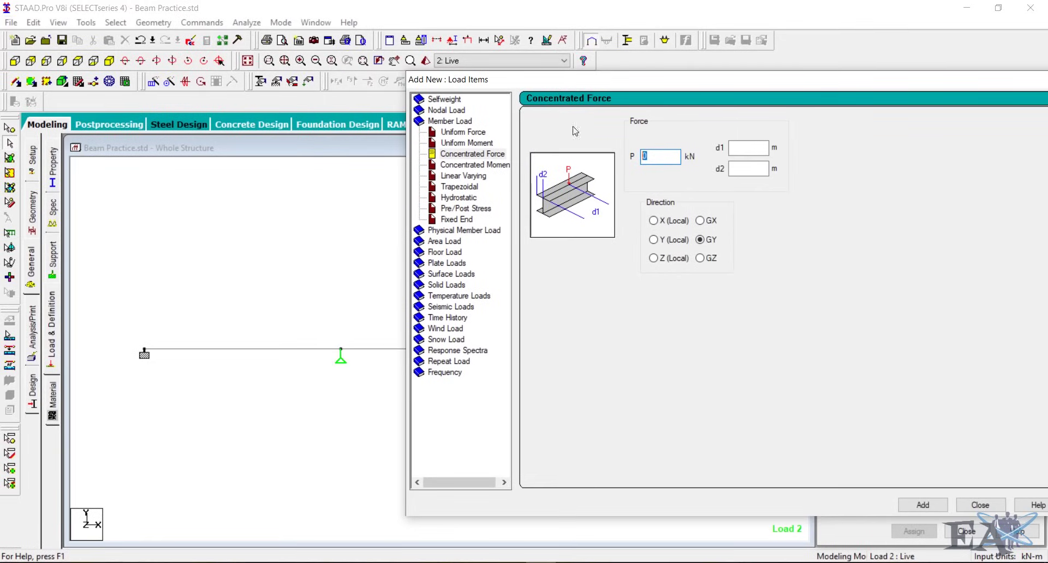
pyautogui.write('20')
# - Switch to SketchBook Pro, erase the whole drawing and clear the selection
pyautogui.click(480, 562)
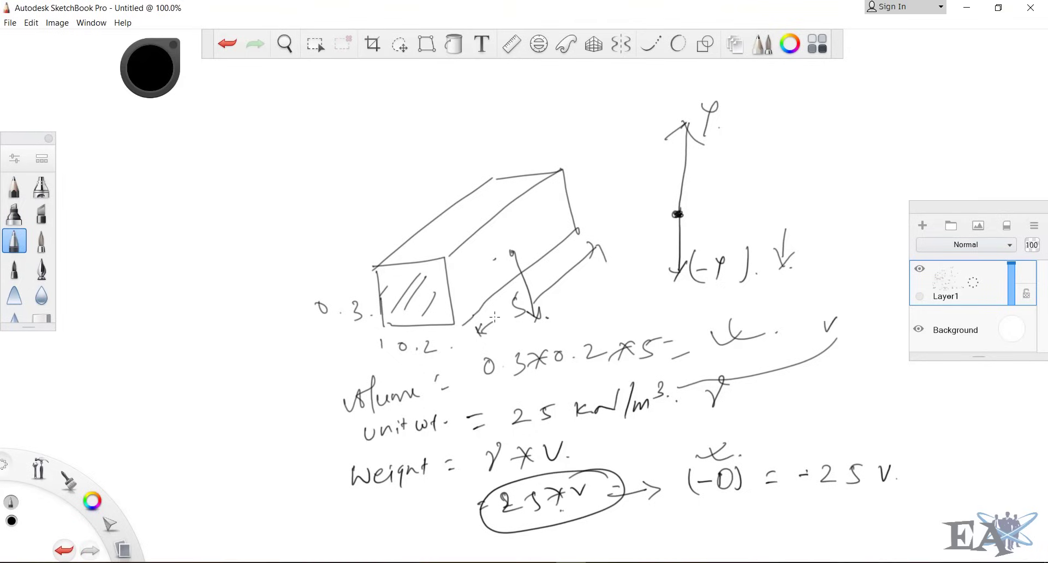
pyautogui.hotkey('ctrl', 'a')
pyautogui.press('Delete')
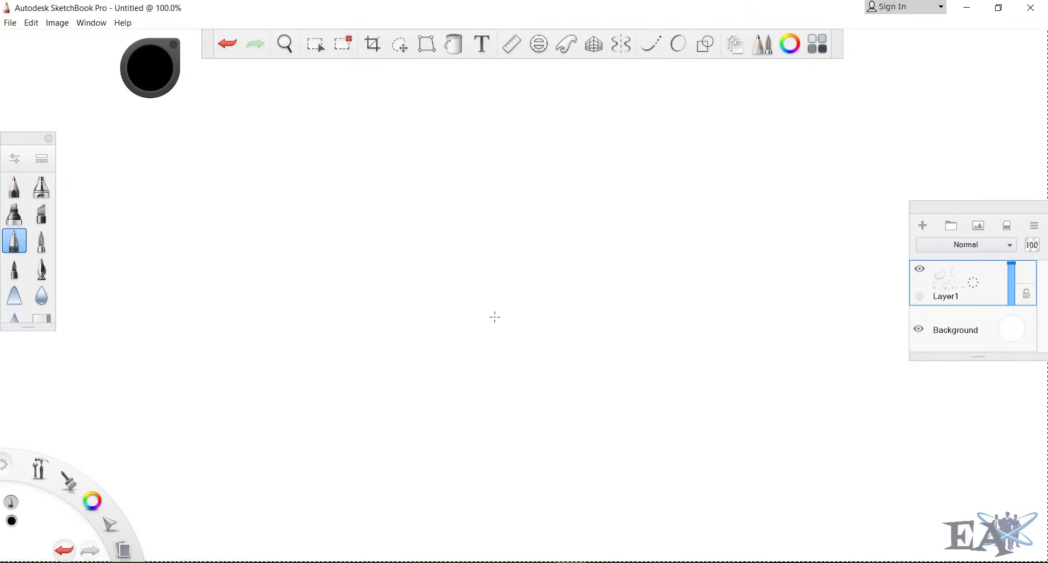
pyautogui.hotkey('ctrl', 'd')
# - Sketch a long rectangular beam in three dimensions in the middle of the canvas
pyautogui.moveTo(361, 256); pyautogui.dragTo(547, 262)
pyautogui.hotkey('ctrl', 'z')
pyautogui.moveTo(355, 279); pyautogui.dragTo(578, 276)
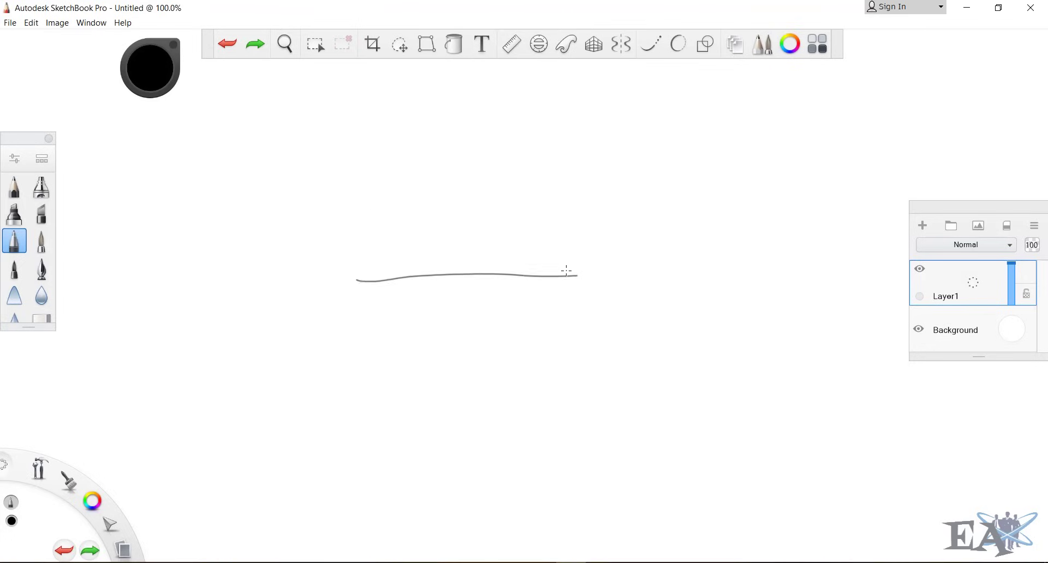
pyautogui.moveTo(357, 280)
pyautogui.mouseDown()
pyautogui.moveTo(362, 322)
pyautogui.moveTo(570, 312)
pyautogui.mouseUp()
pyautogui.moveTo(584, 271); pyautogui.dragTo(576, 310)
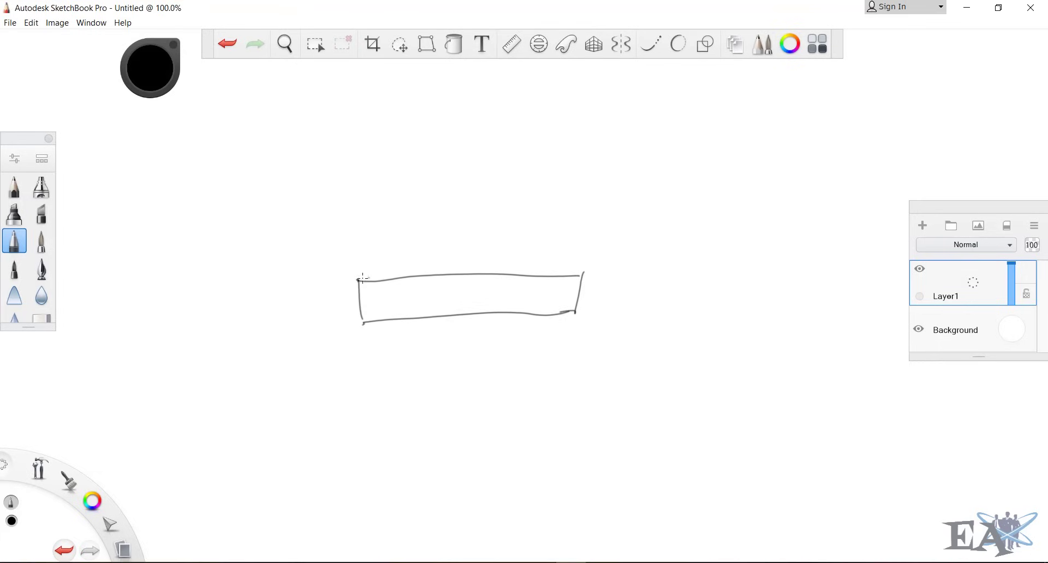
pyautogui.moveTo(358, 280)
pyautogui.mouseDown()
pyautogui.moveTo(381, 263)
pyautogui.moveTo(557, 247)
pyautogui.moveTo(600, 307)
pyautogui.moveTo(576, 314)
pyautogui.mouseUp()
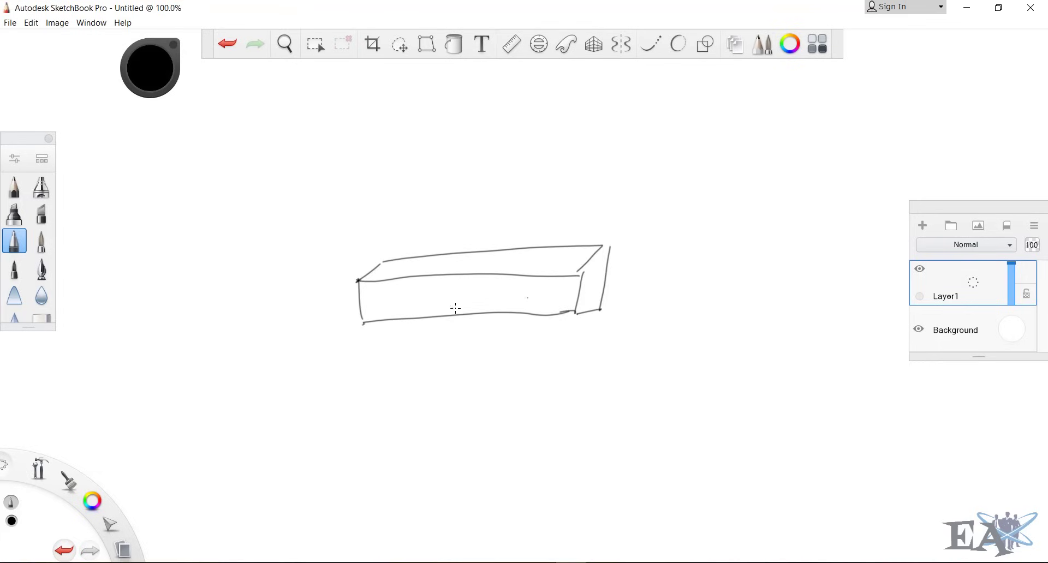
# - Mark both lower front ends of the sketched beam with dots and place a cross below each
pyautogui.click(362, 326)
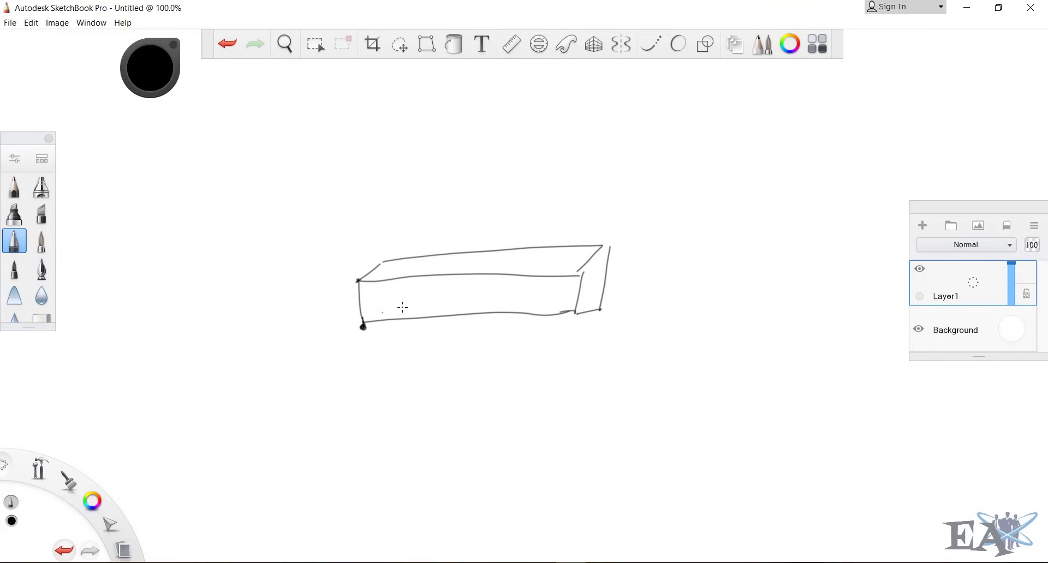
pyautogui.click(575, 314)
pyautogui.moveTo(354, 343); pyautogui.dragTo(373, 344)
pyautogui.moveTo(588, 337)
pyautogui.mouseDown()
pyautogui.moveTo(577, 329)
pyautogui.moveTo(570, 344)
pyautogui.mouseUp()
# - Draw a length dimension arrow below the beam, cross its midpoint and label the first half (d1)
pyautogui.moveTo(361, 369); pyautogui.dragTo(364, 385)
pyautogui.moveTo(360, 281); pyautogui.dragTo(361, 299)
pyautogui.moveTo(369, 373)
pyautogui.mouseDown()
pyautogui.moveTo(358, 384)
pyautogui.moveTo(374, 388)
pyautogui.moveTo(559, 365)
pyautogui.moveTo(554, 377)
pyautogui.mouseUp()
pyautogui.moveTo(463, 367); pyautogui.dragTo(454, 385)
pyautogui.moveTo(456, 369)
pyautogui.mouseDown()
pyautogui.moveTo(470, 378)
pyautogui.moveTo(405, 382)
pyautogui.moveTo(433, 375)
pyautogui.mouseUp()
pyautogui.click(442, 370)
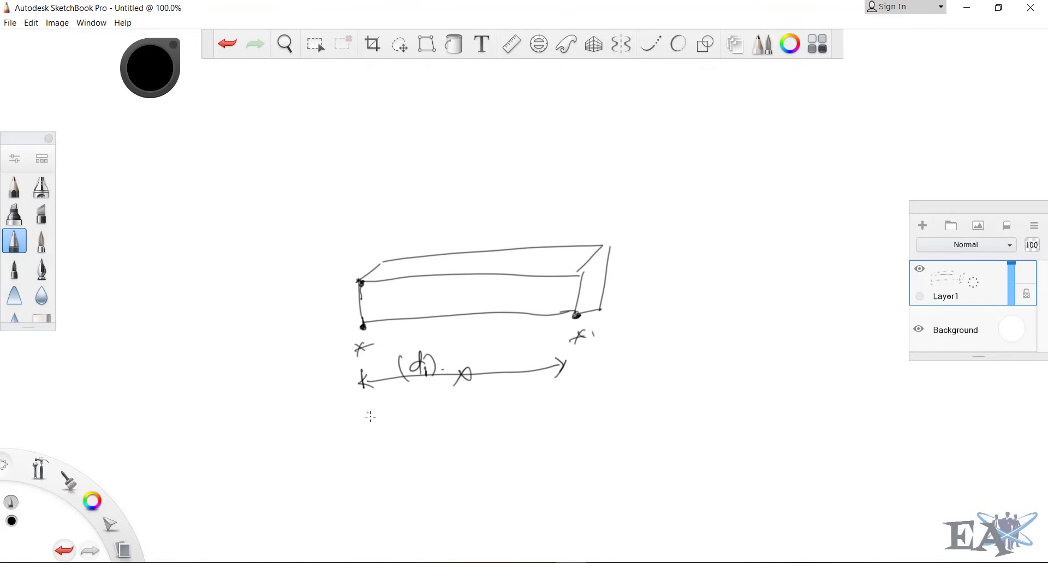
# - Write (2.5 m) below the dimension arrow, link d1 to it with an arrow and thicken the beam's front end edge
pyautogui.moveTo(363, 421)
pyautogui.mouseDown()
pyautogui.moveTo(379, 439)
pyautogui.moveTo(403, 437)
pyautogui.mouseUp()
pyautogui.click(392, 435)
pyautogui.moveTo(408, 421)
pyautogui.mouseDown()
pyautogui.moveTo(420, 415)
pyautogui.moveTo(364, 453)
pyautogui.mouseUp()
pyautogui.moveTo(428, 409); pyautogui.dragTo(436, 440)
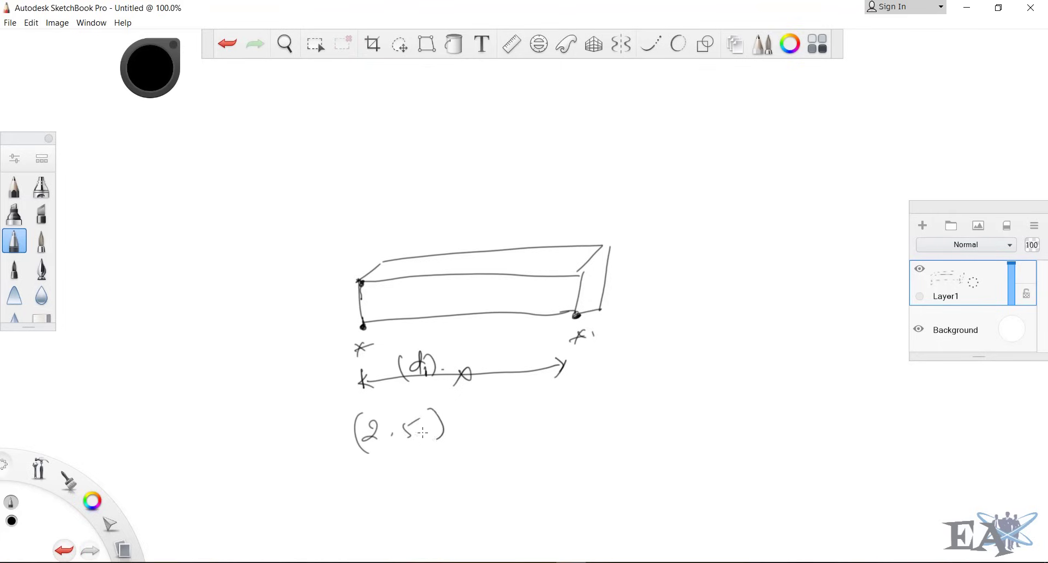
pyautogui.moveTo(358, 283); pyautogui.dragTo(365, 341)
pyautogui.moveTo(426, 380)
pyautogui.mouseDown()
pyautogui.moveTo(388, 415)
pyautogui.moveTo(439, 433)
pyautogui.mouseUp()
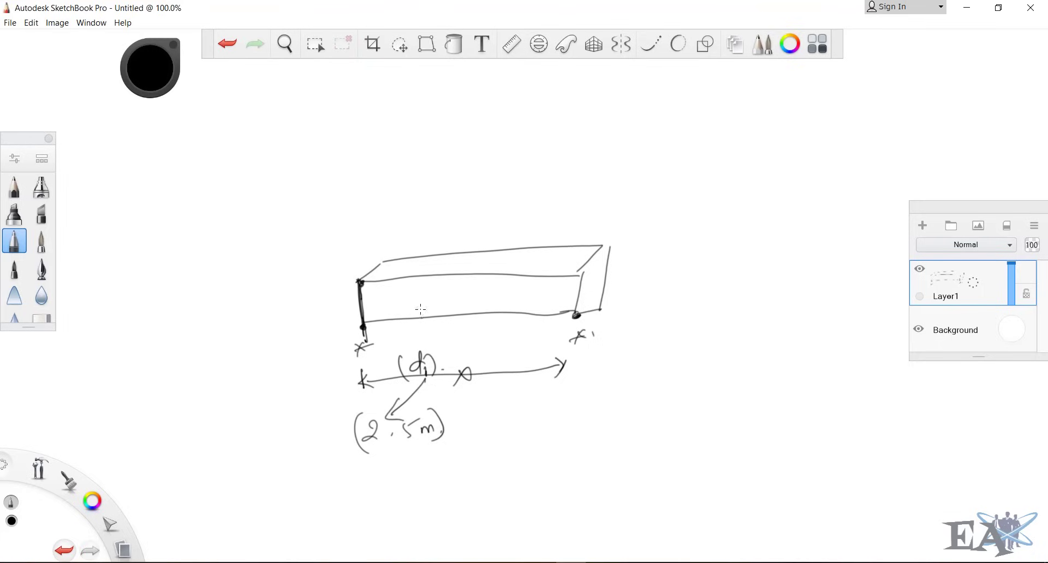
# - Dot the centreline of the beam's top face, and draw a leader from its midpoint labelled d2 = 0
pyautogui.click(394, 269)
pyautogui.click(419, 271)
pyautogui.click(427, 271)
pyautogui.moveTo(449, 269); pyautogui.dragTo(455, 268)
pyautogui.click(478, 267)
pyautogui.click(539, 264)
pyautogui.click(588, 264)
pyautogui.moveTo(588, 266)
pyautogui.mouseDown()
pyautogui.moveTo(604, 252)
pyautogui.moveTo(597, 266)
pyautogui.mouseUp()
pyautogui.moveTo(467, 265); pyautogui.dragTo(524, 237)
pyautogui.moveTo(534, 232); pyautogui.dragTo(560, 219)
pyautogui.moveTo(540, 220); pyautogui.dragTo(546, 219)
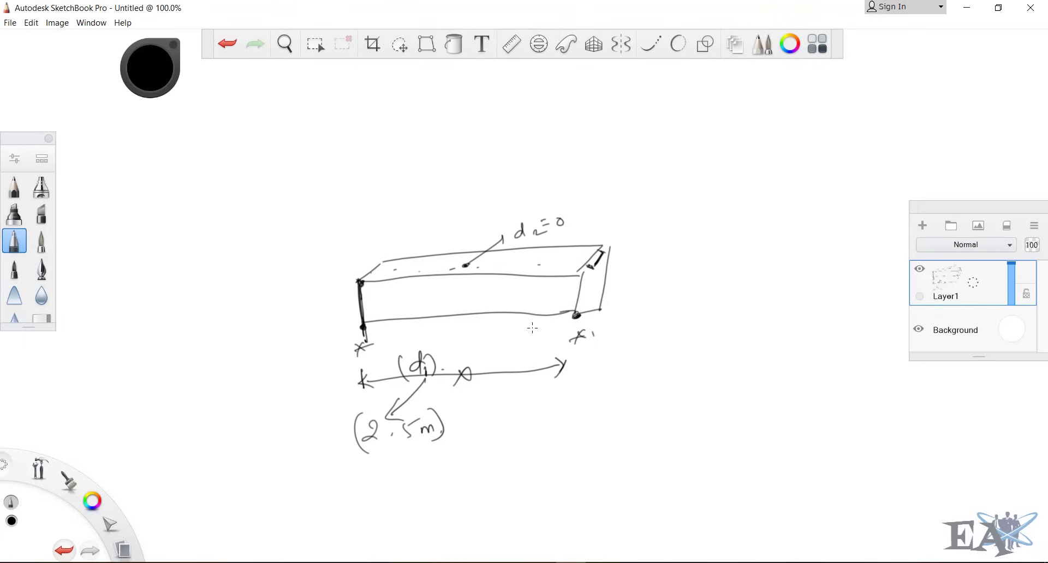
# - Switch to STAAD.Pro and add the concentrated Live force with P = -20 kN and d1 = 2.5 m in the GY direction
pyautogui.moveTo(540, 562)
pyautogui.click(538, 521)
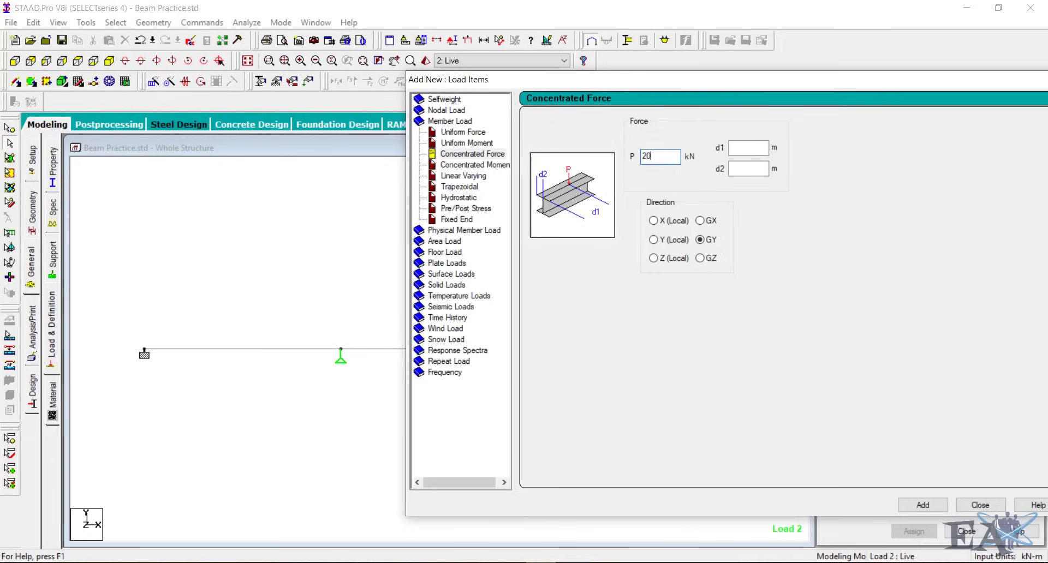
pyautogui.click(746, 147)
pyautogui.write('2.5')
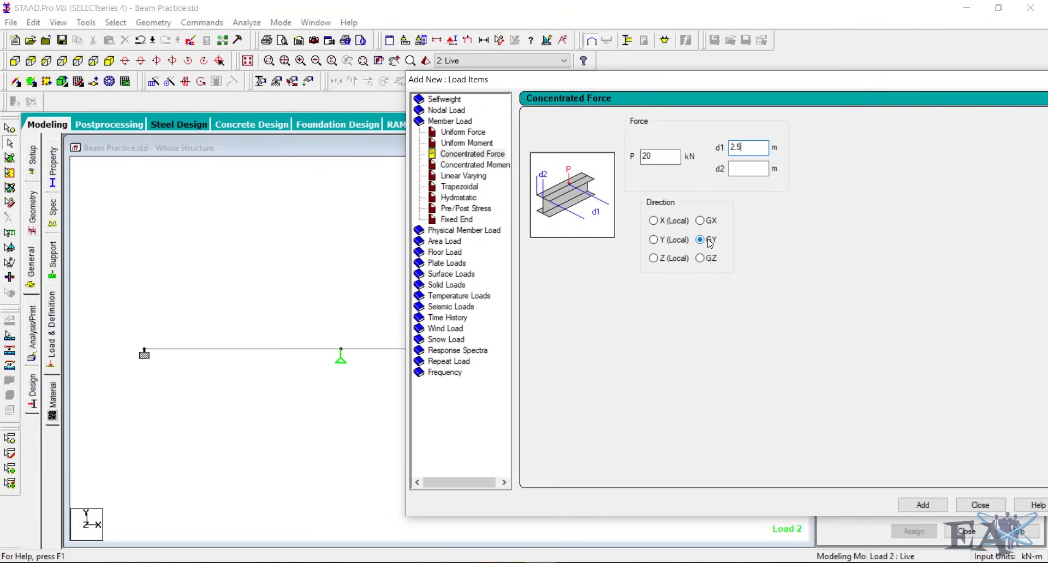
pyautogui.click(645, 157)
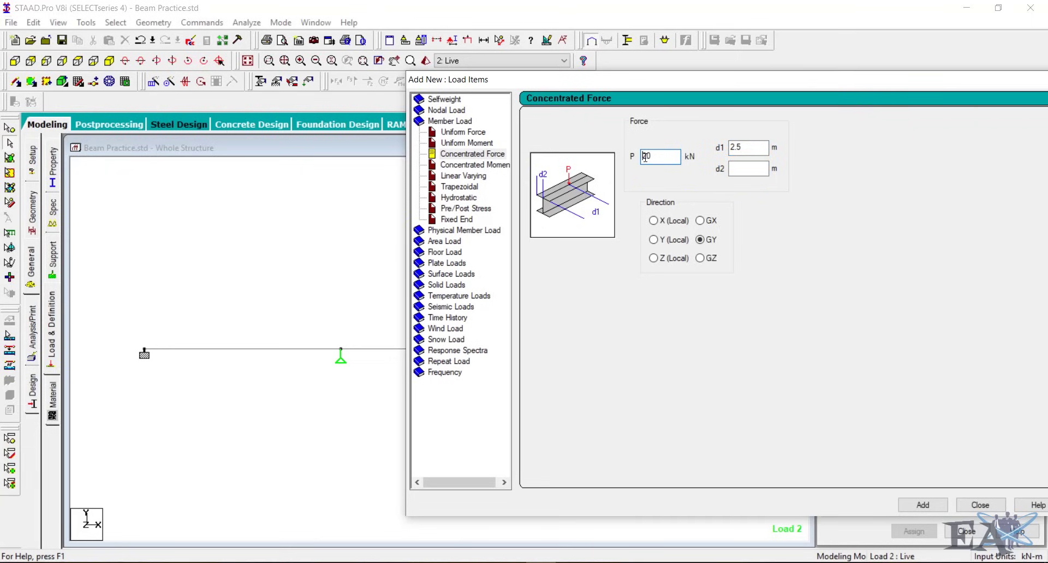
pyautogui.write('-')
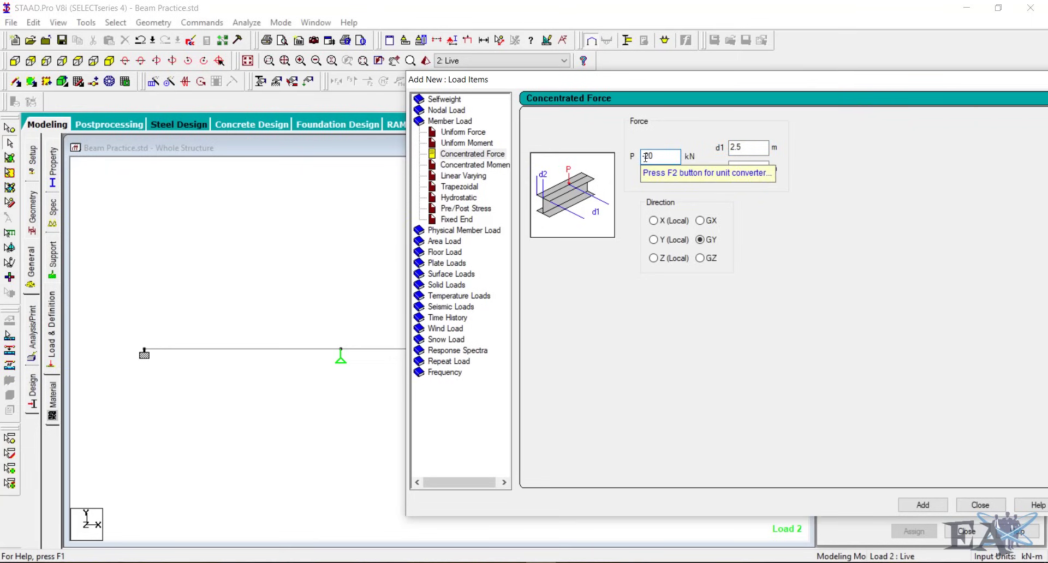
pyautogui.click(931, 506)
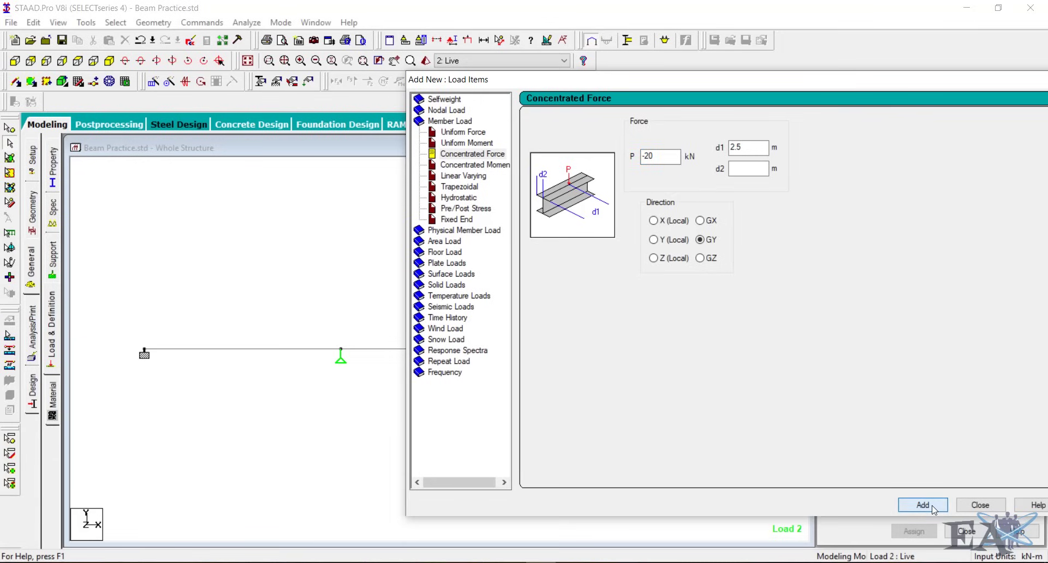
# - Choose a uniform member force for the Live load case and set its intensity W1 to -10 kN/m
pyautogui.moveTo(774, 81); pyautogui.dragTo(381, 68)
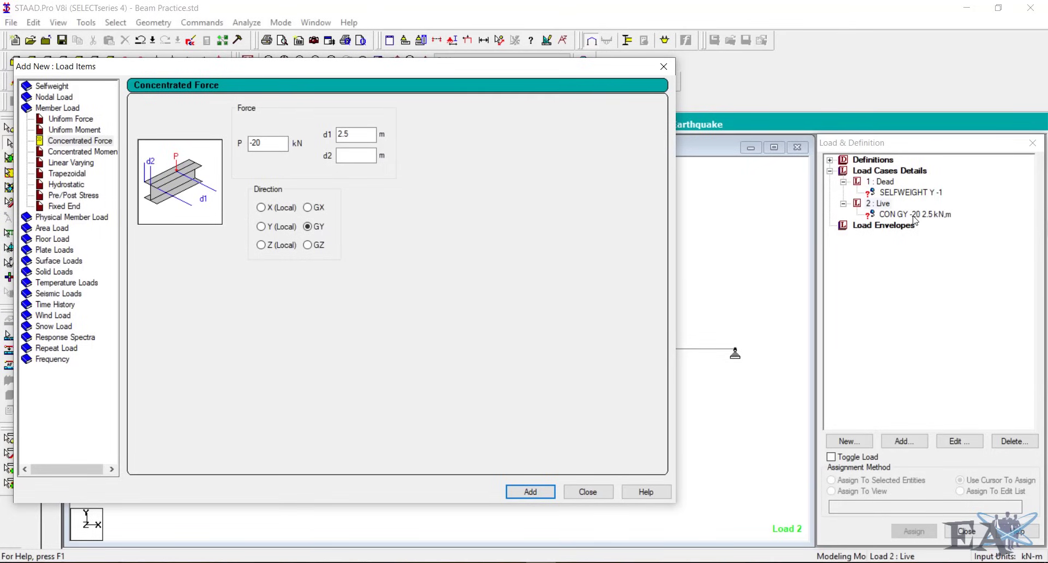
pyautogui.click(940, 221)
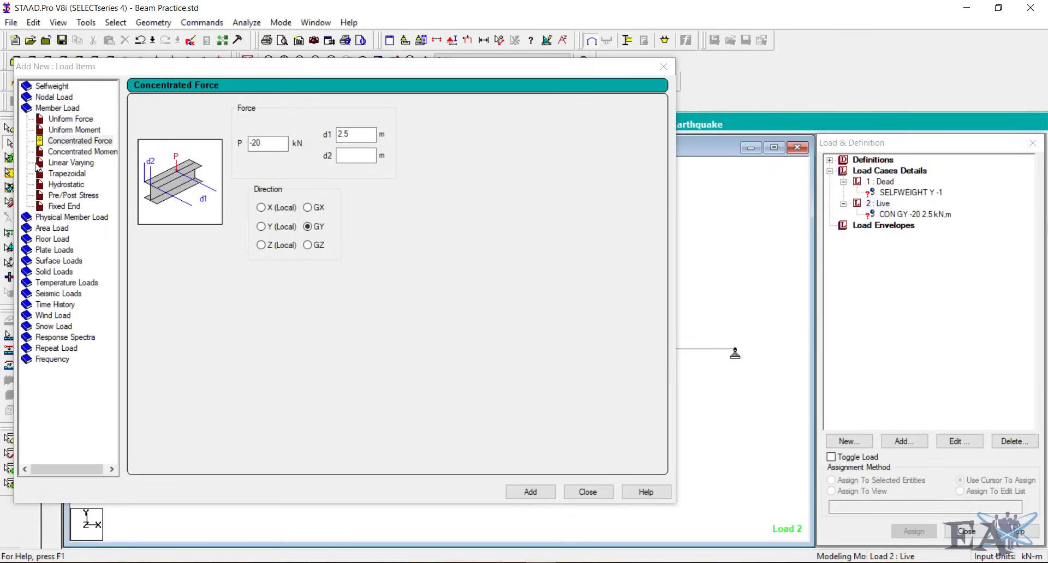
pyautogui.click(71, 119)
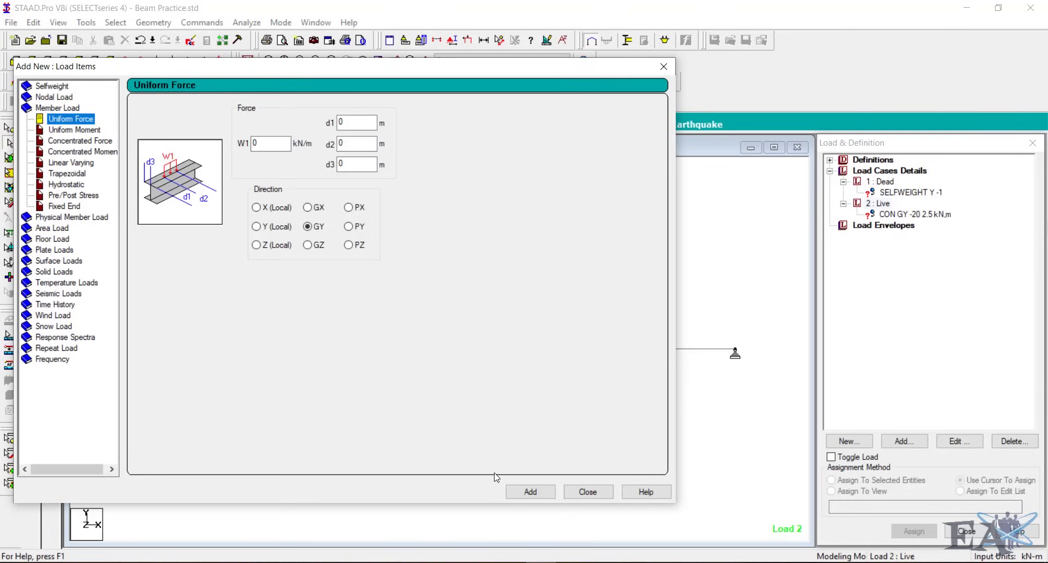
pyautogui.doubleClick(269, 144)
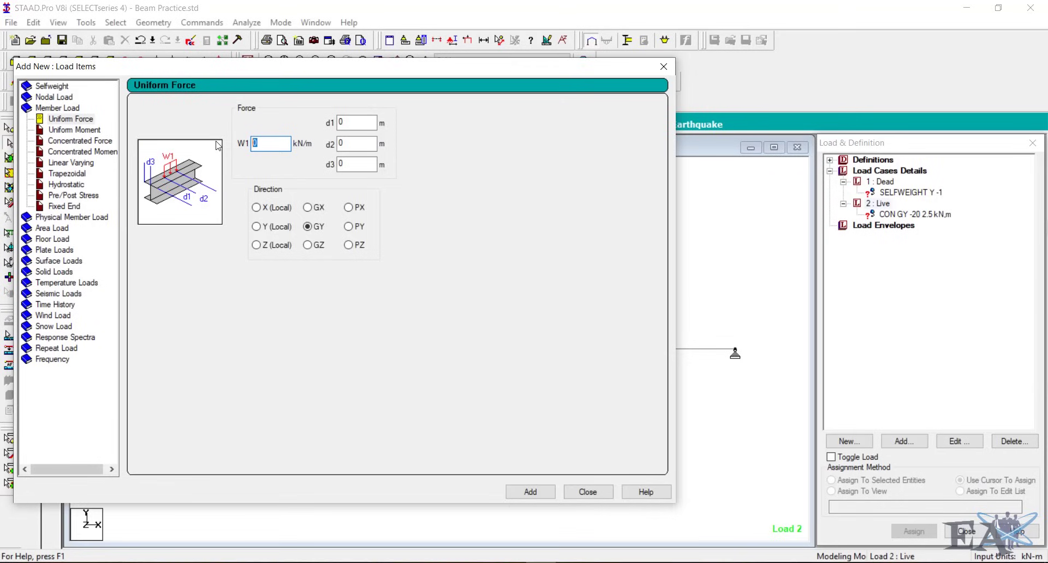
pyautogui.write('-10')
# - Switch to SketchBook and pencil a 1 m dimension arrow below the beam, starting at its front end
pyautogui.click(539, 502)
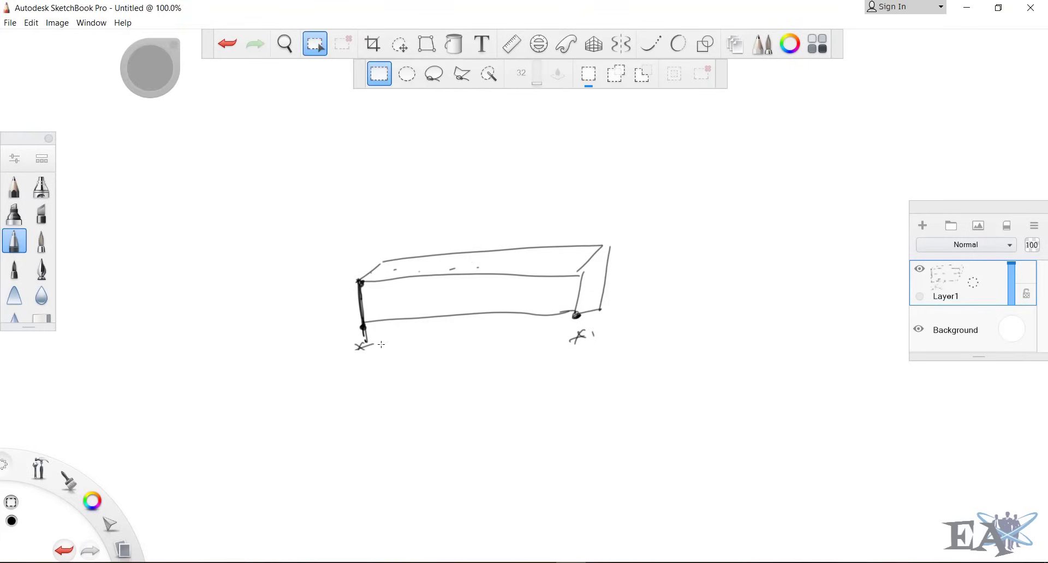
pyautogui.click(14, 240)
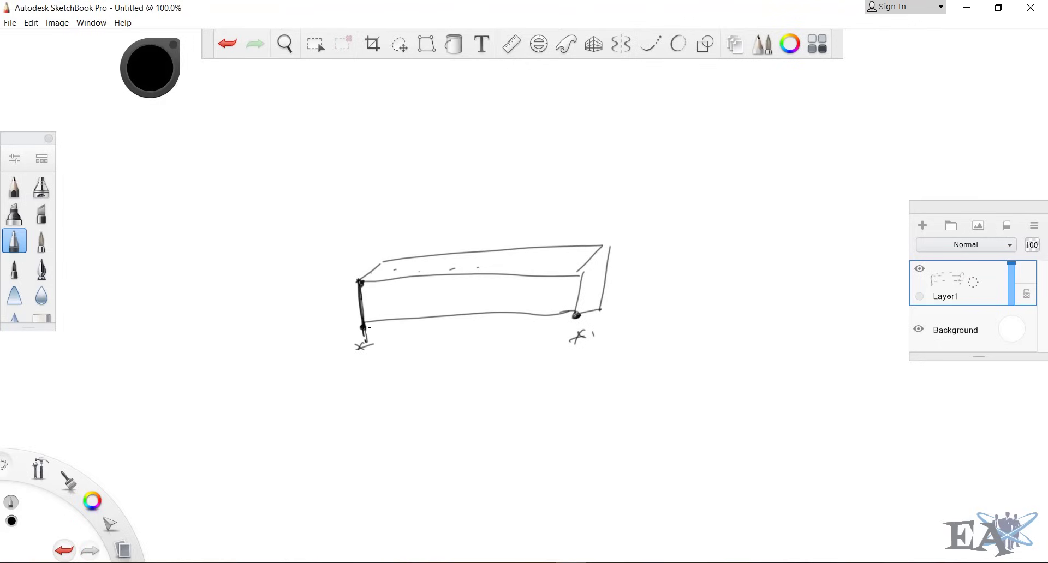
pyautogui.moveTo(369, 351)
pyautogui.mouseDown()
pyautogui.moveTo(368, 328)
pyautogui.moveTo(371, 374)
pyautogui.moveTo(398, 365)
pyautogui.moveTo(389, 394)
pyautogui.moveTo(402, 393)
pyautogui.mouseUp()
pyautogui.click(405, 392)
# - Draw a scalloped partial uniform load along the middle of the beam's top face, with a tick at each end
pyautogui.moveTo(429, 271)
pyautogui.mouseDown()
pyautogui.moveTo(418, 275)
pyautogui.moveTo(480, 271)
pyautogui.mouseUp()
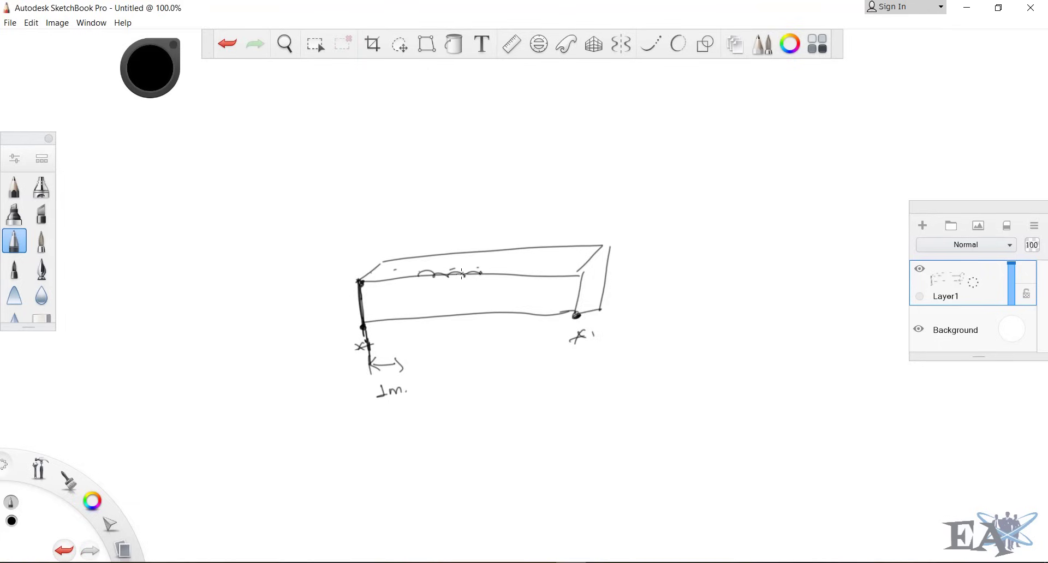
pyautogui.hotkey('ctrl', 'z')
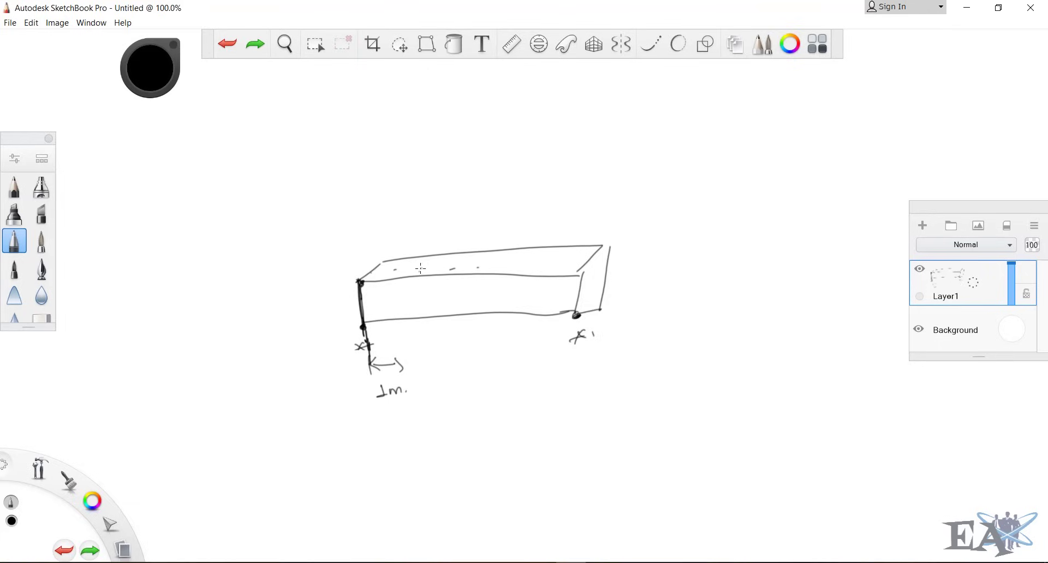
pyautogui.moveTo(420, 268); pyautogui.dragTo(503, 266)
pyautogui.moveTo(425, 279); pyautogui.dragTo(425, 268)
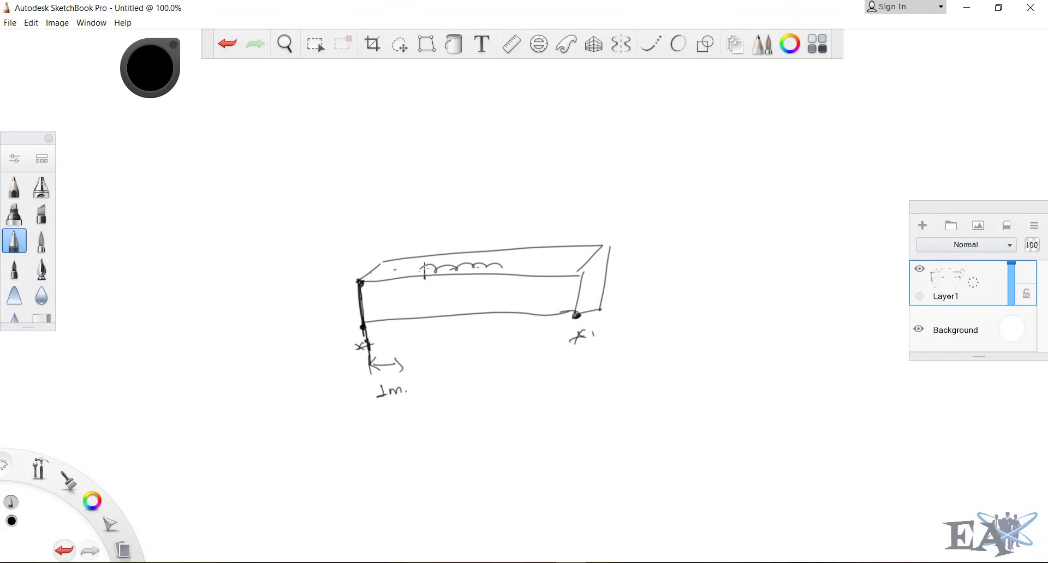
pyautogui.moveTo(503, 278); pyautogui.dragTo(503, 268)
# - Draw a second dimension arrow next to the 1 m one, labelled 2 m
pyautogui.moveTo(409, 352)
pyautogui.mouseDown()
pyautogui.moveTo(410, 370)
pyautogui.moveTo(440, 361)
pyautogui.mouseUp()
pyautogui.moveTo(447, 357); pyautogui.dragTo(480, 361)
pyautogui.moveTo(480, 361); pyautogui.dragTo(501, 363)
pyautogui.moveTo(509, 351); pyautogui.dragTo(511, 366)
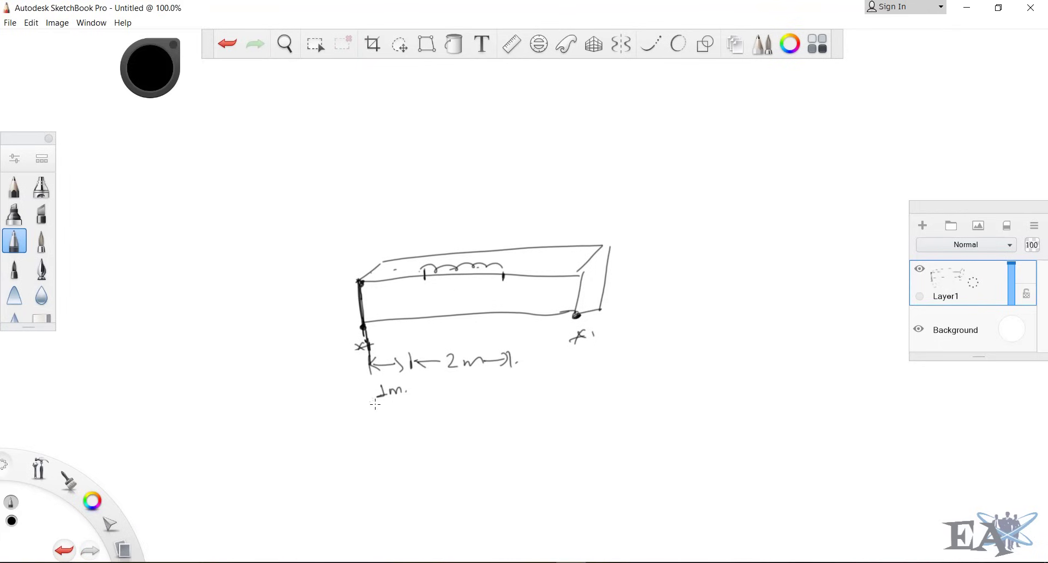
# - Label the 1 m dimension d1 and the 2 m dimension d2, each linked with an arrow
pyautogui.moveTo(395, 404)
pyautogui.mouseDown()
pyautogui.moveTo(380, 431)
pyautogui.moveTo(402, 414)
pyautogui.mouseUp()
pyautogui.moveTo(365, 448); pyautogui.dragTo(379, 464)
pyautogui.moveTo(480, 385)
pyautogui.mouseDown()
pyautogui.moveTo(501, 418)
pyautogui.moveTo(488, 398)
pyautogui.moveTo(527, 422)
pyautogui.mouseUp()
pyautogui.moveTo(525, 401)
pyautogui.mouseDown()
pyautogui.moveTo(528, 426)
pyautogui.moveTo(548, 424)
pyautogui.mouseUp()
pyautogui.click(559, 421)
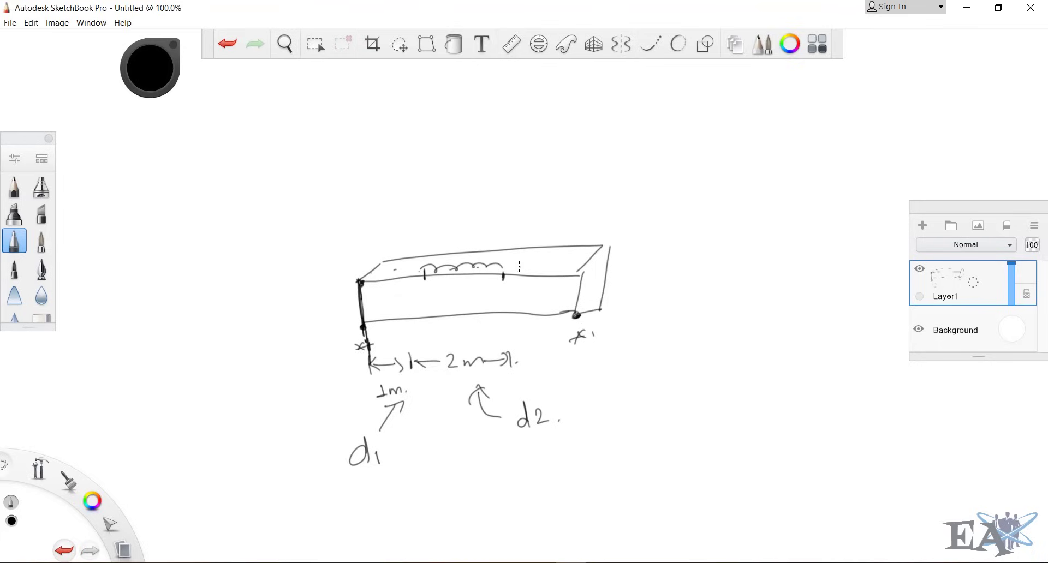
# - Extend the load scallops over the beam's full length and label the lateral offset at its far end d3
pyautogui.moveTo(418, 235); pyautogui.dragTo(401, 268)
pyautogui.moveTo(568, 266)
pyautogui.mouseDown()
pyautogui.moveTo(649, 278)
pyautogui.moveTo(648, 258)
pyautogui.moveTo(633, 275)
pyautogui.moveTo(666, 281)
pyautogui.mouseUp()
pyautogui.click(684, 273)
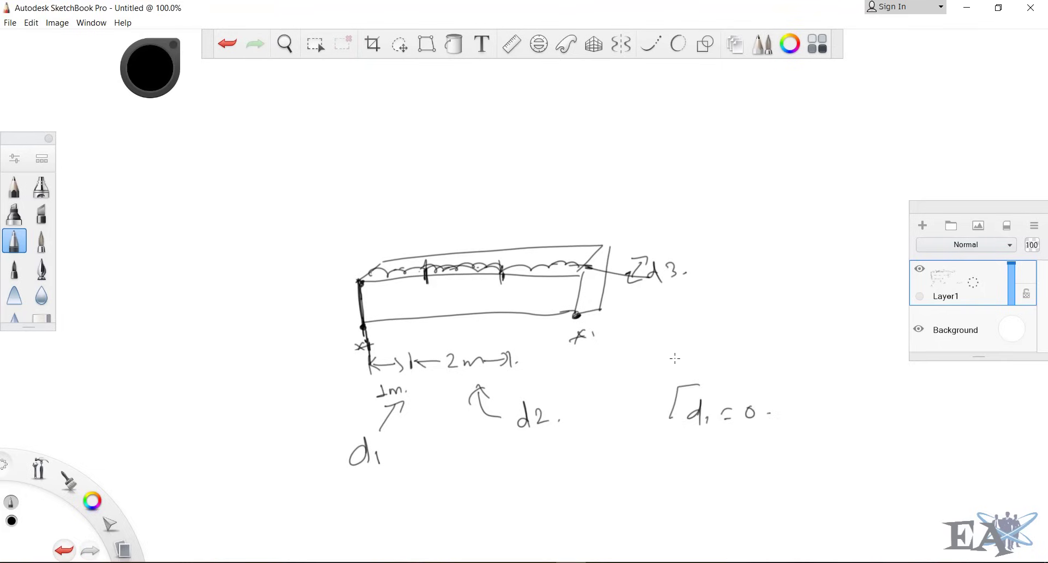
# - Undo the stray bracket and complete the handwritten list d1 = 0, d2 = 0, d3 = 0 beside the sketch
pyautogui.hotkey('ctrl', 'z')
pyautogui.moveTo(699, 443); pyautogui.dragTo(701, 461)
pyautogui.moveTo(708, 454)
pyautogui.mouseDown()
pyautogui.moveTo(718, 463)
pyautogui.moveTo(744, 446)
pyautogui.mouseUp()
pyautogui.moveTo(730, 464); pyautogui.dragTo(761, 450)
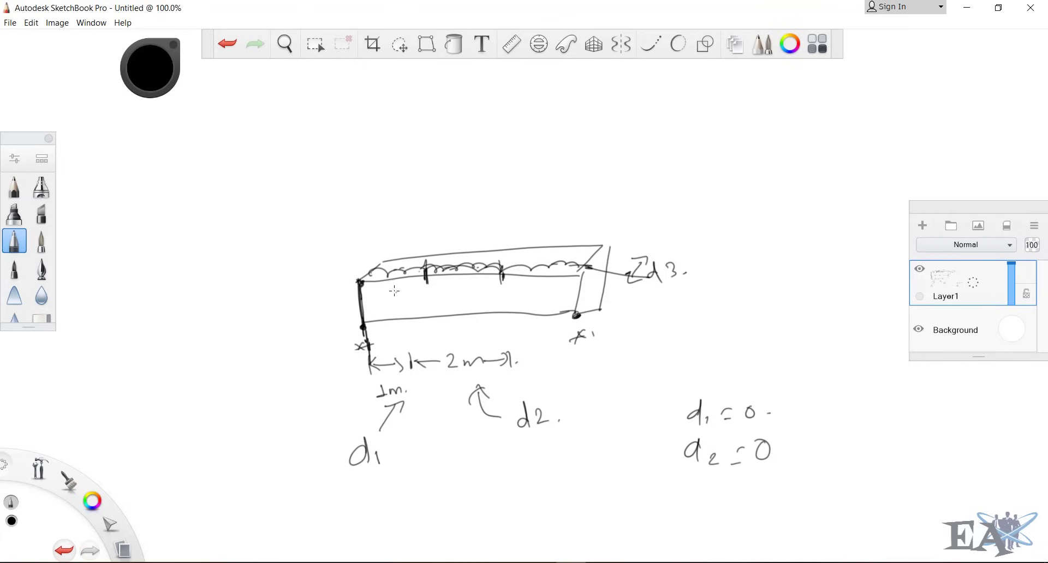
pyautogui.moveTo(712, 481); pyautogui.dragTo(713, 500)
pyautogui.moveTo(727, 489)
pyautogui.mouseDown()
pyautogui.moveTo(731, 506)
pyautogui.moveTo(762, 485)
pyautogui.mouseUp()
pyautogui.moveTo(756, 497); pyautogui.dragTo(764, 494)
pyautogui.moveTo(782, 484)
pyautogui.mouseDown()
pyautogui.moveTo(775, 492)
pyautogui.moveTo(785, 485)
pyautogui.mouseUp()
pyautogui.click(798, 495)
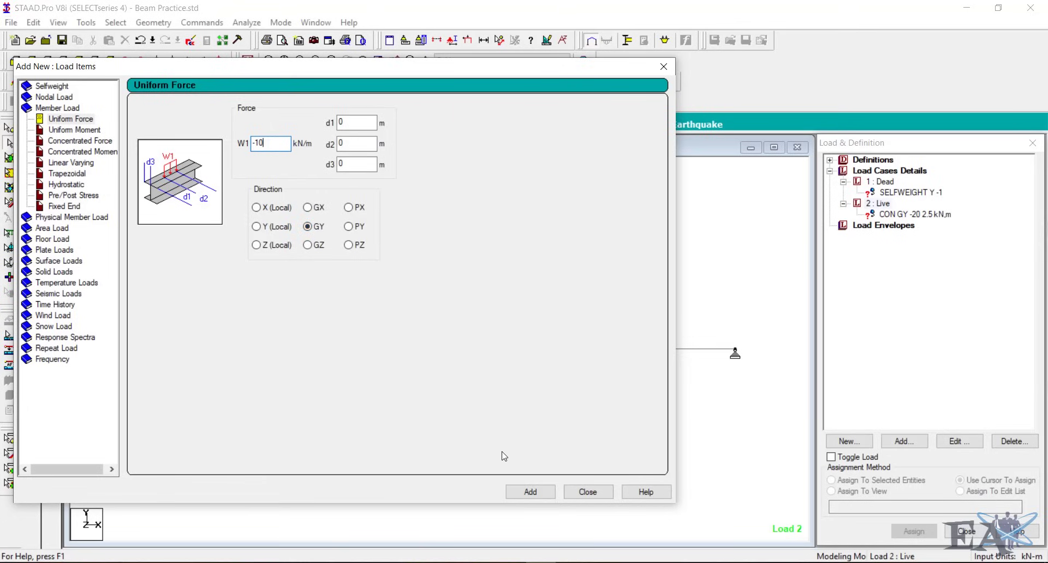
# - Switch to STAAD.Pro, add the uniform force to the Live case, and set P = 5 kNm for a concentrated moment
pyautogui.click(529, 492)
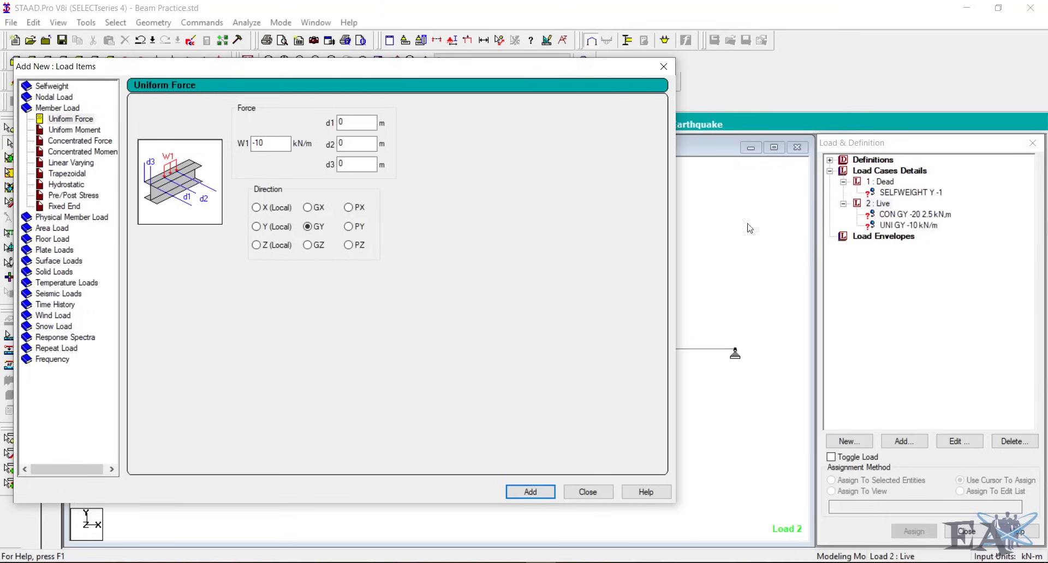
pyautogui.click(100, 156)
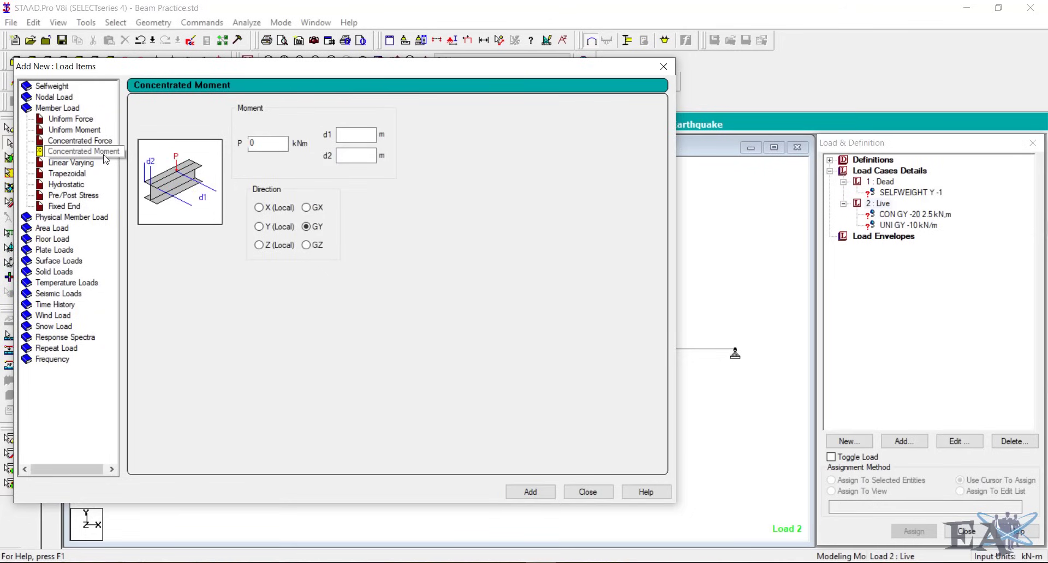
pyautogui.doubleClick(262, 143)
pyautogui.write('5')
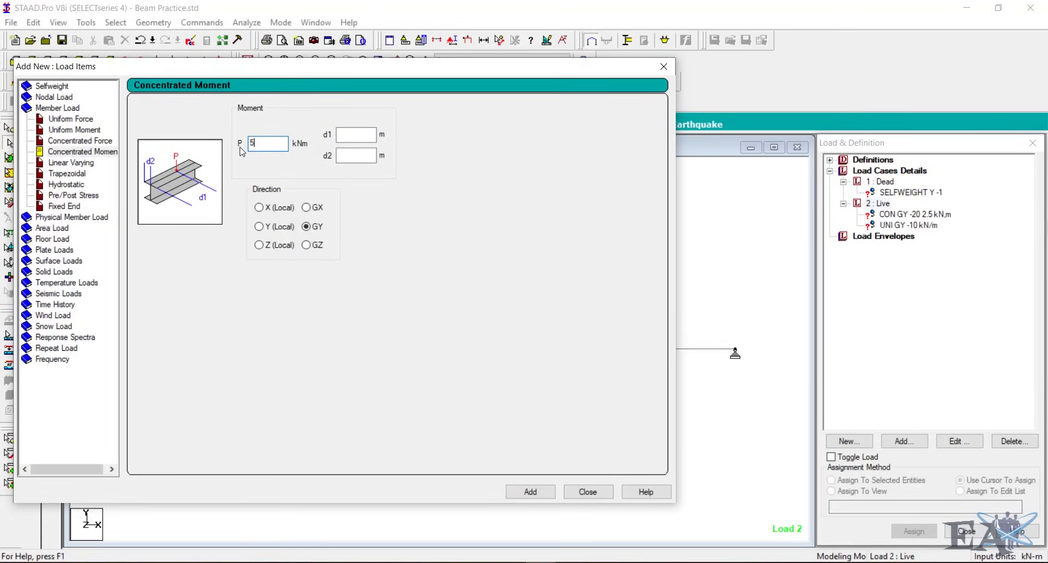
# - Switch to SketchBook and erase the whole sketch, leaving nothing selected
pyautogui.moveTo(570, 562)
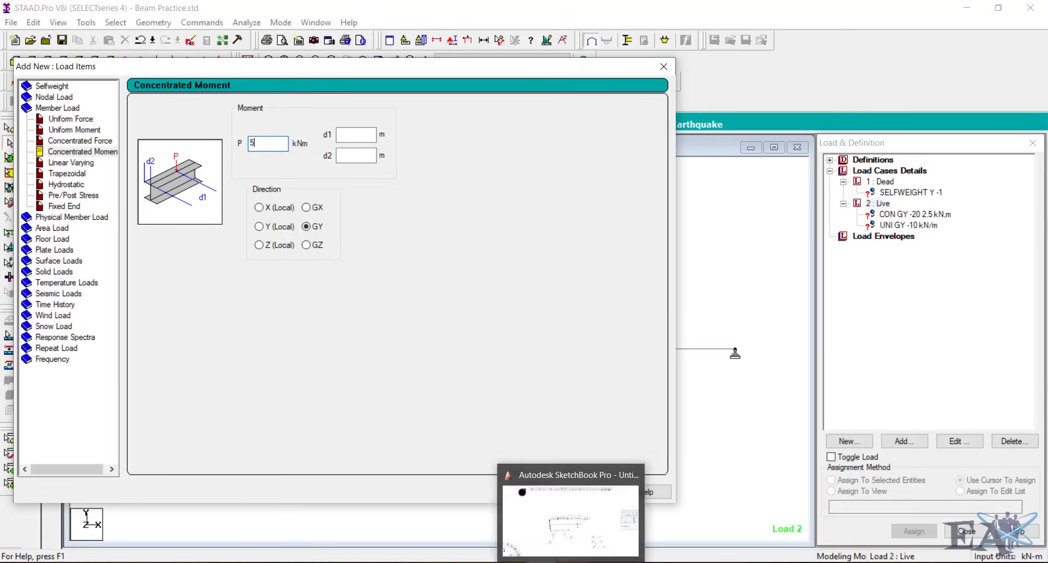
pyautogui.click(571, 519)
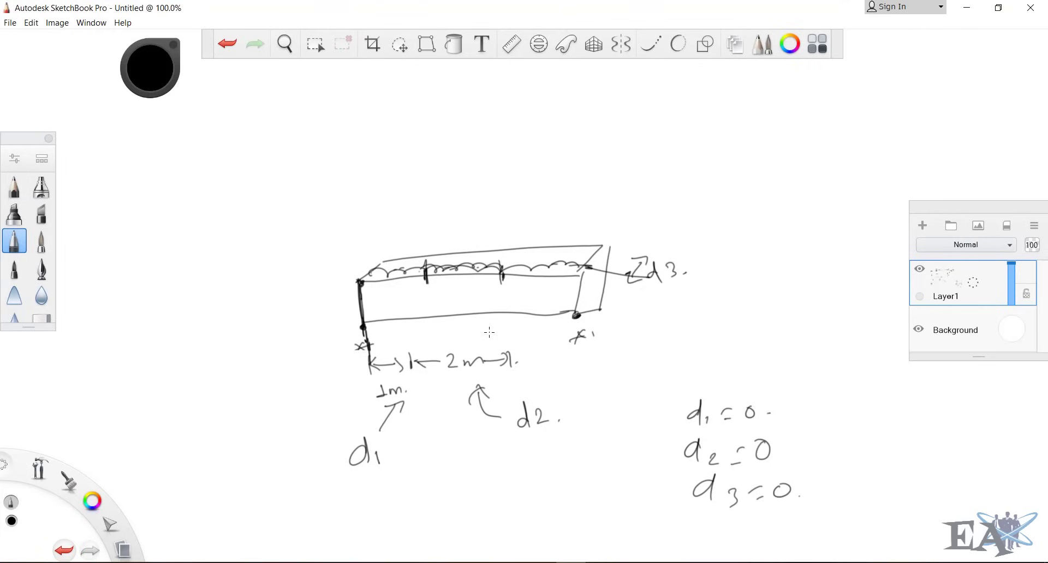
pyautogui.hotkey('ctrl', 'a')
pyautogui.press('Delete')
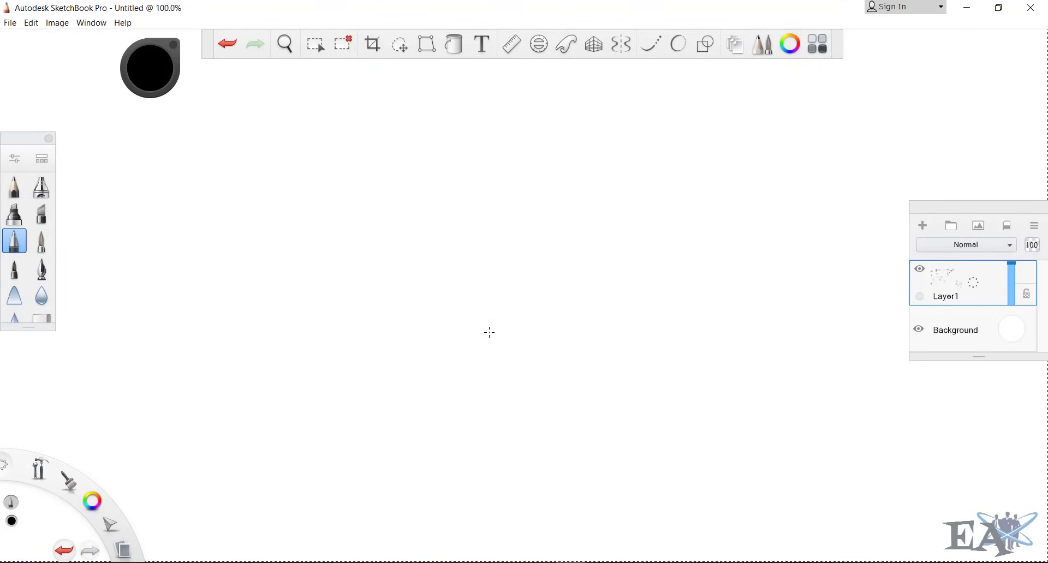
pyautogui.hotkey('ctrl', 'd')
# - Sketch a new rectangular beam in 3D with its front face, top face and end face
pyautogui.moveTo(321, 244); pyautogui.dragTo(546, 236)
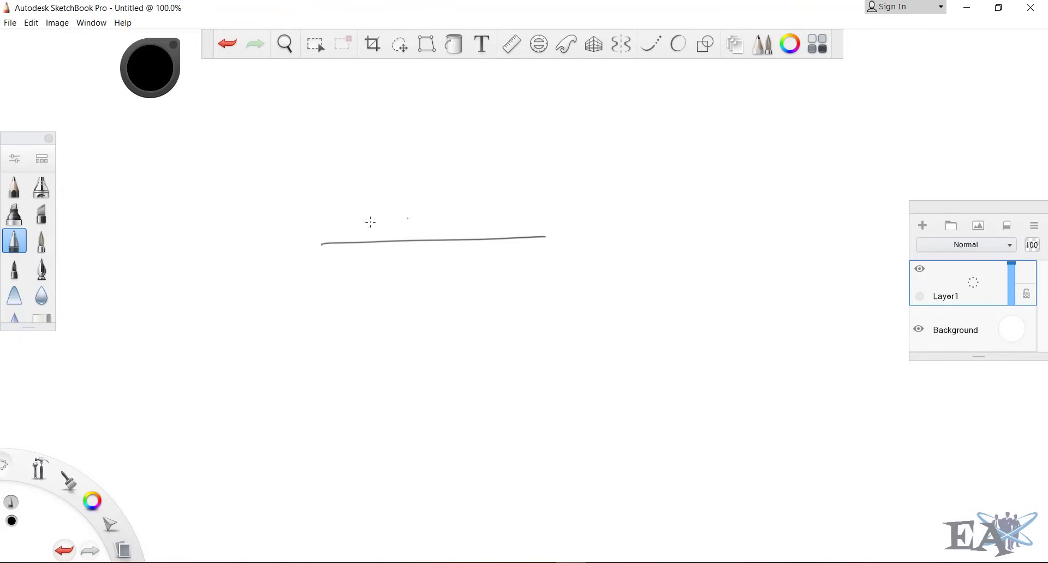
pyautogui.moveTo(319, 249)
pyautogui.mouseDown()
pyautogui.moveTo(342, 218)
pyautogui.moveTo(562, 210)
pyautogui.moveTo(538, 238)
pyautogui.moveTo(328, 279)
pyautogui.mouseUp()
pyautogui.moveTo(542, 236); pyautogui.dragTo(538, 258)
pyautogui.moveTo(571, 209)
pyautogui.mouseDown()
pyautogui.moveTo(570, 252)
pyautogui.moveTo(537, 256)
pyautogui.mouseUp()
pyautogui.click(393, 278)
pyautogui.moveTo(332, 278)
pyautogui.mouseDown()
pyautogui.moveTo(504, 273)
pyautogui.moveTo(544, 267)
pyautogui.moveTo(537, 258)
pyautogui.mouseUp()
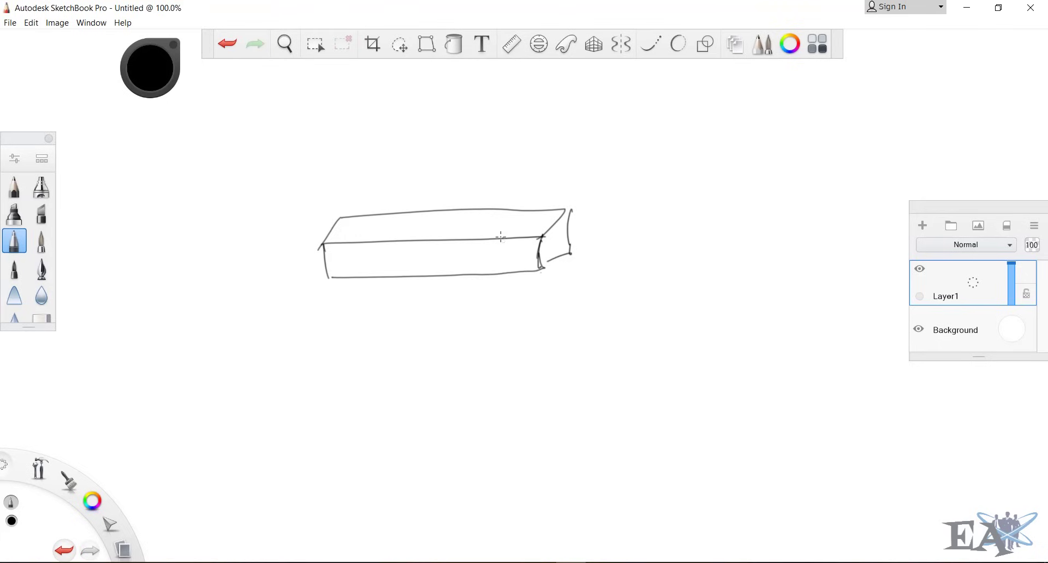
# - Draw a clockwise moment arrow around a midspan dot and a dimension arrow below from the beam's start to midspan
pyautogui.moveTo(420, 194)
pyautogui.mouseDown()
pyautogui.moveTo(431, 192)
pyautogui.moveTo(448, 271)
pyautogui.moveTo(409, 274)
pyautogui.mouseUp()
pyautogui.moveTo(424, 260)
pyautogui.mouseDown()
pyautogui.moveTo(409, 275)
pyautogui.moveTo(430, 285)
pyautogui.mouseUp()
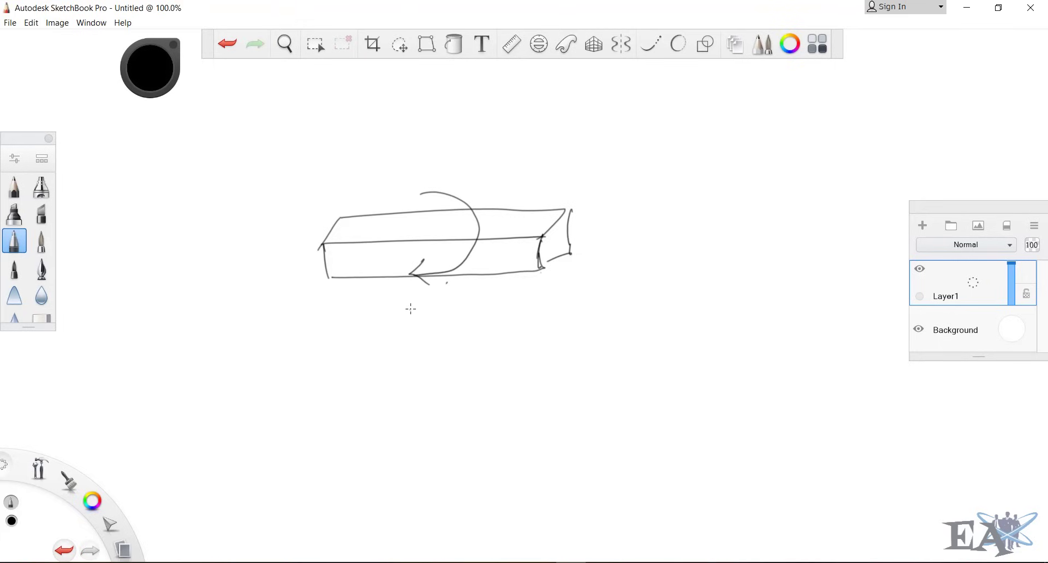
pyautogui.moveTo(435, 222); pyautogui.dragTo(437, 225)
pyautogui.moveTo(330, 281)
pyautogui.mouseDown()
pyautogui.moveTo(330, 314)
pyautogui.moveTo(437, 299)
pyautogui.moveTo(436, 310)
pyautogui.mouseUp()
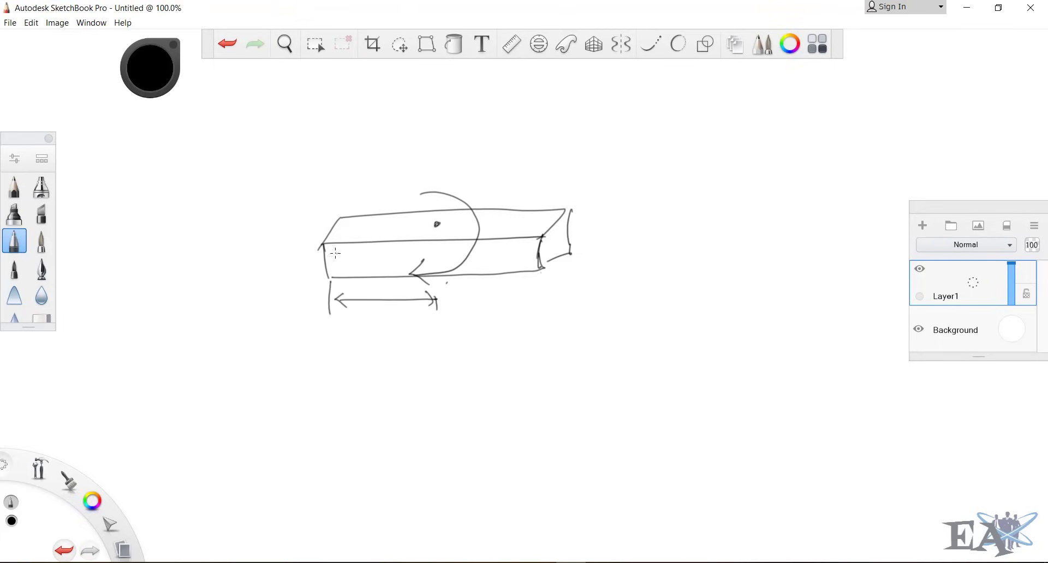
# - Label the beam's start end (i) and its far end (j)
pyautogui.moveTo(278, 193); pyautogui.dragTo(295, 219)
pyautogui.click(294, 196)
pyautogui.moveTo(295, 204)
pyautogui.mouseDown()
pyautogui.moveTo(295, 218)
pyautogui.moveTo(318, 213)
pyautogui.mouseUp()
pyautogui.click(333, 206)
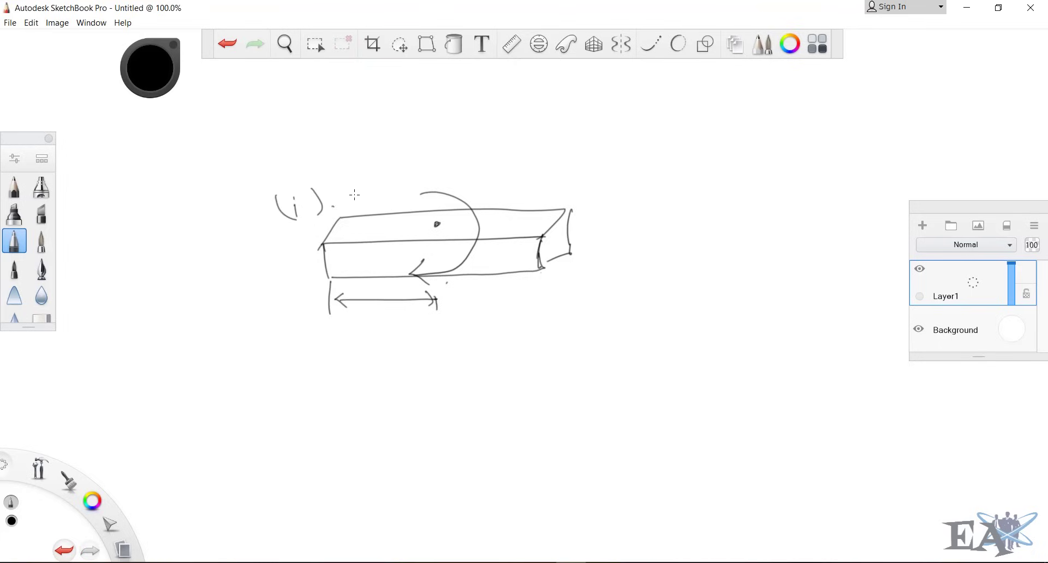
pyautogui.moveTo(595, 181)
pyautogui.mouseDown()
pyautogui.moveTo(583, 206)
pyautogui.moveTo(617, 199)
pyautogui.mouseUp()
pyautogui.click(597, 174)
# - Write (d1) under the dimension arrow below the beam
pyautogui.moveTo(372, 319); pyautogui.dragTo(374, 334)
pyautogui.moveTo(384, 326)
pyautogui.mouseDown()
pyautogui.moveTo(382, 338)
pyautogui.moveTo(352, 339)
pyautogui.mouseUp()
pyautogui.moveTo(387, 309); pyautogui.dragTo(393, 339)
pyautogui.click(403, 330)
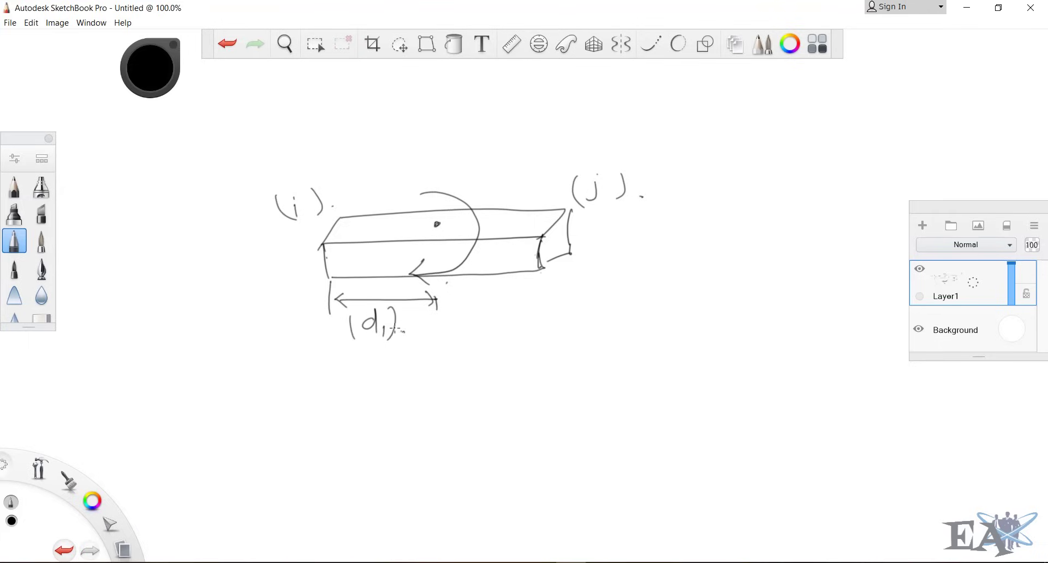
# - Draw a dimension arrow above the beam spanning its full length, labelled 4m
pyautogui.moveTo(337, 146)
pyautogui.mouseDown()
pyautogui.moveTo(347, 156)
pyautogui.moveTo(367, 149)
pyautogui.mouseUp()
pyautogui.moveTo(386, 142)
pyautogui.mouseDown()
pyautogui.moveTo(398, 152)
pyautogui.moveTo(570, 157)
pyautogui.mouseUp()
pyautogui.moveTo(573, 147); pyautogui.dragTo(576, 158)
# - Write d1 = (2m) beside the sketch, beyond the beam's (j) end
pyautogui.moveTo(697, 128); pyautogui.dragTo(686, 136)
pyautogui.moveTo(704, 118)
pyautogui.mouseDown()
pyautogui.moveTo(706, 138)
pyautogui.moveTo(720, 140)
pyautogui.mouseUp()
pyautogui.moveTo(743, 128); pyautogui.dragTo(751, 124)
pyautogui.moveTo(746, 137); pyautogui.dragTo(764, 134)
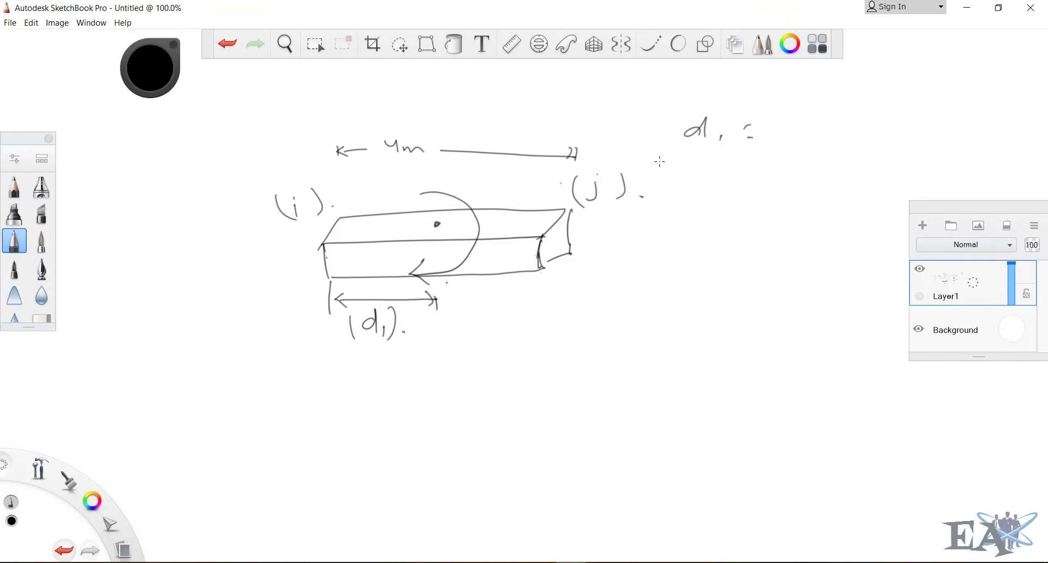
pyautogui.moveTo(775, 127); pyautogui.dragTo(812, 138)
pyautogui.moveTo(768, 116); pyautogui.dragTo(764, 150)
pyautogui.moveTo(825, 119); pyautogui.dragTo(829, 147)
pyautogui.click(840, 141)
# - Draw a short leader from the beam's far end face and label it (d2)
pyautogui.click(405, 230)
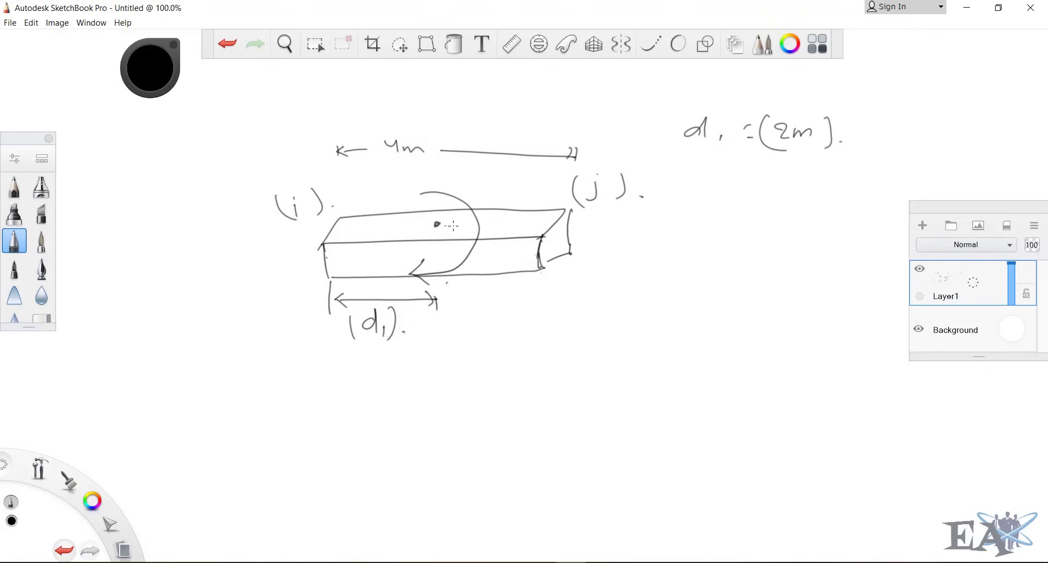
pyautogui.moveTo(544, 233)
pyautogui.mouseDown()
pyautogui.moveTo(572, 232)
pyautogui.moveTo(562, 239)
pyautogui.mouseUp()
pyautogui.moveTo(588, 222); pyautogui.dragTo(604, 243)
pyautogui.moveTo(609, 235)
pyautogui.mouseDown()
pyautogui.moveTo(617, 244)
pyautogui.moveTo(586, 246)
pyautogui.mouseUp()
pyautogui.moveTo(621, 229); pyautogui.dragTo(626, 247)
pyautogui.click(633, 243)
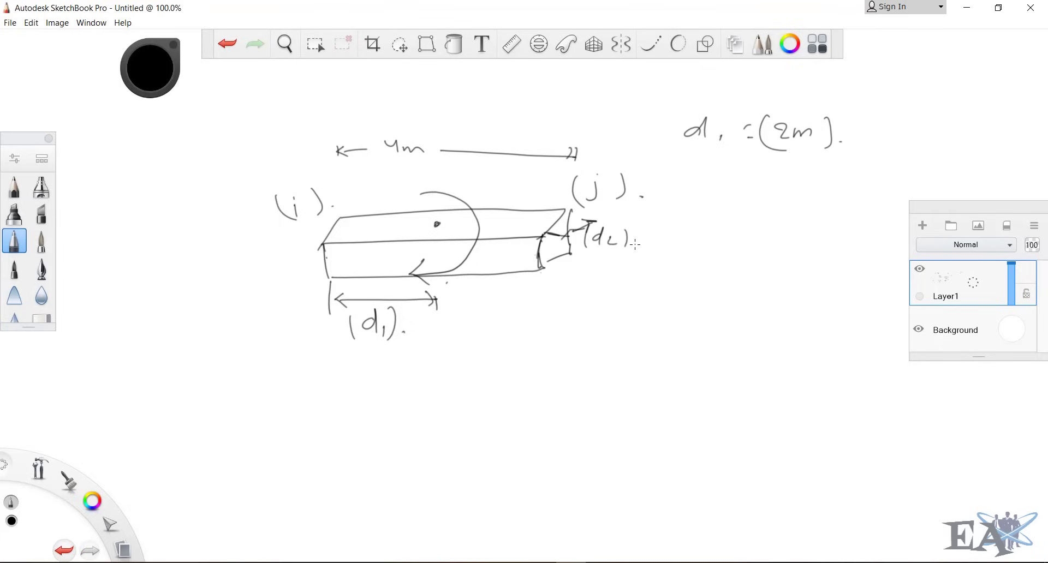
# - Write the heading "In stad pro" below the beam sketch
pyautogui.moveTo(453, 336); pyautogui.dragTo(461, 357)
pyautogui.moveTo(454, 357); pyautogui.dragTo(481, 356)
pyautogui.moveTo(517, 338)
pyautogui.mouseDown()
pyautogui.moveTo(498, 355)
pyautogui.moveTo(535, 344)
pyautogui.mouseUp()
pyautogui.moveTo(547, 344); pyautogui.dragTo(548, 353)
pyautogui.moveTo(567, 342)
pyautogui.mouseDown()
pyautogui.moveTo(569, 354)
pyautogui.moveTo(573, 339)
pyautogui.mouseUp()
pyautogui.moveTo(579, 342); pyautogui.dragTo(592, 333)
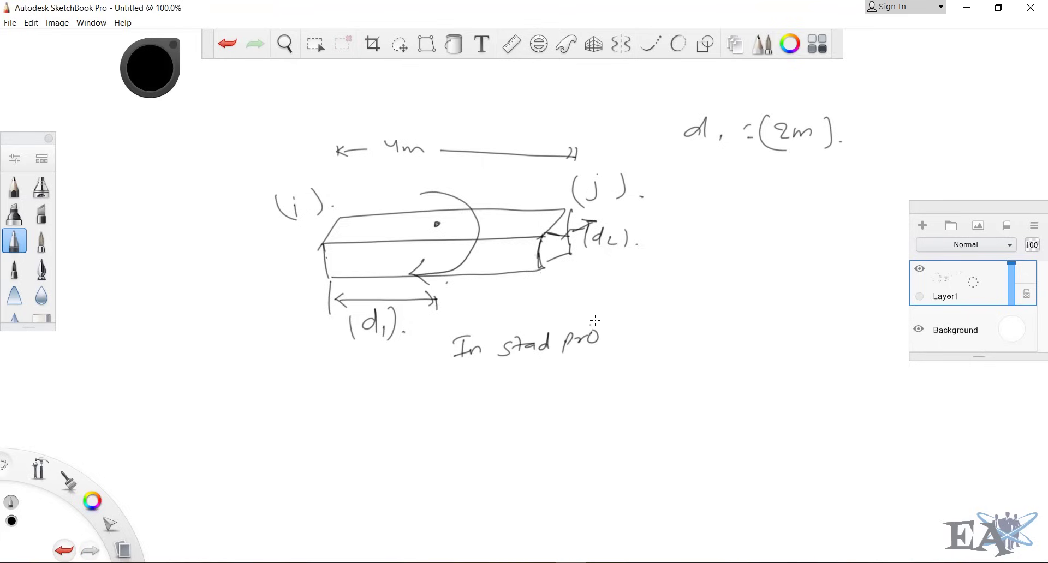
# - Draw a clockwise arrow under the heading and write = -ve next to it
pyautogui.moveTo(480, 382)
pyautogui.mouseDown()
pyautogui.moveTo(461, 399)
pyautogui.moveTo(469, 405)
pyautogui.mouseUp()
pyautogui.moveTo(543, 387); pyautogui.dragTo(564, 387)
pyautogui.moveTo(543, 403); pyautogui.dragTo(611, 389)
pyautogui.moveTo(617, 378); pyautogui.dragTo(652, 391)
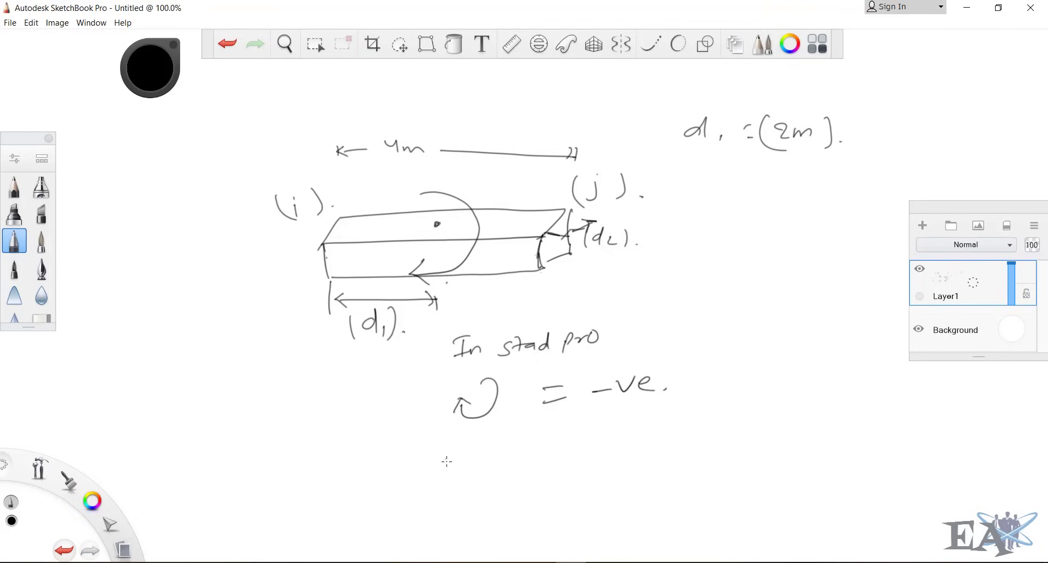
# - Draw a counterclockwise arrow below the clockwise one and write = +ve next to it
pyautogui.moveTo(491, 473)
pyautogui.mouseDown()
pyautogui.moveTo(480, 439)
pyautogui.moveTo(489, 453)
pyautogui.mouseUp()
pyautogui.moveTo(571, 444); pyautogui.dragTo(585, 441)
pyautogui.moveTo(574, 456); pyautogui.dragTo(593, 452)
pyautogui.moveTo(607, 442)
pyautogui.mouseDown()
pyautogui.moveTo(626, 440)
pyautogui.moveTo(618, 449)
pyautogui.mouseUp()
pyautogui.moveTo(632, 434)
pyautogui.mouseDown()
pyautogui.moveTo(653, 431)
pyautogui.moveTo(670, 445)
pyautogui.mouseUp()
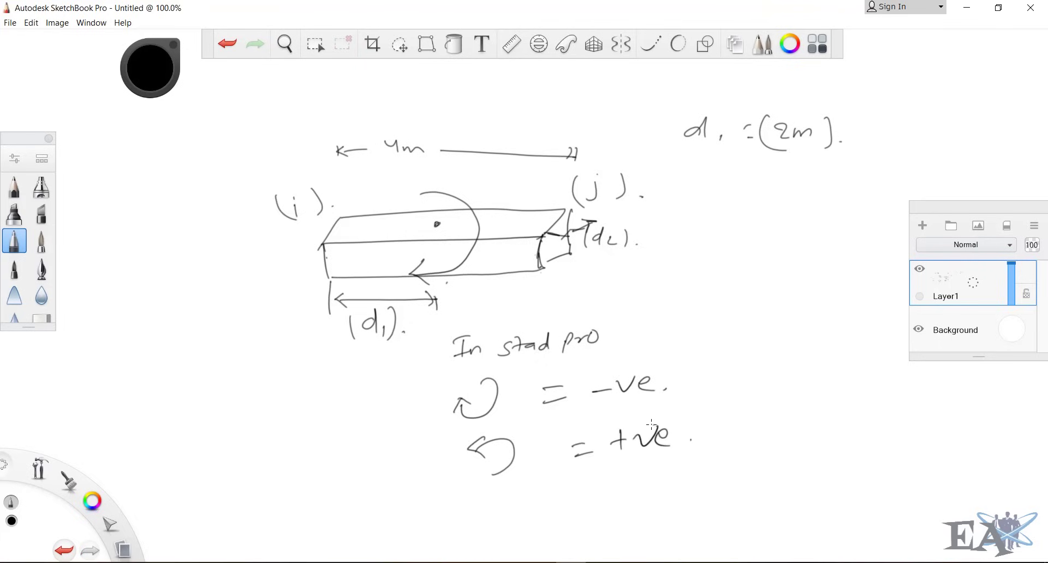
# - Enclose the two moment sign rules in brackets and underline the corner
pyautogui.moveTo(468, 365)
pyautogui.mouseDown()
pyautogui.moveTo(419, 409)
pyautogui.moveTo(431, 479)
pyautogui.mouseUp()
pyautogui.moveTo(670, 349)
pyautogui.mouseDown()
pyautogui.moveTo(696, 347)
pyautogui.moveTo(713, 444)
pyautogui.moveTo(673, 454)
pyautogui.mouseUp()
pyautogui.moveTo(661, 476); pyautogui.dragTo(706, 471)
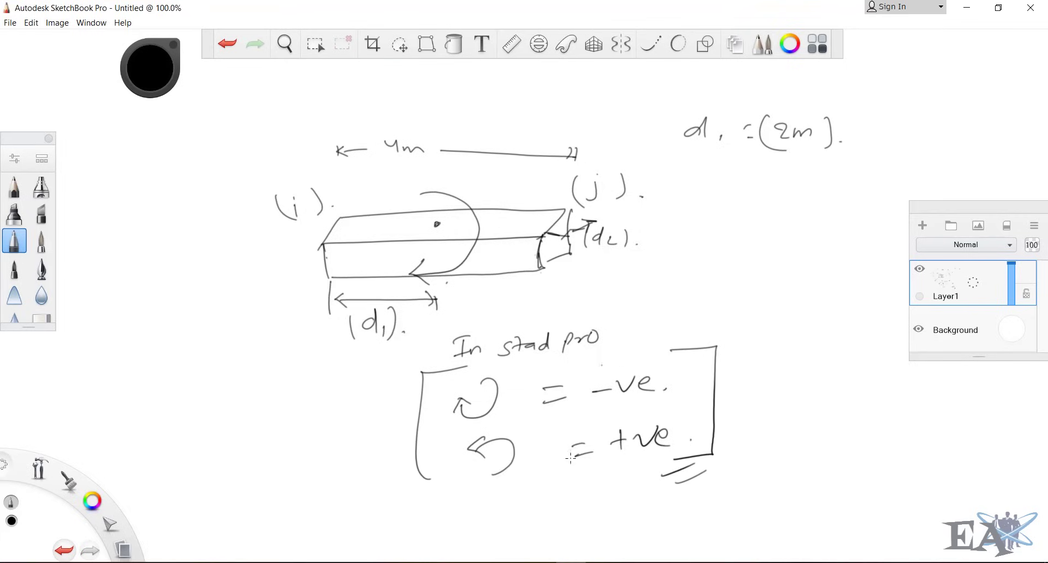
# - Switch to STAAD.Pro and set the concentrated moment to -5 kNm at a d1 distance of 2 m
pyautogui.click(547, 561)
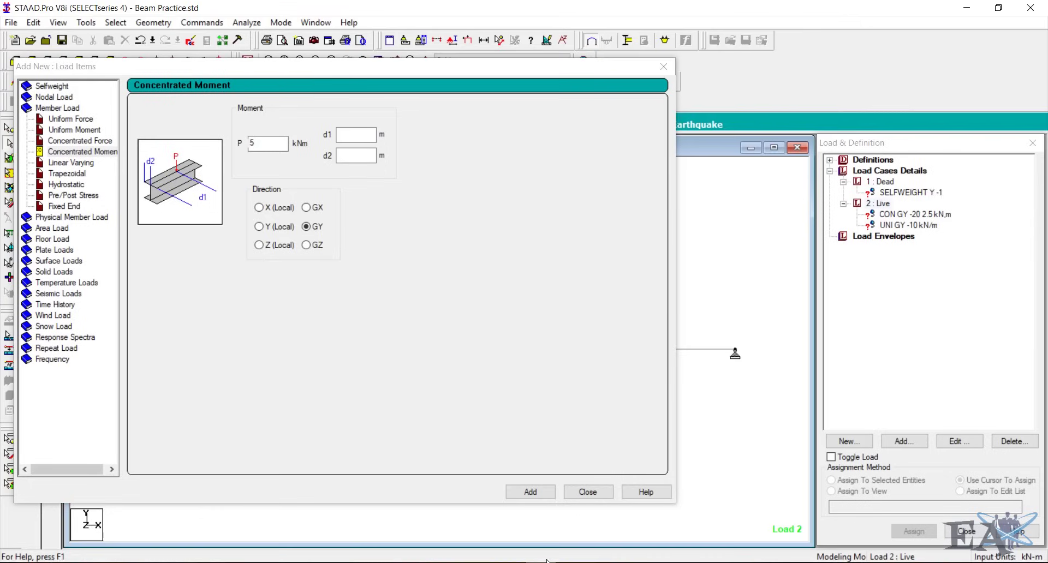
pyautogui.click(352, 136)
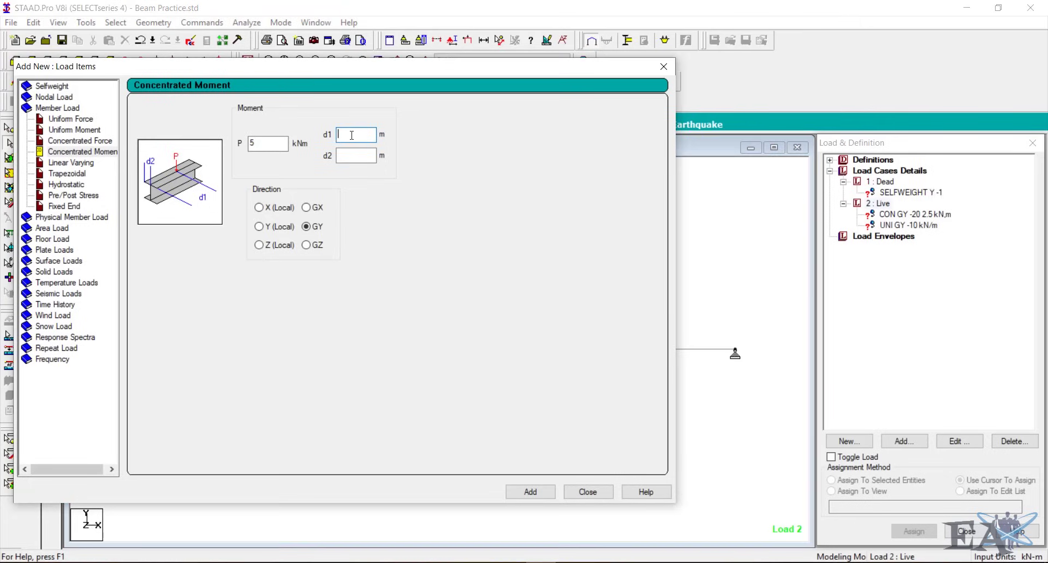
pyautogui.write('2')
pyautogui.click(250, 142)
pyautogui.write('-')
# - Switch to SketchBook and draw labelled X, Z and Y axis arrows extending from the beam sketch
pyautogui.click(570, 562)
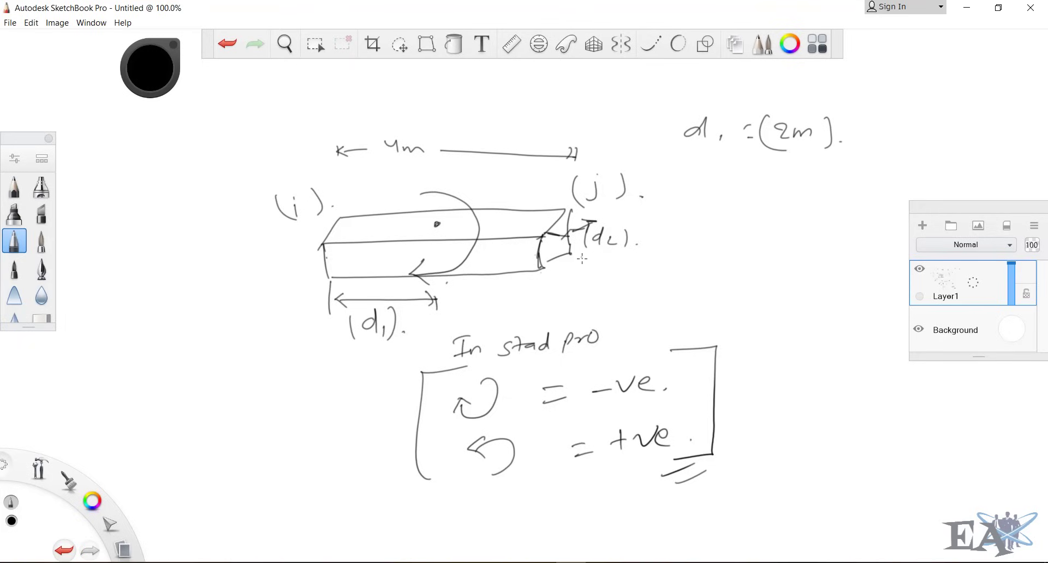
pyautogui.moveTo(571, 251)
pyautogui.mouseDown()
pyautogui.moveTo(717, 246)
pyautogui.moveTo(713, 264)
pyautogui.moveTo(757, 255)
pyautogui.mouseUp()
pyautogui.moveTo(754, 236); pyautogui.dragTo(739, 254)
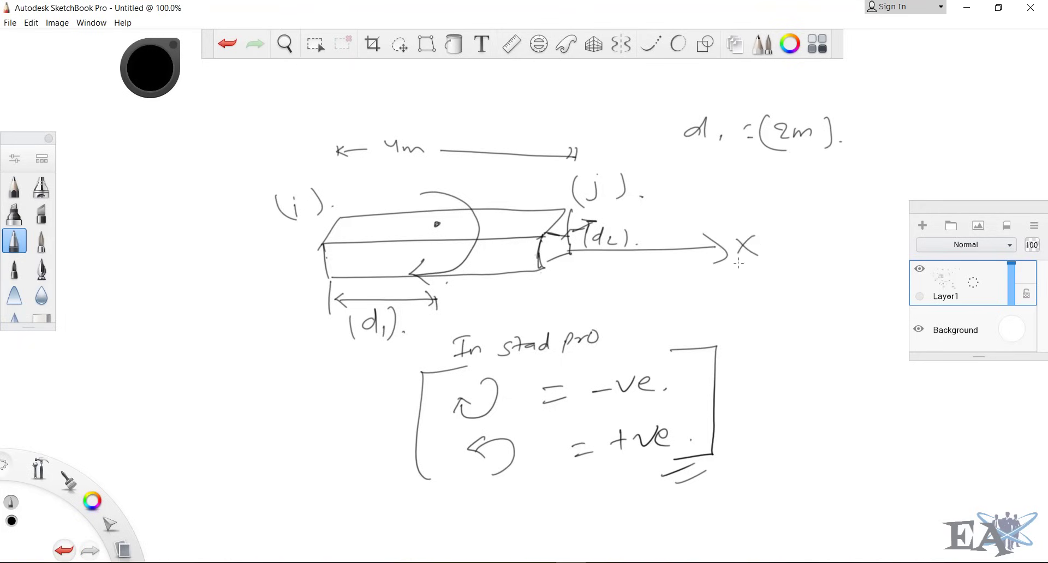
pyautogui.click(775, 253)
pyautogui.moveTo(322, 282); pyautogui.dragTo(248, 368)
pyautogui.moveTo(238, 402); pyautogui.dragTo(251, 419)
pyautogui.moveTo(283, 404); pyautogui.dragTo(278, 411)
pyautogui.moveTo(342, 217)
pyautogui.mouseDown()
pyautogui.moveTo(322, 126)
pyautogui.moveTo(328, 135)
pyautogui.mouseUp()
pyautogui.moveTo(339, 112); pyautogui.dragTo(349, 143)
pyautogui.click(375, 120)
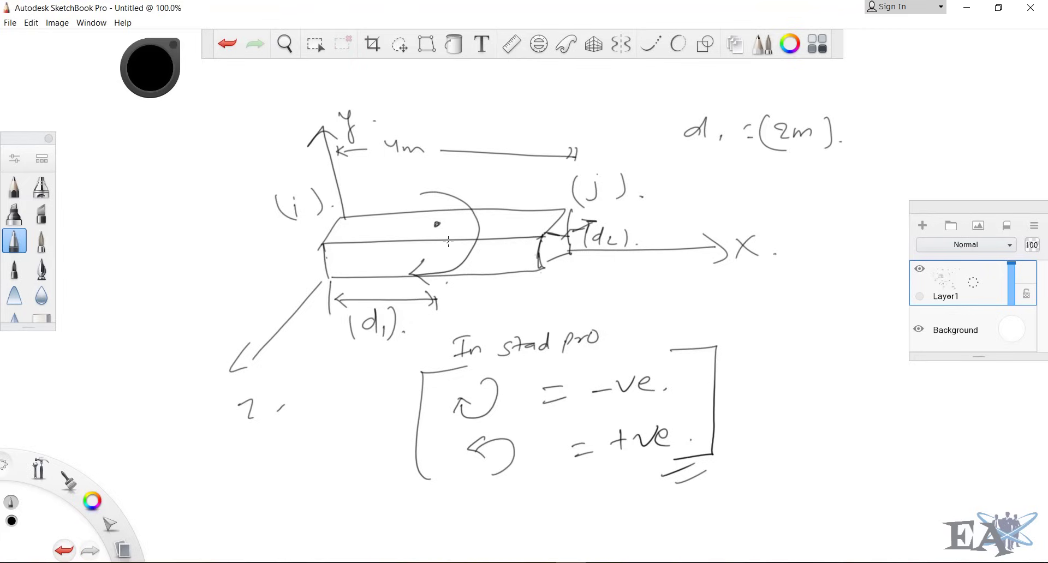
# - Draw a short diagonal axis line at the beam's moment and a vertical axis with a curved rotation arrow beside the sign rules
pyautogui.moveTo(450, 242); pyautogui.dragTo(417, 259)
pyautogui.moveTo(811, 332)
pyautogui.mouseDown()
pyautogui.moveTo(802, 395)
pyautogui.moveTo(816, 332)
pyautogui.mouseUp()
pyautogui.moveTo(781, 385)
pyautogui.mouseDown()
pyautogui.moveTo(822, 365)
pyautogui.moveTo(785, 361)
pyautogui.moveTo(797, 369)
pyautogui.mouseUp()
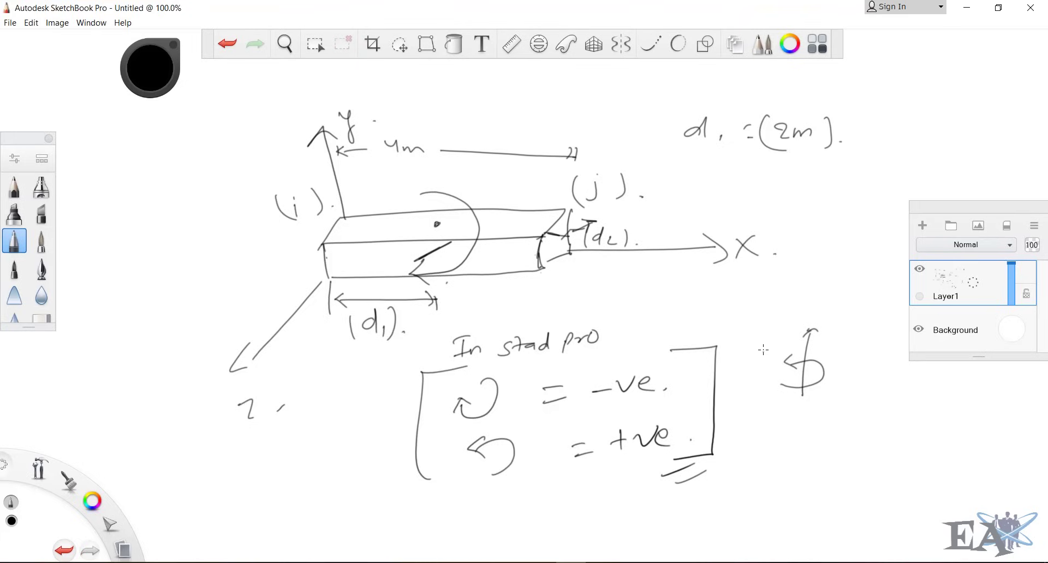
pyautogui.moveTo(763, 350); pyautogui.dragTo(780, 362)
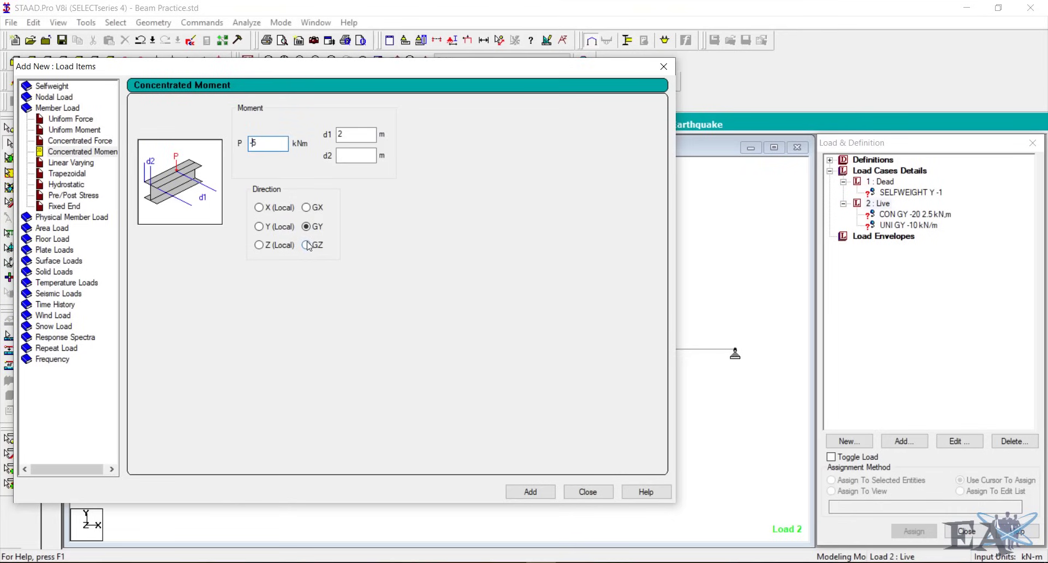
# - Switch to STAAD.Pro, set the moment direction to GZ and add the concentrated moment to the Live load case
pyautogui.click(306, 245)
pyautogui.click(536, 490)
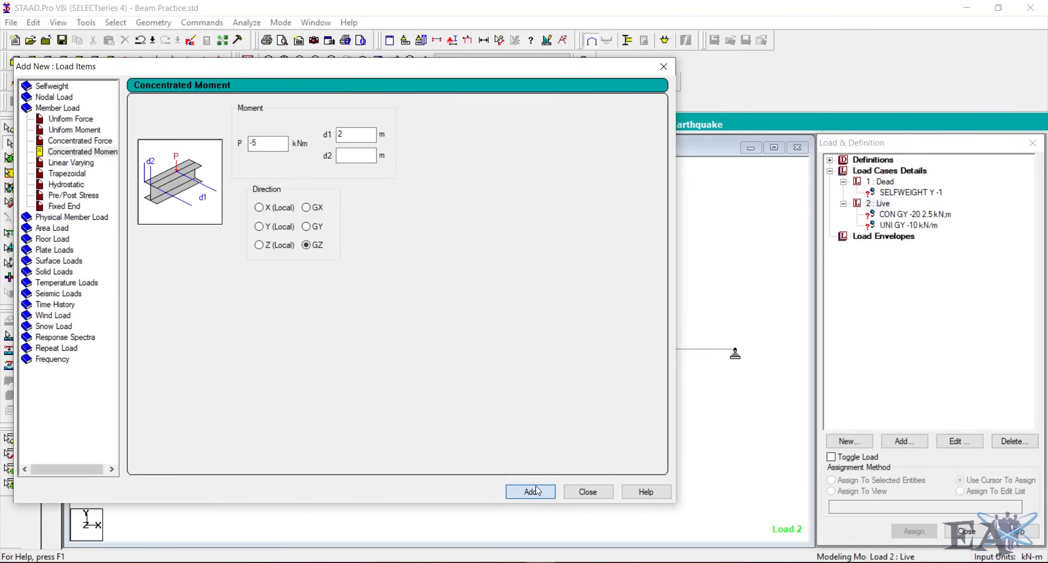
pyautogui.click(589, 492)
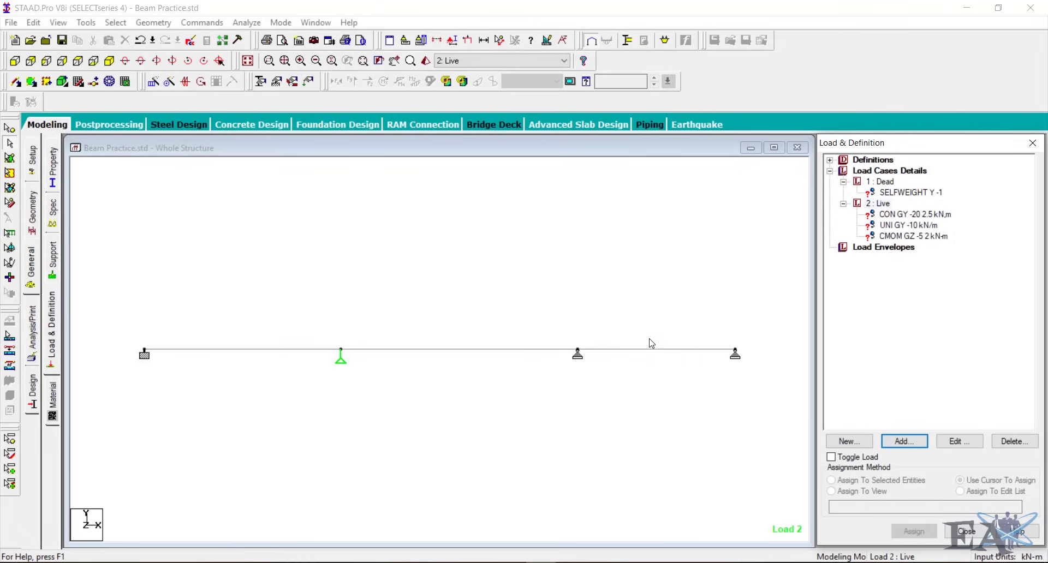
# - Assign the Dead case selfweight load to the whole beam with the Assign To View method
pyautogui.click(902, 192)
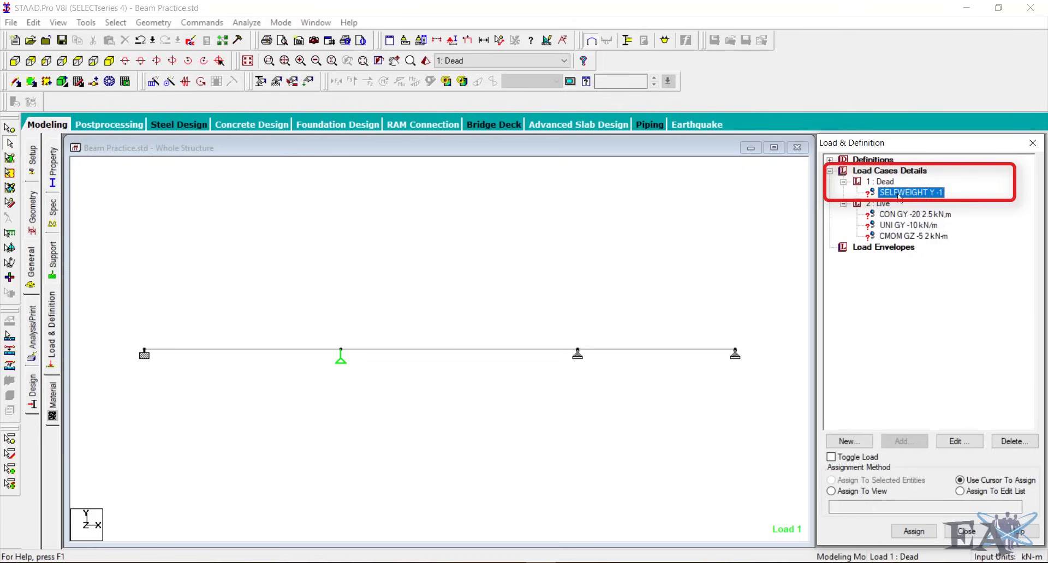
pyautogui.click(862, 491)
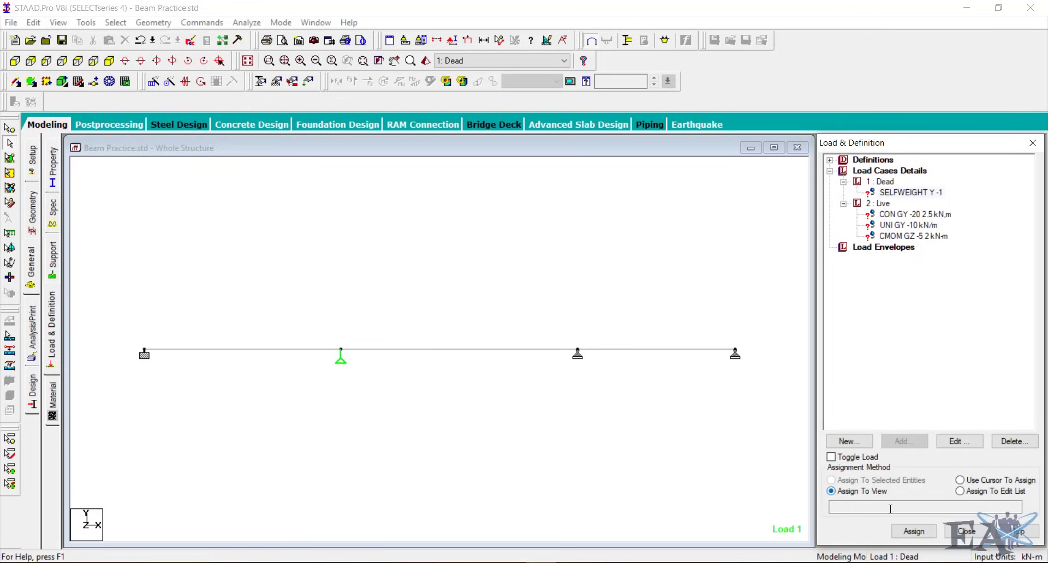
pyautogui.click(906, 532)
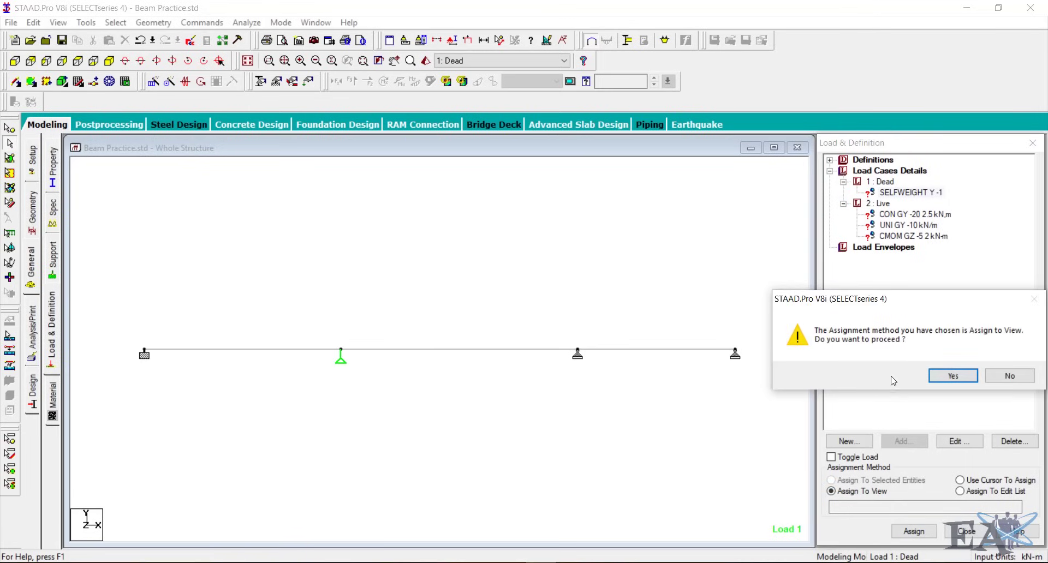
pyautogui.click(936, 376)
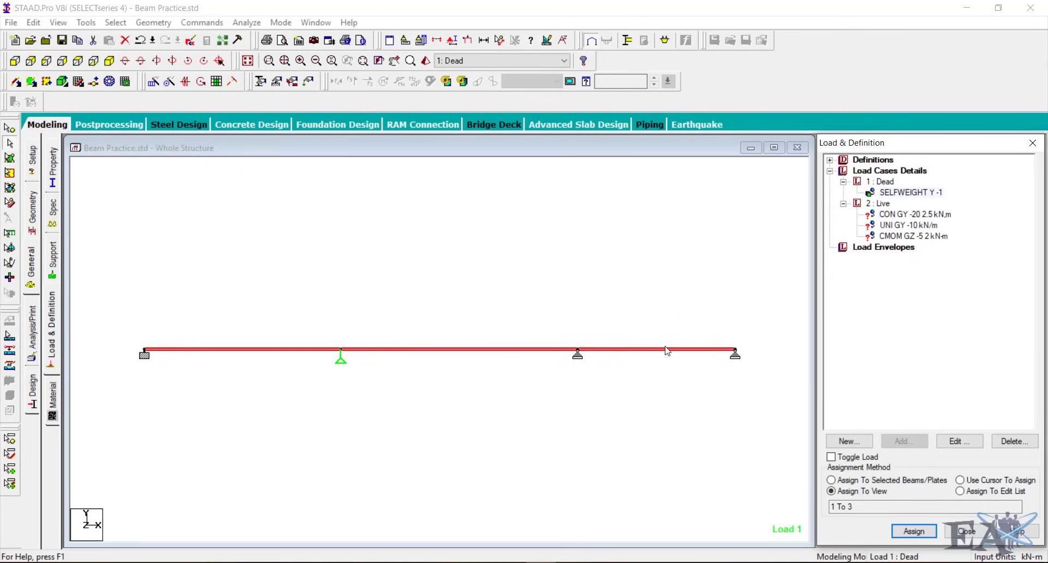
# - Assign the Live concentrated load CON GY -20 to the first span using Assign To Selected Beams, and save the modified structure
pyautogui.click(892, 216)
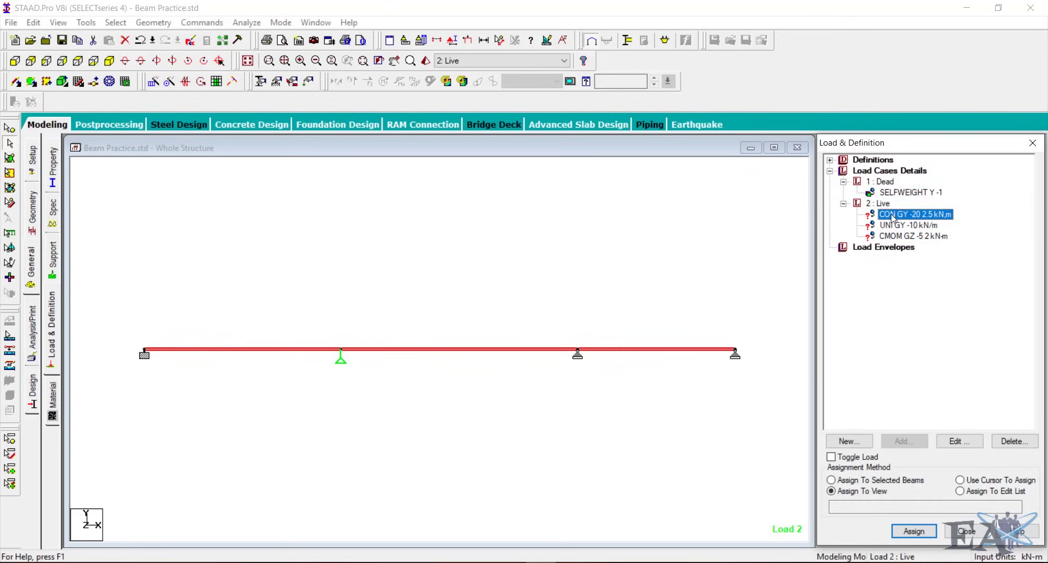
pyautogui.click(219, 352)
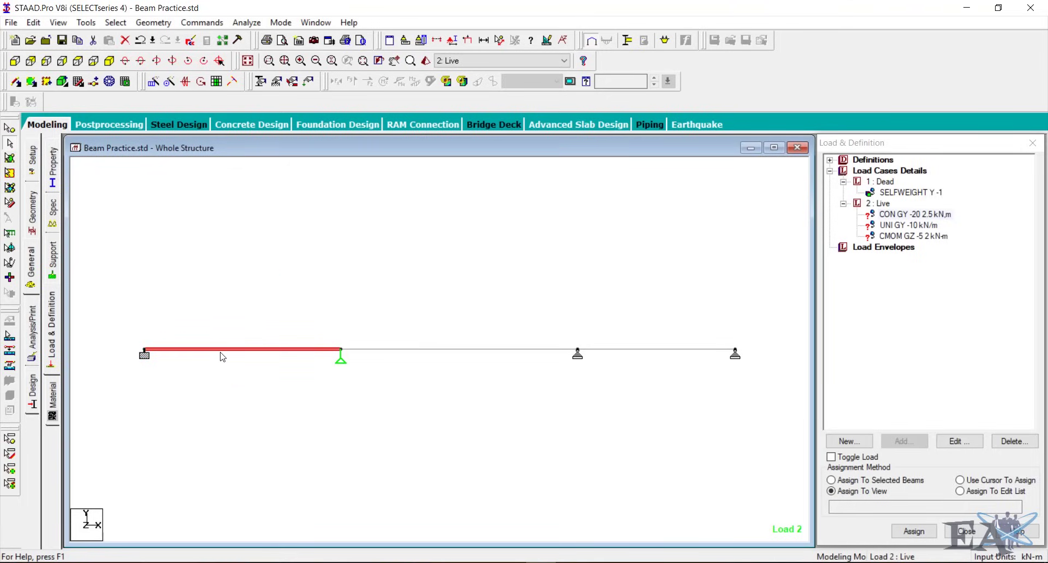
pyautogui.click(891, 216)
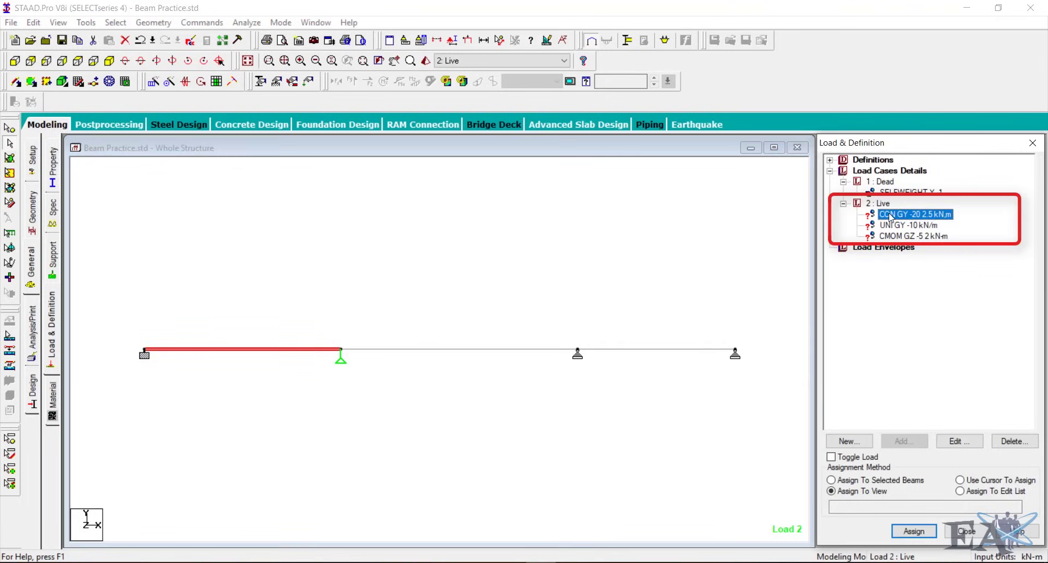
pyautogui.click(877, 481)
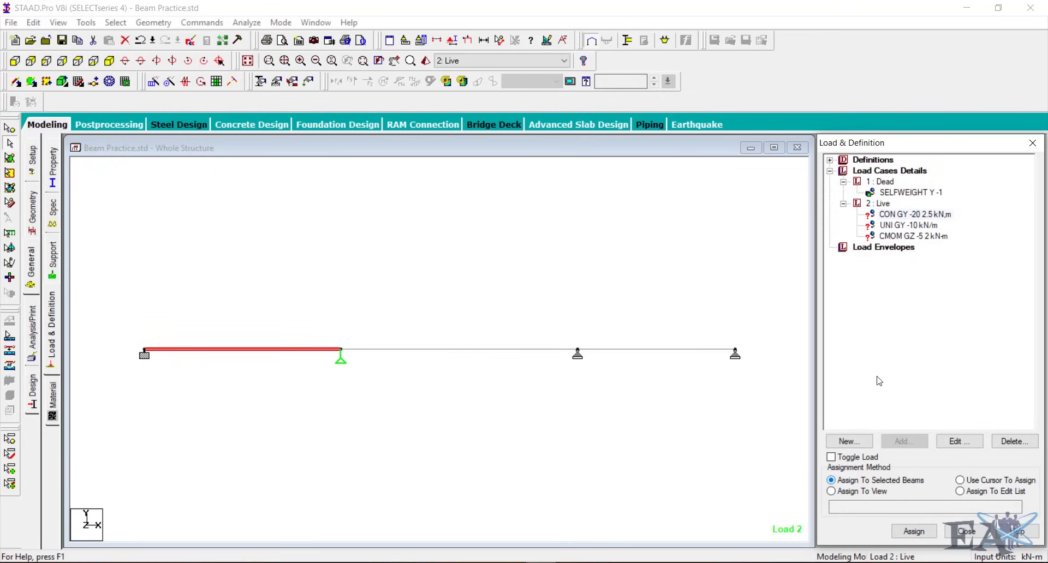
pyautogui.click(909, 215)
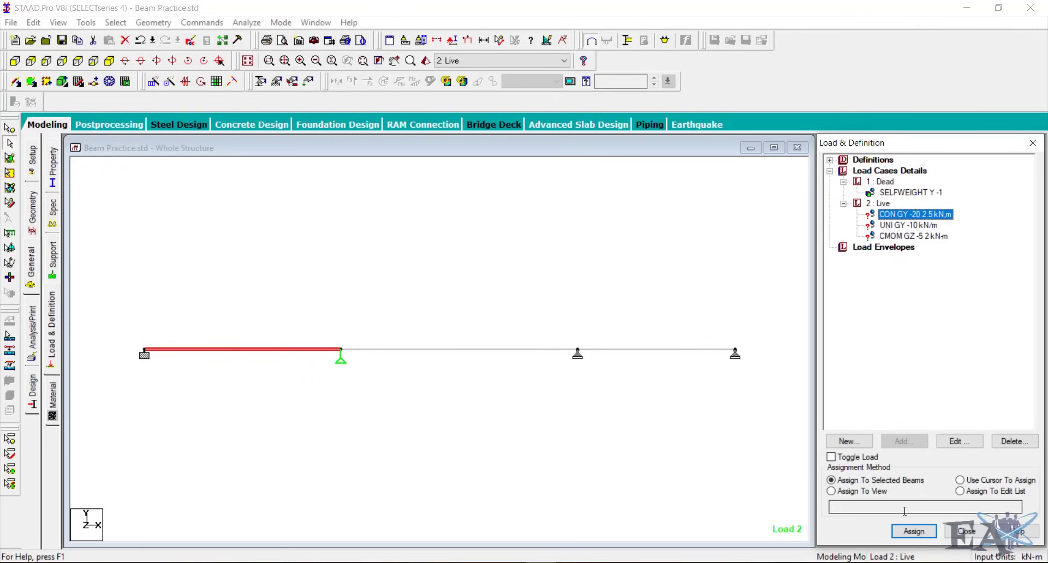
pyautogui.click(906, 530)
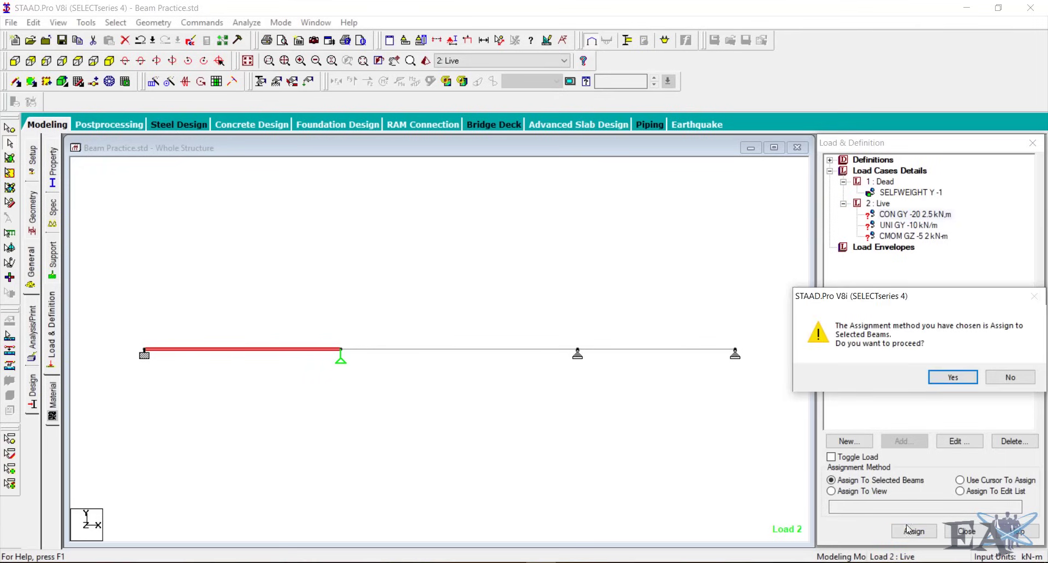
pyautogui.click(937, 378)
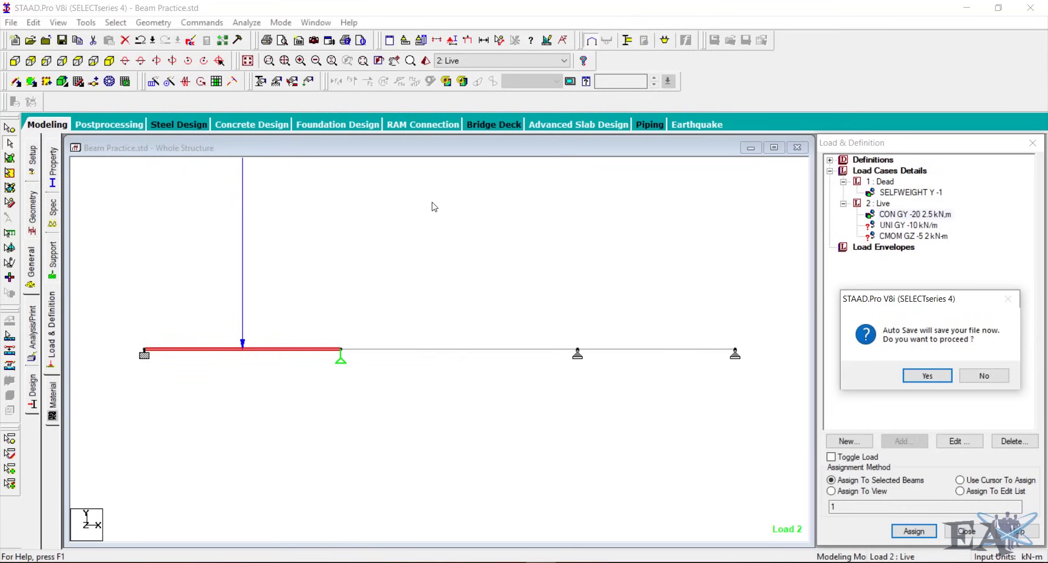
pyautogui.click(927, 376)
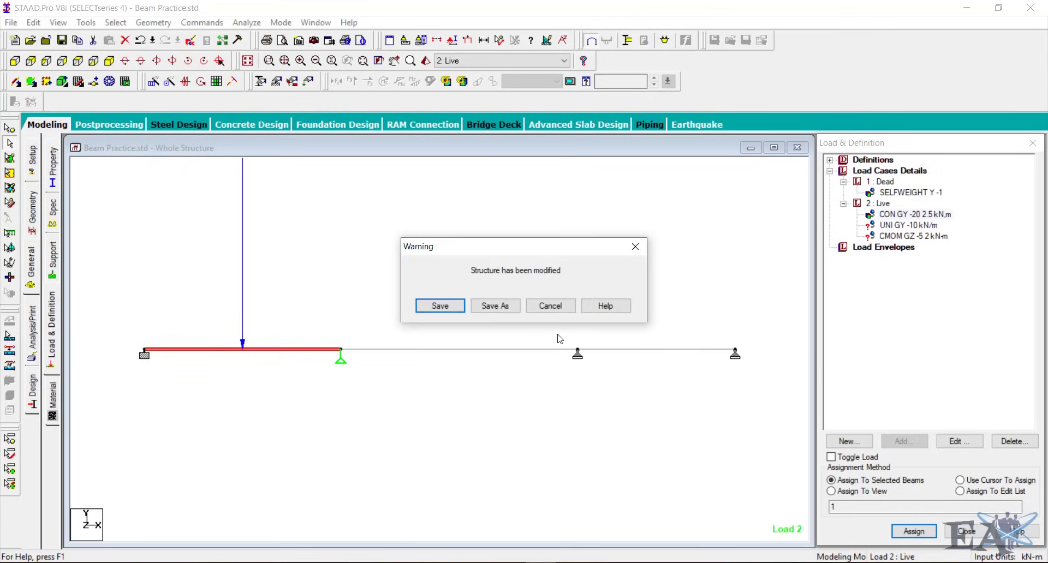
pyautogui.click(465, 310)
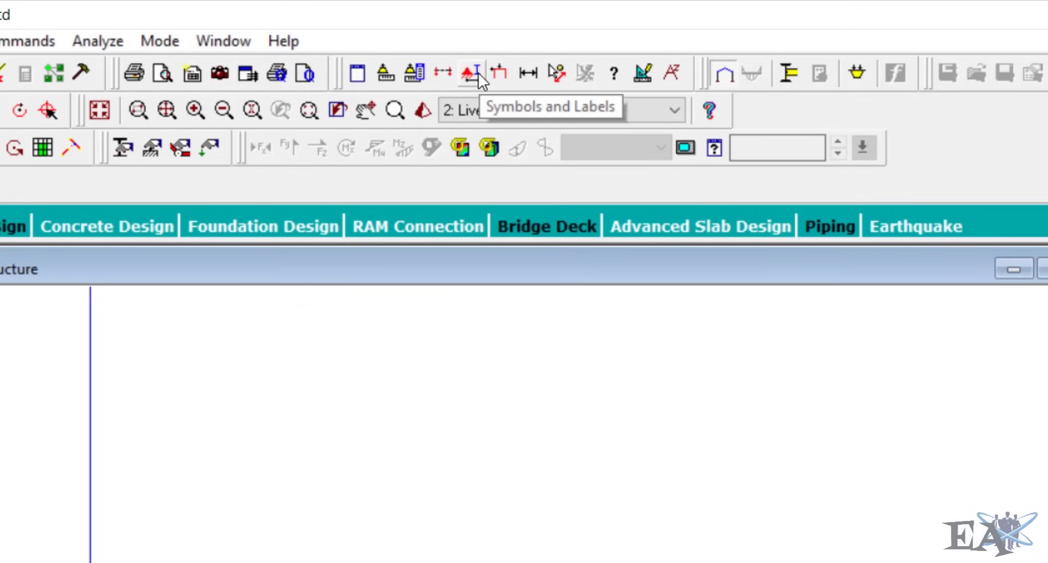
# - Increase the Point Force load scale in the diagram settings with Apply Immediately enabled, shortening the load arrow
pyautogui.click(473, 73)
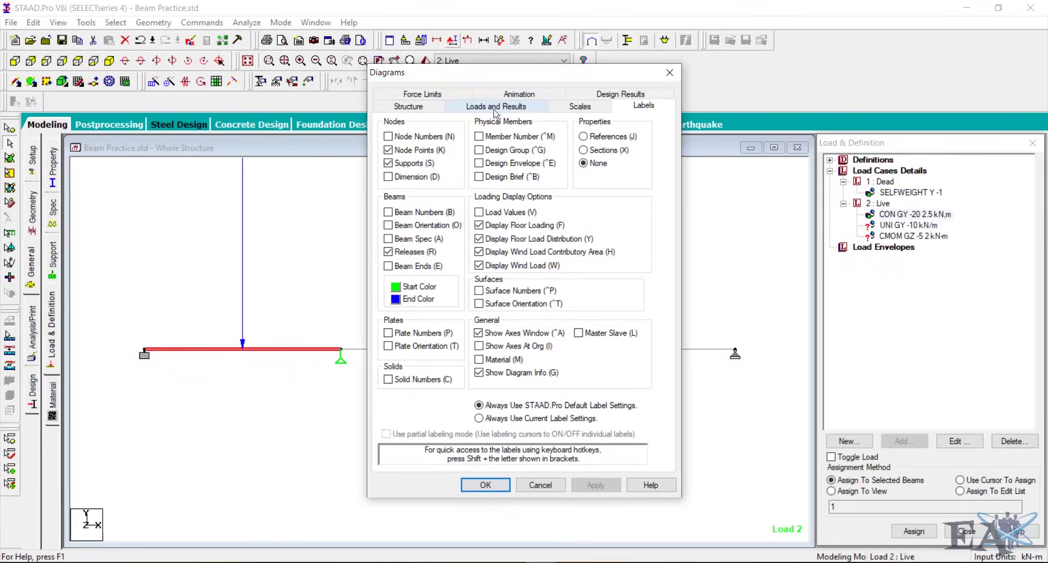
pyautogui.click(578, 106)
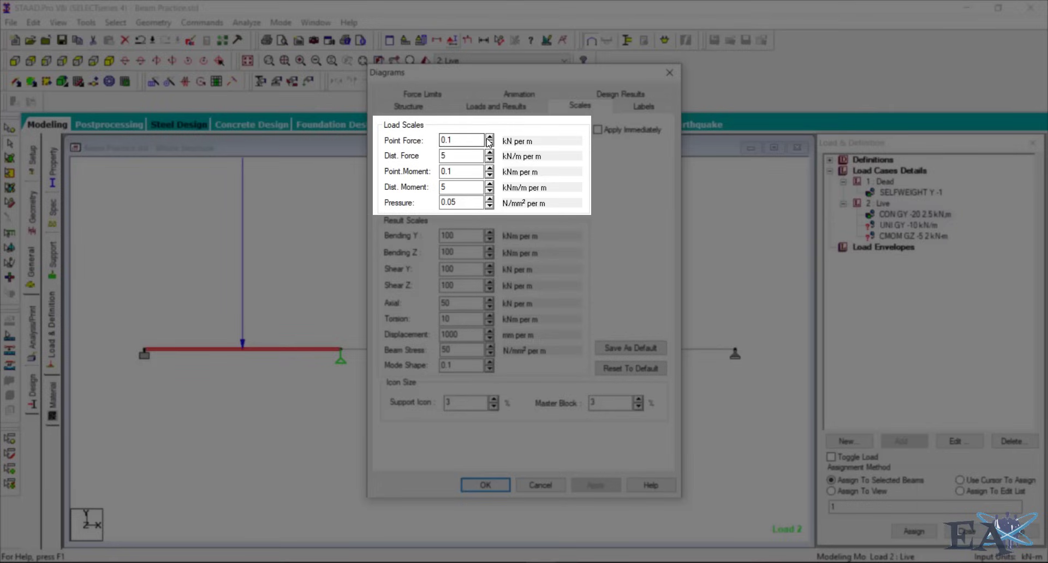
pyautogui.click(490, 137)
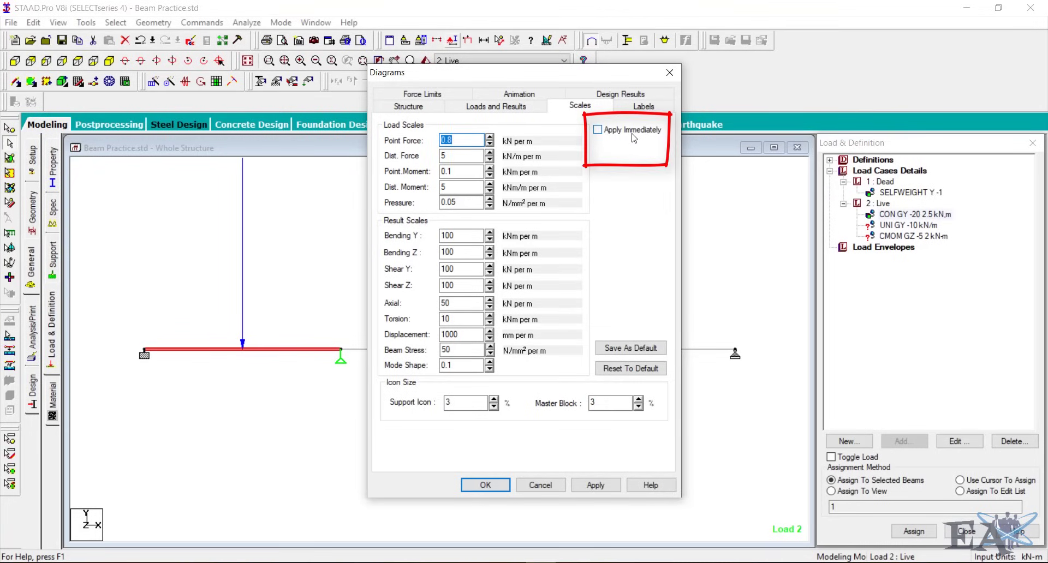
pyautogui.click(608, 133)
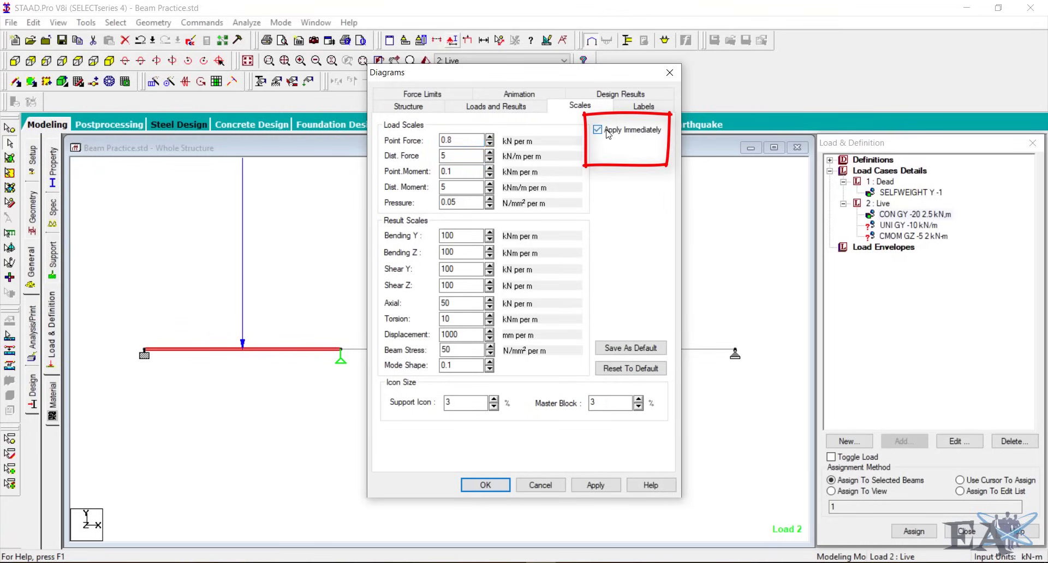
pyautogui.click(490, 137)
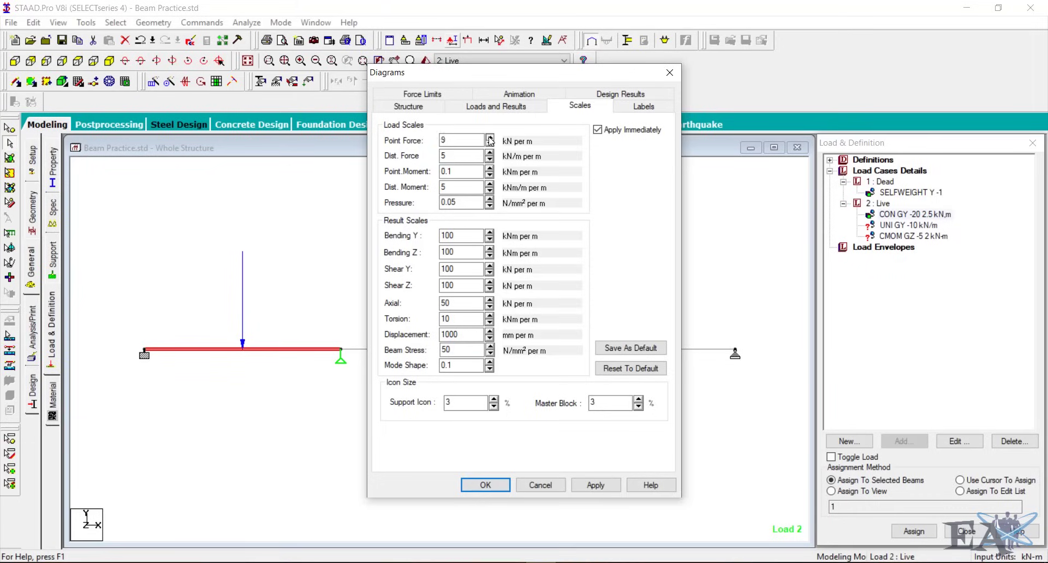
pyautogui.click(490, 140)
pyautogui.click(490, 145)
pyautogui.click(490, 145)
pyautogui.click(594, 486)
pyautogui.click(485, 485)
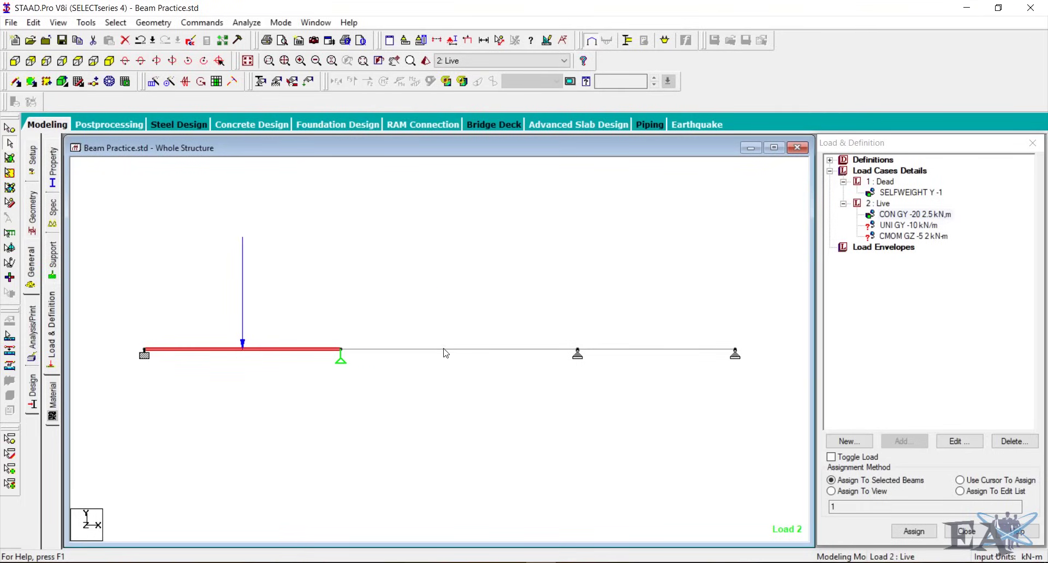
# - Assign the Live uniform load UNI GY -10 kN/m to the middle span
pyautogui.click(443, 350)
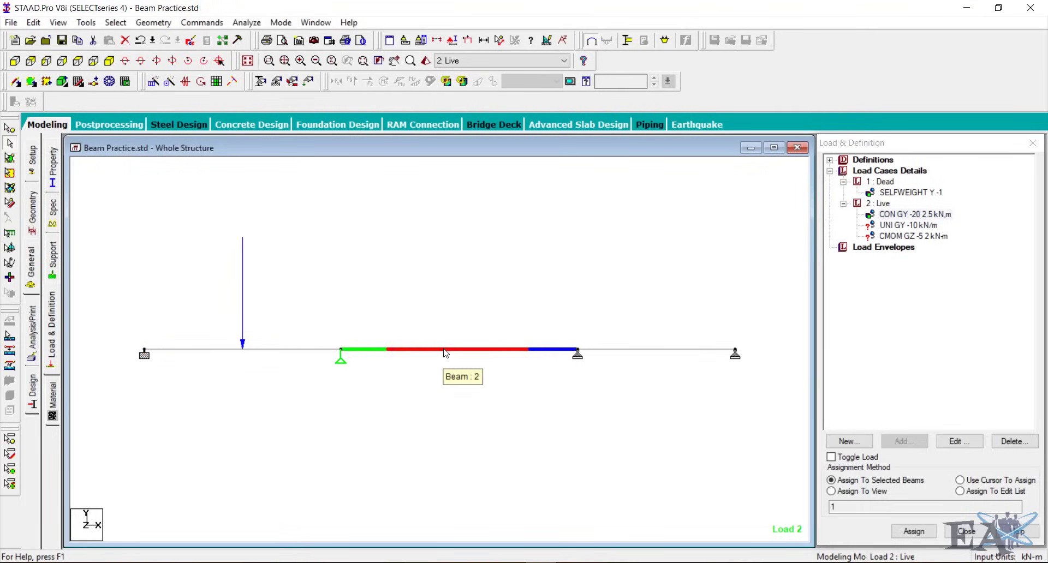
pyautogui.click(917, 224)
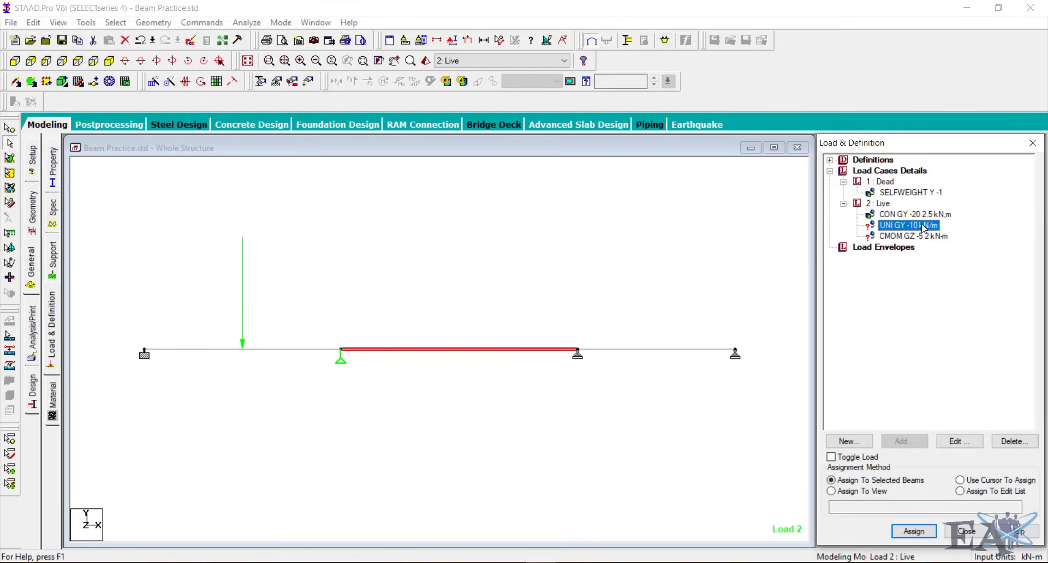
pyautogui.click(912, 532)
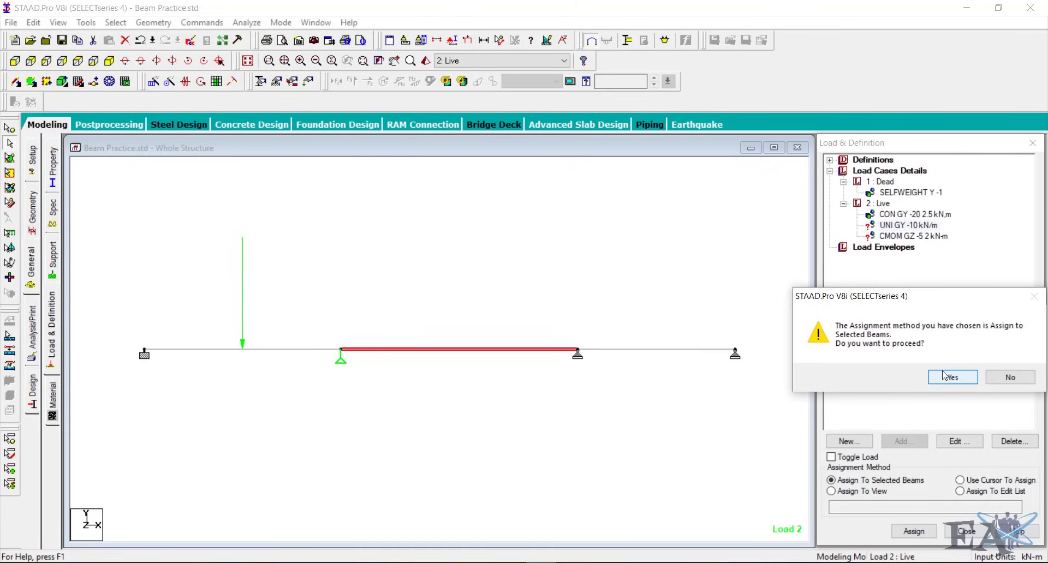
pyautogui.click(944, 376)
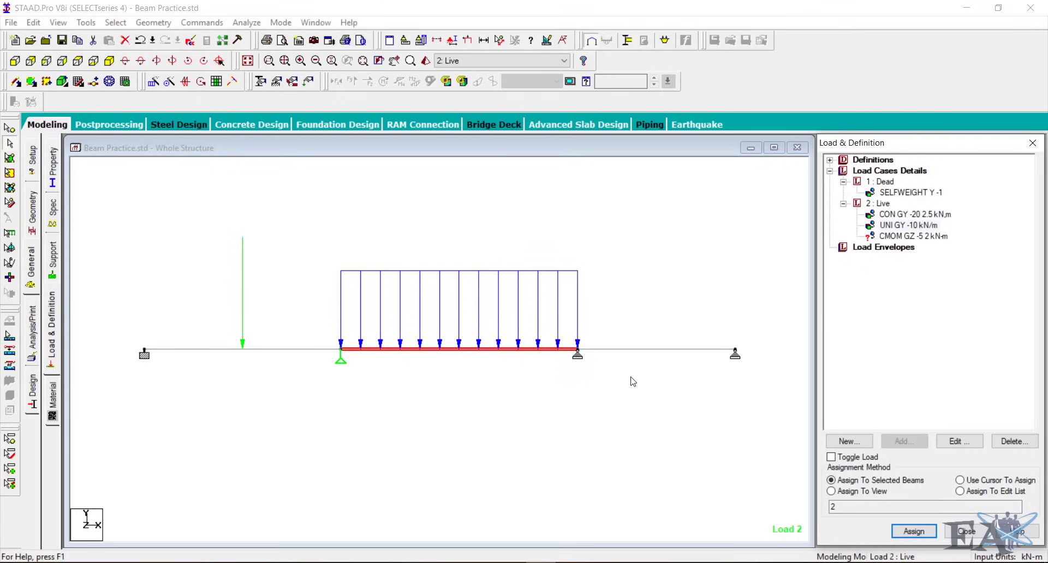
# - Assign the Live concentrated moment load CMOM GZ -5 2 kN-m to the third span using Assign To Selected Beams
pyautogui.click(644, 352)
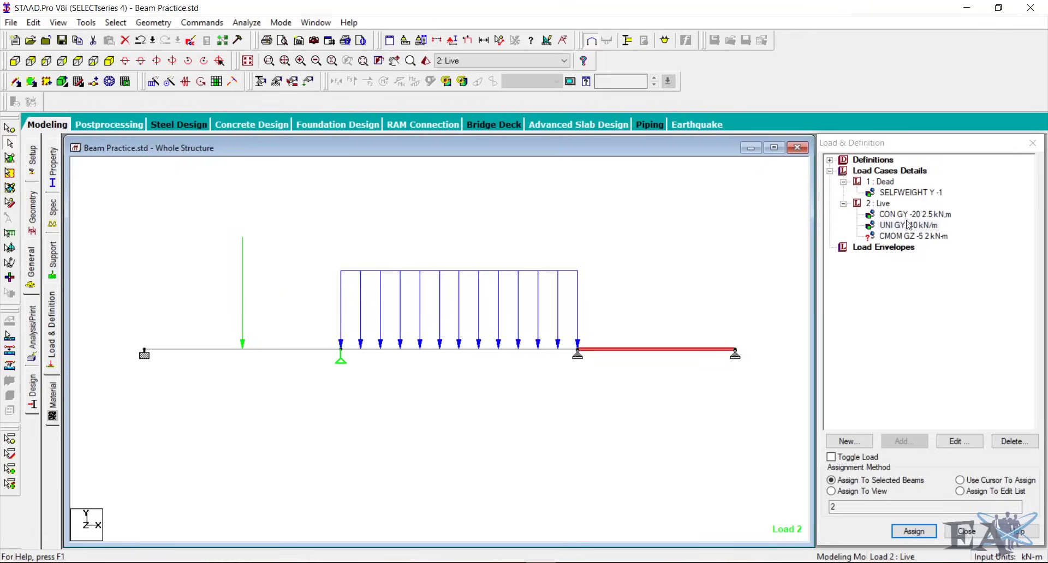
pyautogui.click(913, 237)
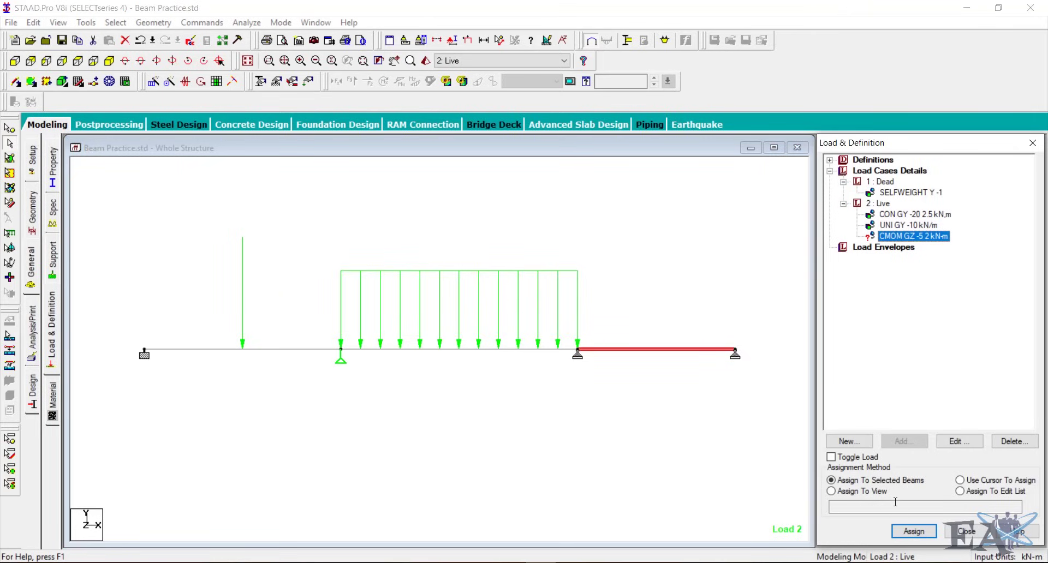
pyautogui.click(903, 532)
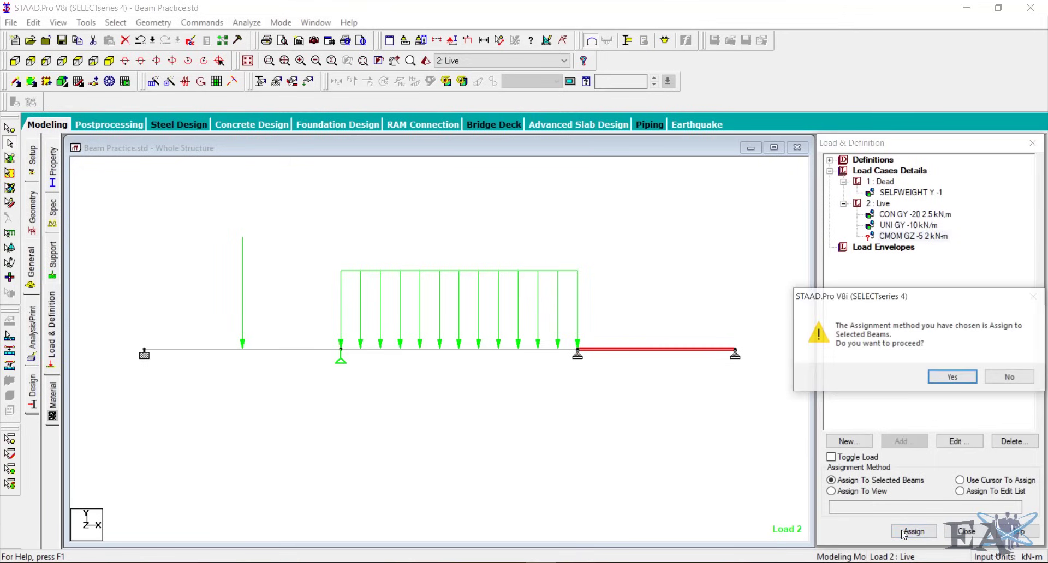
pyautogui.click(943, 378)
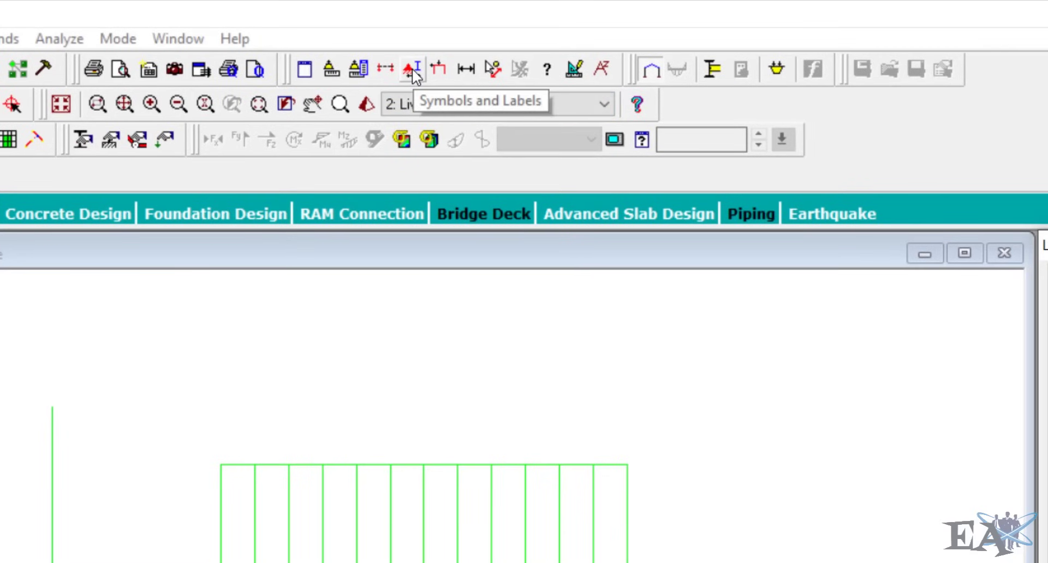
# - Set the Point Moment load scale to 5 kNm per m in the diagram scales with Apply Immediately enabled
pyautogui.click(412, 67)
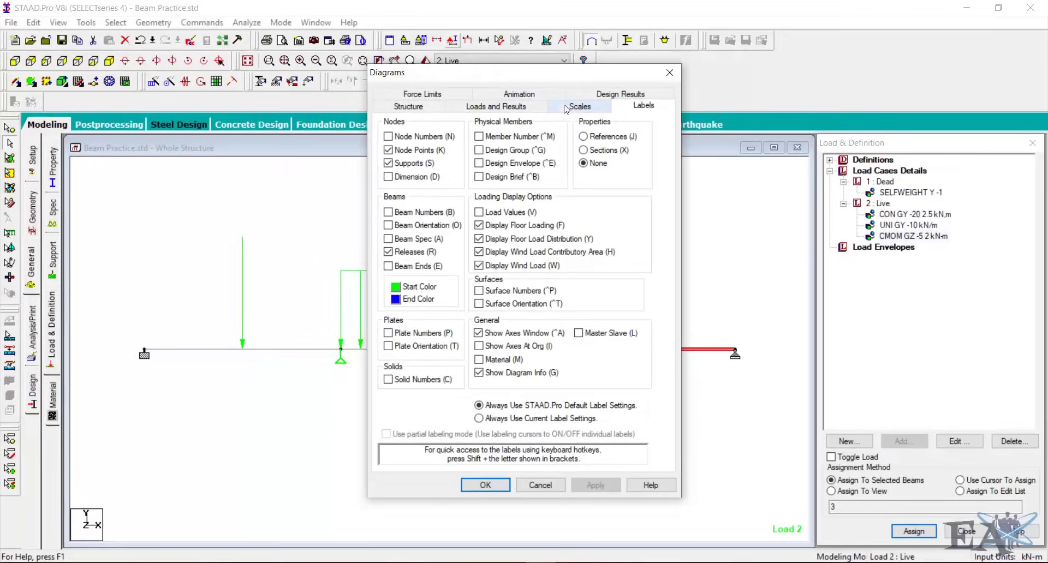
pyautogui.click(571, 107)
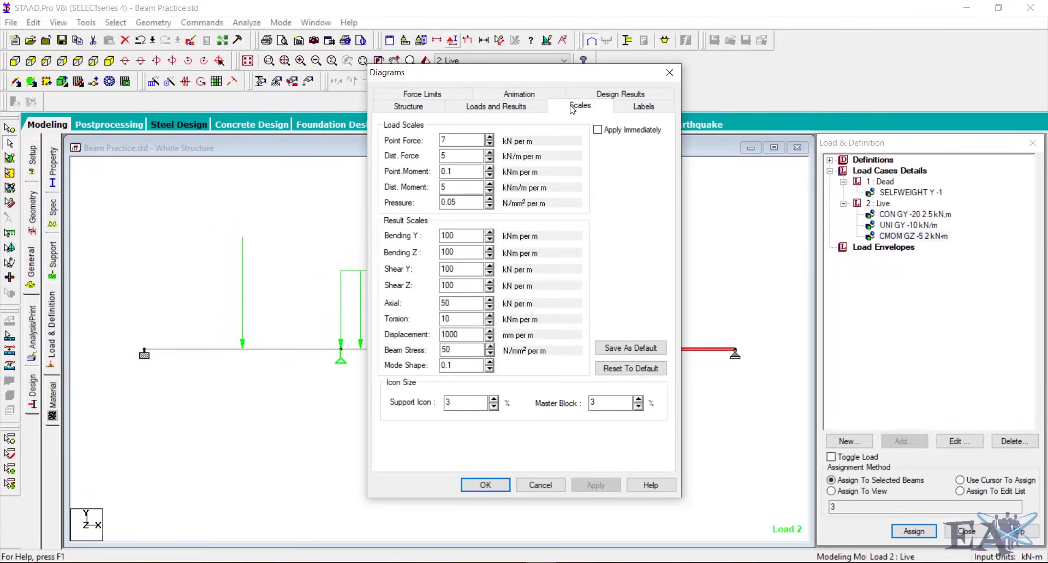
pyautogui.moveTo(473, 77); pyautogui.dragTo(157, 14)
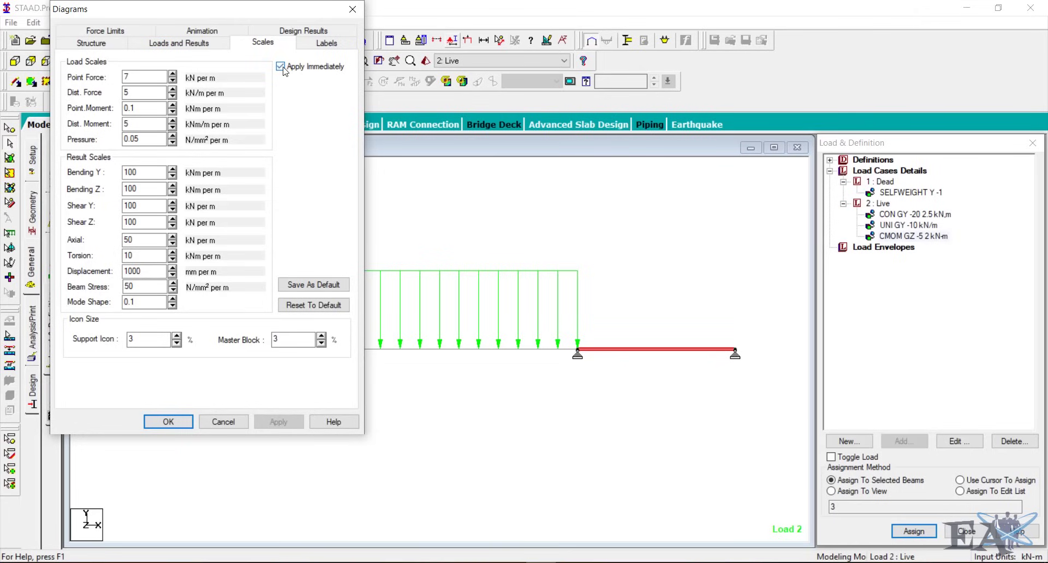
pyautogui.click(173, 105)
pyautogui.click(173, 106)
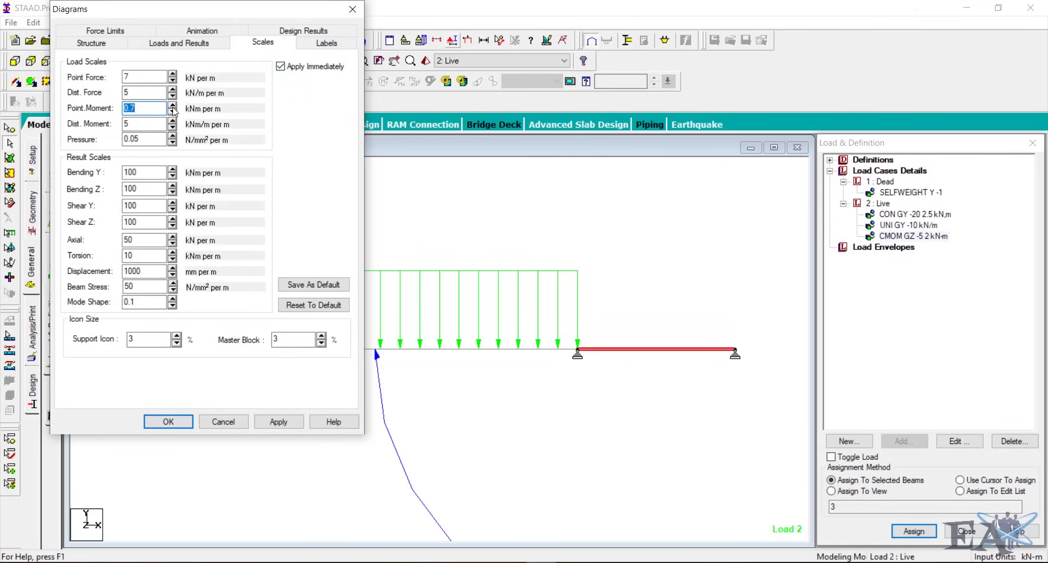
pyautogui.click(173, 111)
pyautogui.click(173, 112)
pyautogui.click(173, 111)
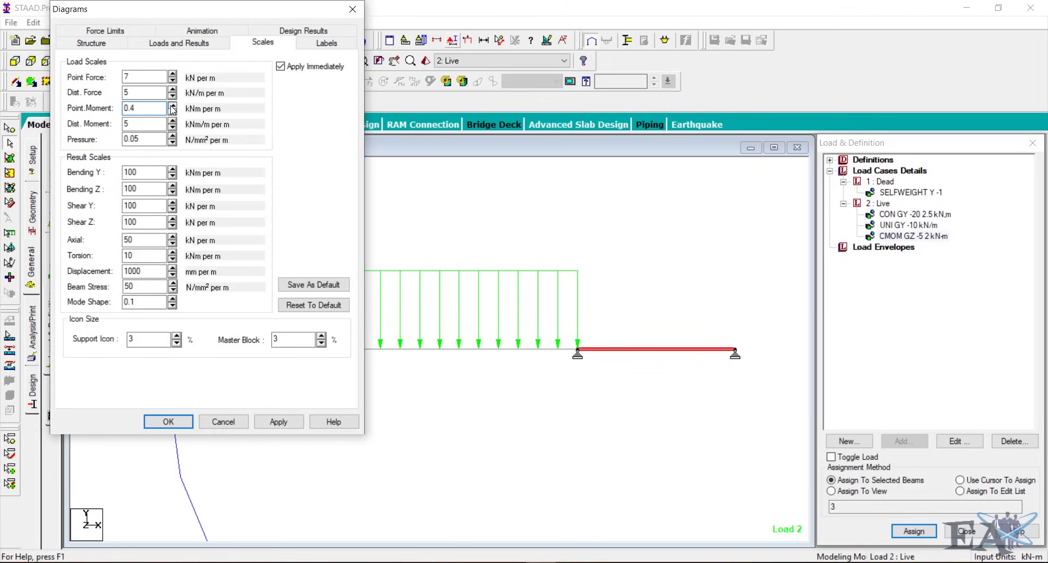
pyautogui.click(171, 106)
pyautogui.click(171, 106)
pyautogui.click(171, 106)
pyautogui.click(172, 106)
pyautogui.click(171, 106)
pyautogui.click(171, 106)
pyautogui.click(171, 106)
pyautogui.click(171, 106)
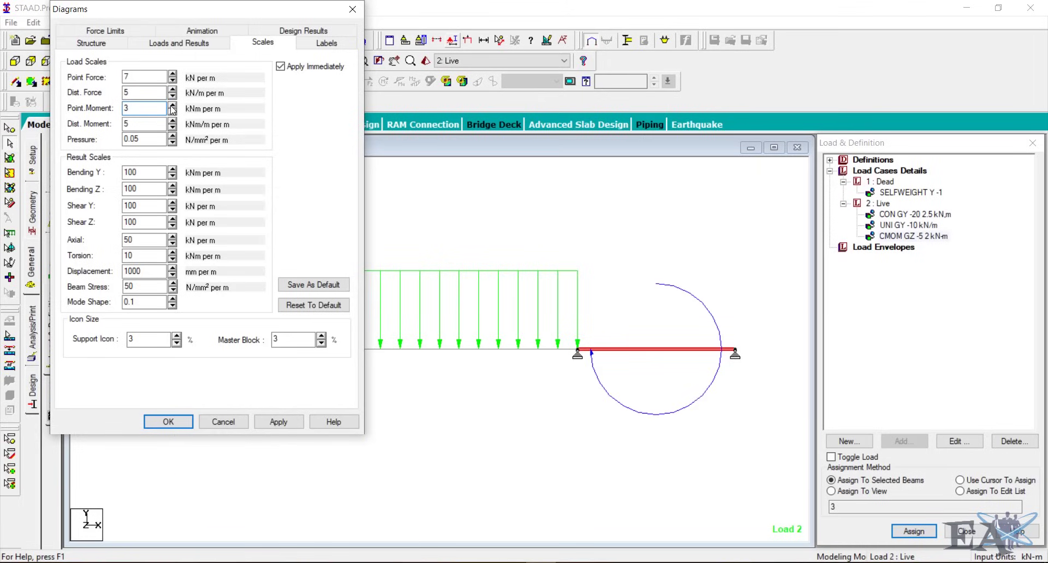
pyautogui.click(171, 106)
pyautogui.click(172, 106)
pyautogui.click(171, 106)
pyautogui.click(171, 106)
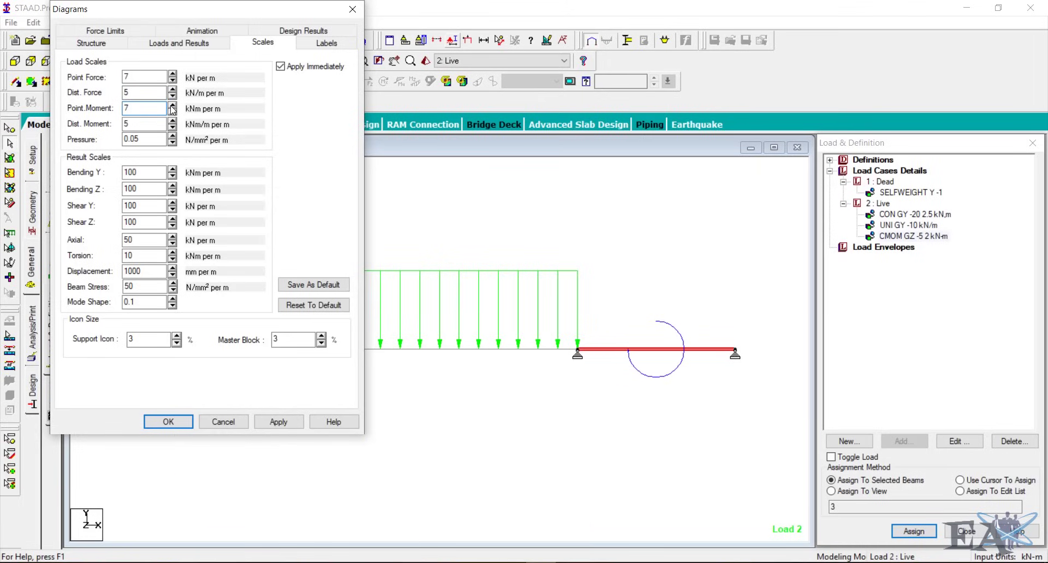
pyautogui.click(173, 111)
pyautogui.click(173, 111)
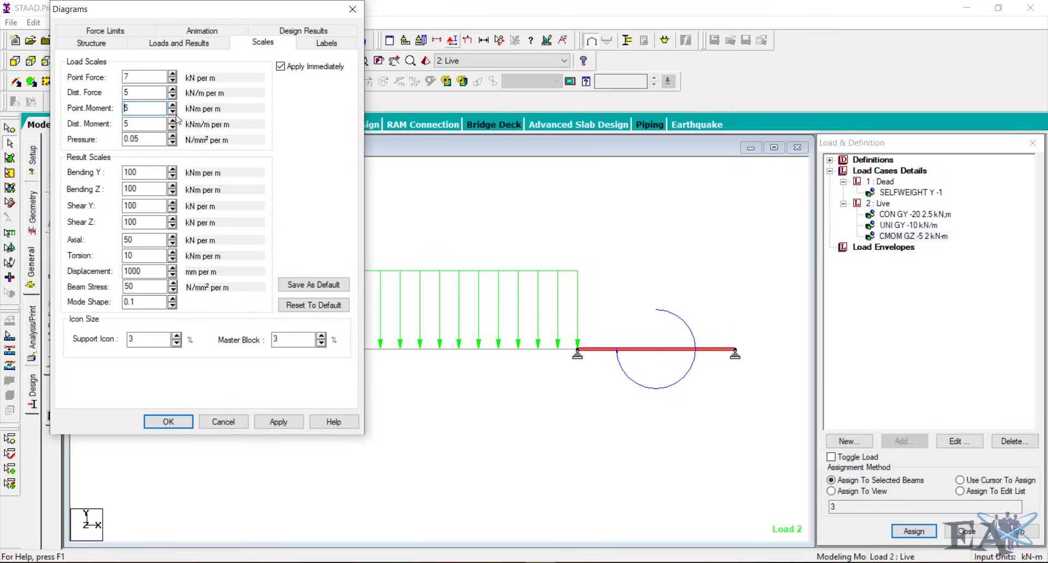
pyautogui.click(169, 422)
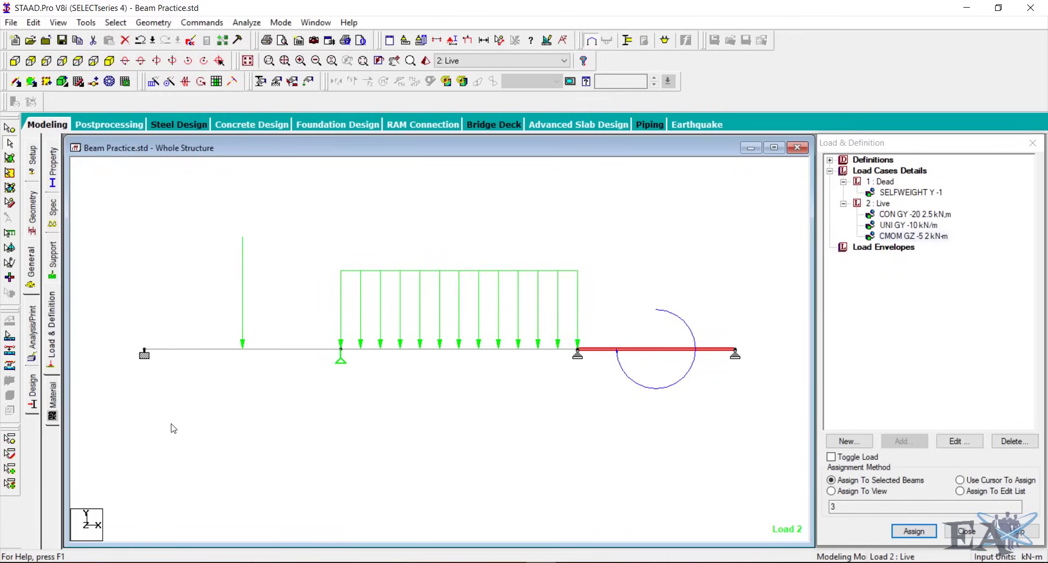
# - Review the isotropic material properties of CONCRETE, including Young's modulus, density and compressive strength
pyautogui.click(51, 400)
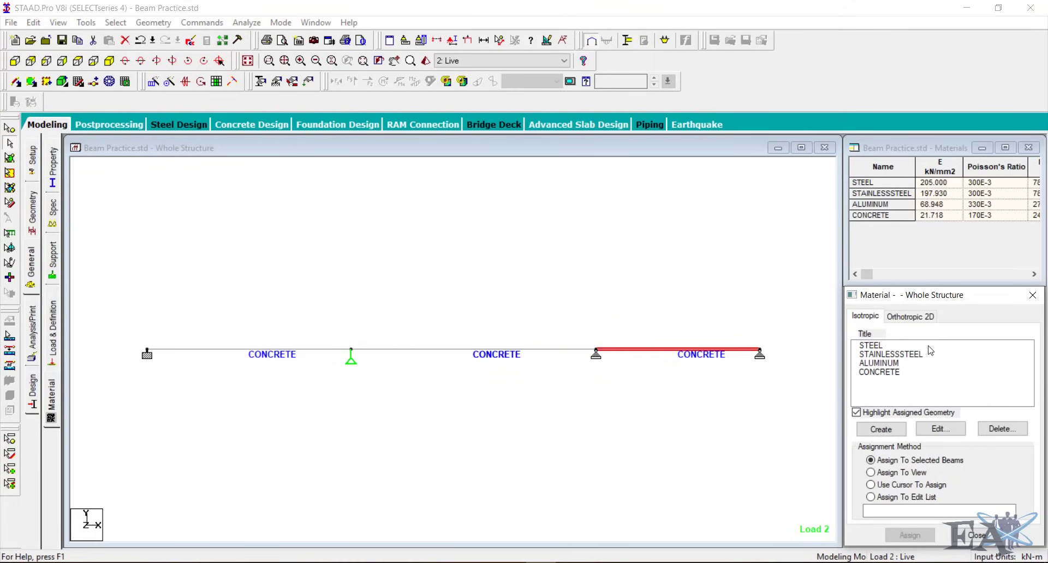
pyautogui.click(881, 372)
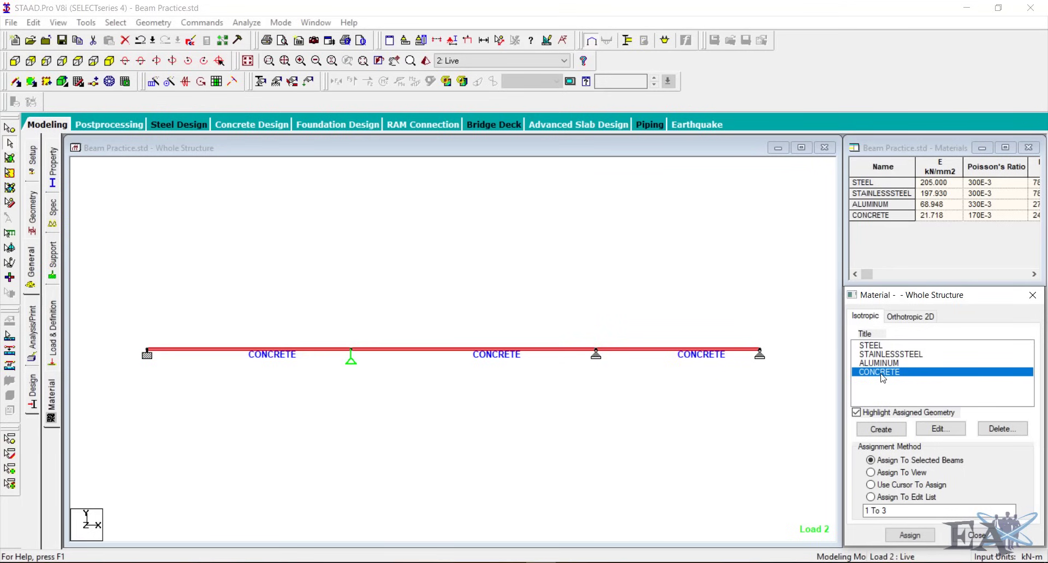
pyautogui.click(932, 431)
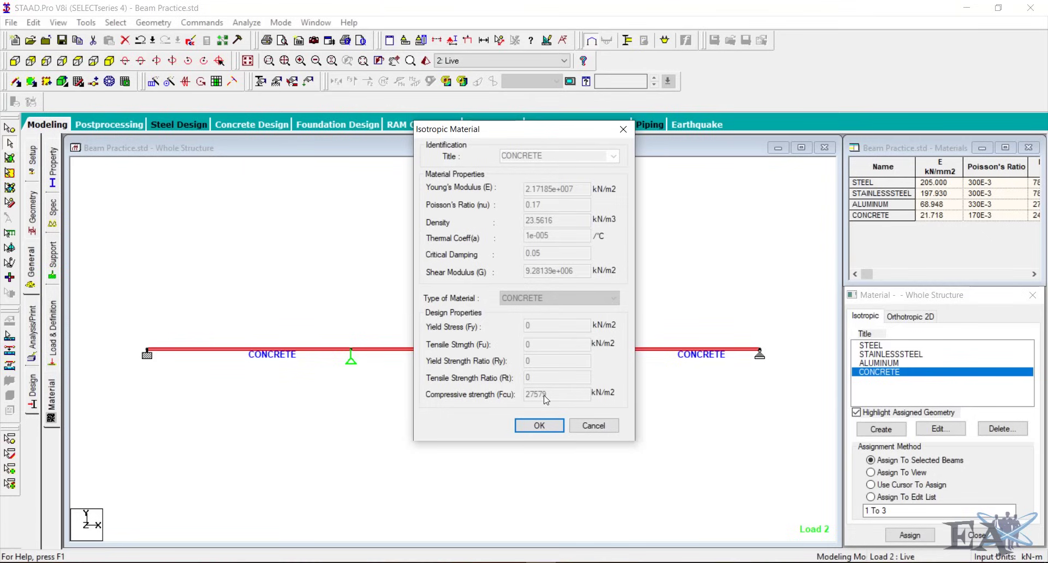
pyautogui.click(541, 426)
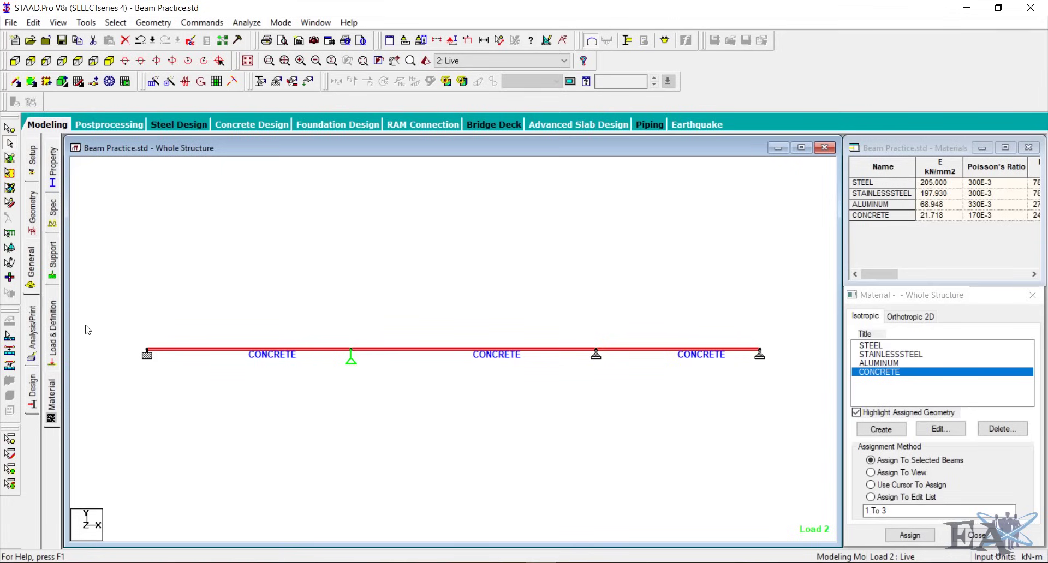
# - Add a Perform Analysis command with the No Print option
pyautogui.click(34, 330)
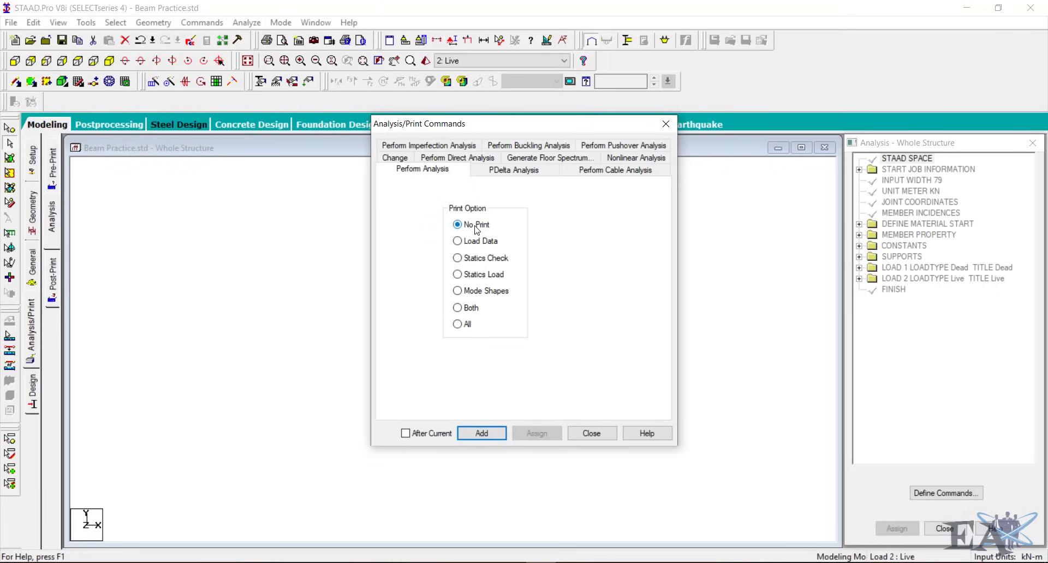
pyautogui.click(483, 434)
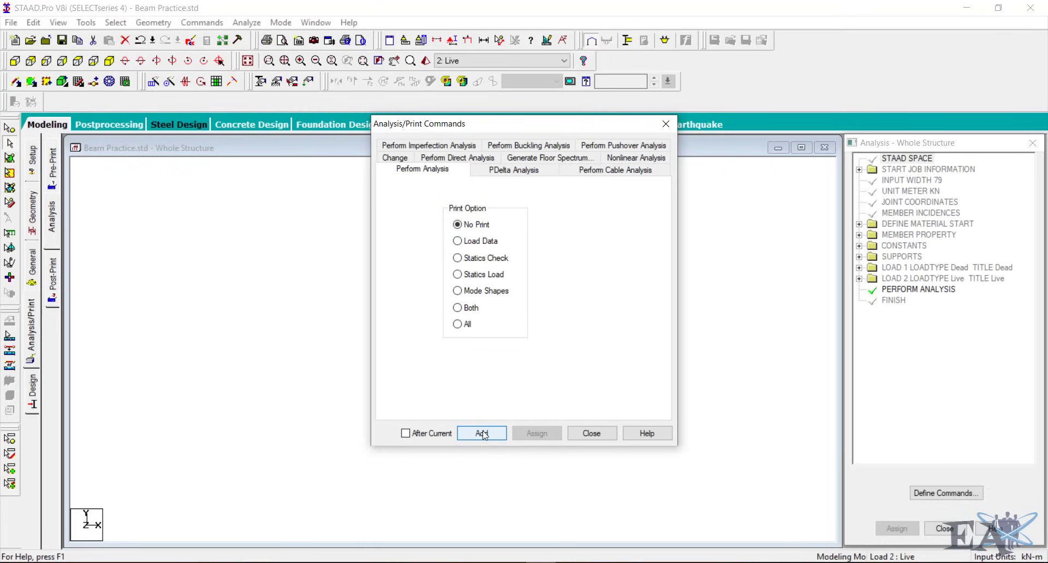
pyautogui.click(592, 434)
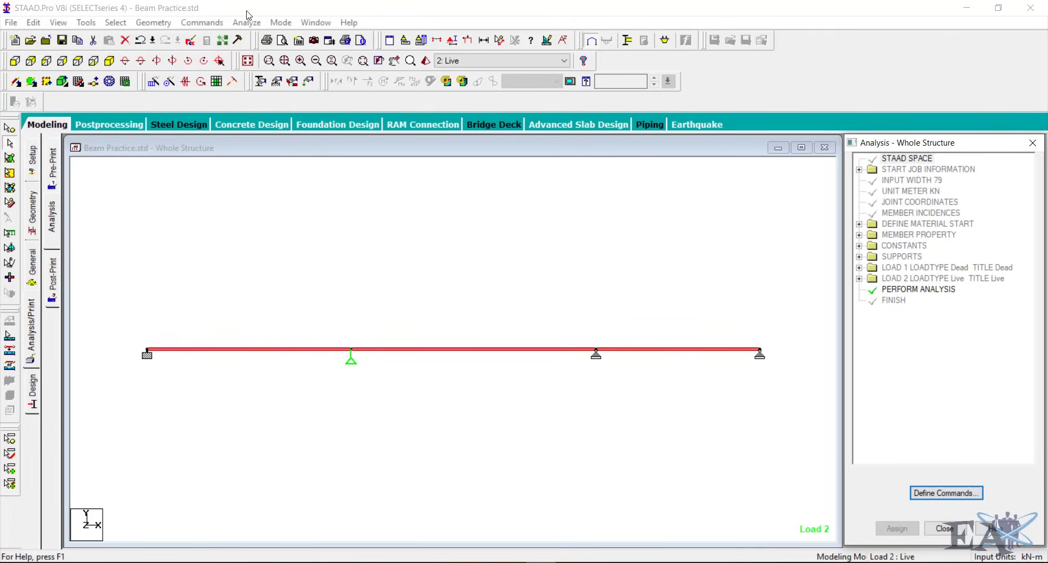
# - Run the analysis of the beam, saving the modified structure
pyautogui.click(254, 26)
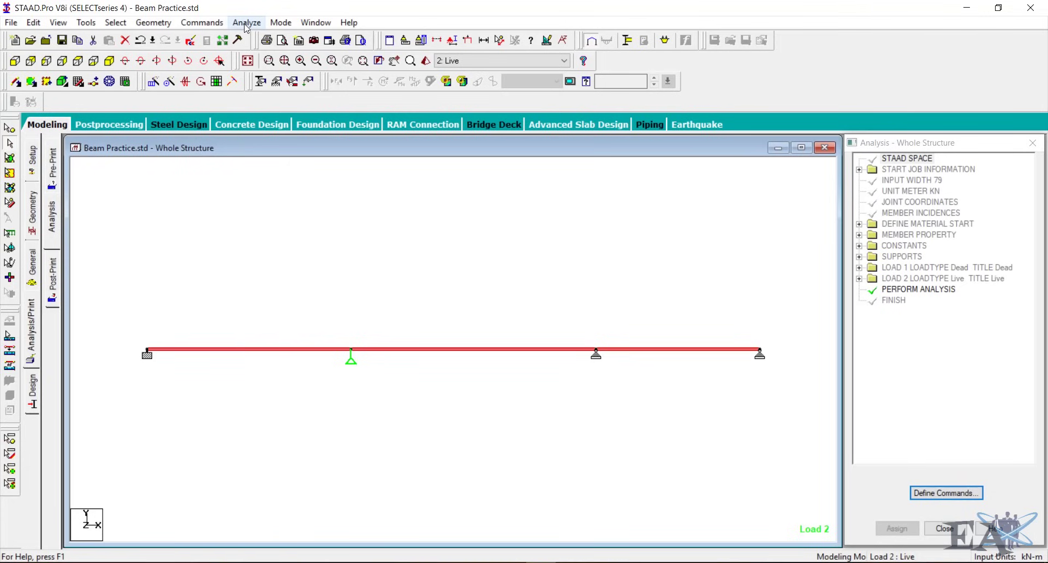
pyautogui.click(247, 24)
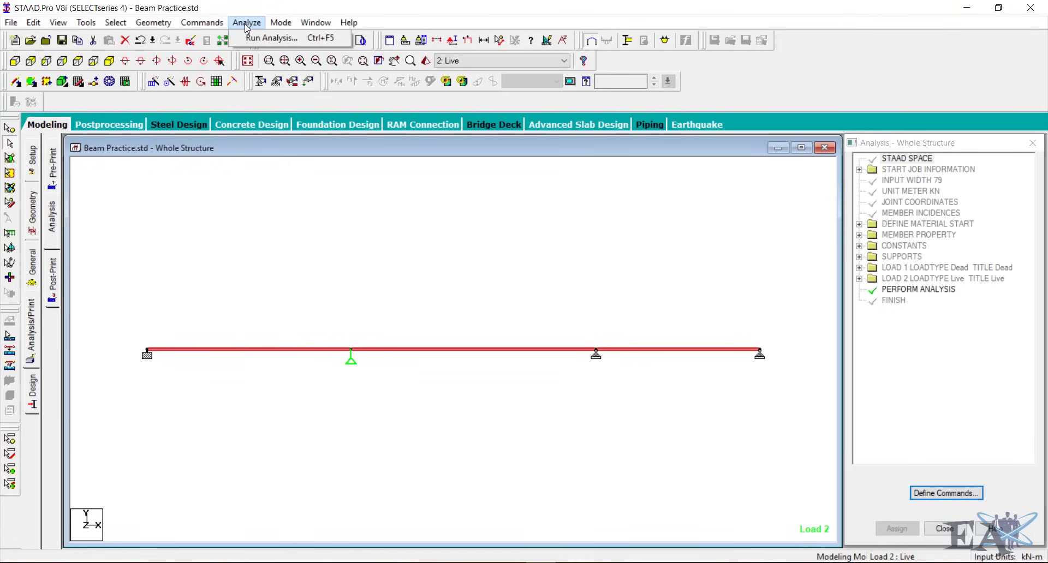
pyautogui.click(252, 38)
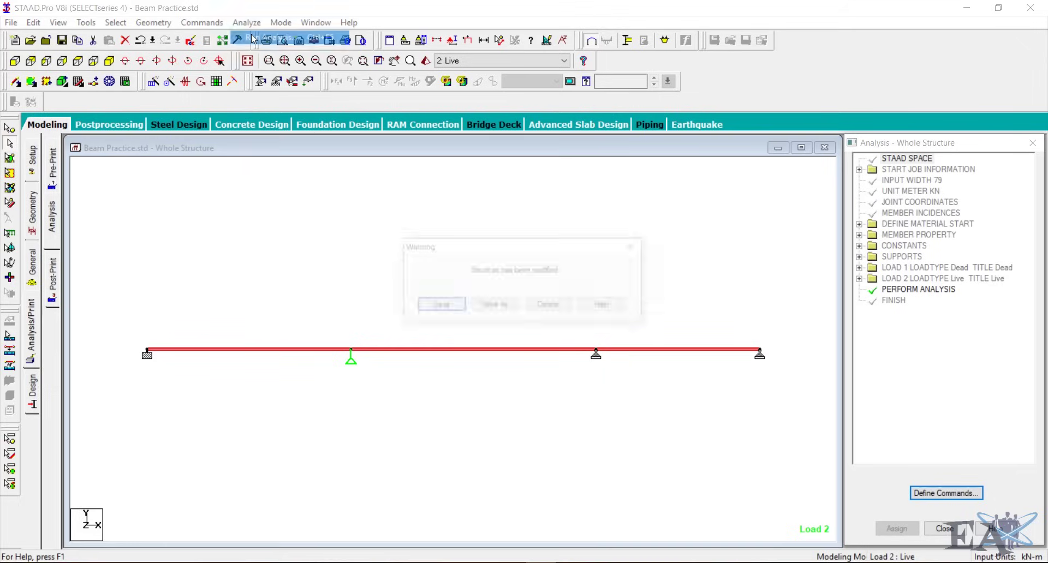
pyautogui.click(428, 307)
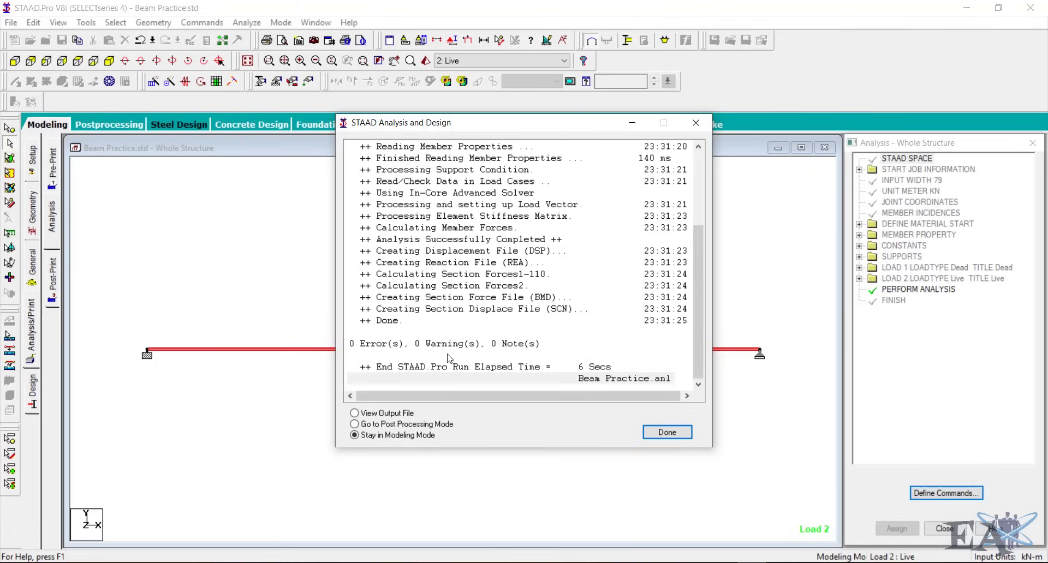
# - View the analysis output file, reading from the joint coordinates through the material, support and load data to the end, and close it
pyautogui.click(383, 415)
pyautogui.click(666, 432)
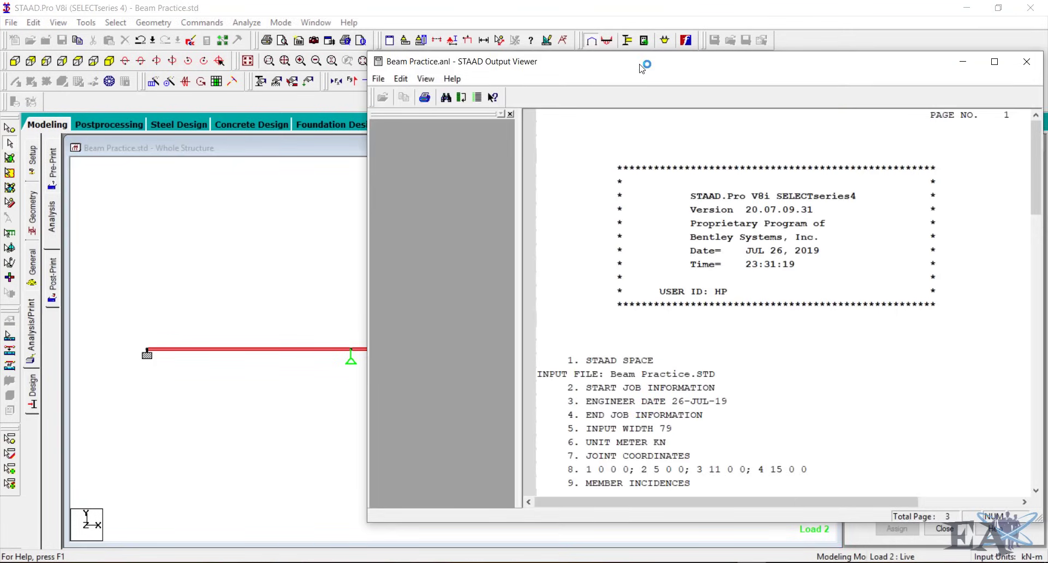
pyautogui.scroll(-3, 407, 229)
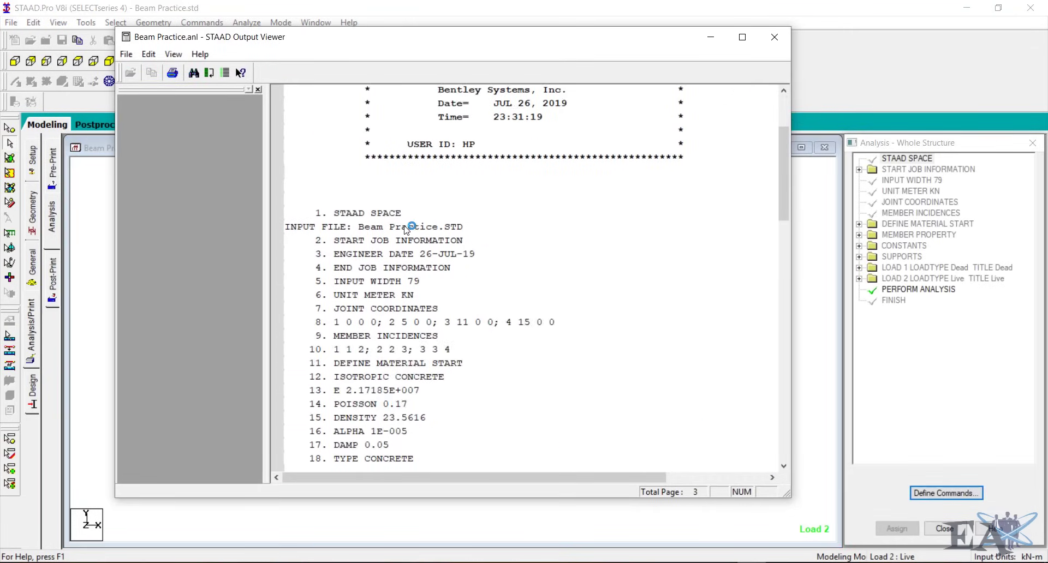
pyautogui.scroll(-2, 407, 229)
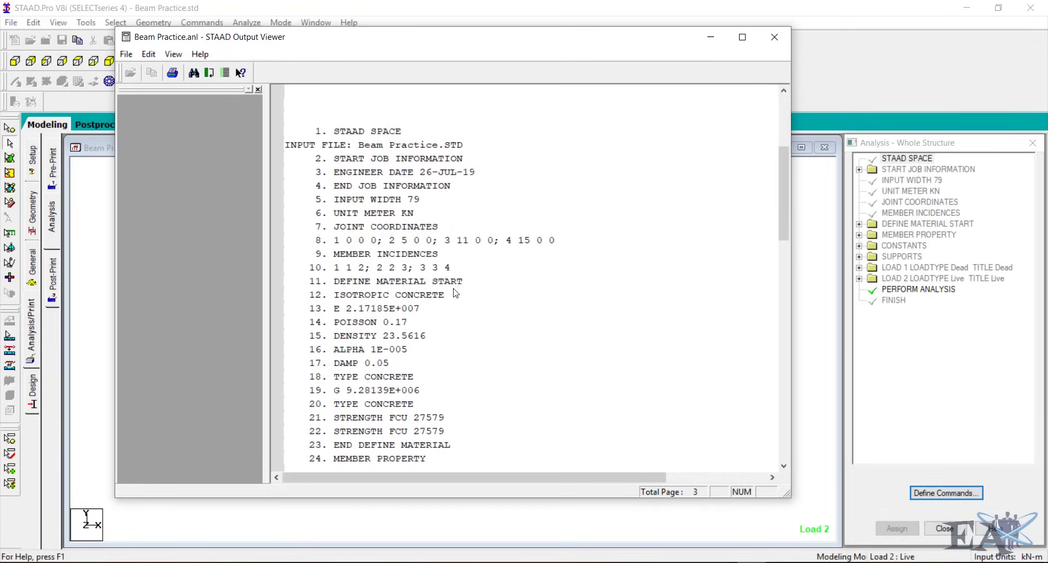
pyautogui.scroll(-1, 455, 293)
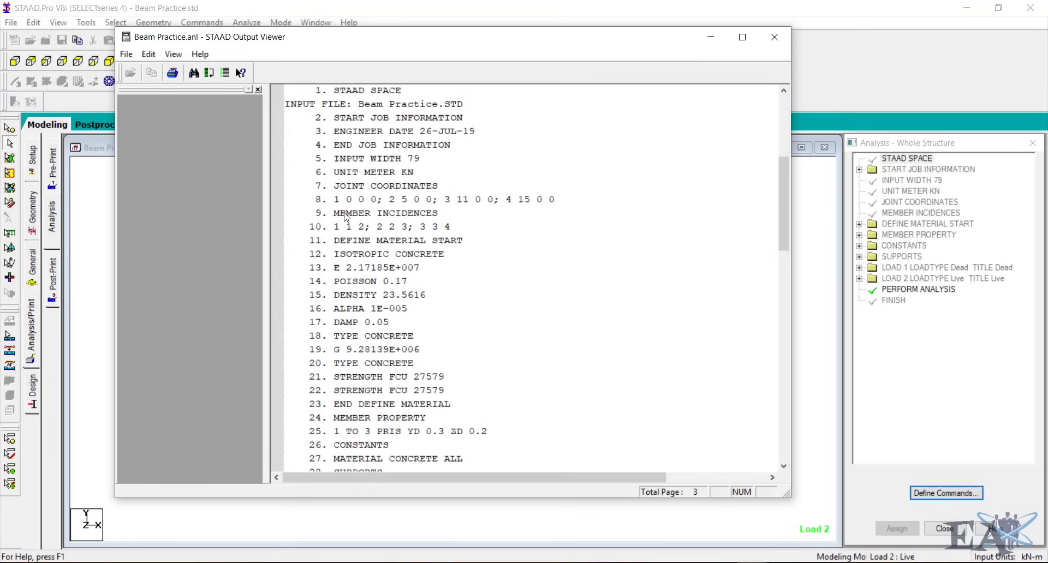
pyautogui.click(336, 188)
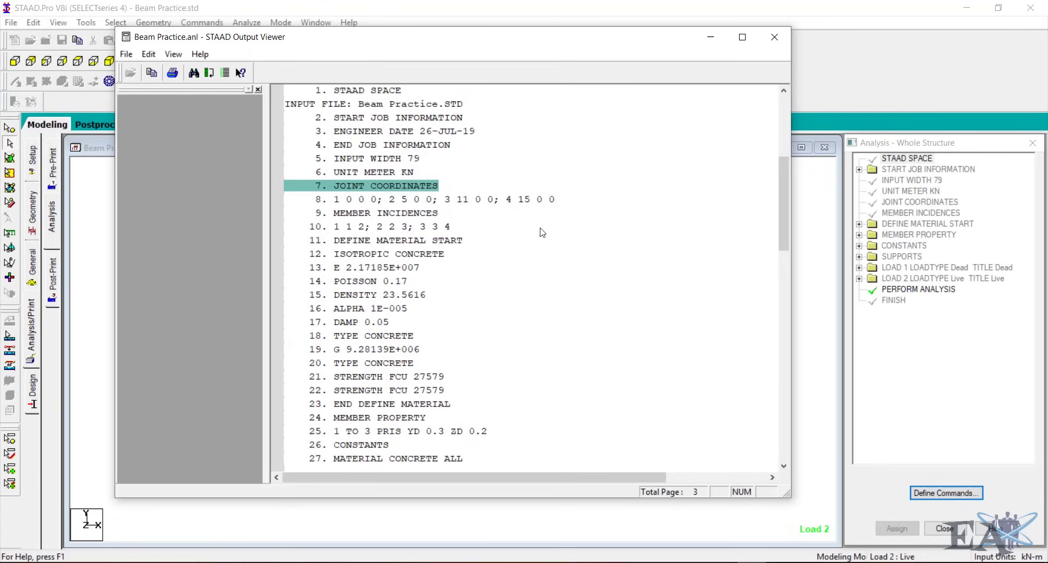
pyautogui.scroll(-14, 518, 274)
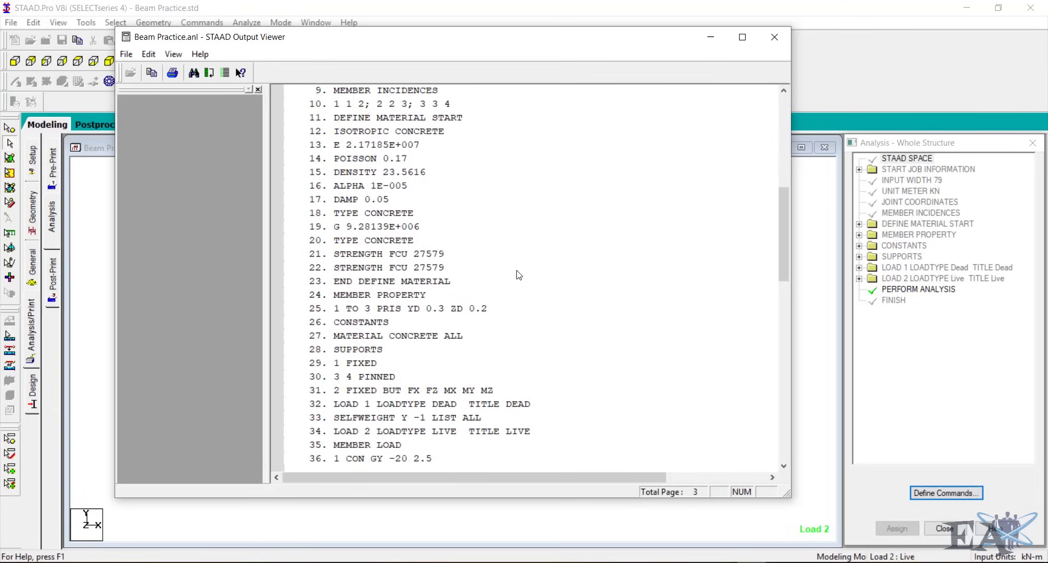
pyautogui.scroll(-7, 518, 275)
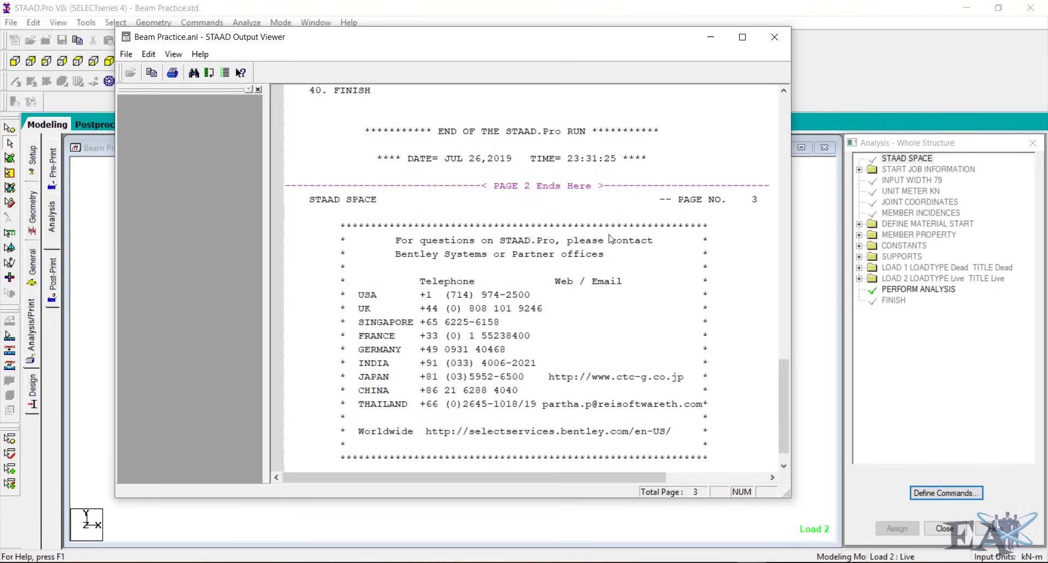
pyautogui.click(773, 36)
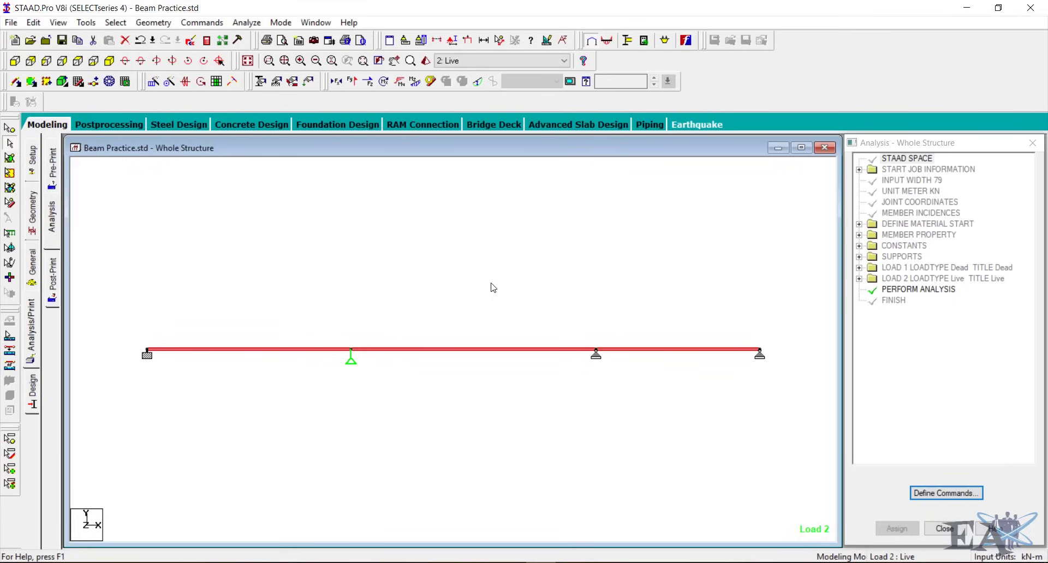
# - Enter Postprocessing mode with both the Dead and Live load cases selected for the results
pyautogui.click(121, 129)
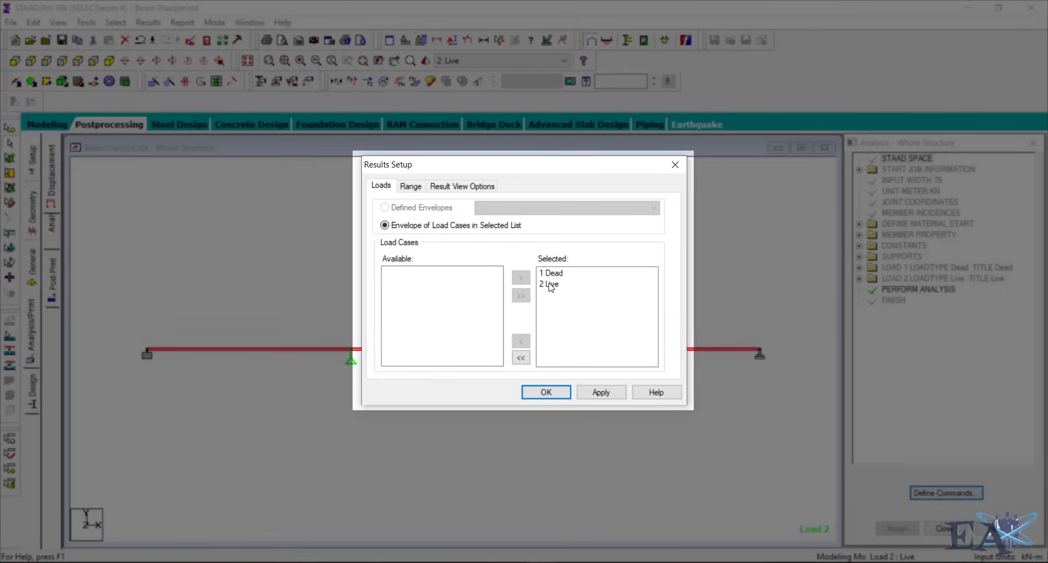
pyautogui.click(551, 273)
pyautogui.click(550, 284)
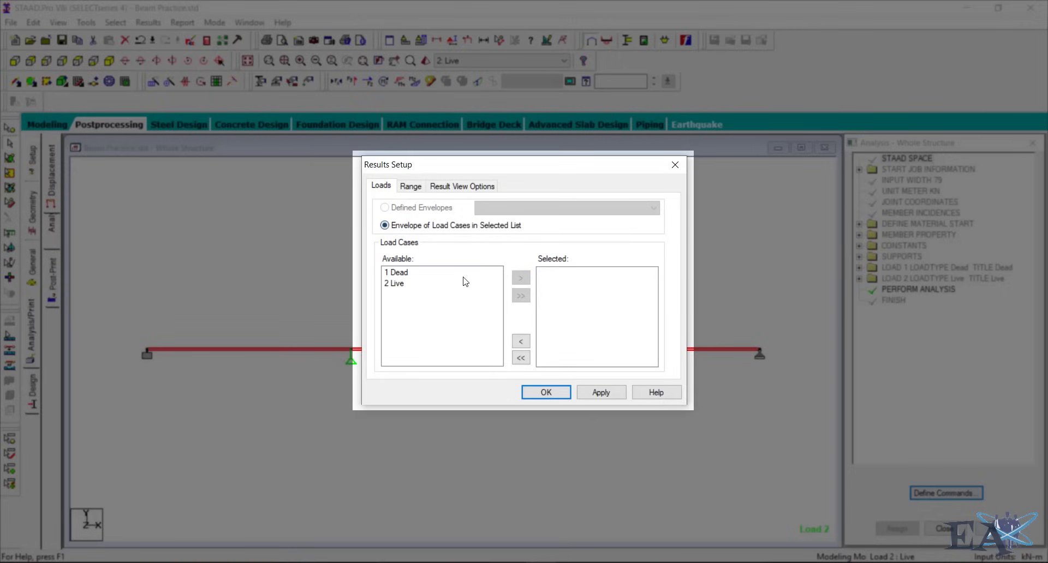
pyautogui.click(402, 273)
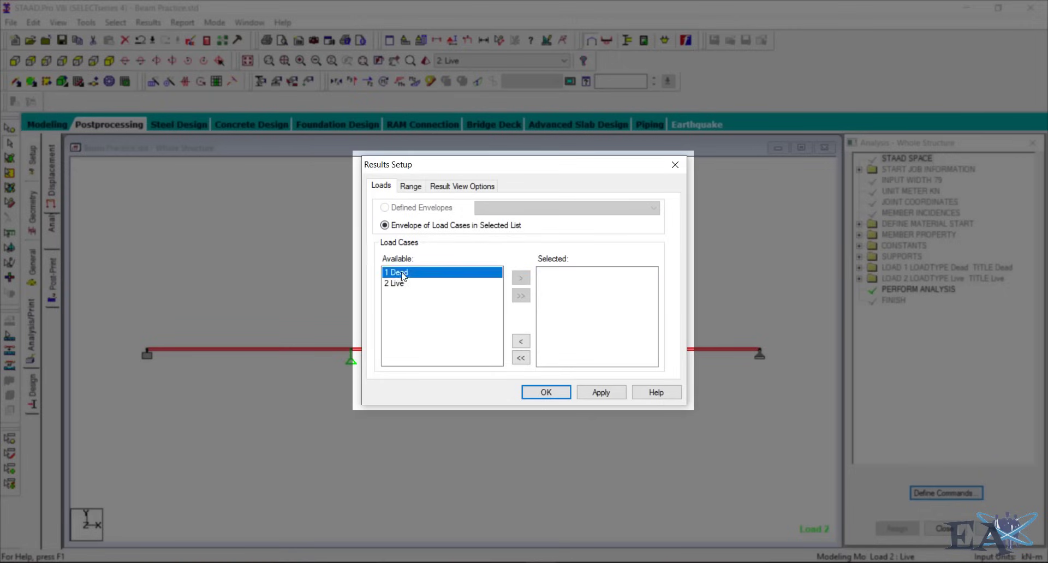
pyautogui.click(403, 283)
pyautogui.click(521, 296)
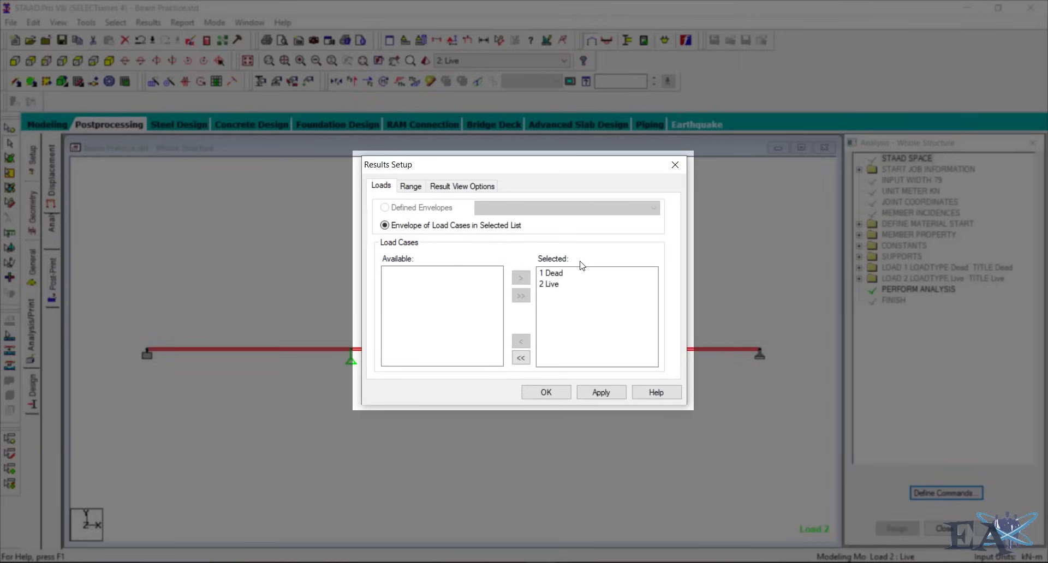
pyautogui.click(546, 392)
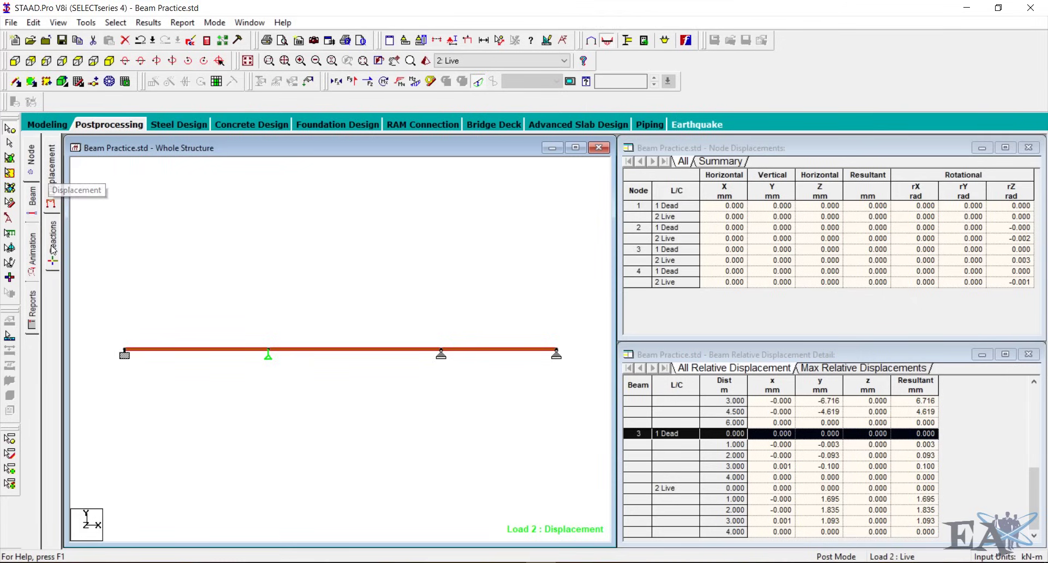
# - View the node displacements, the support reactions and the beam force results of the beam
pyautogui.click(52, 198)
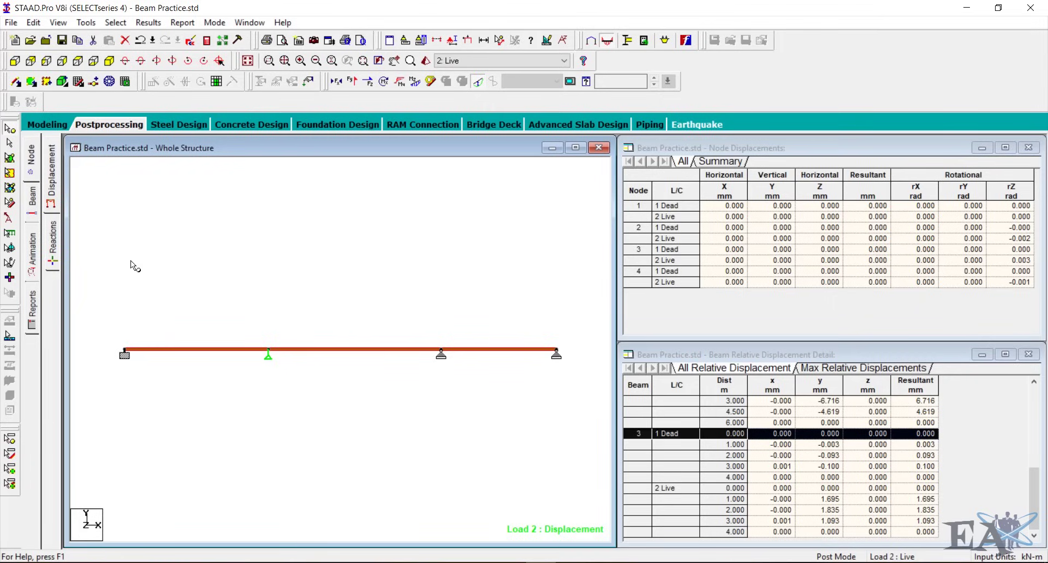
pyautogui.click(55, 246)
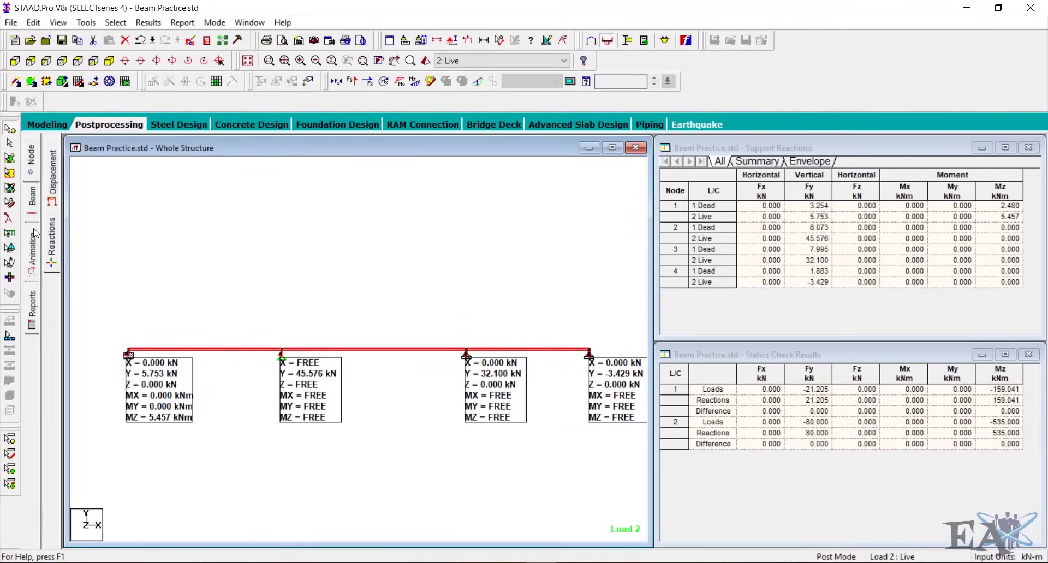
pyautogui.click(31, 205)
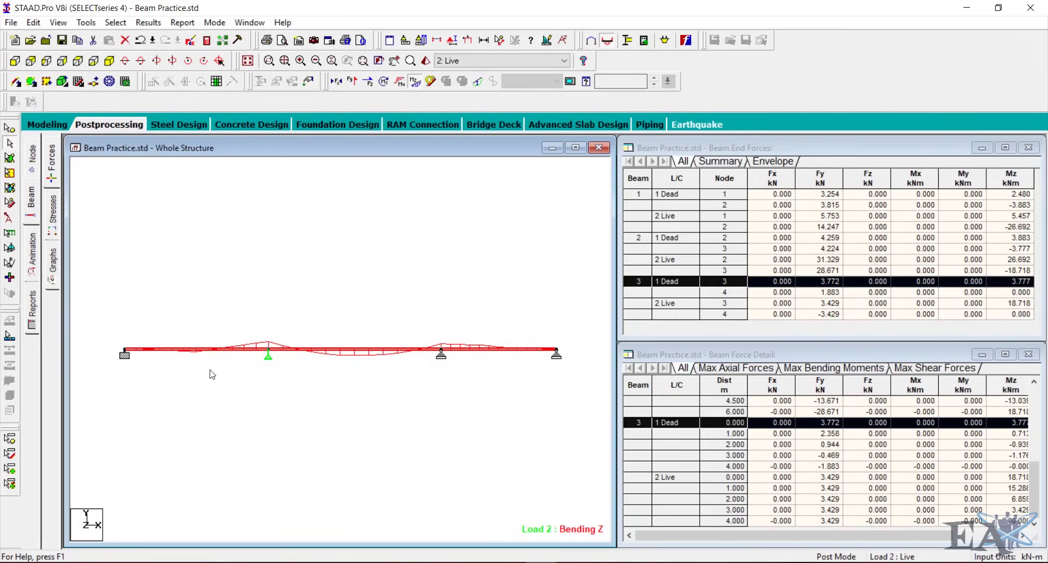
# - Maximize the structure window and annotate the supports with their Global Y and Global rZ reactions
pyautogui.click(575, 147)
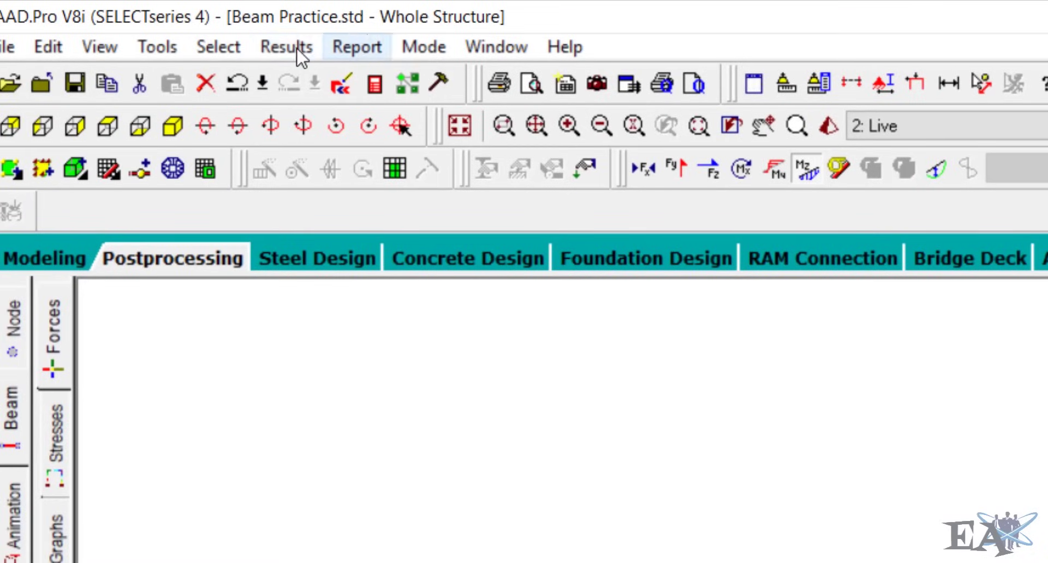
pyautogui.click(285, 48)
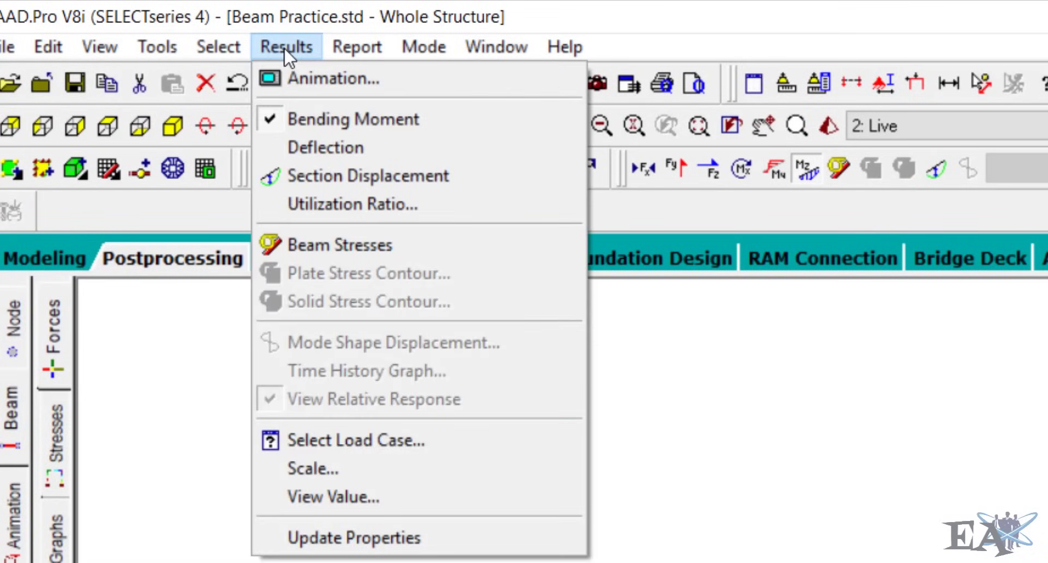
pyautogui.click(336, 494)
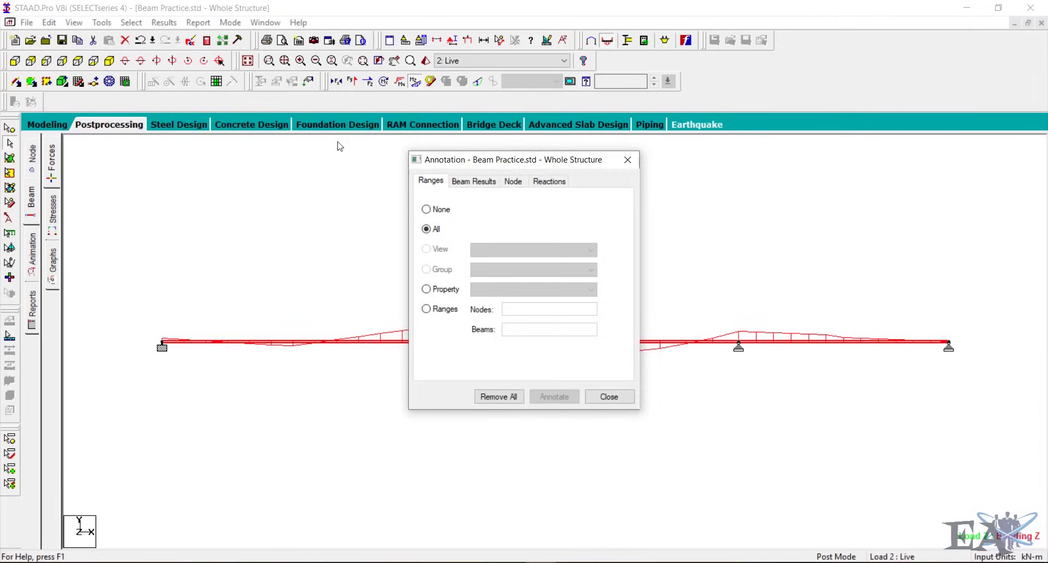
pyautogui.moveTo(449, 214); pyautogui.dragTo(215, 119)
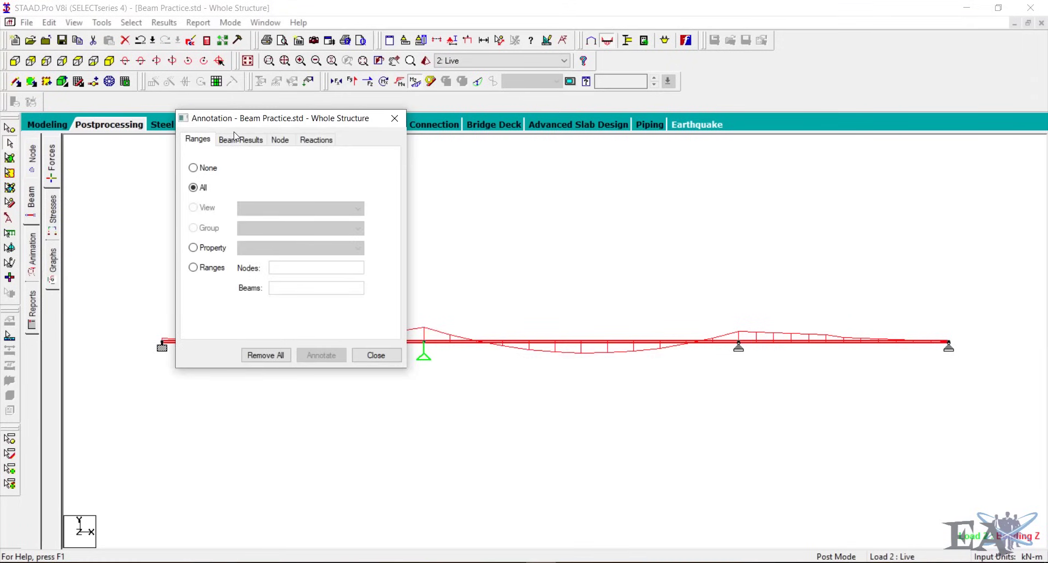
pyautogui.click(313, 141)
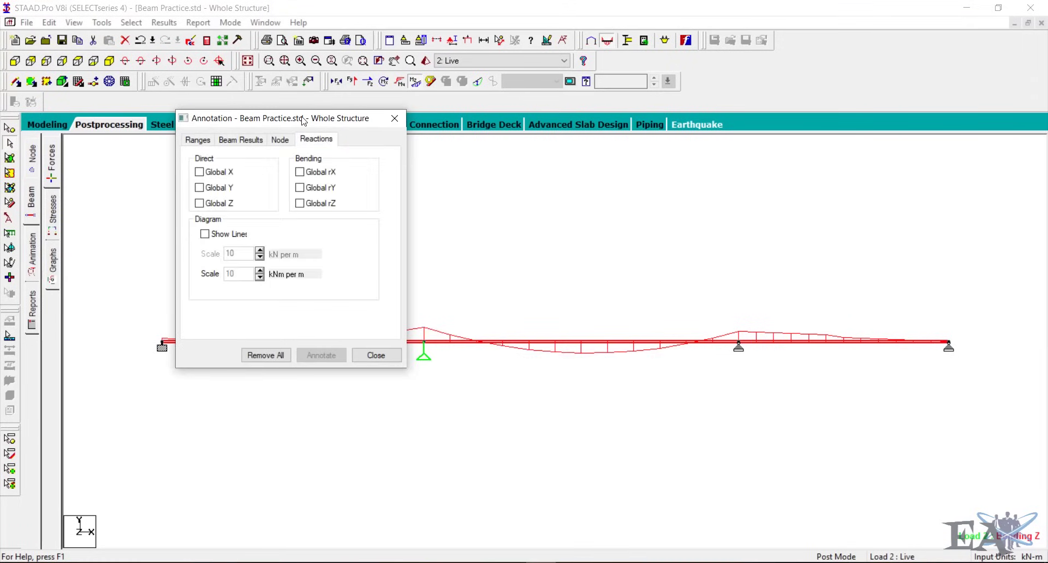
pyautogui.moveTo(306, 118)
pyautogui.mouseDown()
pyautogui.moveTo(586, 225)
pyautogui.moveTo(597, 160)
pyautogui.mouseUp()
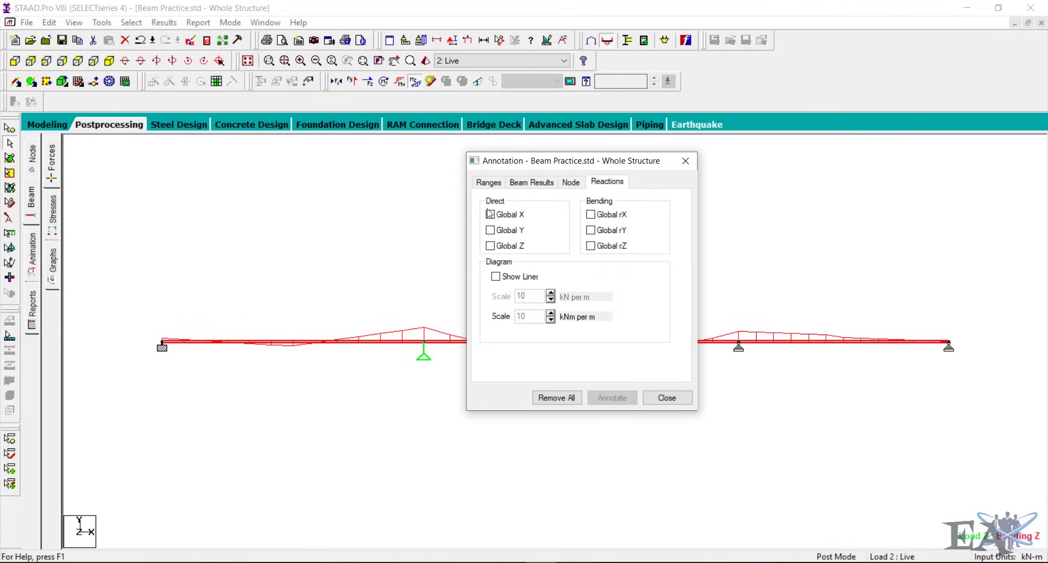
pyautogui.click(507, 232)
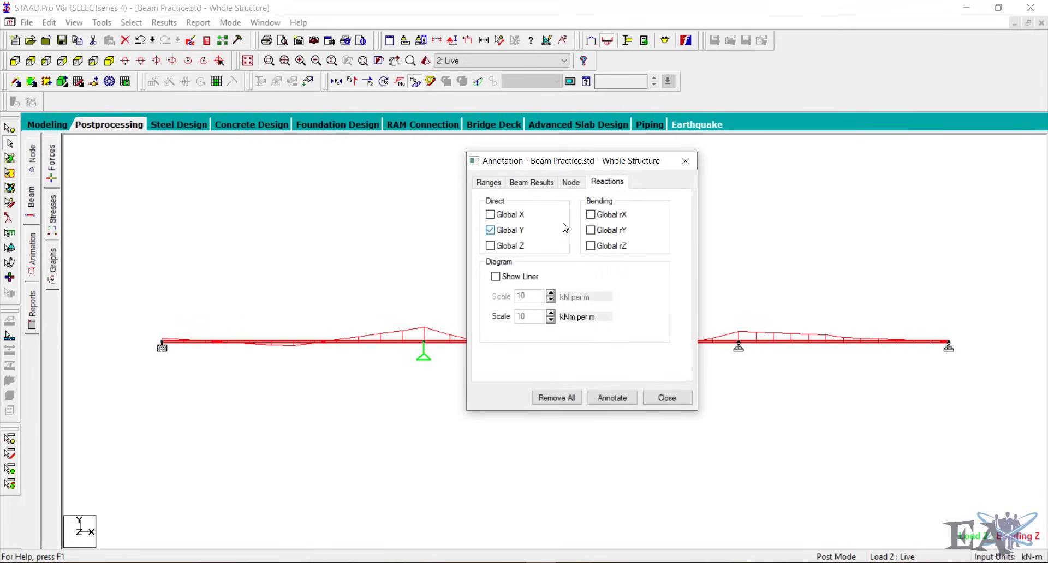
pyautogui.click(596, 250)
pyautogui.click(612, 398)
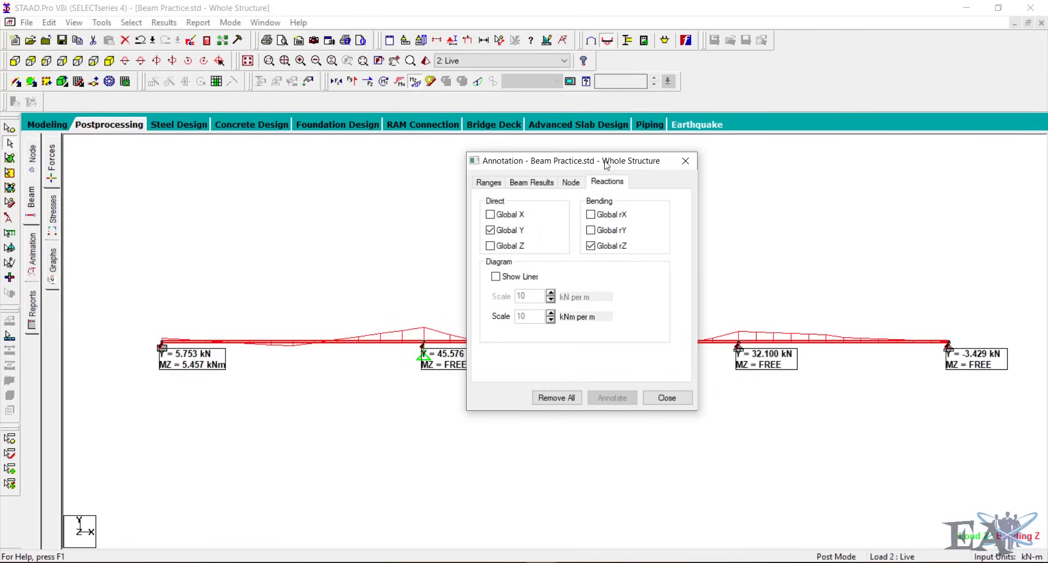
pyautogui.moveTo(581, 164); pyautogui.dragTo(794, 72)
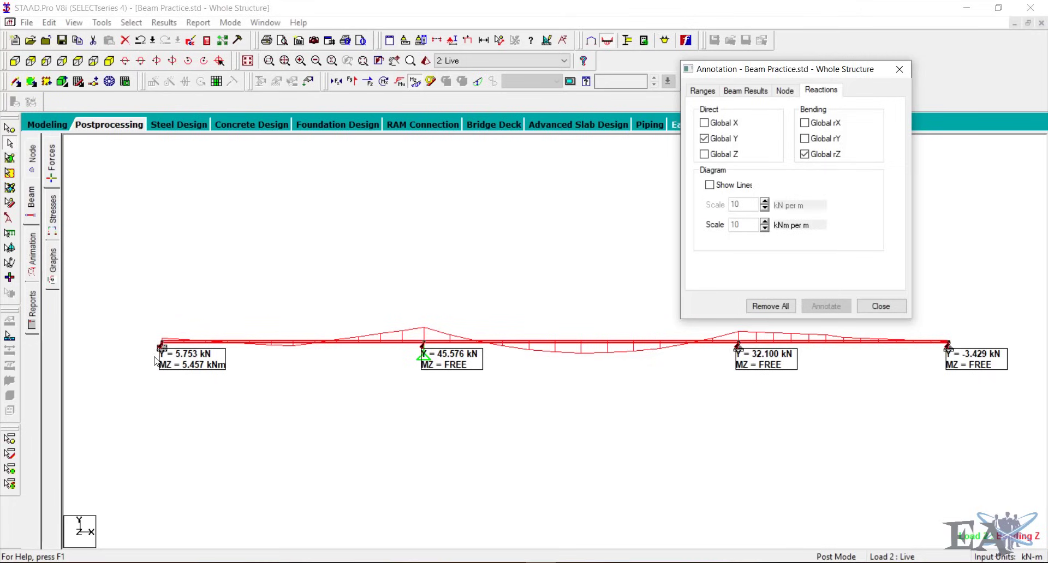
# - Remove the reaction annotations and annotate the beam with its maximum bending moments instead
pyautogui.click(769, 306)
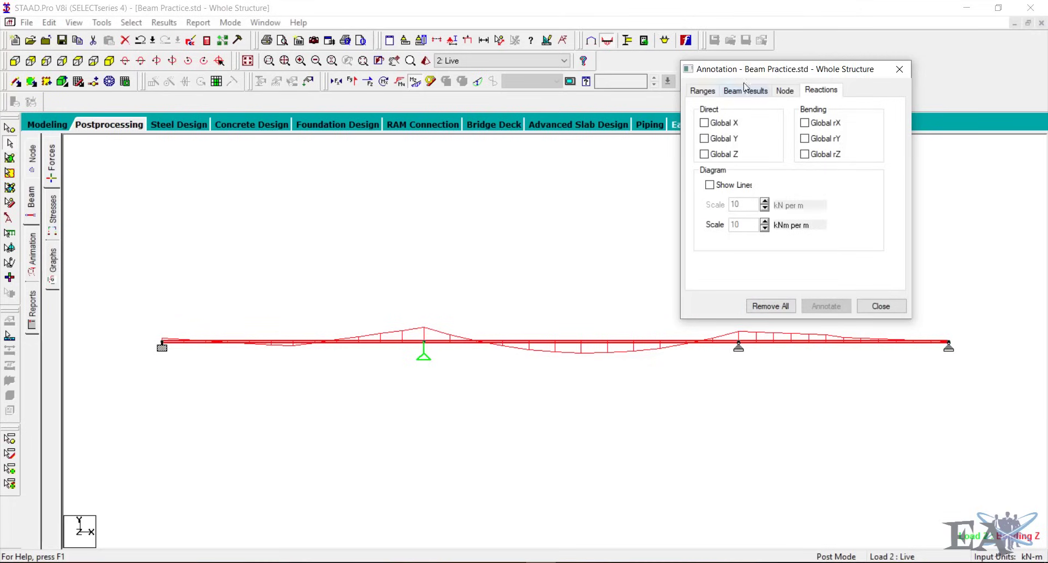
pyautogui.moveTo(730, 69)
pyautogui.mouseDown()
pyautogui.moveTo(653, 110)
pyautogui.moveTo(622, 156)
pyautogui.mouseUp()
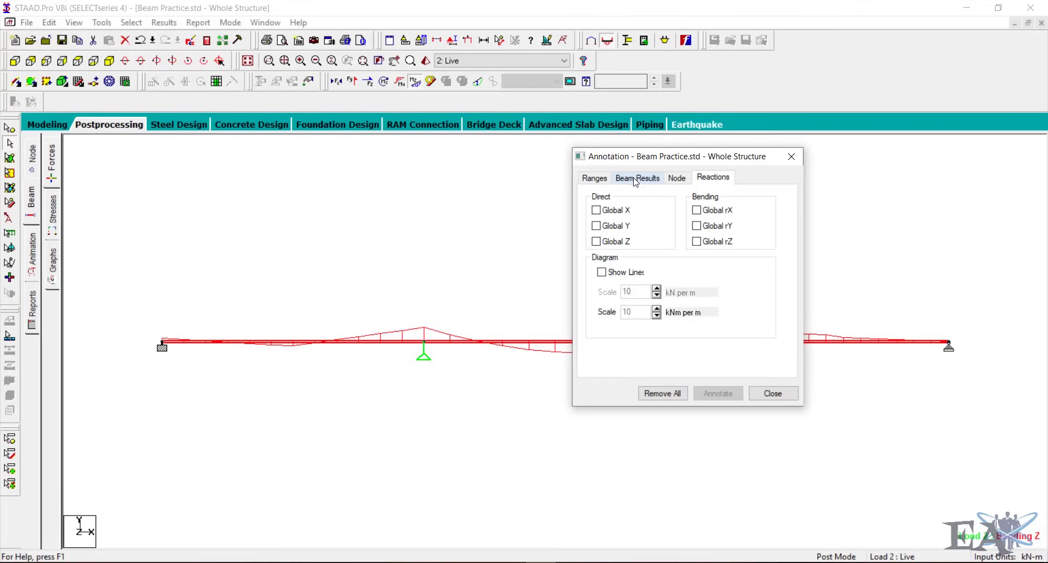
pyautogui.click(636, 178)
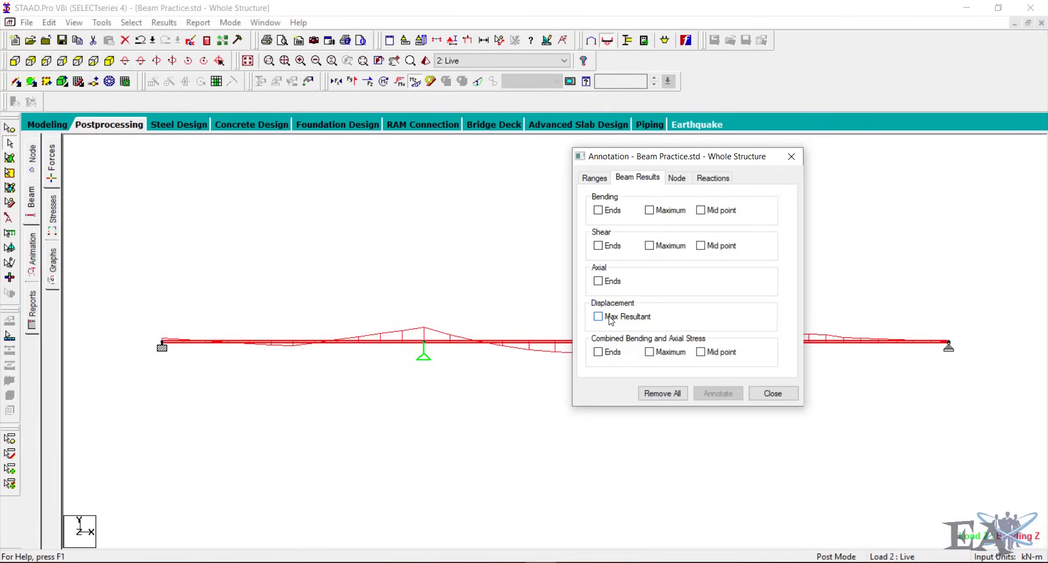
pyautogui.moveTo(616, 163); pyautogui.dragTo(687, 165)
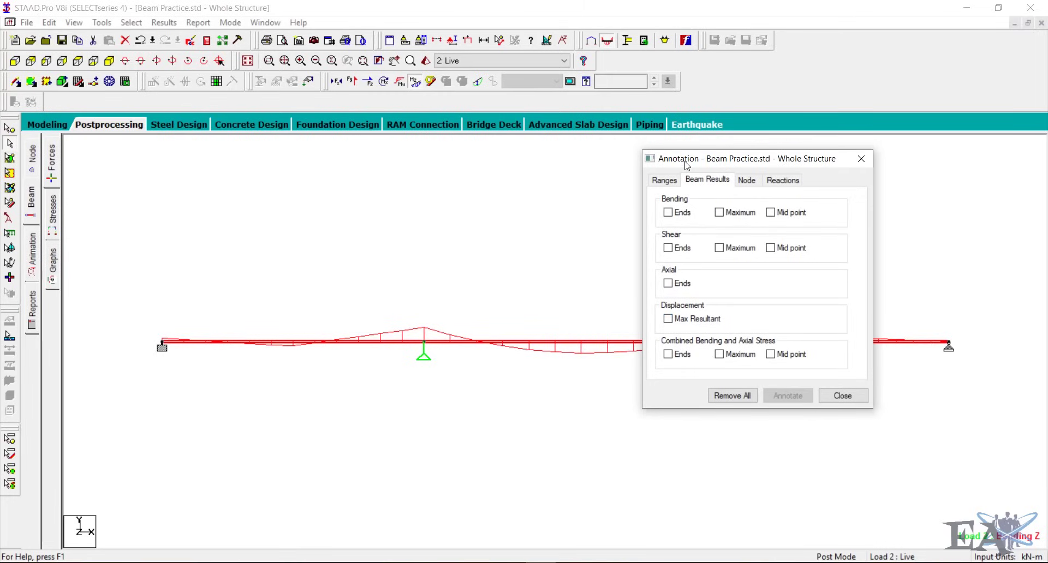
pyautogui.click(720, 213)
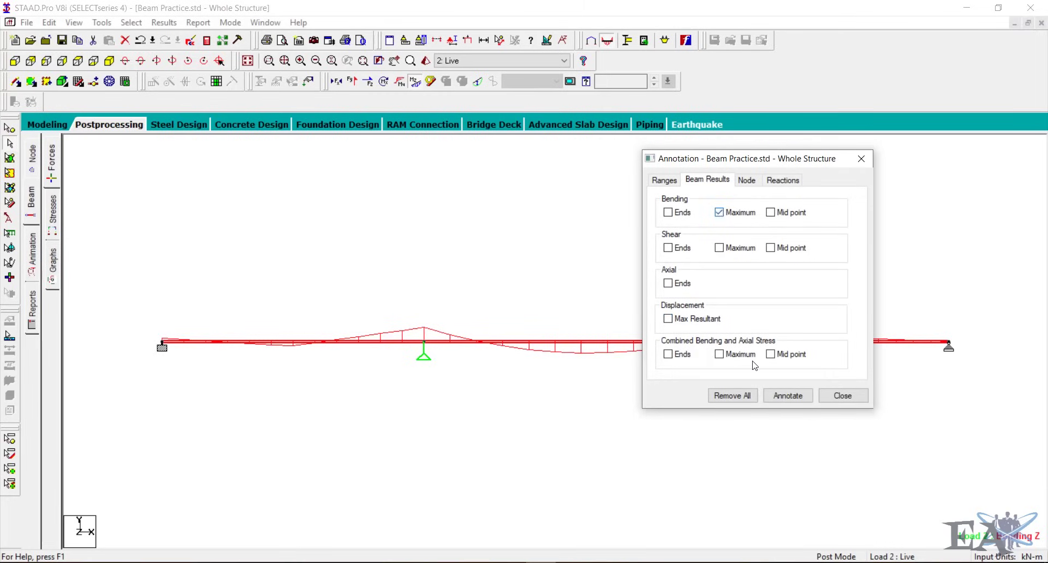
pyautogui.click(783, 396)
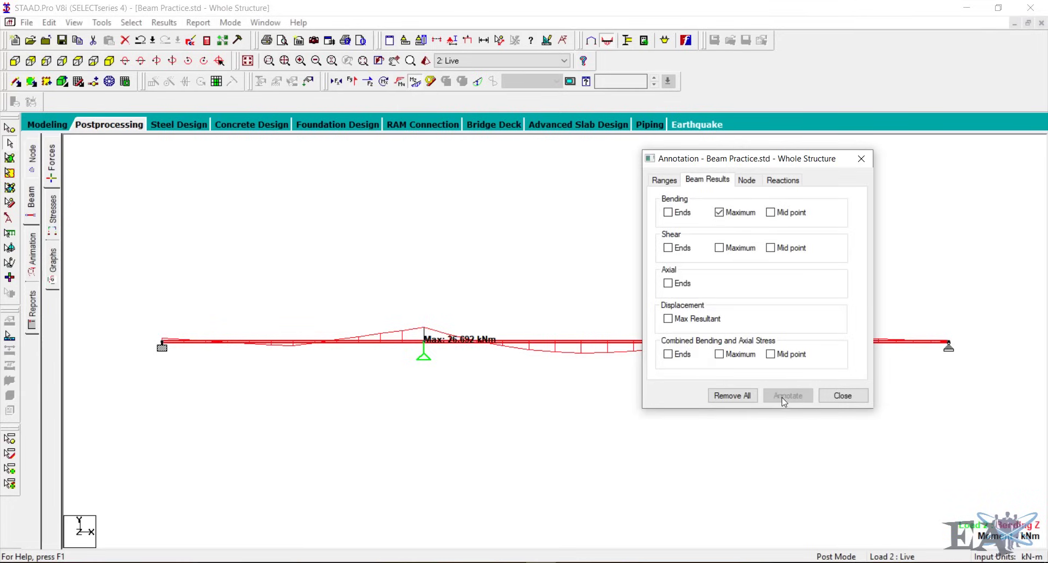
pyautogui.moveTo(691, 163)
pyautogui.mouseDown()
pyautogui.moveTo(835, 161)
pyautogui.moveTo(750, 379)
pyautogui.moveTo(756, 218)
pyautogui.moveTo(779, 164)
pyautogui.mouseUp()
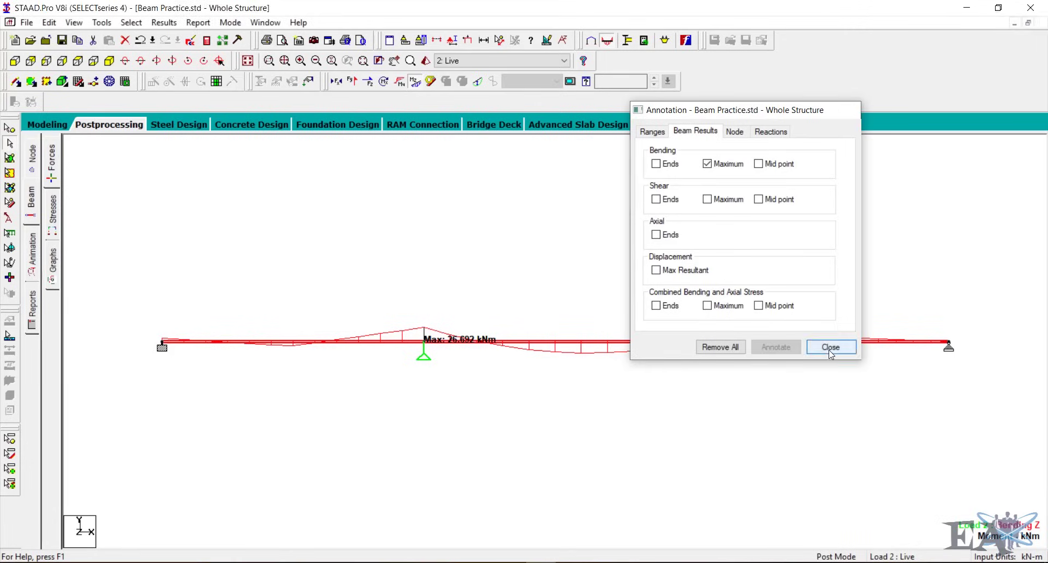
pyautogui.click(830, 347)
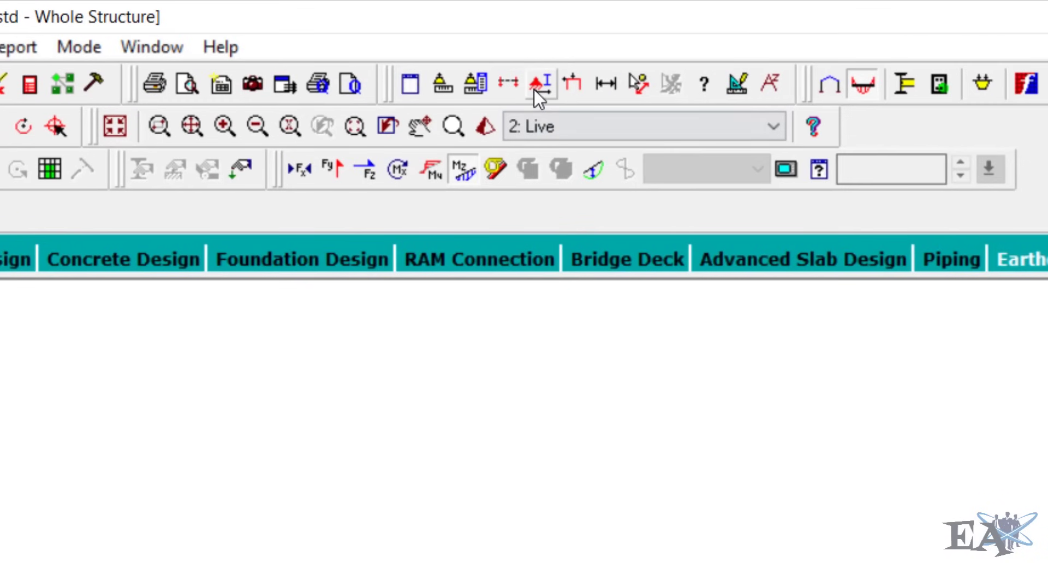
# - Turn on Apply Immediately for the diagram scales and set the Bending Z result scale to 10 kNm per m
pyautogui.click(535, 87)
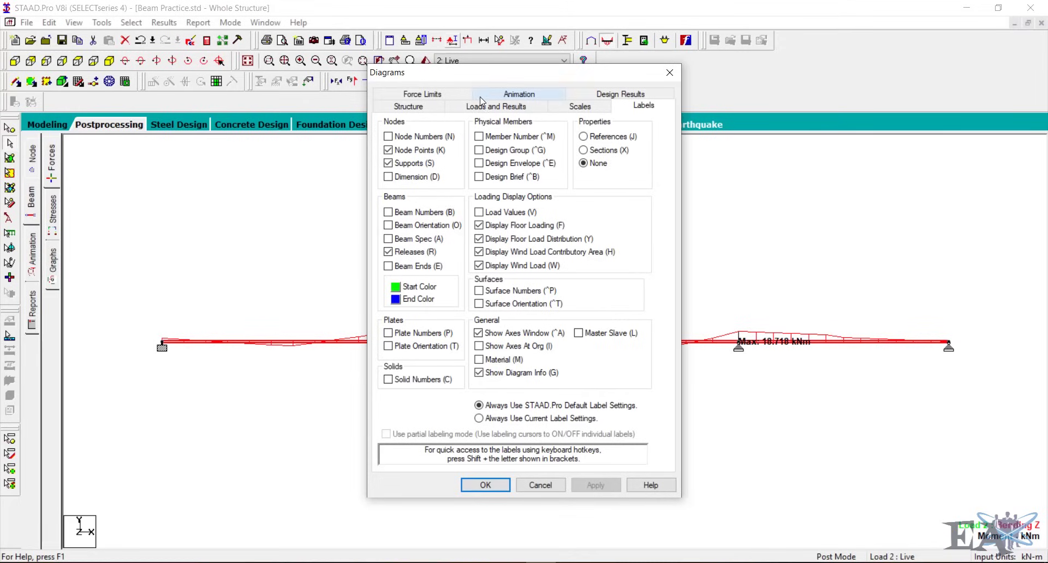
pyautogui.click(566, 110)
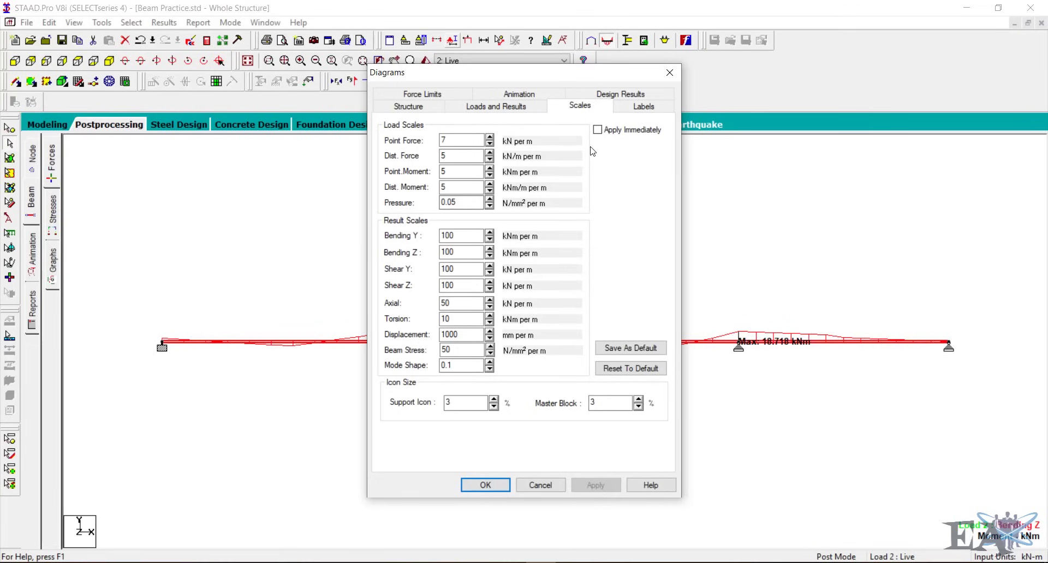
pyautogui.click(606, 131)
pyautogui.moveTo(520, 79); pyautogui.dragTo(736, 76)
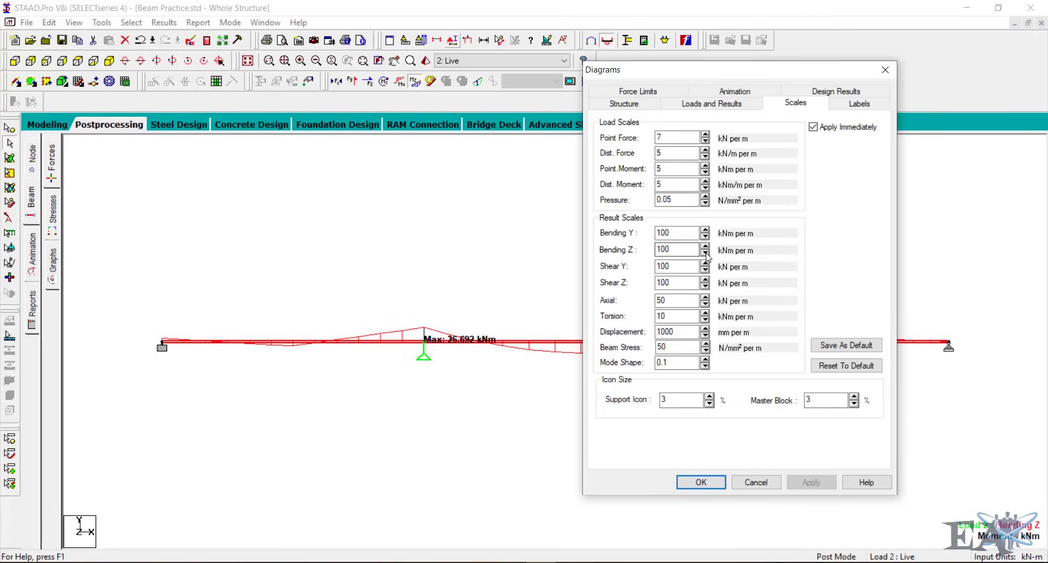
pyautogui.click(706, 254)
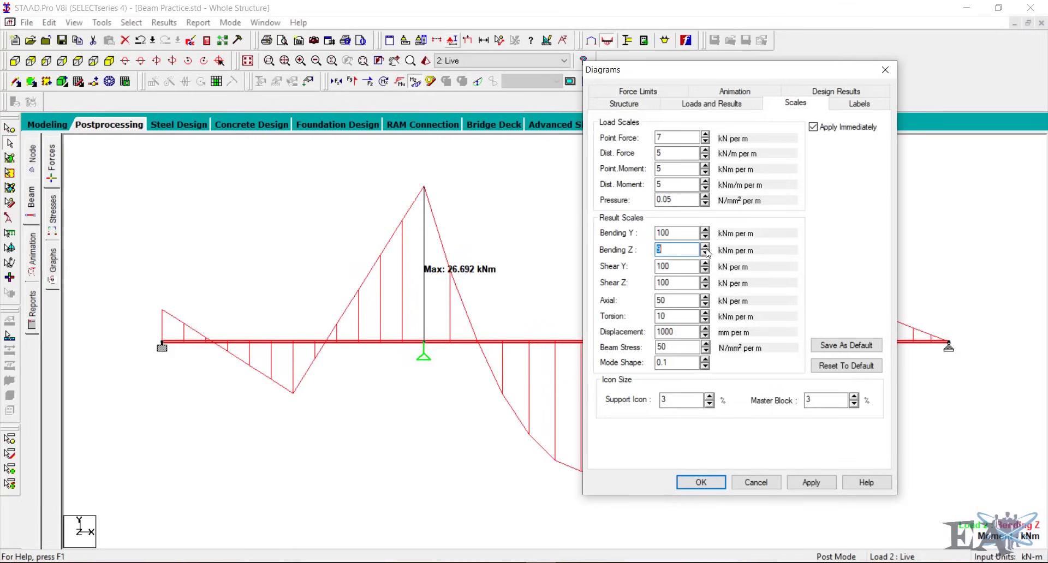
pyautogui.click(706, 253)
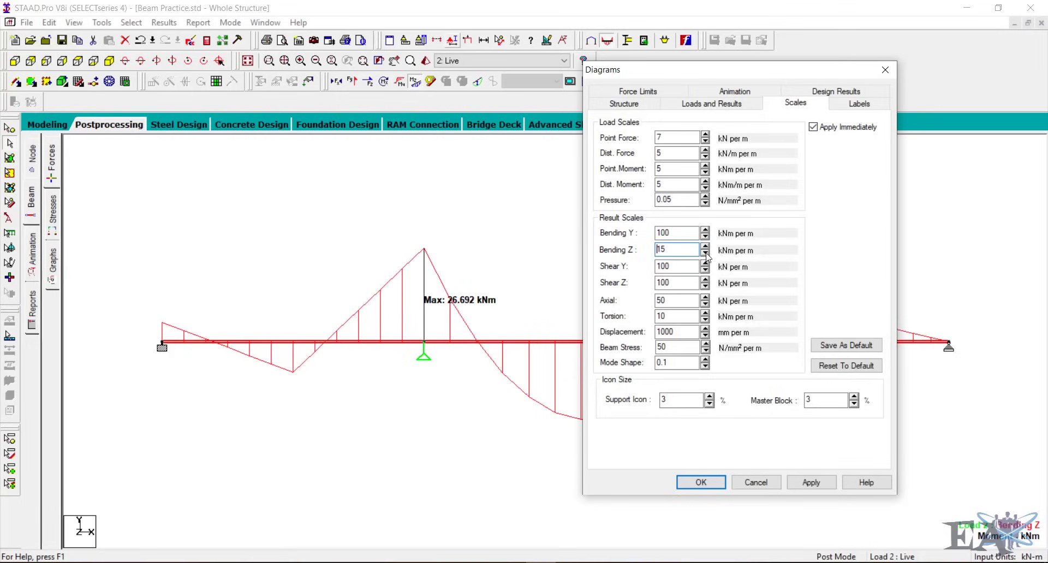
pyautogui.click(706, 253)
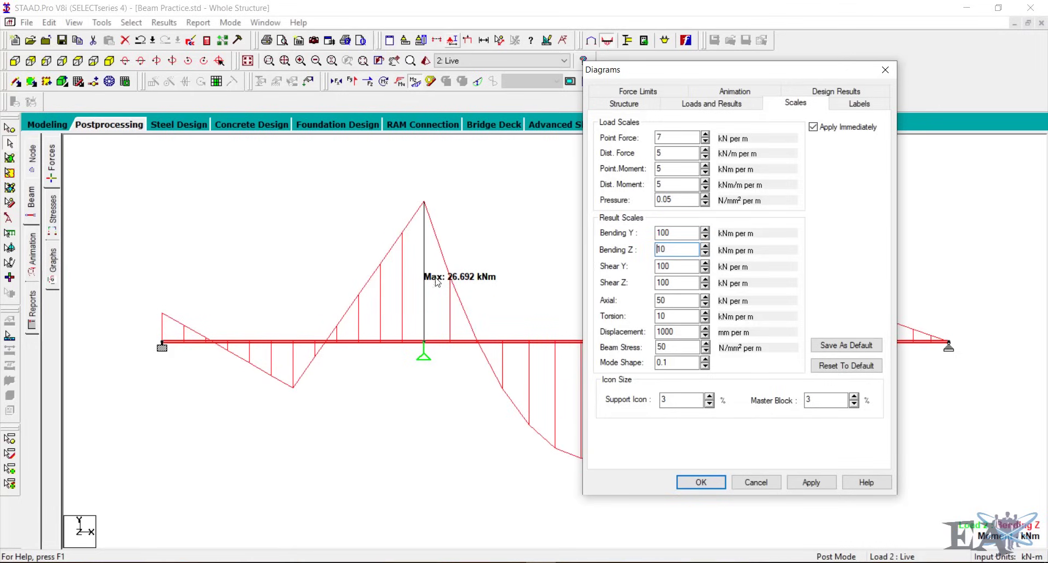
pyautogui.click(700, 483)
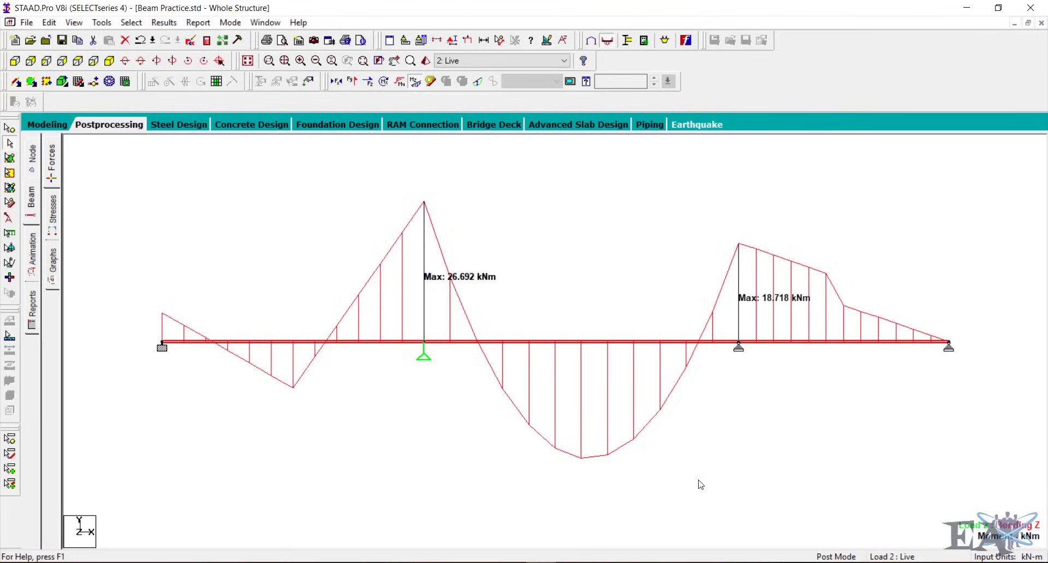
# - Adjust the size of the bending moment diagram directly in the view by repeatedly enlarging and reducing its scale
pyautogui.keyDown('ctrl'); pyautogui.scroll(2, 701, 485); pyautogui.keyUp('ctrl')
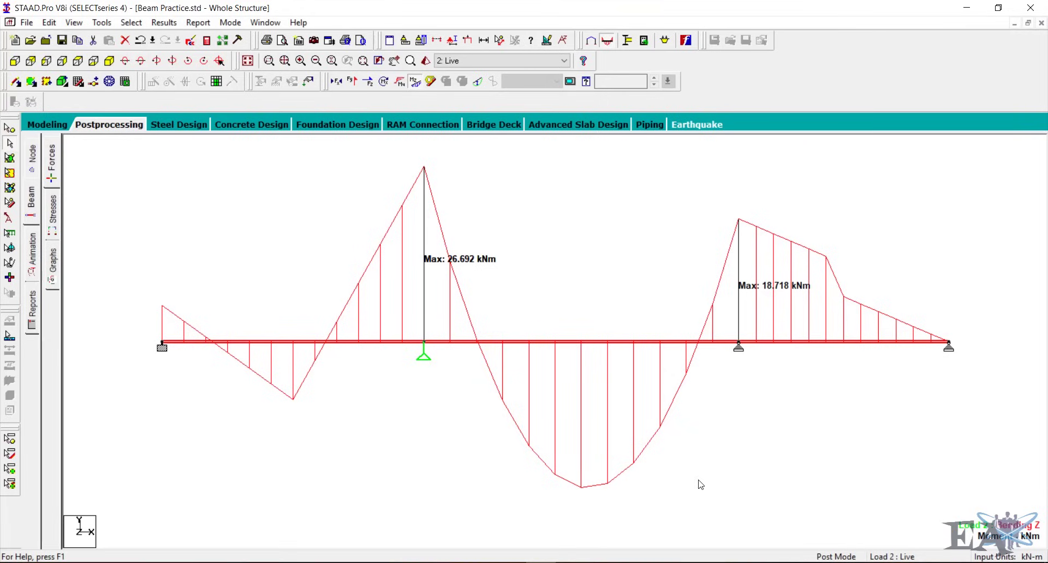
pyautogui.keyDown('ctrl'); pyautogui.scroll(-2, 701, 484); pyautogui.keyUp('ctrl')
pyautogui.keyDown('ctrl'); pyautogui.scroll(3, 701, 485); pyautogui.keyUp('ctrl')
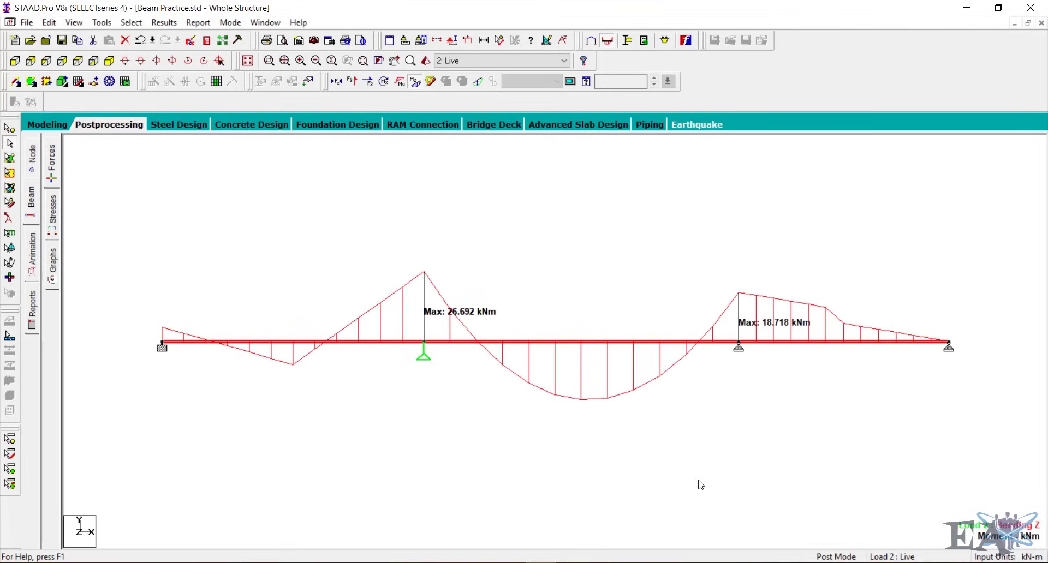
pyautogui.keyDown('ctrl'); pyautogui.scroll(-3, 700, 484); pyautogui.keyUp('ctrl')
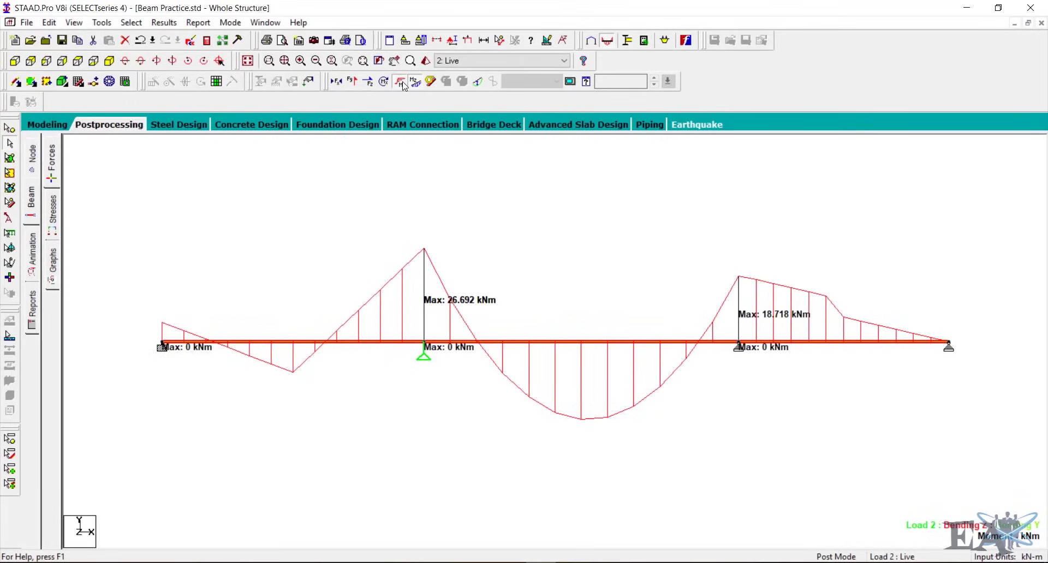
# - Replace the Bending Z diagram with the Shear Y diagram for the Live load case, leaving no bending diagram displayed
pyautogui.click(404, 86)
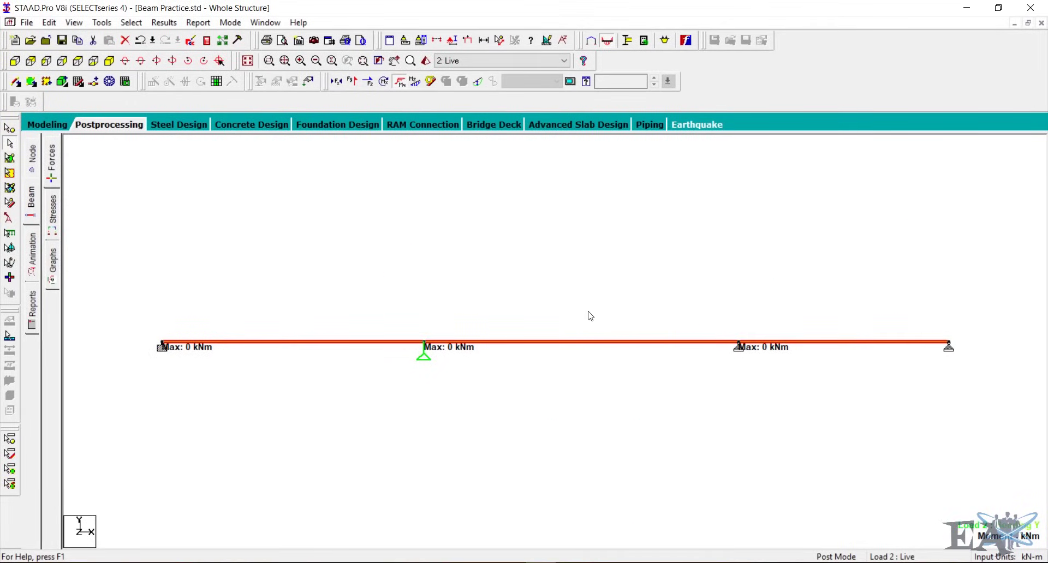
pyautogui.click(352, 82)
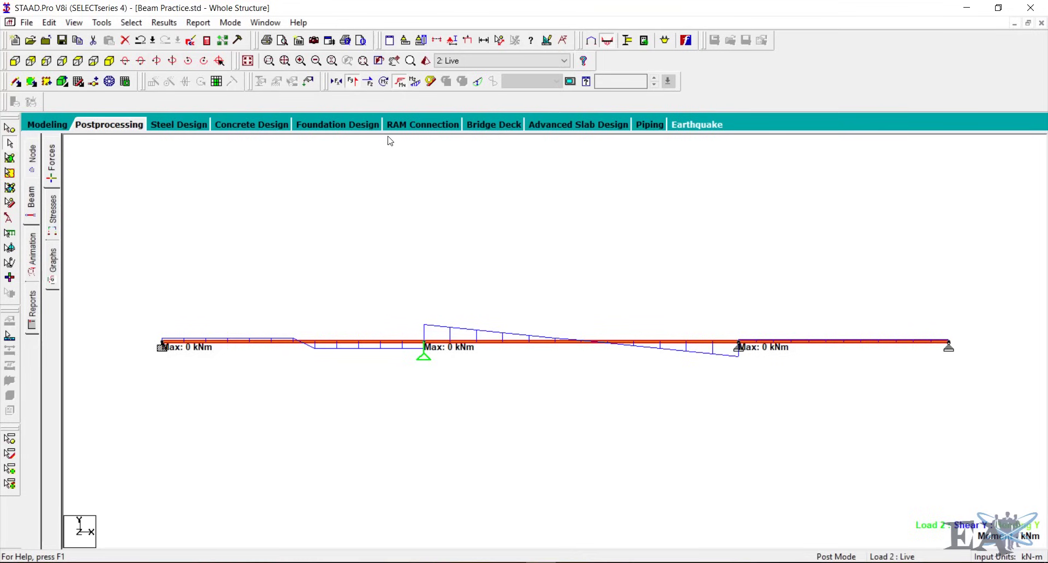
pyautogui.click(404, 83)
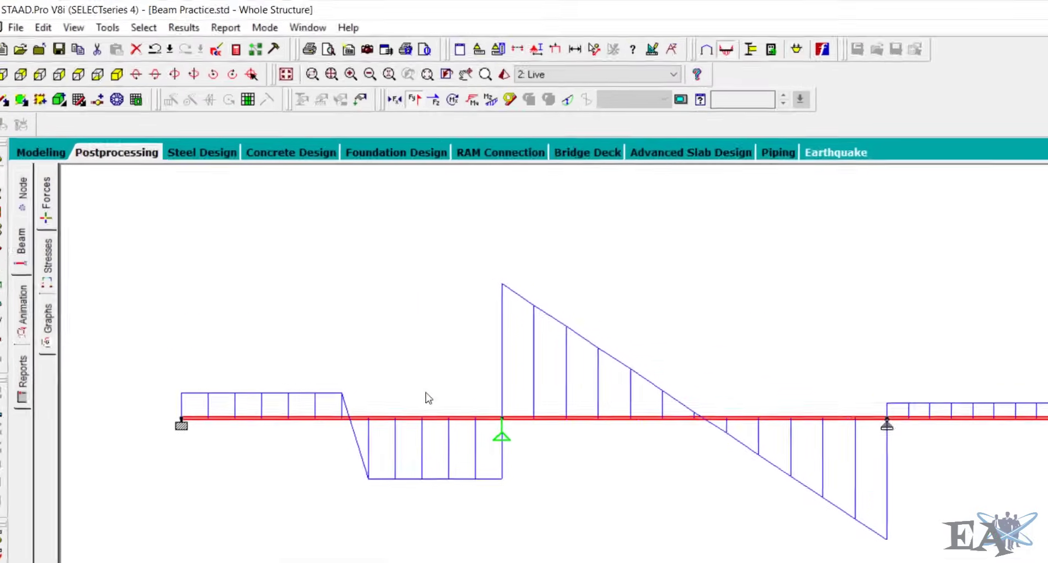
# - Annotate the beams with their shear values at the ends instead of the maximum bending moments
pyautogui.click(212, 36)
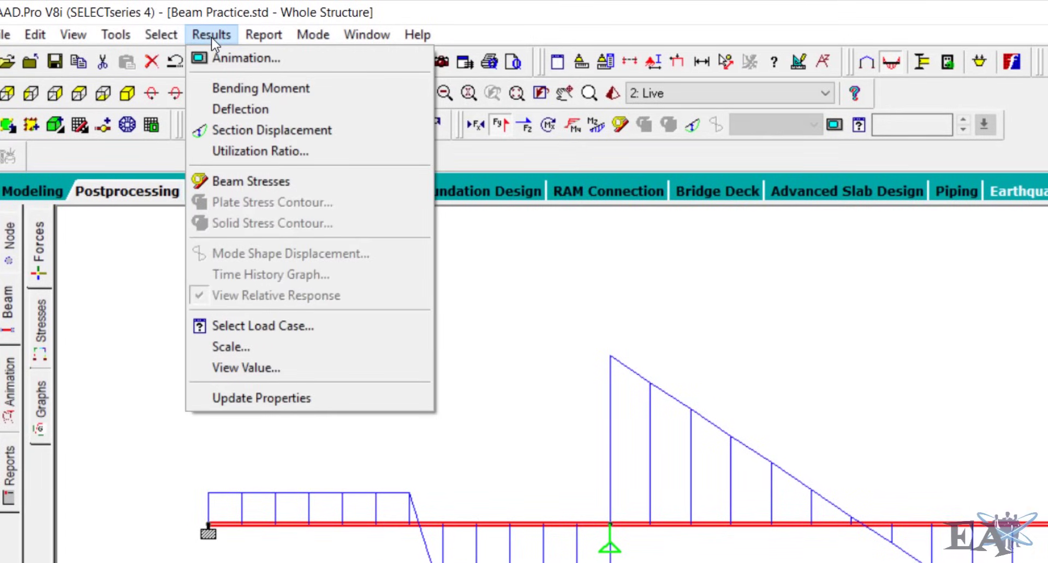
pyautogui.click(256, 369)
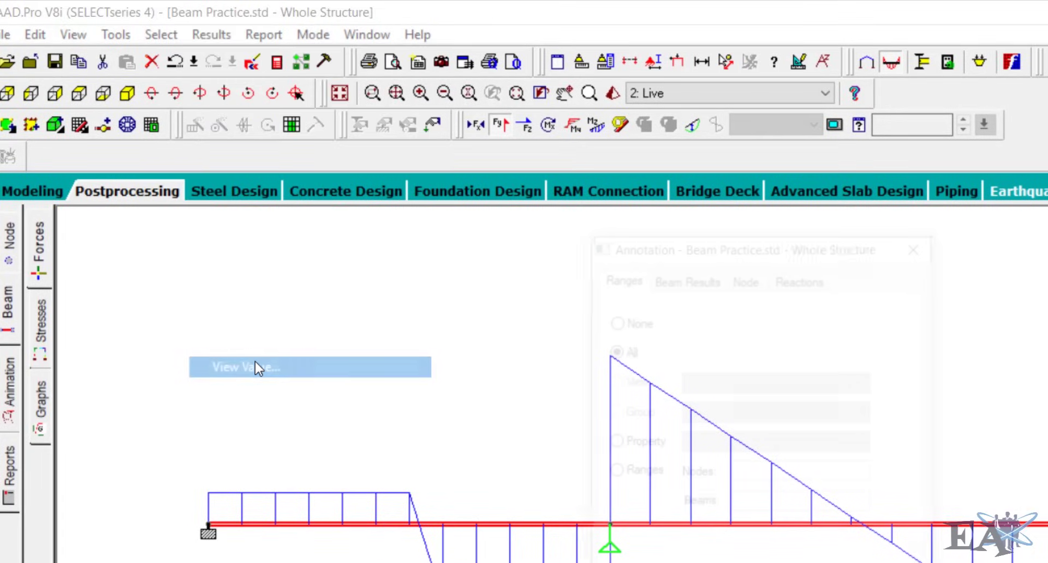
pyautogui.moveTo(617, 245)
pyautogui.mouseDown()
pyautogui.moveTo(264, 199)
pyautogui.moveTo(85, 149)
pyautogui.mouseUp()
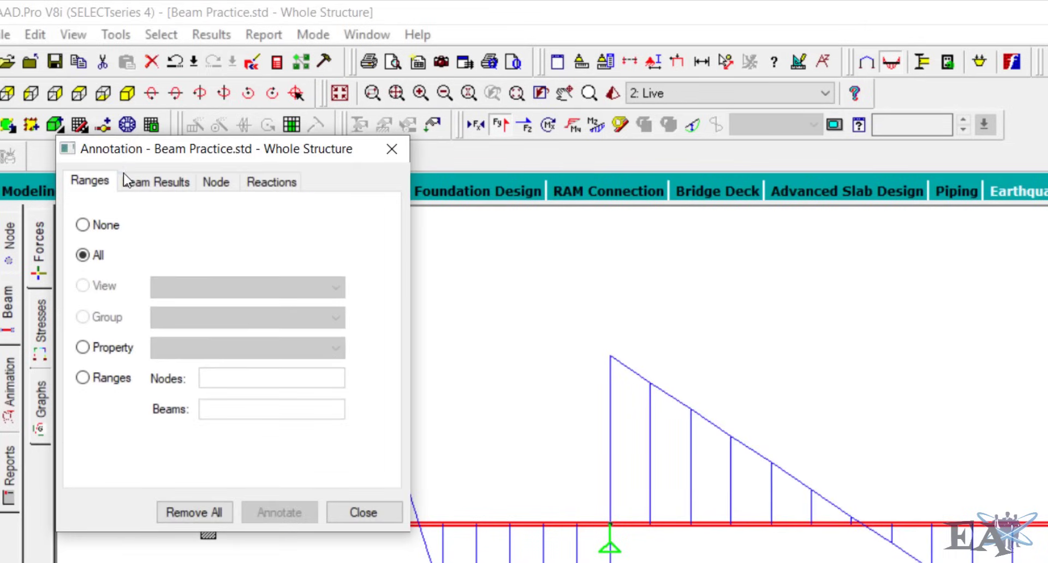
pyautogui.click(146, 183)
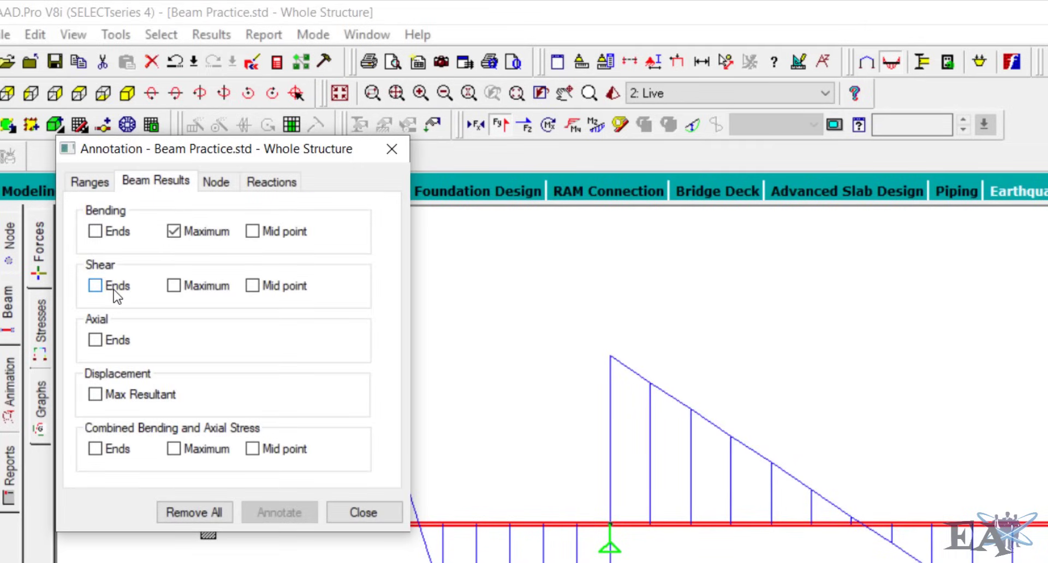
pyautogui.click(96, 286)
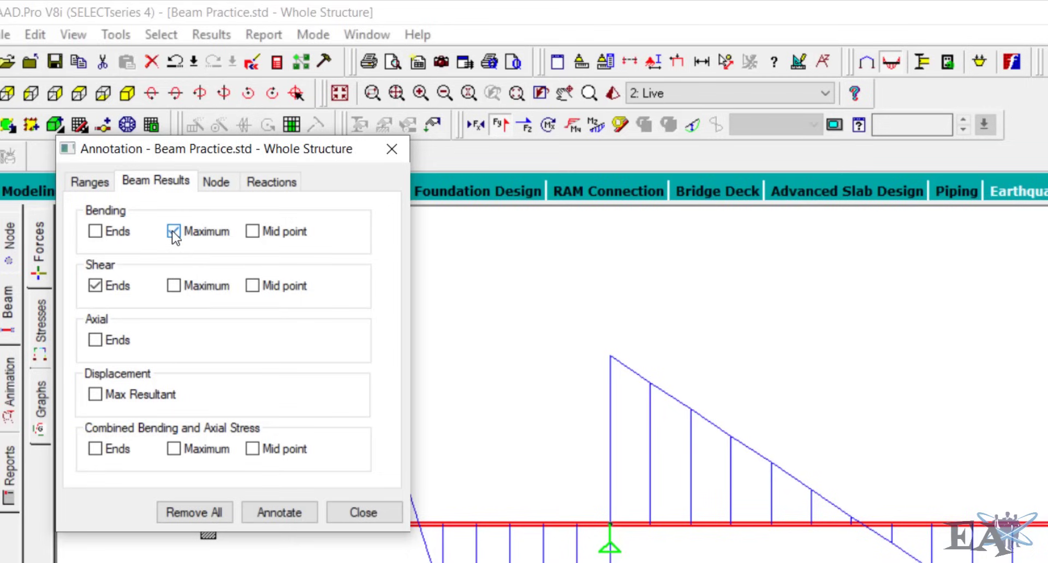
pyautogui.click(173, 233)
pyautogui.click(274, 514)
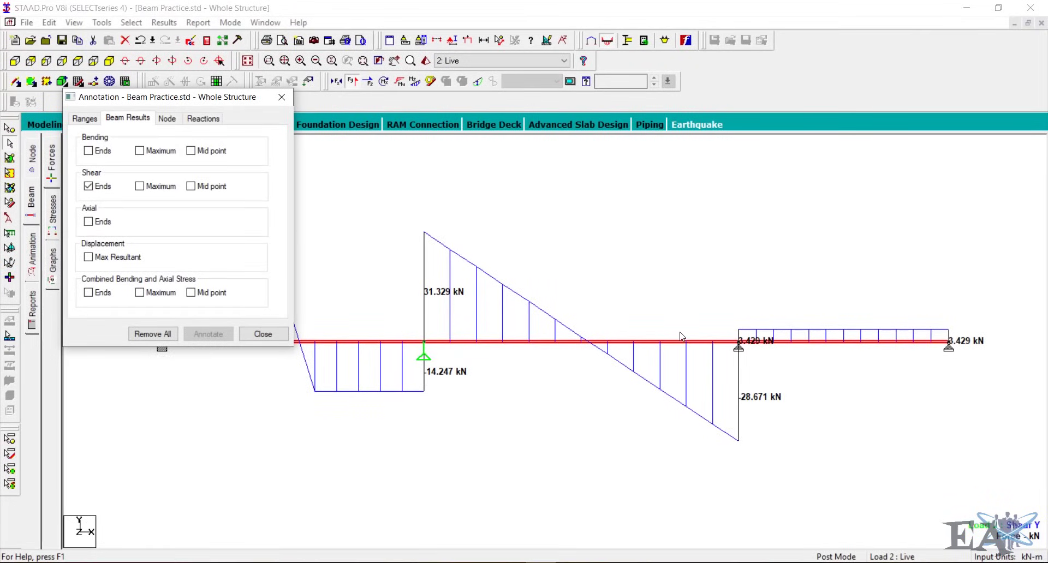
# - Add the maximum shear values to the beam annotations, keeping the end values, and close the annotation settings
pyautogui.click(156, 187)
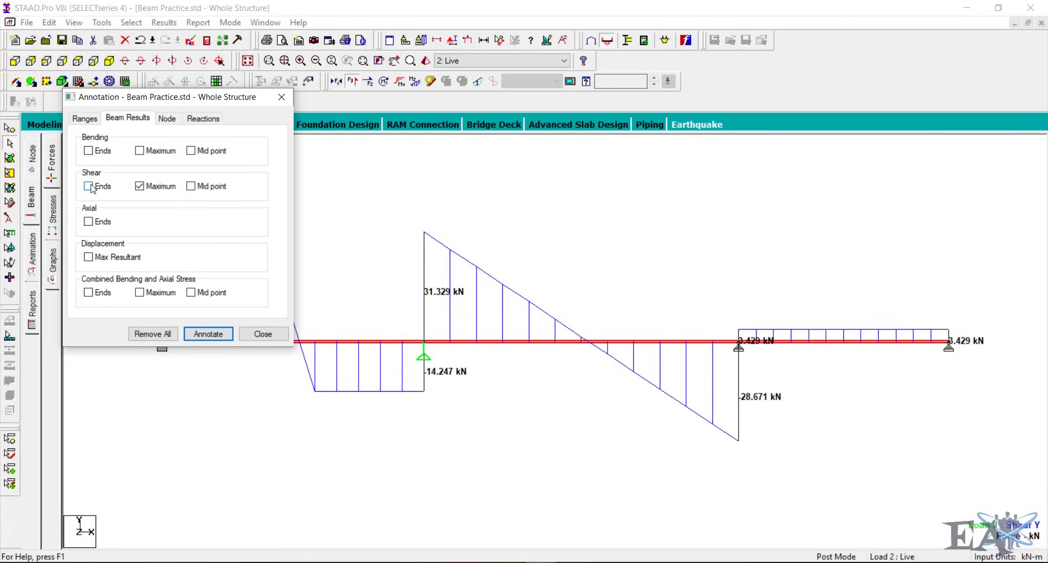
pyautogui.click(210, 337)
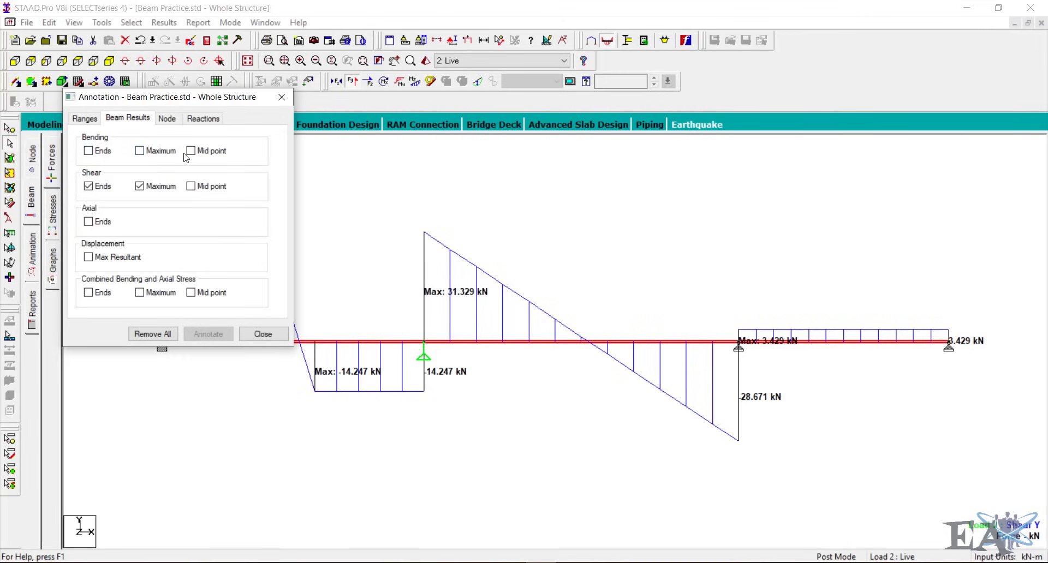
pyautogui.click(261, 335)
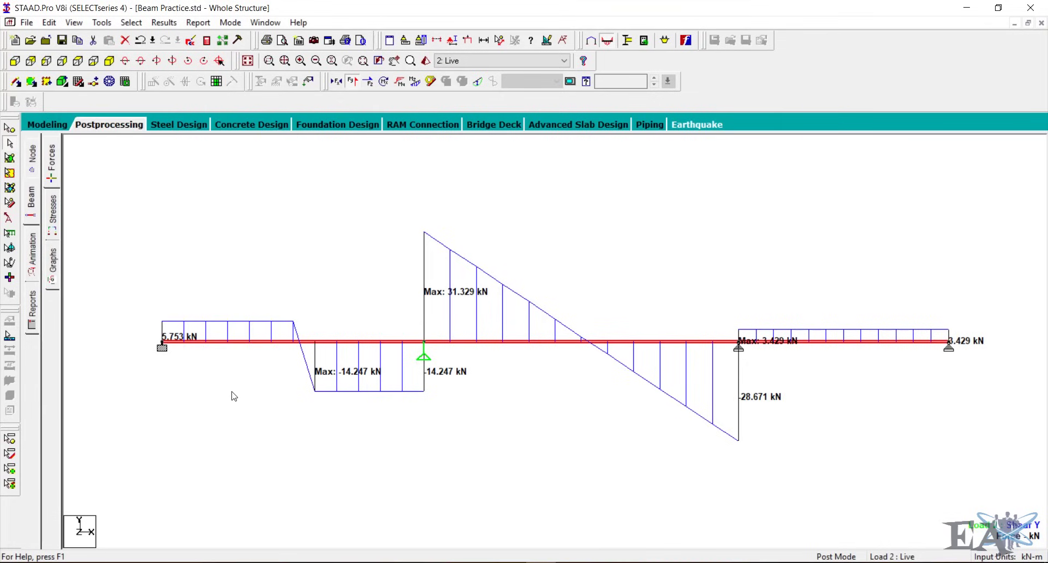
# - Examine the first span's geometry, its section and material properties, and its loading under the Dead and Live load cases
pyautogui.doubleClick(245, 343)
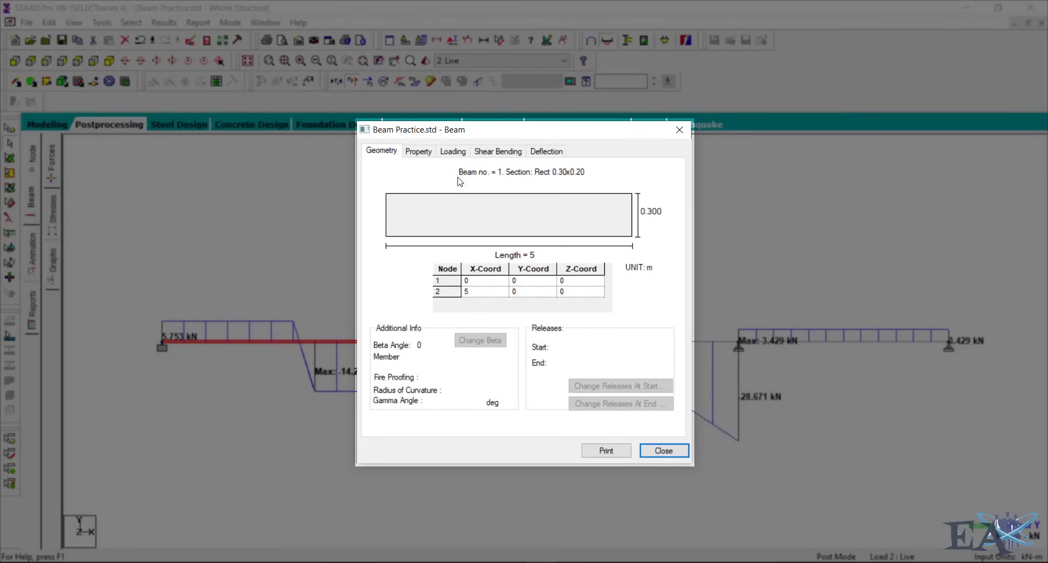
pyautogui.click(425, 155)
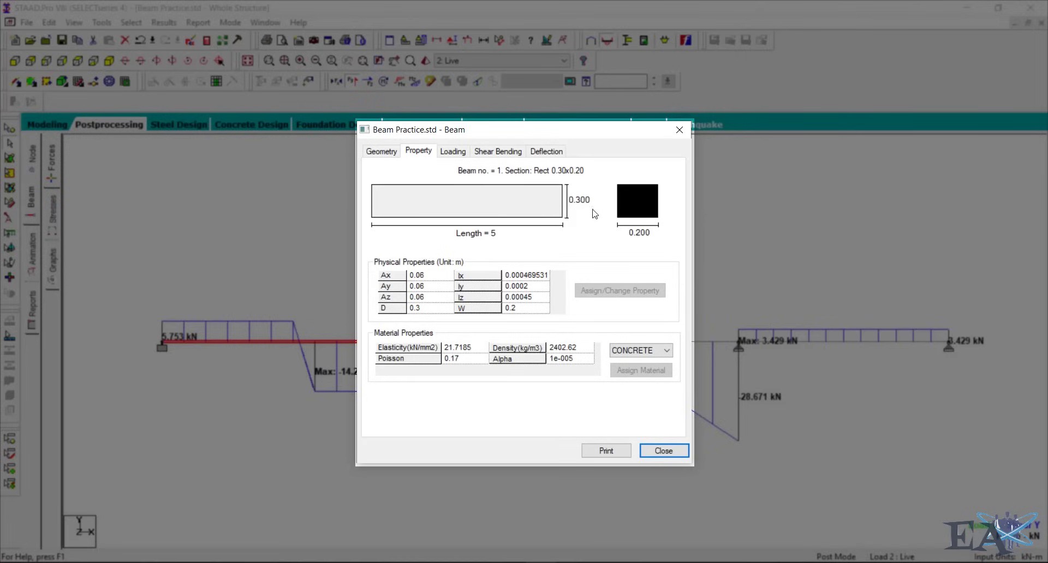
pyautogui.click(452, 157)
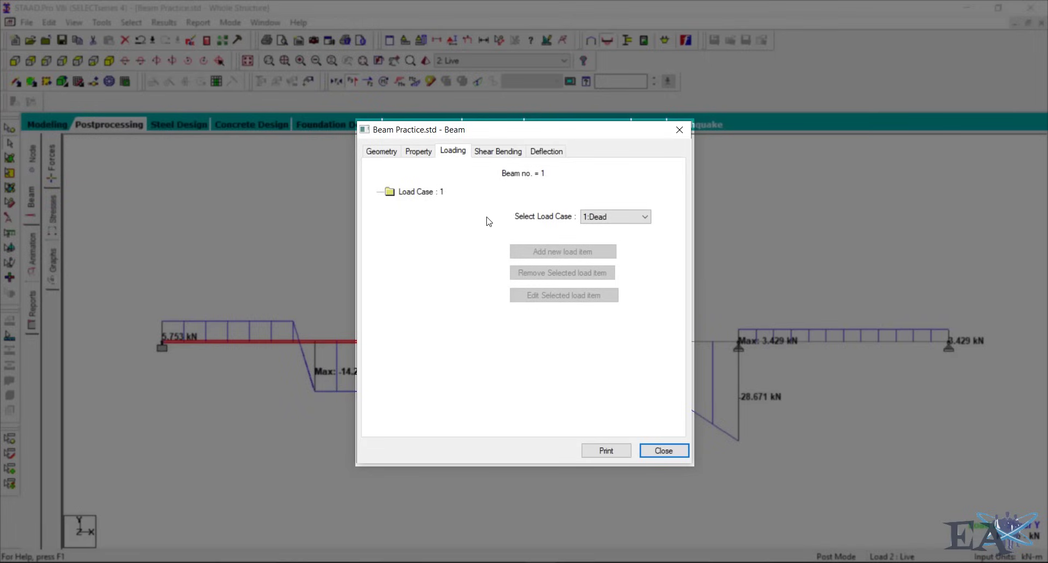
pyautogui.click(605, 218)
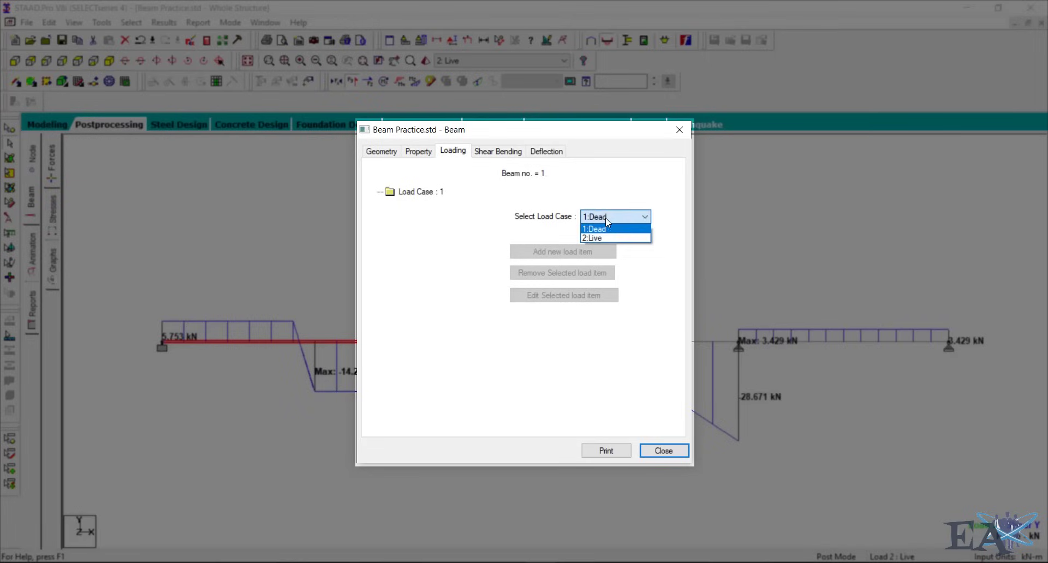
pyautogui.click(604, 218)
pyautogui.click(429, 194)
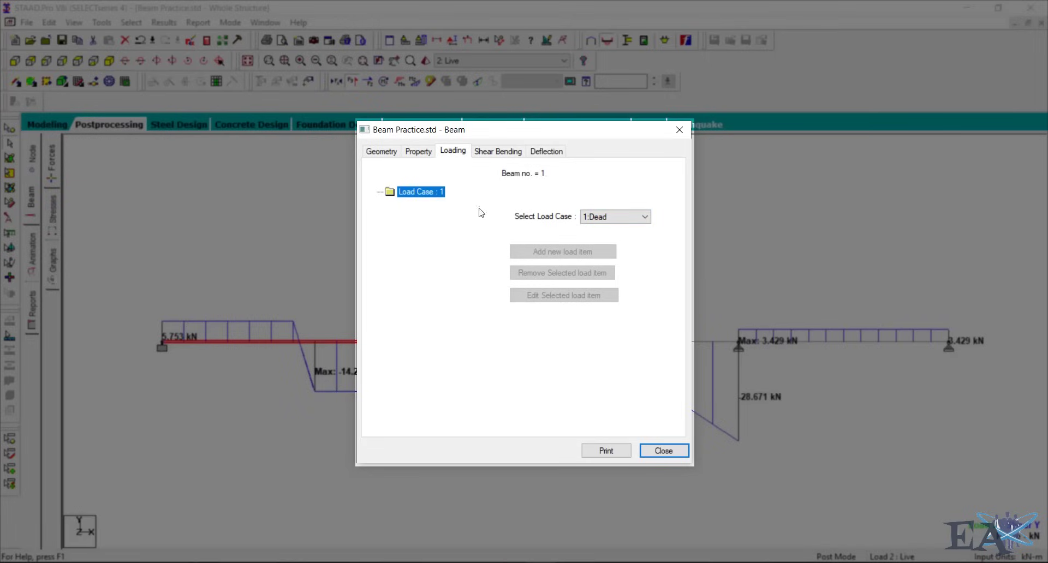
pyautogui.click(616, 219)
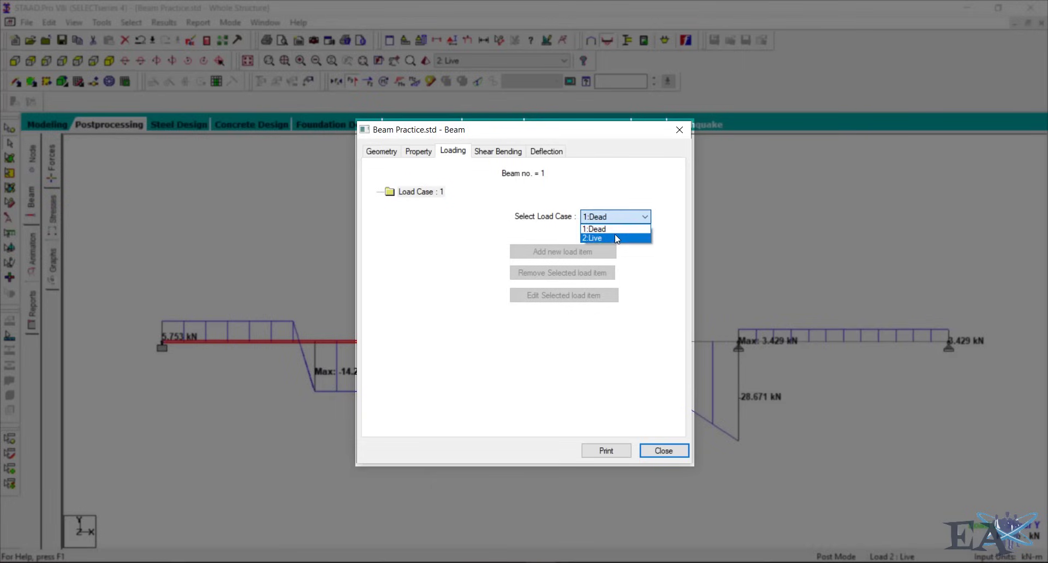
pyautogui.click(614, 237)
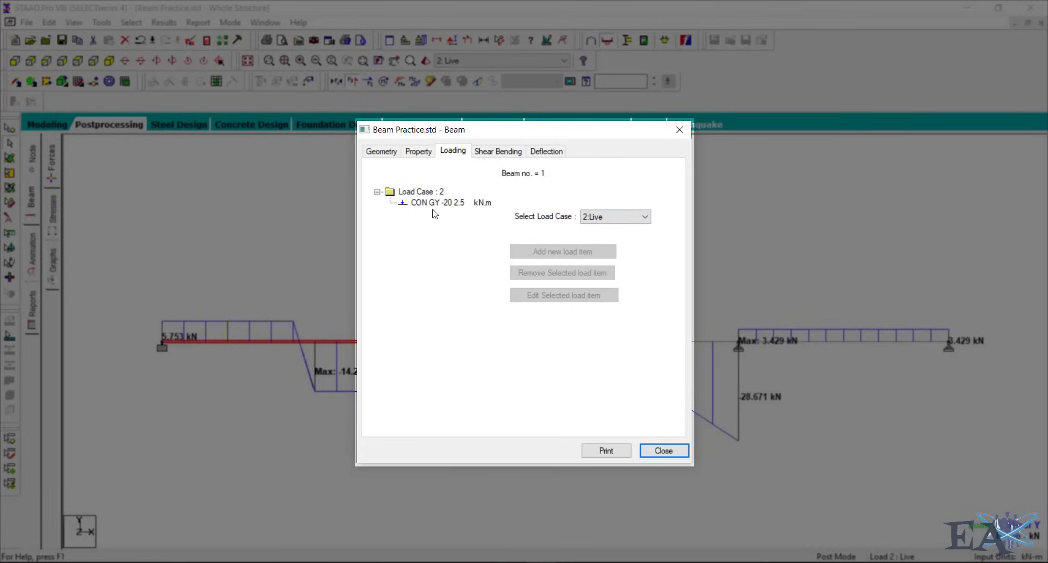
# - Examine the Dead load Bending Z and Shear Y diagrams of beam 1, reading section forces at several distances along it
pyautogui.click(502, 153)
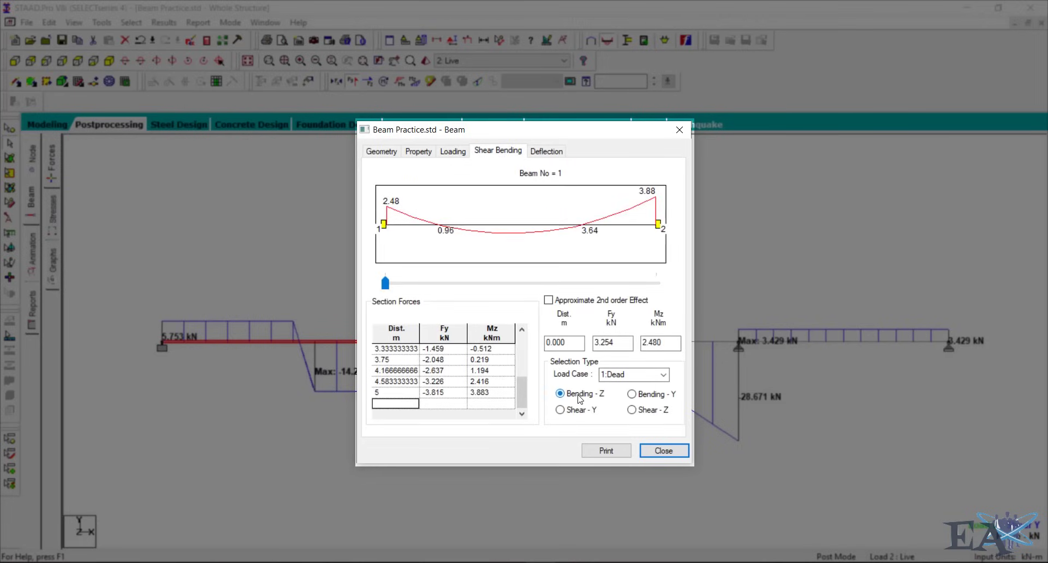
pyautogui.moveTo(386, 286); pyautogui.dragTo(433, 288)
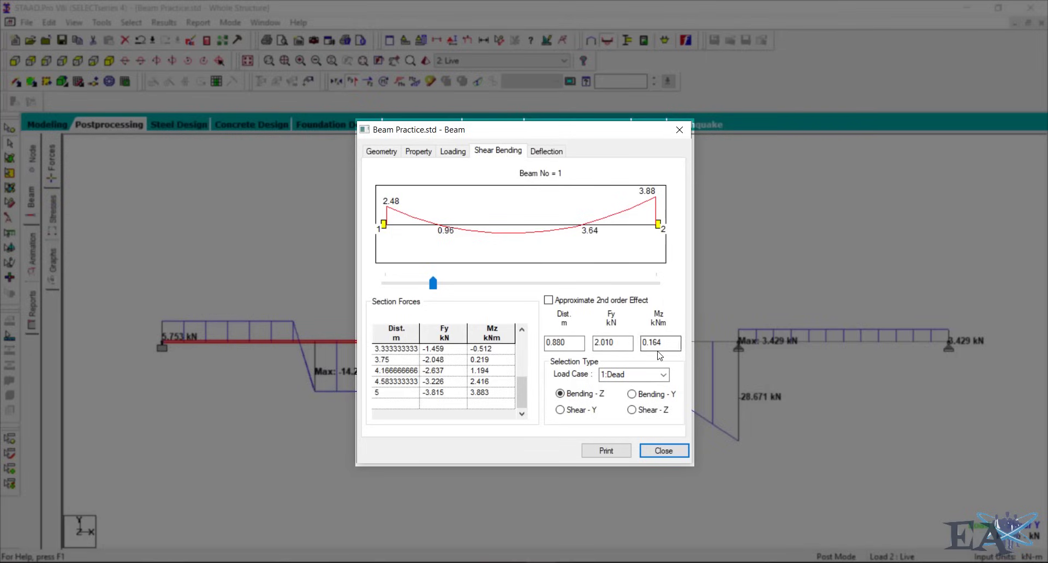
pyautogui.moveTo(435, 289); pyautogui.dragTo(511, 286)
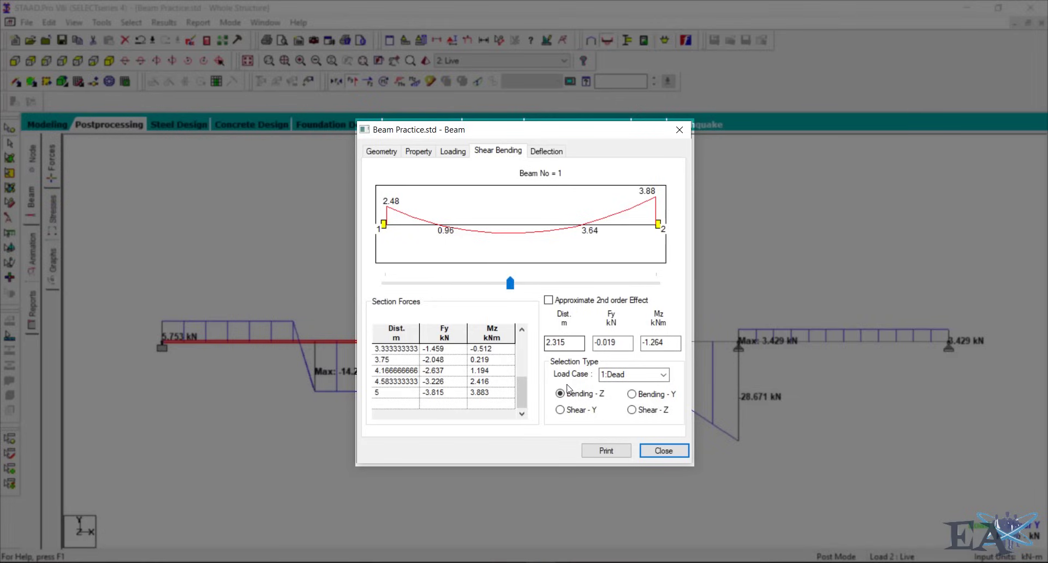
pyautogui.click(572, 415)
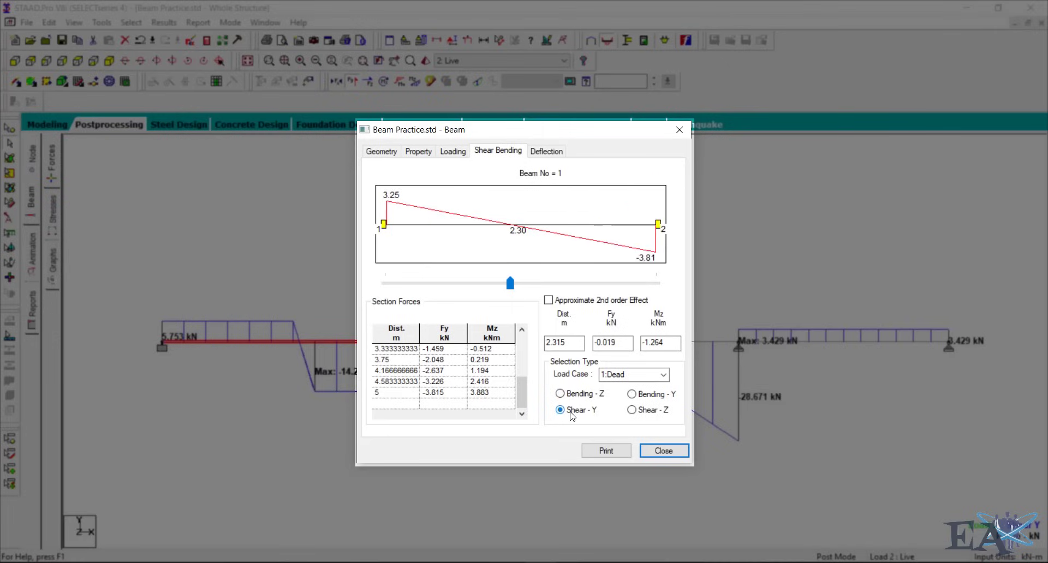
pyautogui.moveTo(509, 284); pyautogui.dragTo(452, 284)
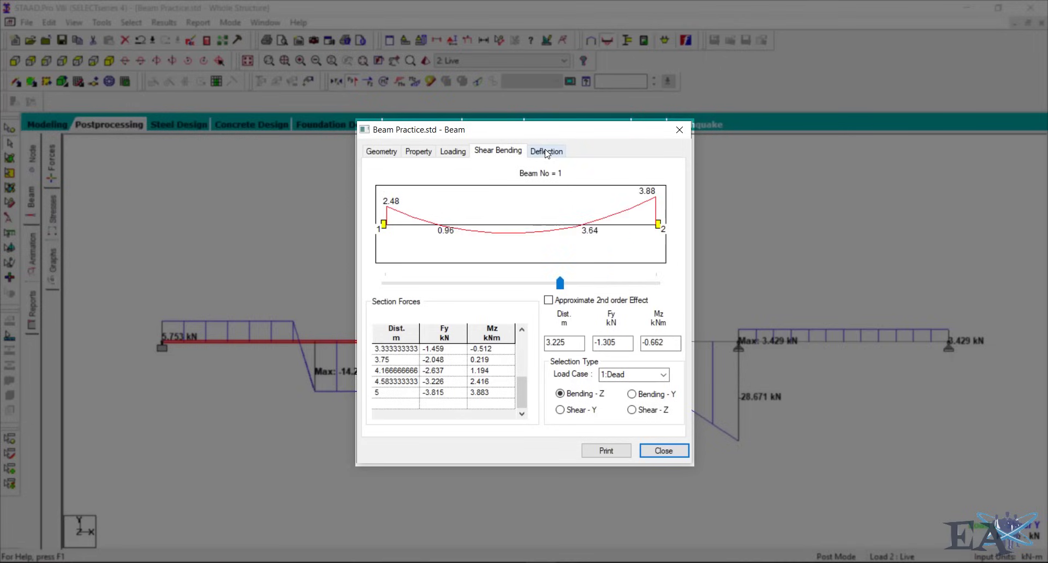
# - Examine beam 1's global Y deflection under the Dead load at several distances, and close the beam's details
pyautogui.click(546, 153)
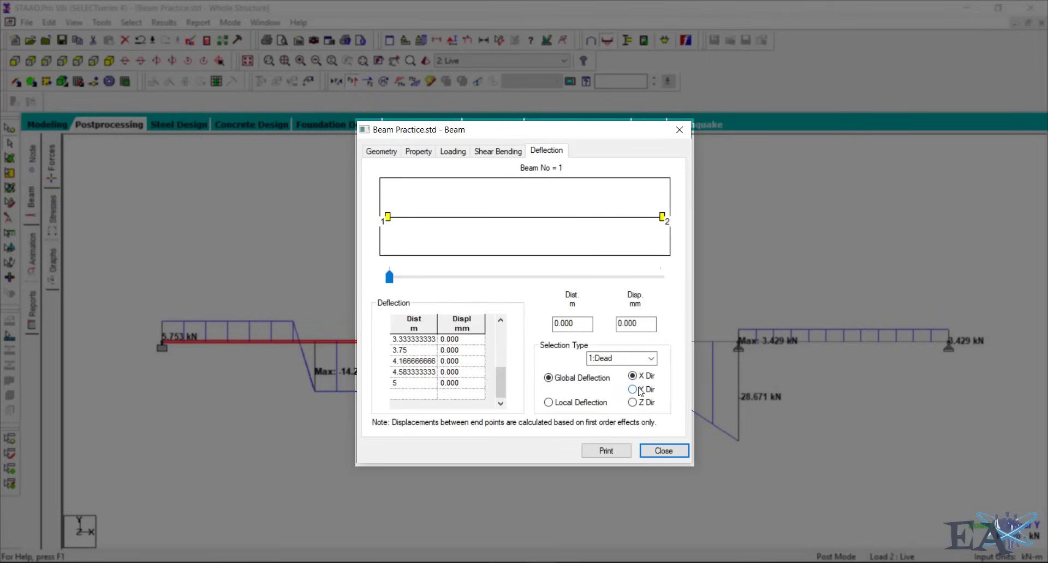
pyautogui.click(632, 390)
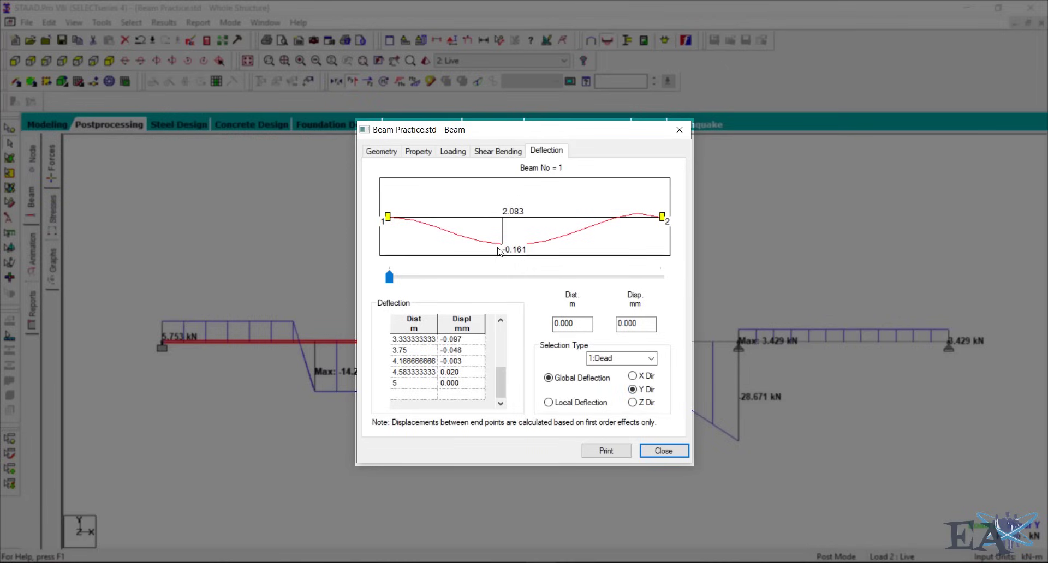
pyautogui.click(409, 280)
pyautogui.moveTo(447, 282); pyautogui.dragTo(527, 276)
pyautogui.click(671, 455)
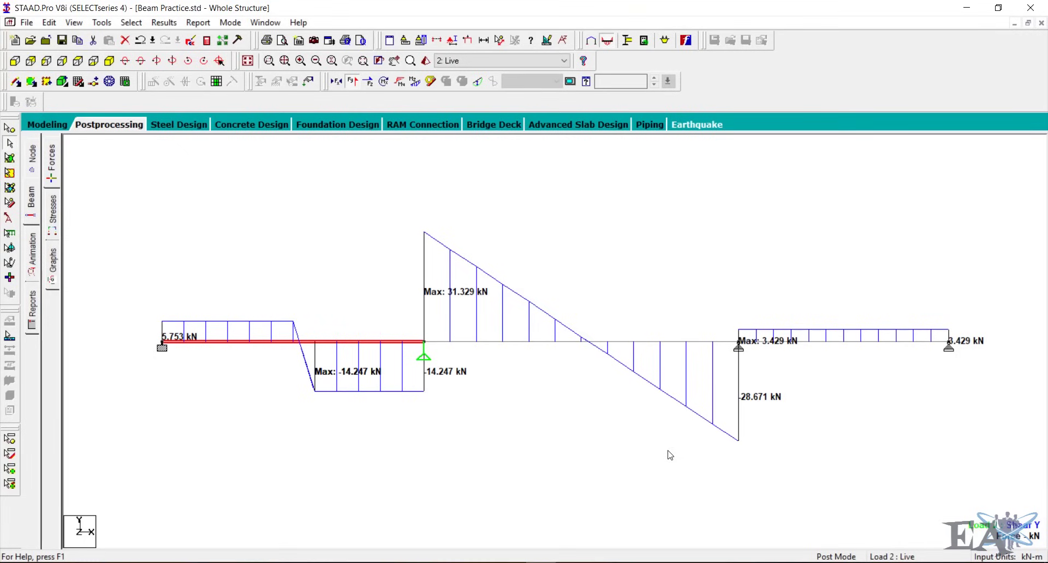
# - View the node displacement results and the Deflection option of the animation settings without applying an animation
pyautogui.click(32, 158)
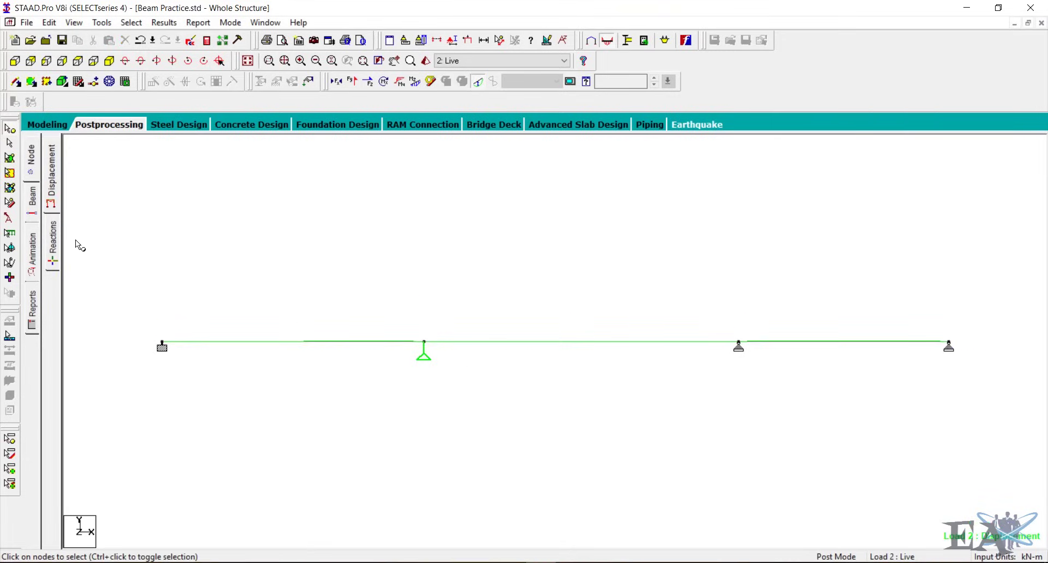
pyautogui.click(33, 248)
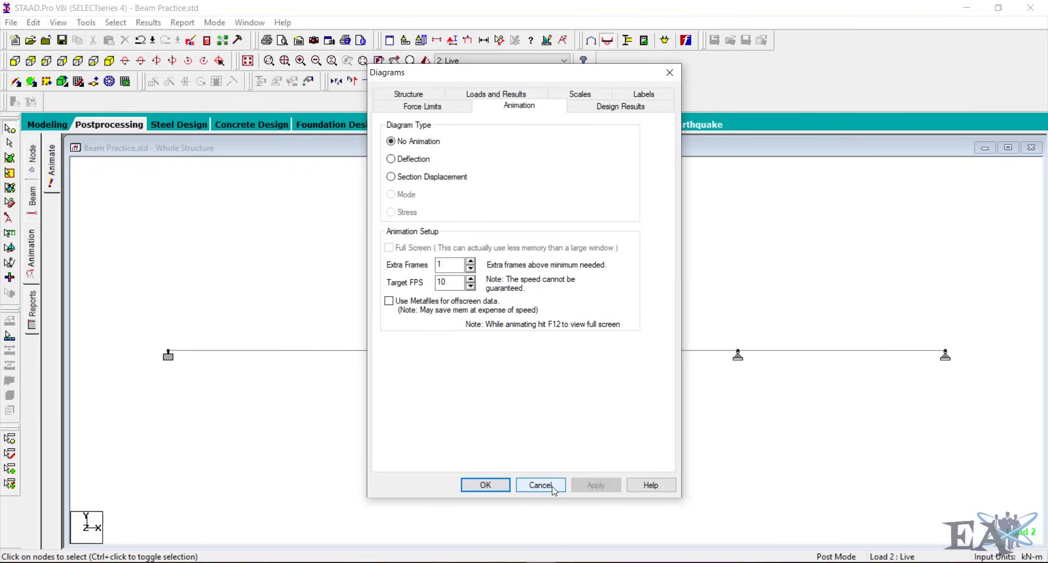
pyautogui.click(401, 159)
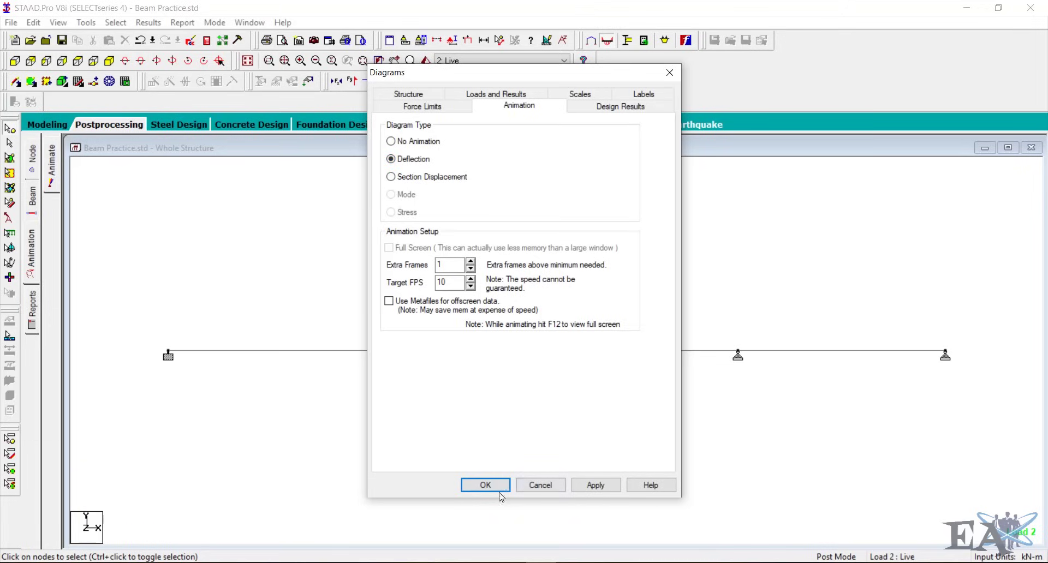
pyautogui.click(540, 485)
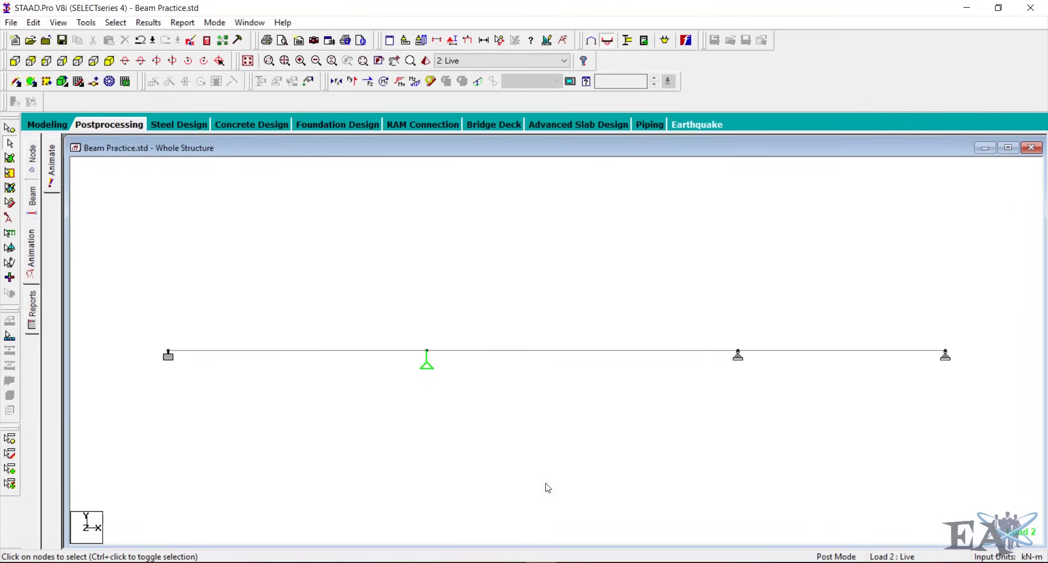
# - View the report preview and enlarge its Job Information page
pyautogui.click(32, 304)
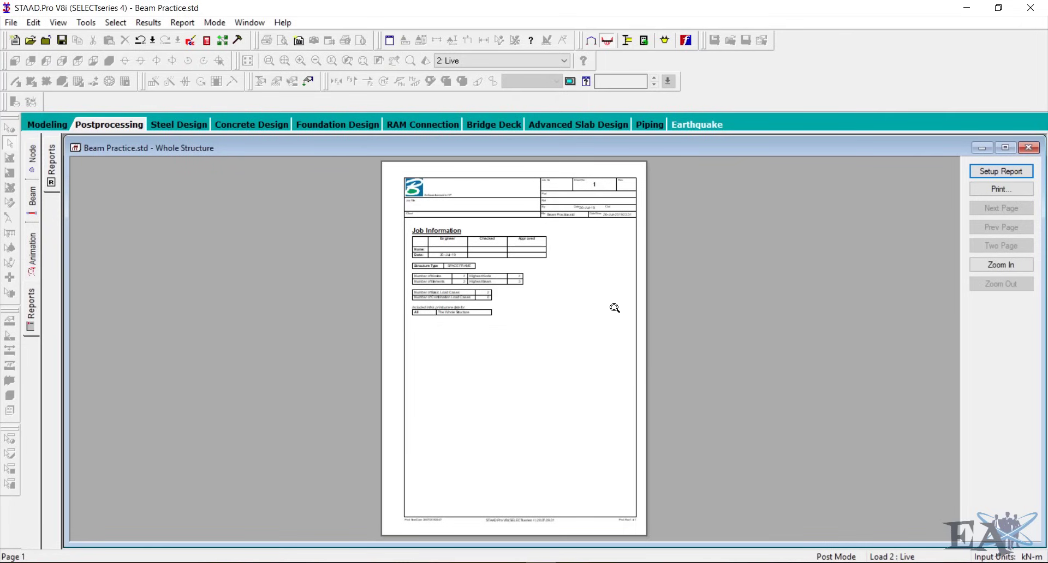
pyautogui.click(508, 328)
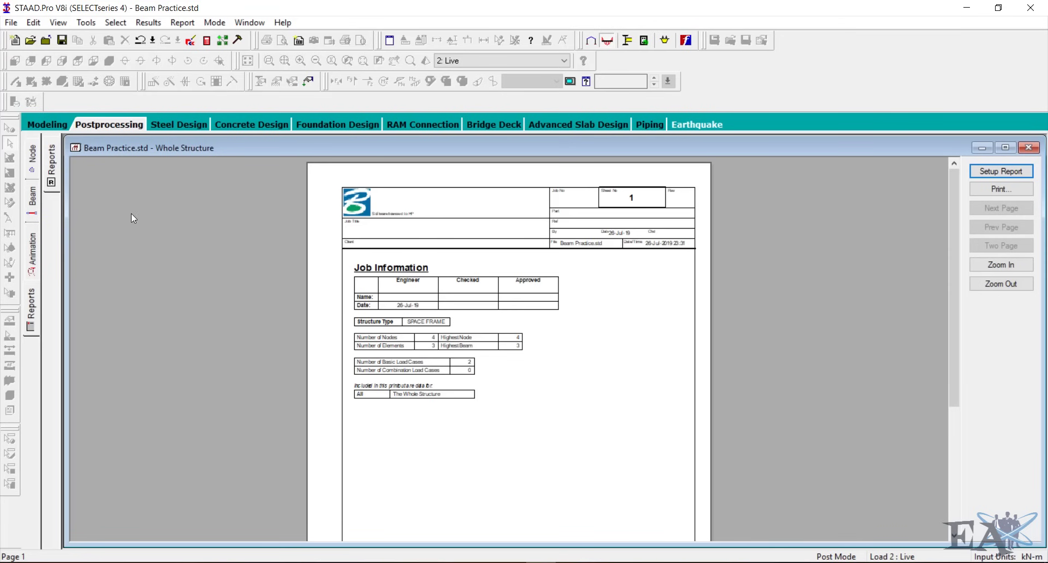
# - Return to the beam force results and start a picture of the Live load bending moment diagram, dismissing its caption dialog
pyautogui.click(34, 207)
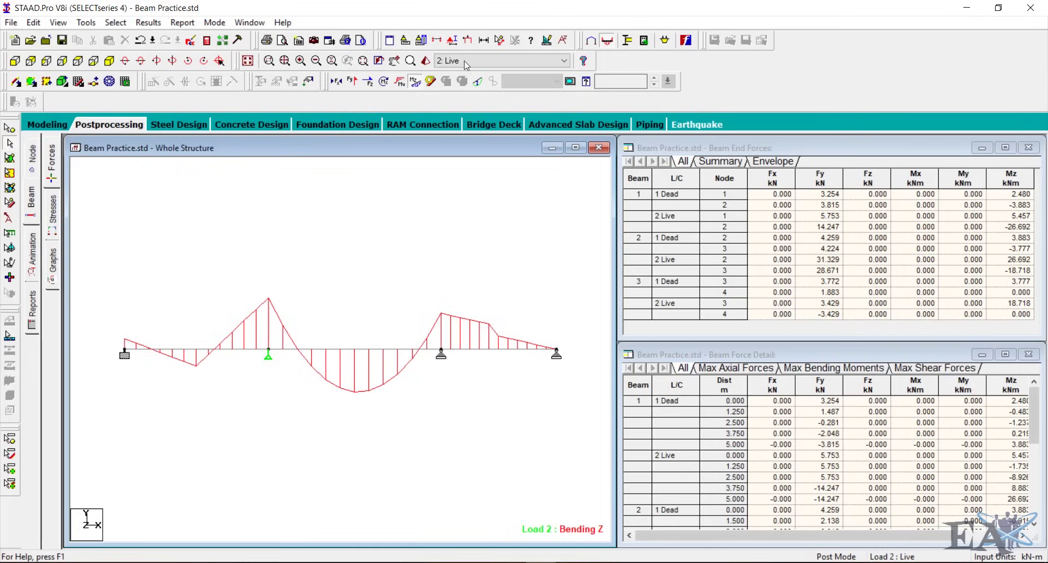
pyautogui.click(314, 41)
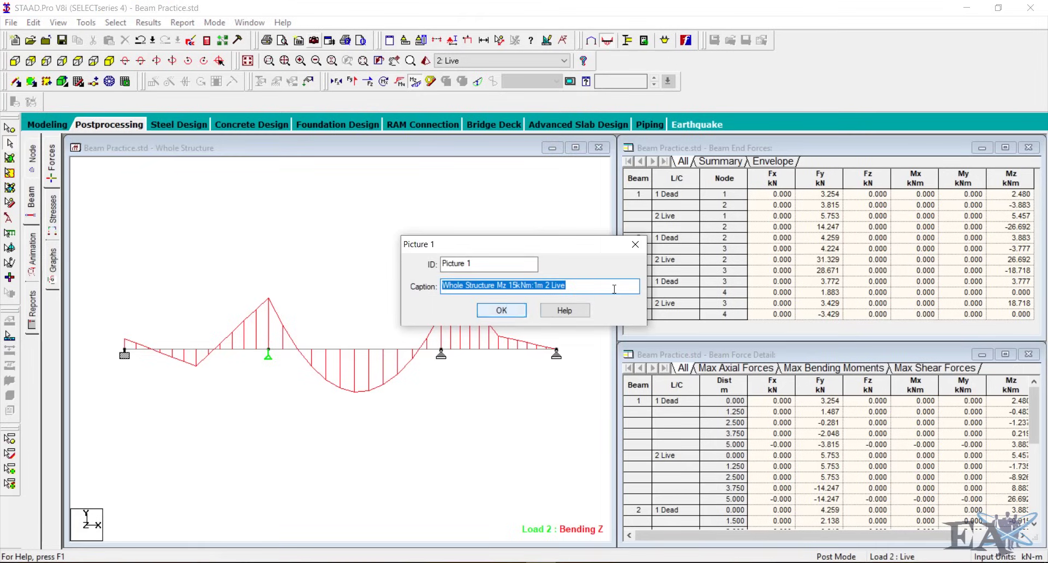
pyautogui.click(635, 244)
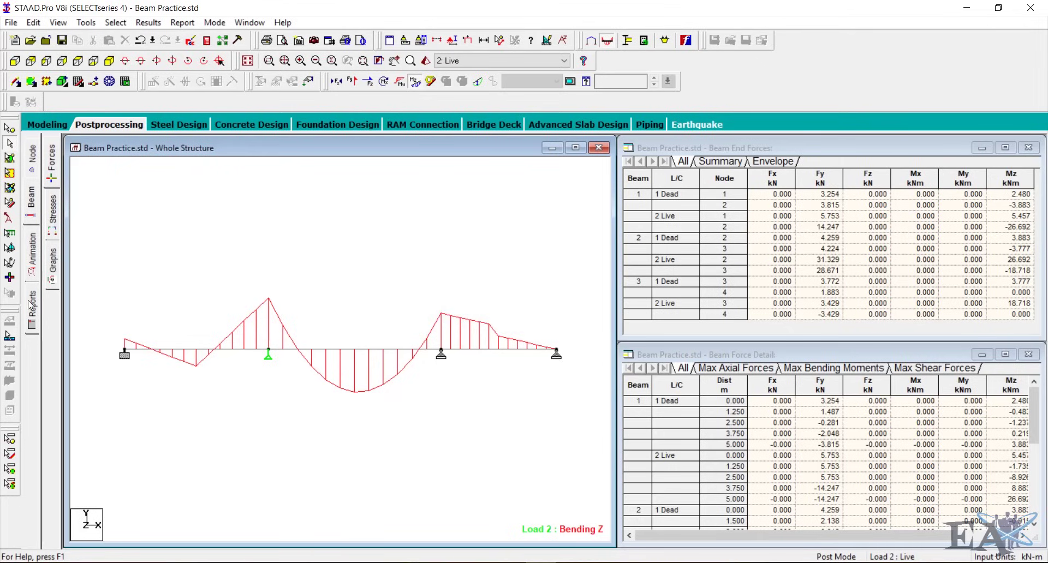